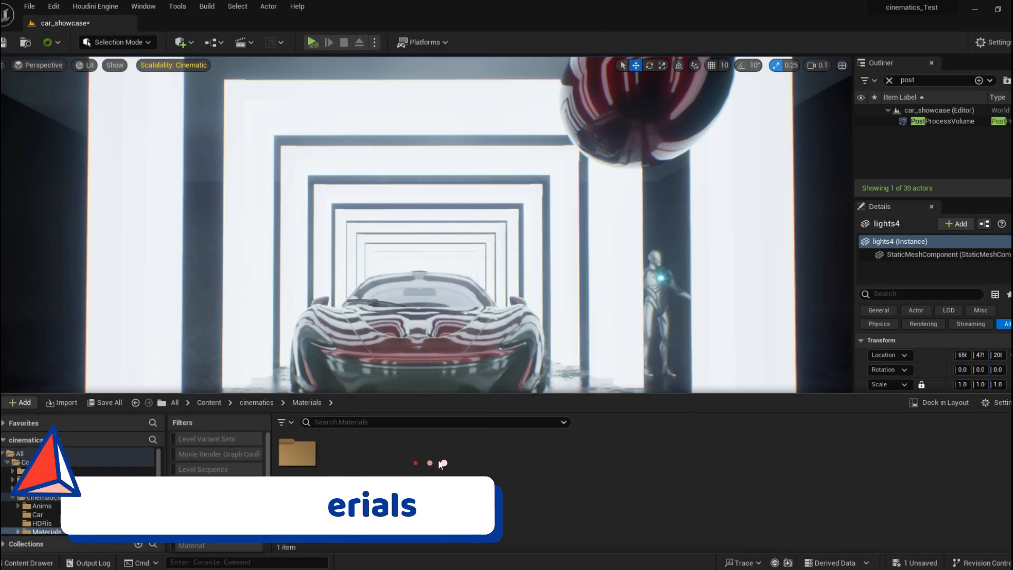
# Create a new material in the Materials folder named M_Test_Example.
pyautogui.rightClick(396, 460)
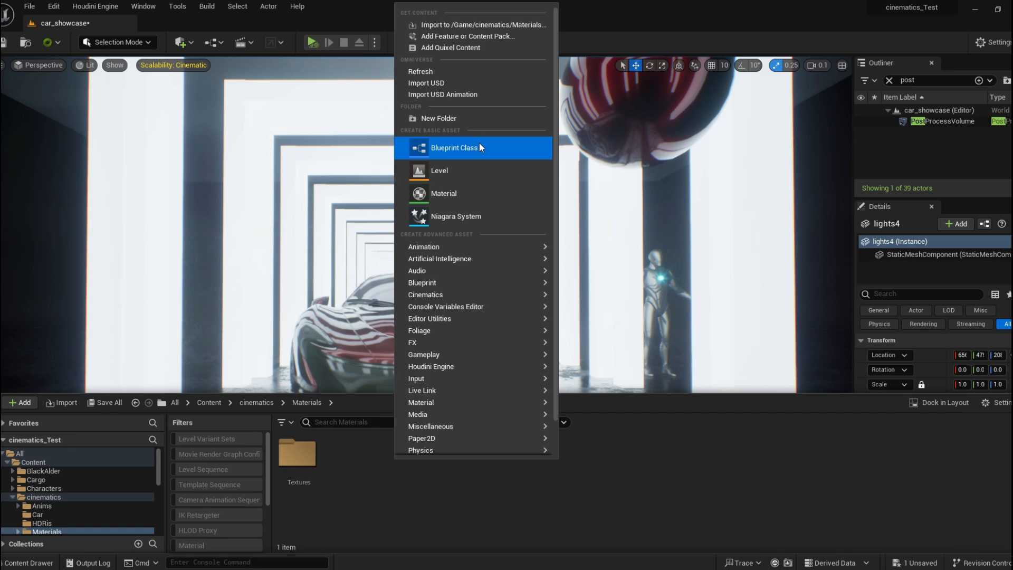
pyautogui.click(417, 194)
pyautogui.press('BackSpace')
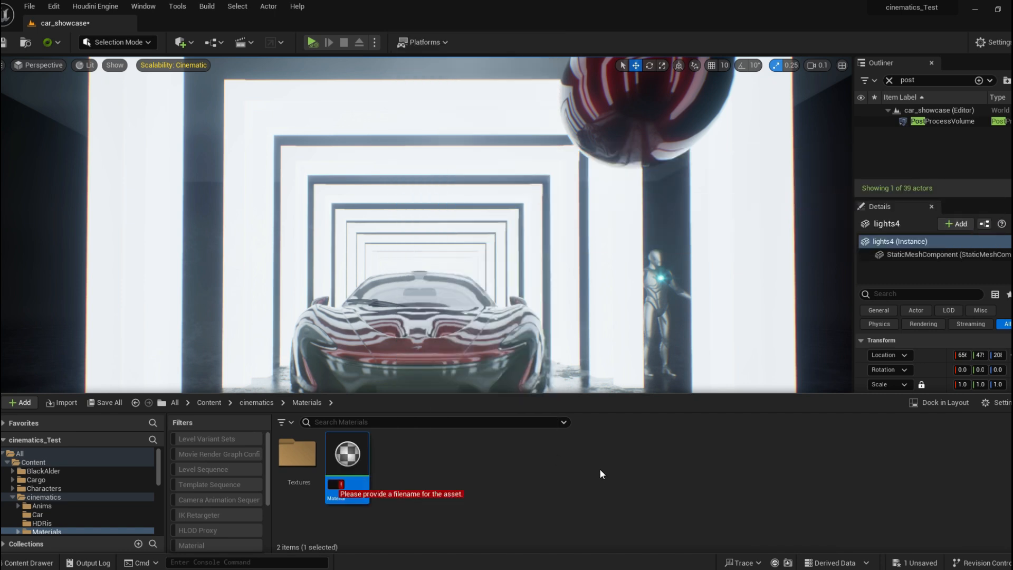
pyautogui.write('M')
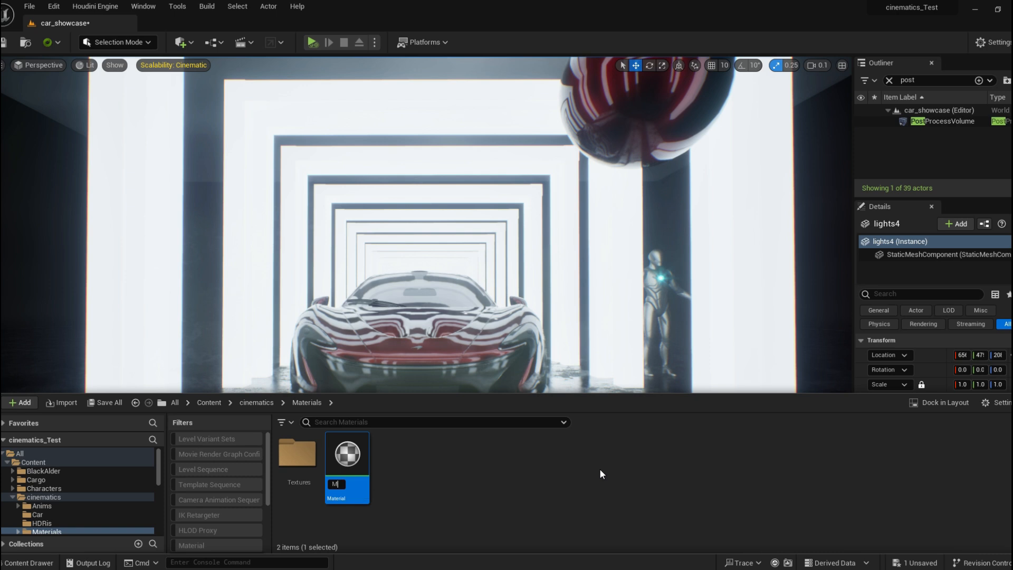
pyautogui.write('_Test')
pyautogui.write('_Examp')
pyautogui.write('le')
pyautogui.press('Return')
pyautogui.click(537, 470)
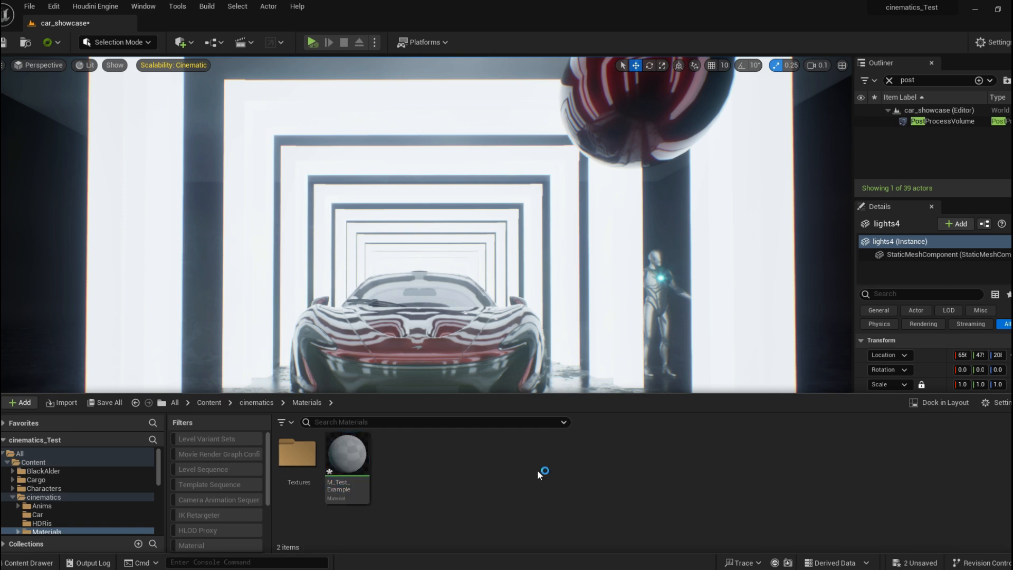
# Open M_Test_Example in the material editor and reposition the graph around the result node.
pyautogui.doubleClick(327, 457)
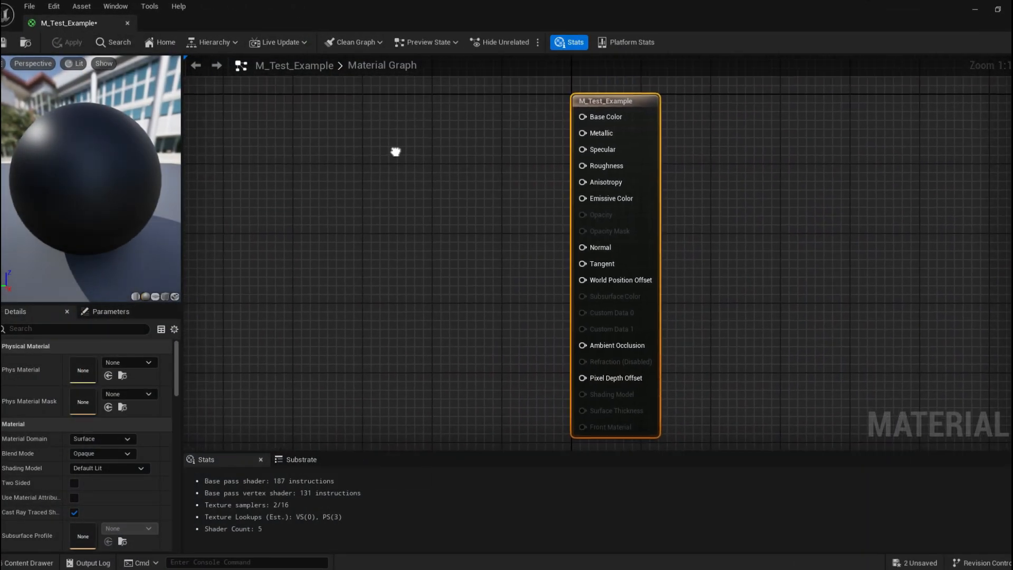
pyautogui.moveTo(394, 151); pyautogui.dragTo(453, 157, button='right')
pyautogui.click(461, 154)
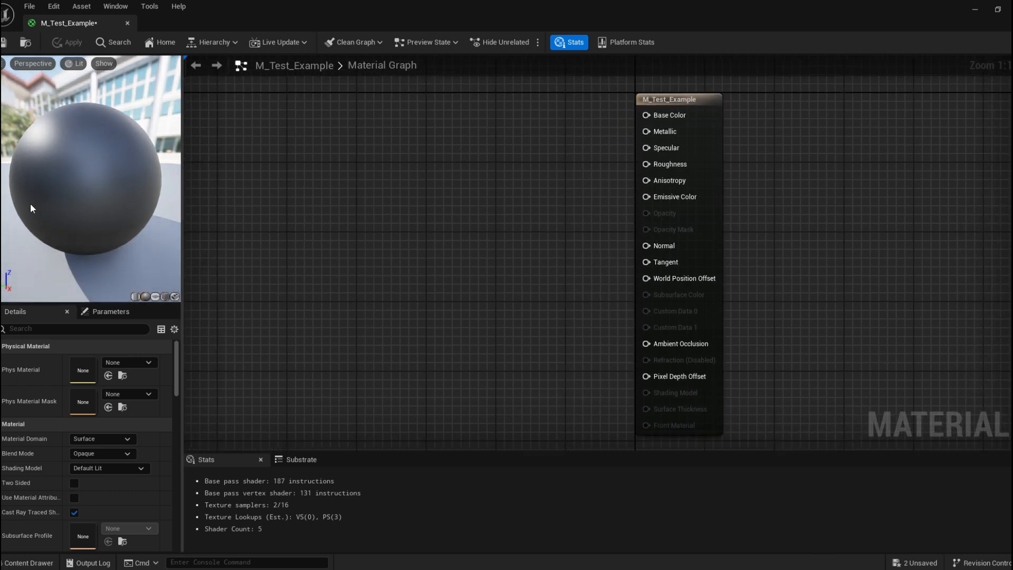
pyautogui.moveTo(538, 145); pyautogui.dragTo(505, 140, button='right')
pyautogui.moveTo(560, 111); pyautogui.dragTo(701, 446)
pyautogui.moveTo(529, 239); pyautogui.dragTo(509, 209, button='right')
pyautogui.click(508, 209)
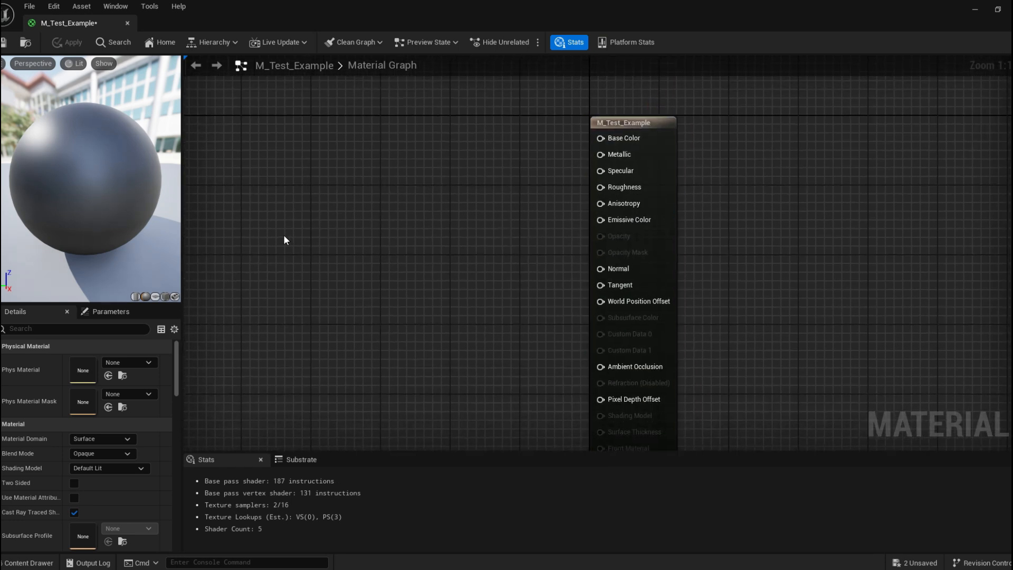
# Orbit the material preview sphere and move the result node slightly upward to inspect the default material.
pyautogui.moveTo(39, 128); pyautogui.dragTo(153, 131)
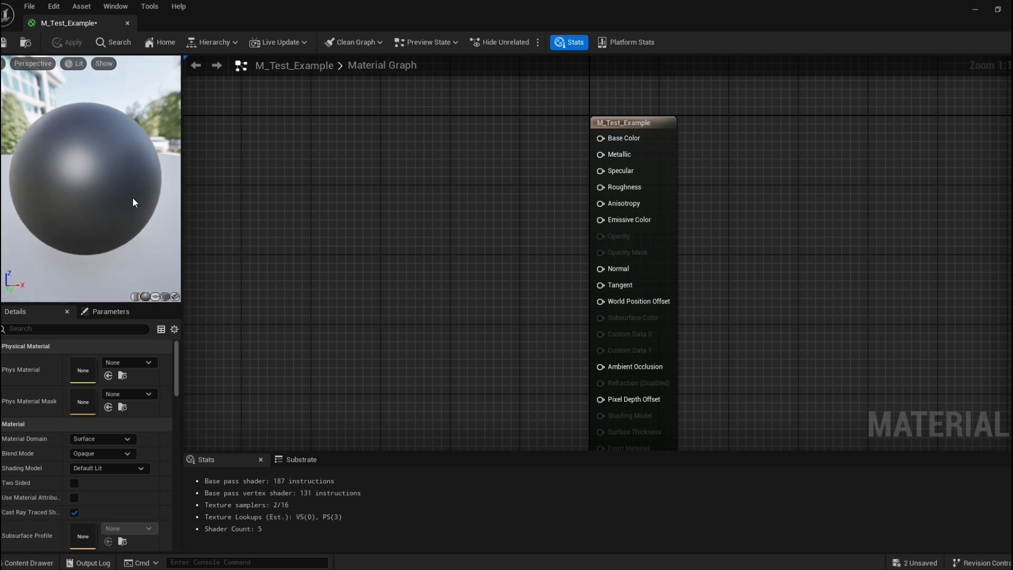
pyautogui.moveTo(654, 136); pyautogui.dragTo(653, 109)
pyautogui.click(390, 173)
pyautogui.moveTo(114, 150); pyautogui.dragTo(145, 150)
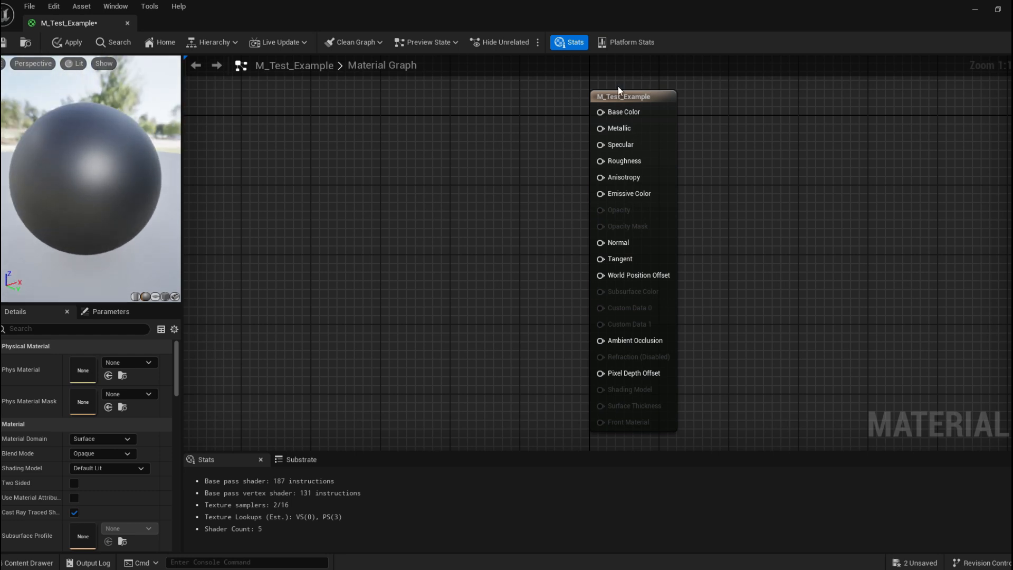
pyautogui.moveTo(132, 174); pyautogui.dragTo(193, 174)
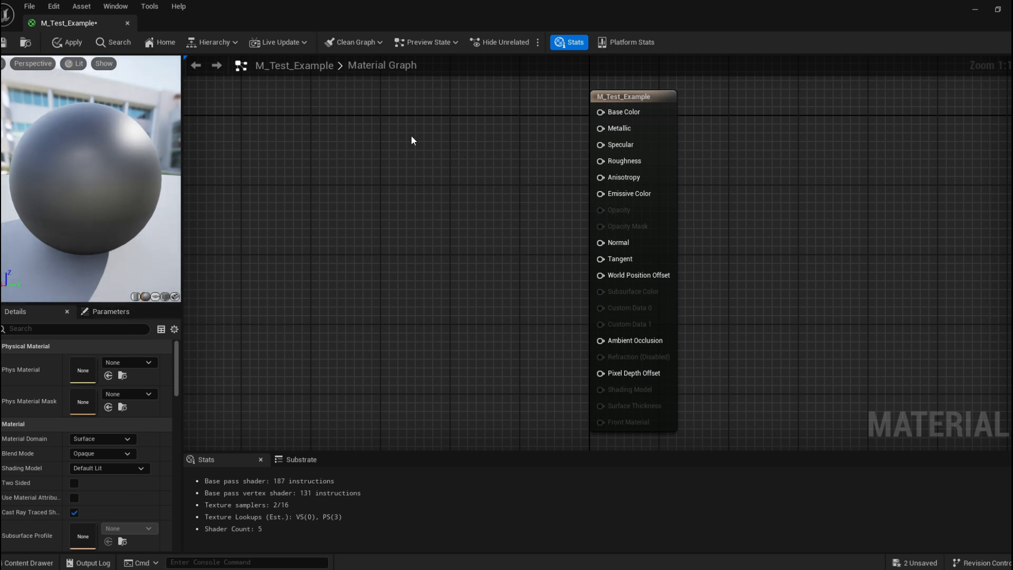
pyautogui.moveTo(46, 138); pyautogui.dragTo(159, 142)
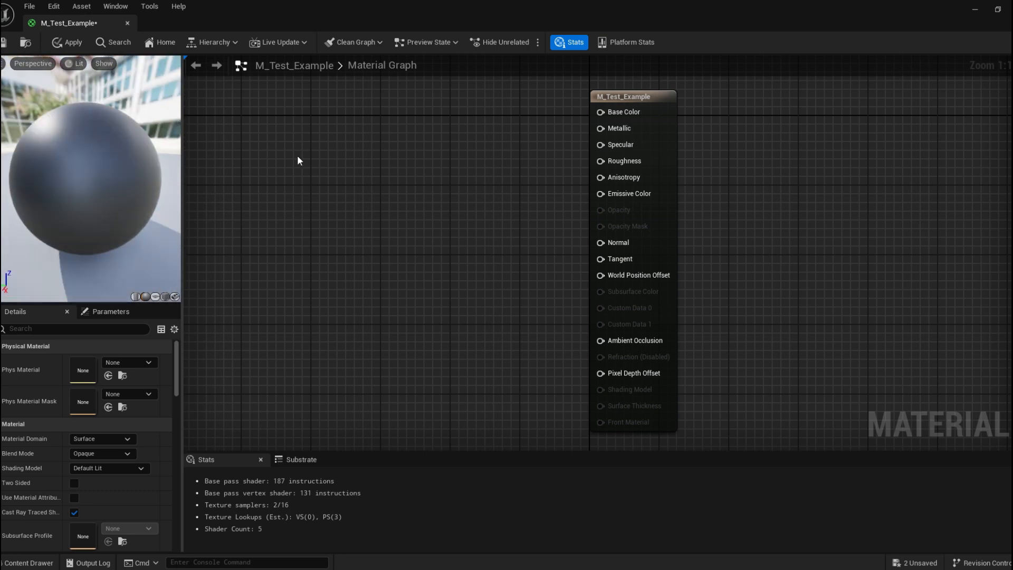
pyautogui.moveTo(50, 172); pyautogui.dragTo(239, 146)
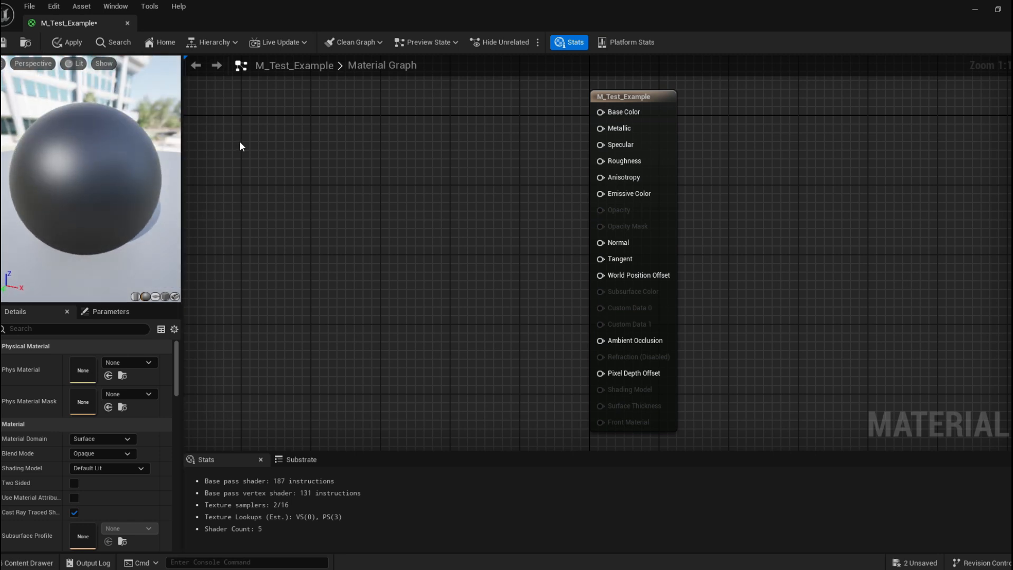
# Add a Constant3Vector node to the material graph by searching for constants.
pyautogui.rightClick(359, 125)
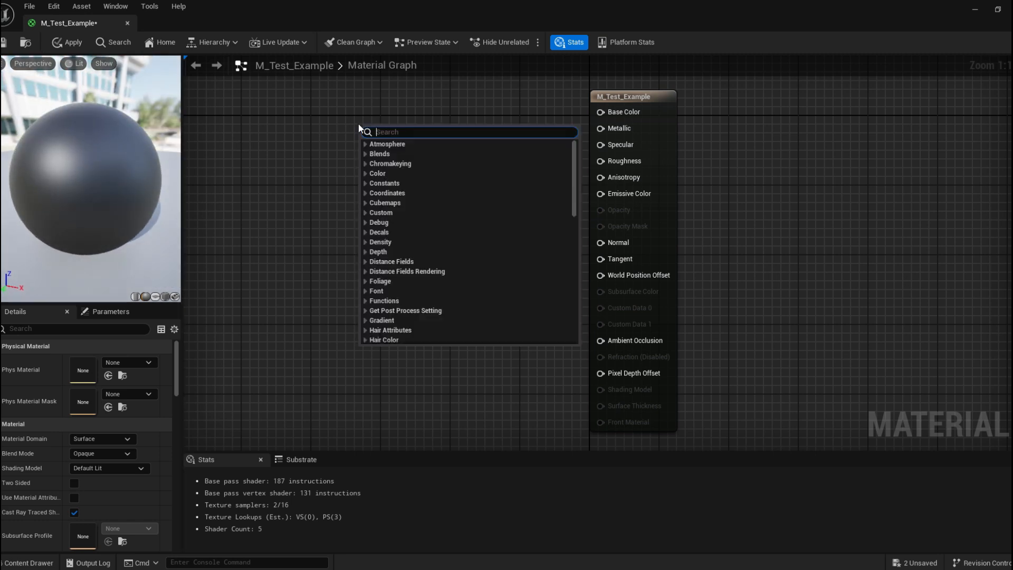
pyautogui.write('con')
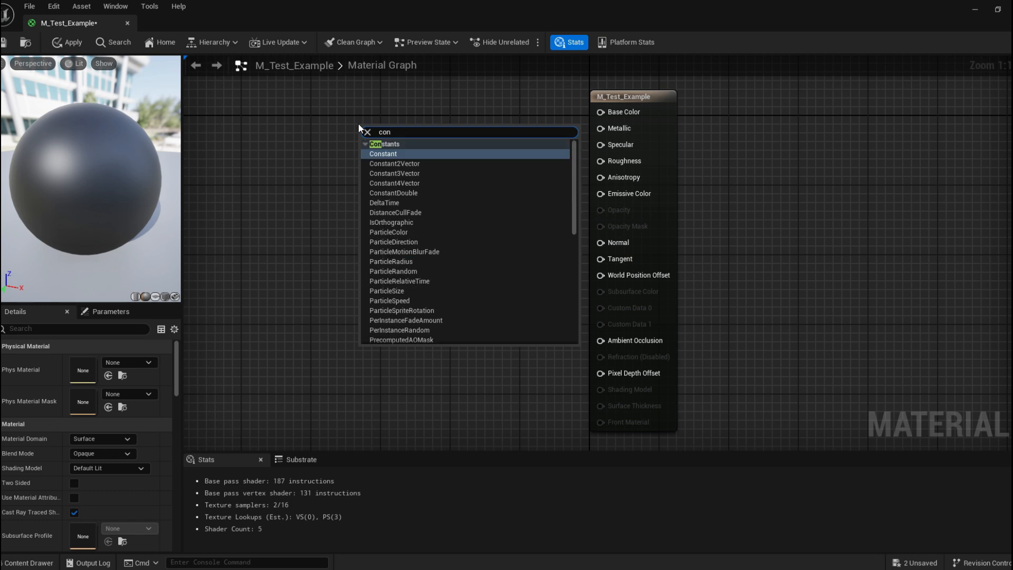
pyautogui.click(425, 173)
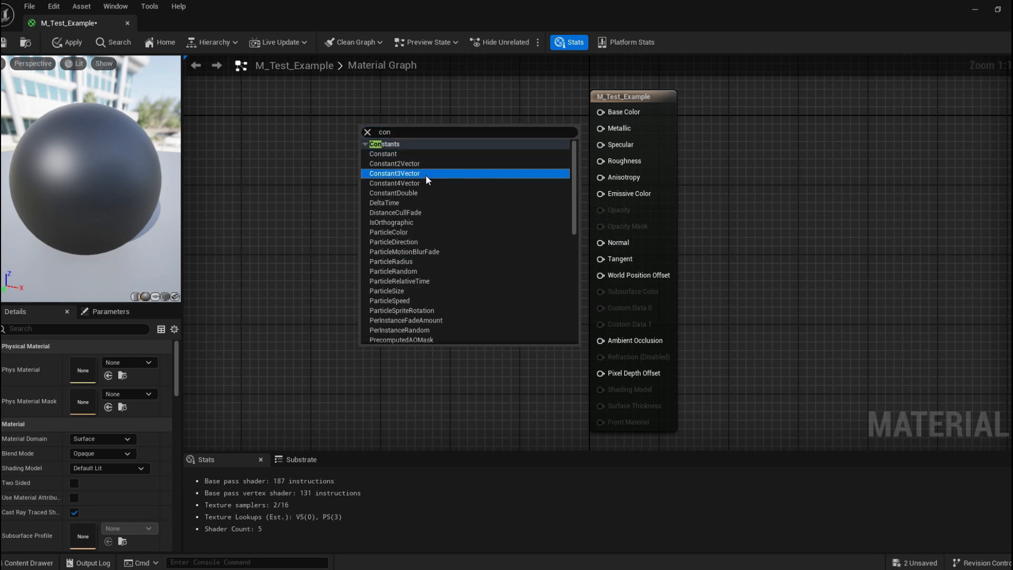
pyautogui.moveTo(419, 135); pyautogui.dragTo(429, 106)
pyautogui.moveTo(429, 106); pyautogui.dragTo(368, 158, button='right')
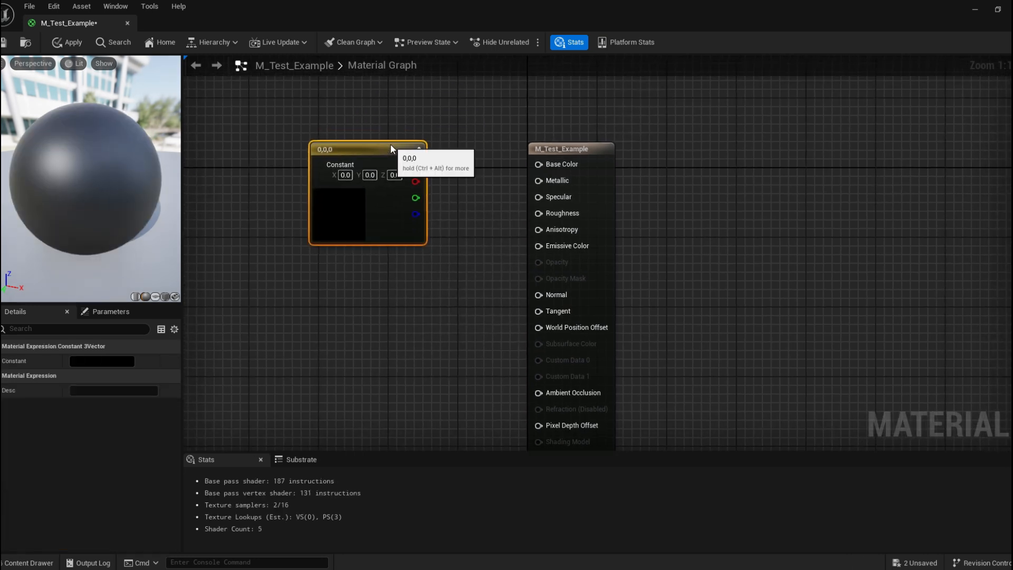
# Connect the Constant3Vector output to the Base Color input and nudge the node into place.
pyautogui.moveTo(415, 165); pyautogui.dragTo(538, 164)
pyautogui.click(574, 157)
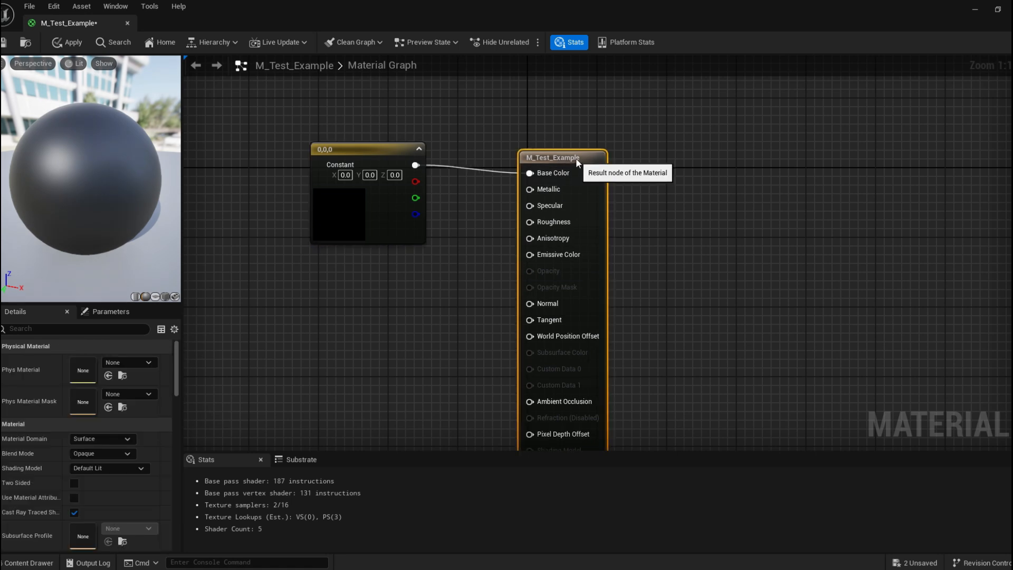
pyautogui.moveTo(343, 210); pyautogui.dragTo(334, 199)
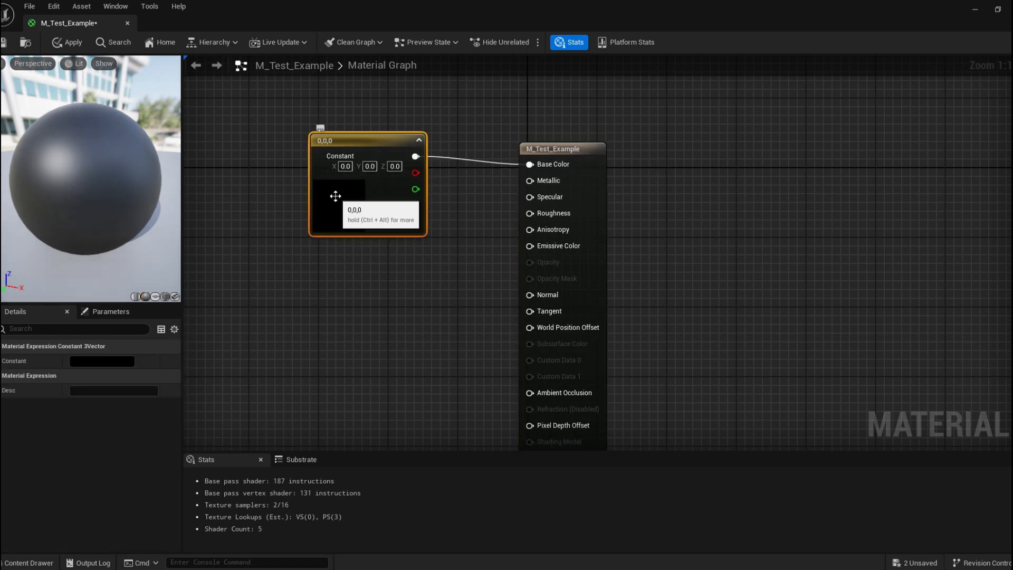
# Set the Constant3Vector color to white, 1.0 for R, G and B, in the color picker.
pyautogui.doubleClick(335, 199)
pyautogui.moveTo(492, 311); pyautogui.dragTo(489, 234)
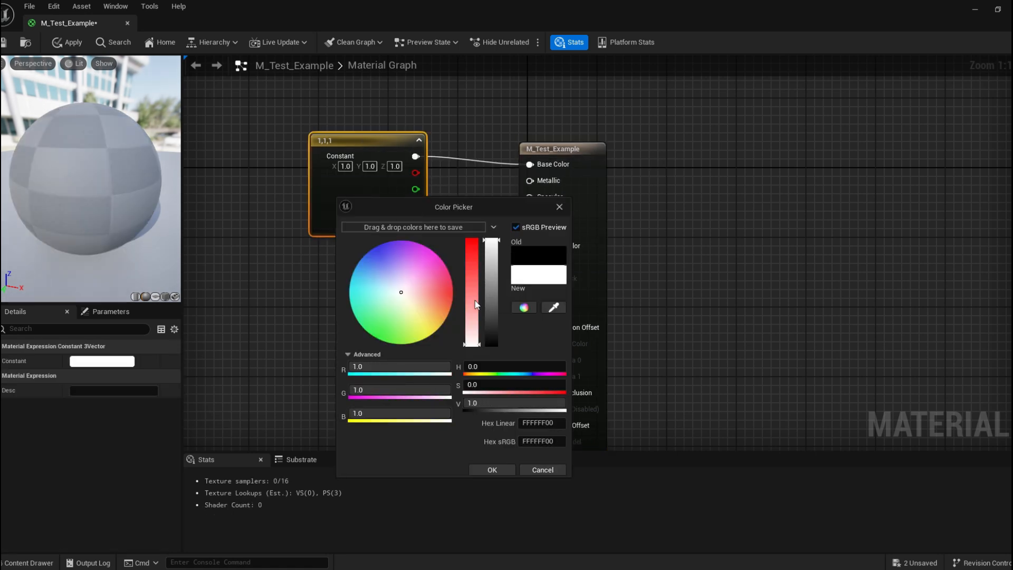
pyautogui.click(487, 469)
# Widen the preview viewport panel and zoom the preview camera to view the white material.
pyautogui.moveTo(51, 163); pyautogui.dragTo(164, 162)
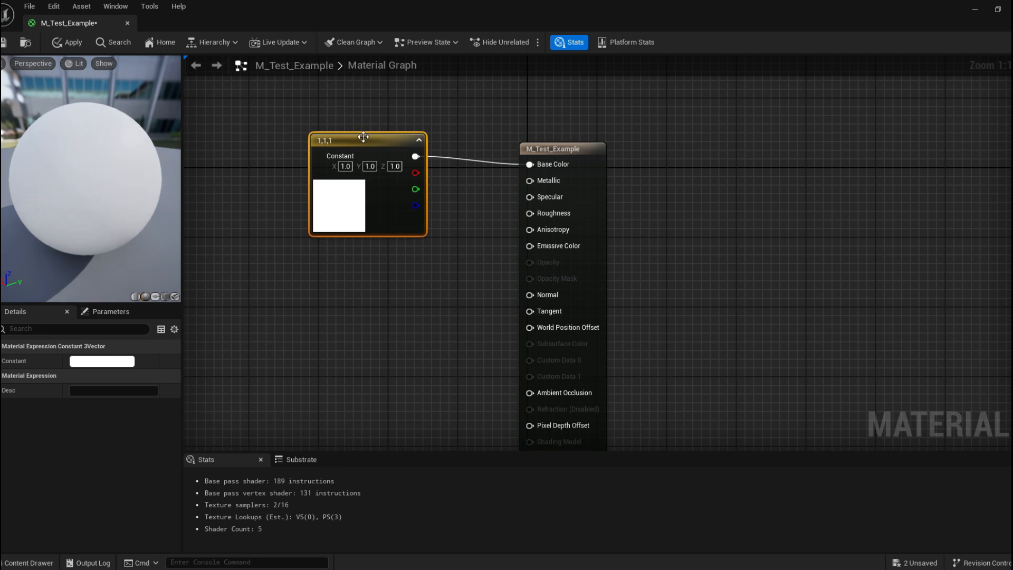
pyautogui.moveTo(360, 137); pyautogui.dragTo(361, 154)
pyautogui.moveTo(35, 150); pyautogui.dragTo(121, 155)
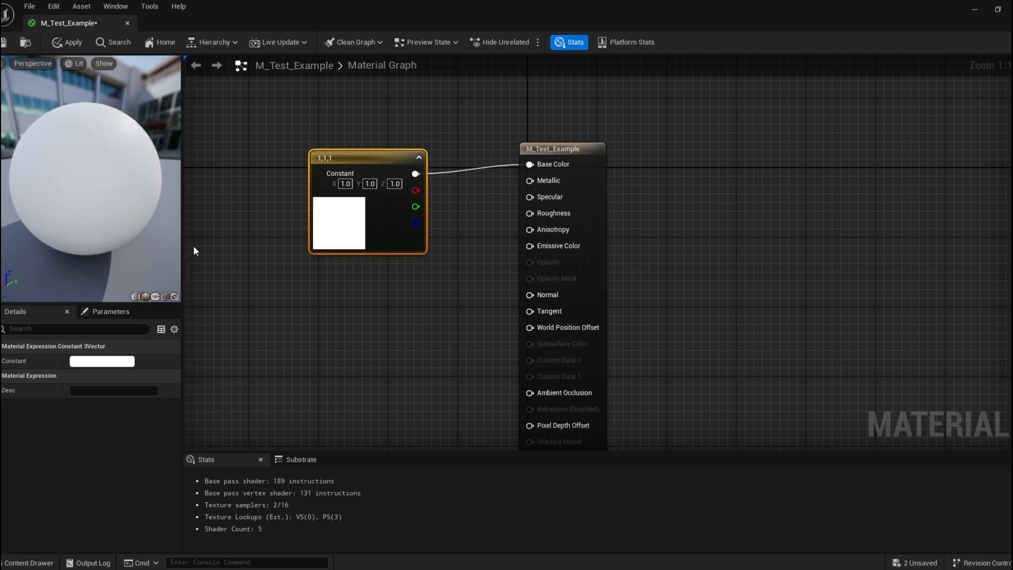
pyautogui.moveTo(182, 247); pyautogui.dragTo(306, 254)
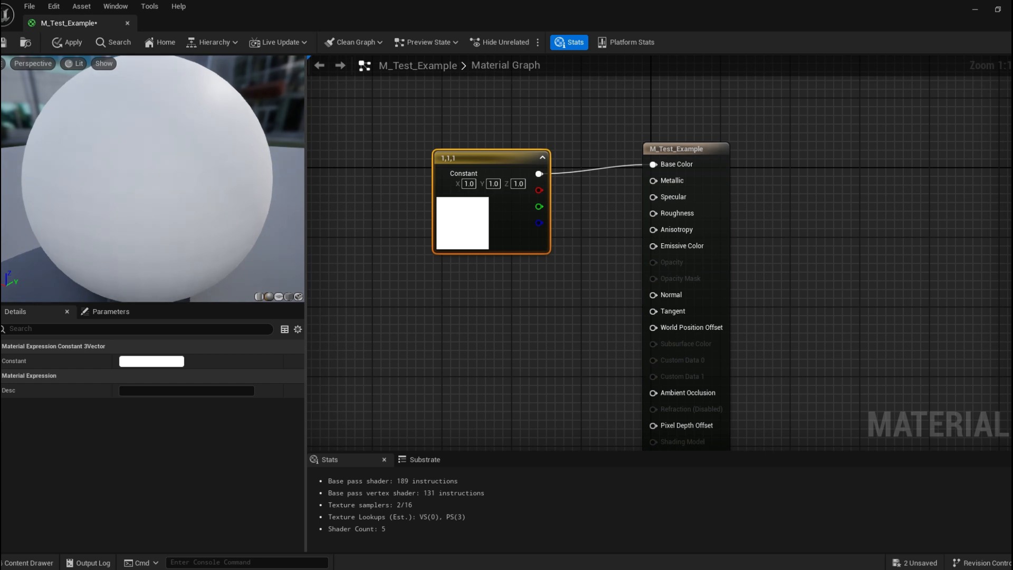
pyautogui.scroll(-3, 244, 267)
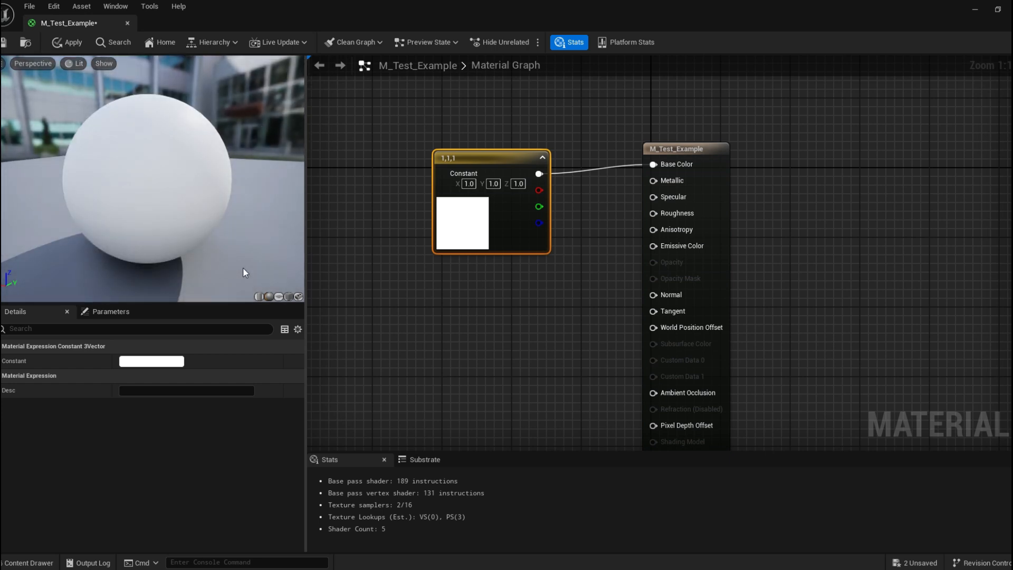
# Switch the preview mesh to the cylinder, plane and cube primitives, orbiting each to inspect the material.
pyautogui.click(259, 296)
pyautogui.moveTo(119, 181)
pyautogui.mouseDown()
pyautogui.moveTo(153, 242)
pyautogui.moveTo(119, 181)
pyautogui.mouseUp()
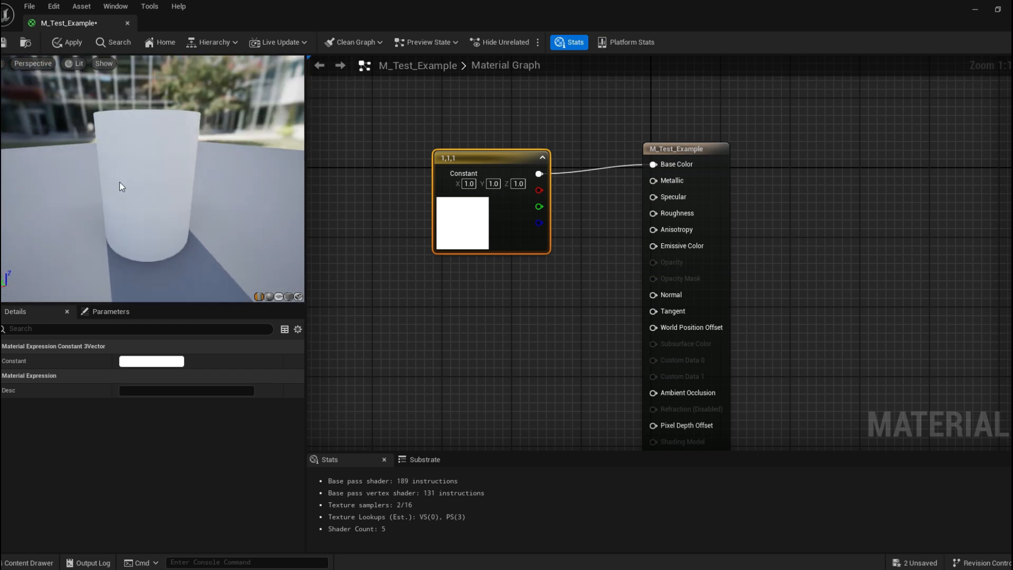
pyautogui.click(278, 297)
pyautogui.moveTo(214, 283)
pyautogui.mouseDown()
pyautogui.moveTo(189, 253)
pyautogui.moveTo(232, 263)
pyautogui.moveTo(214, 284)
pyautogui.mouseUp()
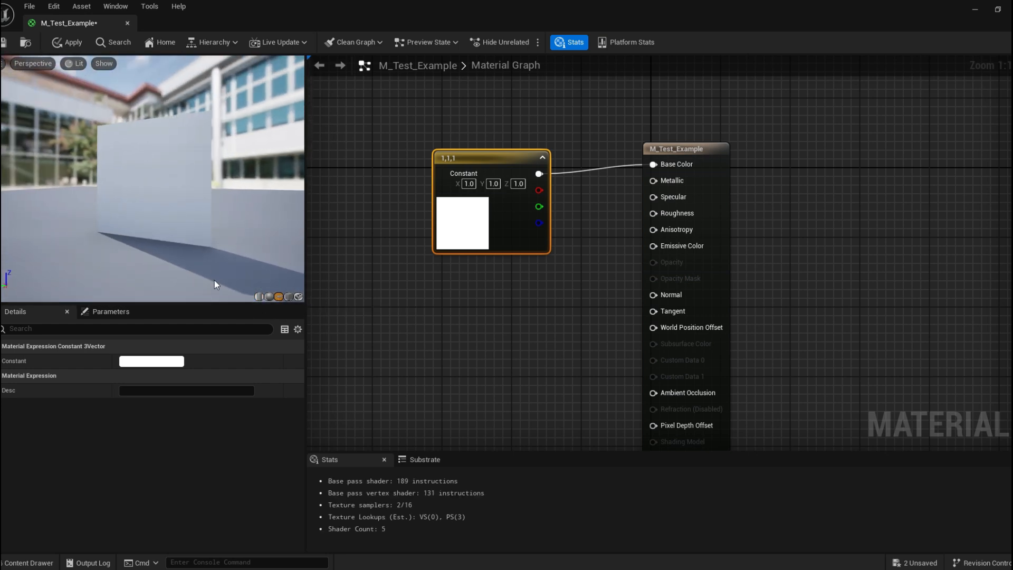
pyautogui.click(289, 295)
pyautogui.moveTo(137, 158); pyautogui.dragTo(158, 174)
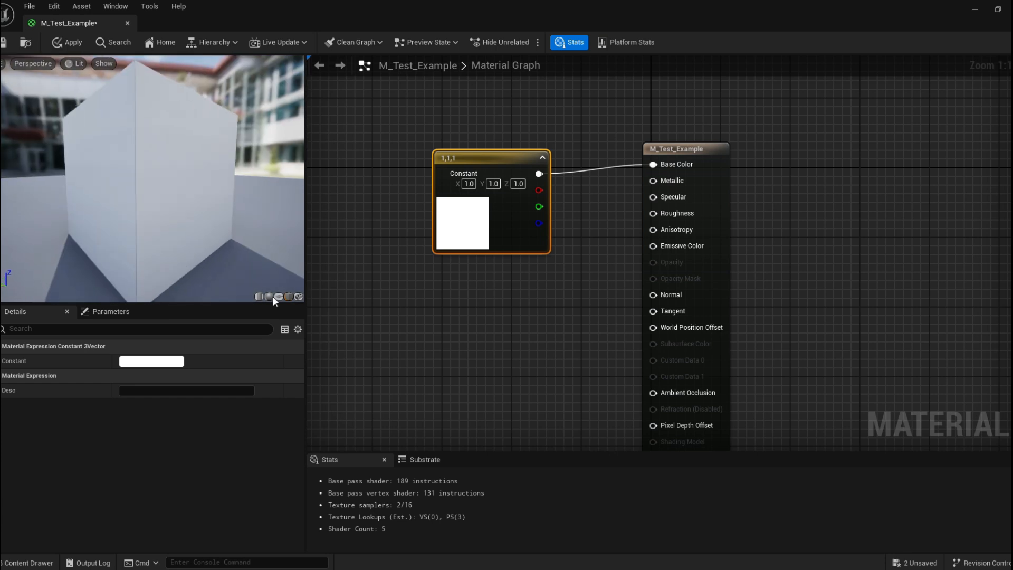
# Try previewing the material on the content browser's selected mesh and close the warning dialog.
pyautogui.click(298, 297)
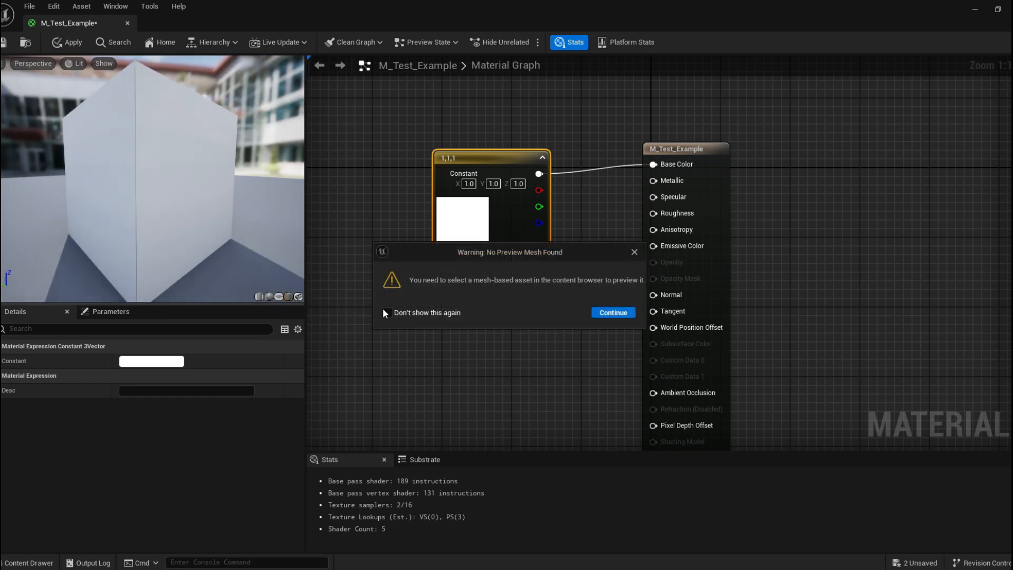
pyautogui.moveTo(551, 252); pyautogui.dragTo(496, 243)
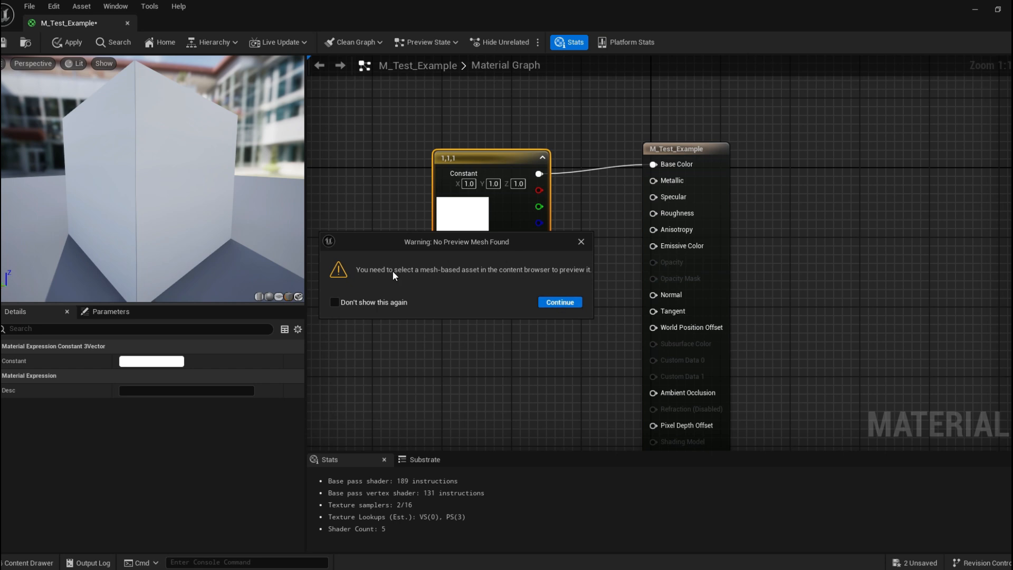
pyautogui.click(581, 242)
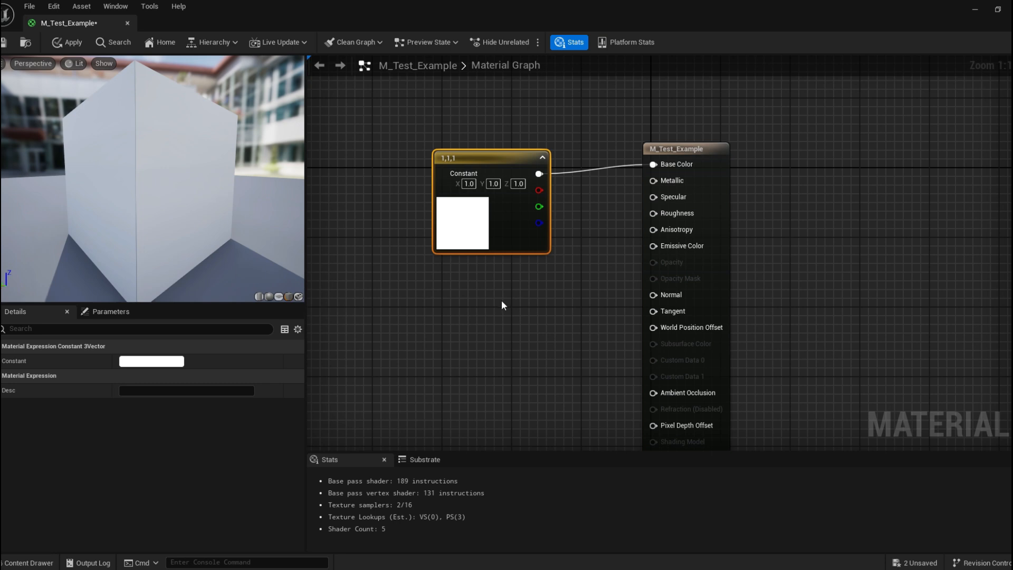
# Move the Constant3Vector node and set the preview mesh back to the sphere.
pyautogui.moveTo(485, 158); pyautogui.dragTo(511, 149)
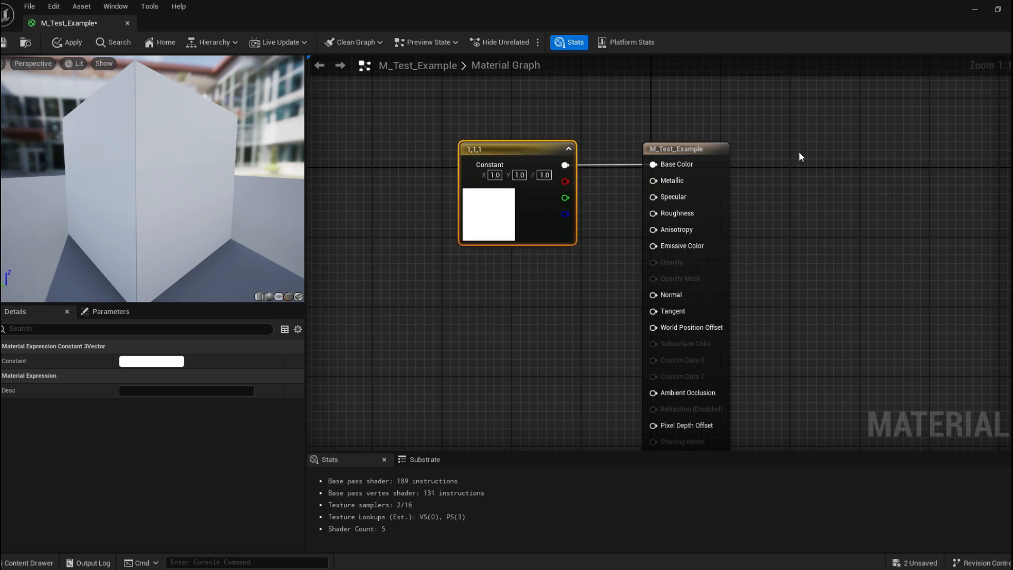
pyautogui.moveTo(169, 185); pyautogui.dragTo(248, 185)
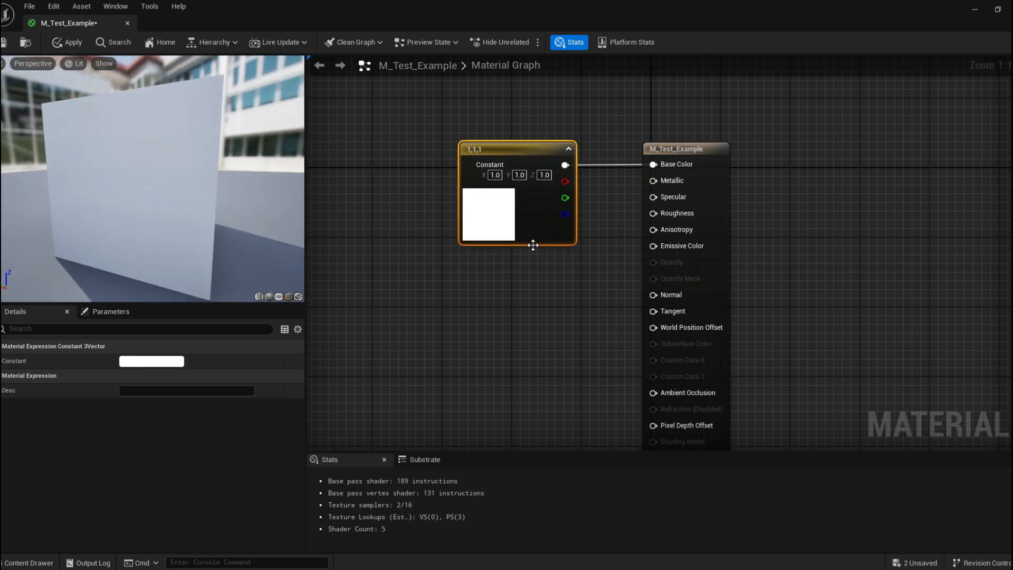
pyautogui.click(267, 296)
pyautogui.click(521, 300)
pyautogui.moveTo(616, 115); pyautogui.dragTo(707, 128, button='right')
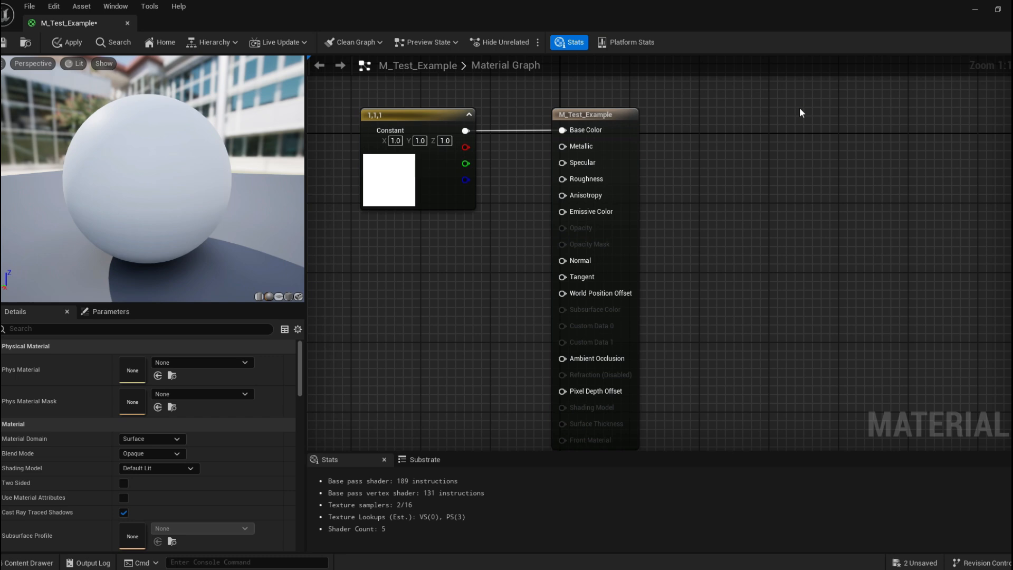
# Rearrange the material graph and close the material editor.
pyautogui.moveTo(589, 111); pyautogui.dragTo(676, 111)
pyautogui.moveTo(555, 176); pyautogui.dragTo(589, 191, button='right')
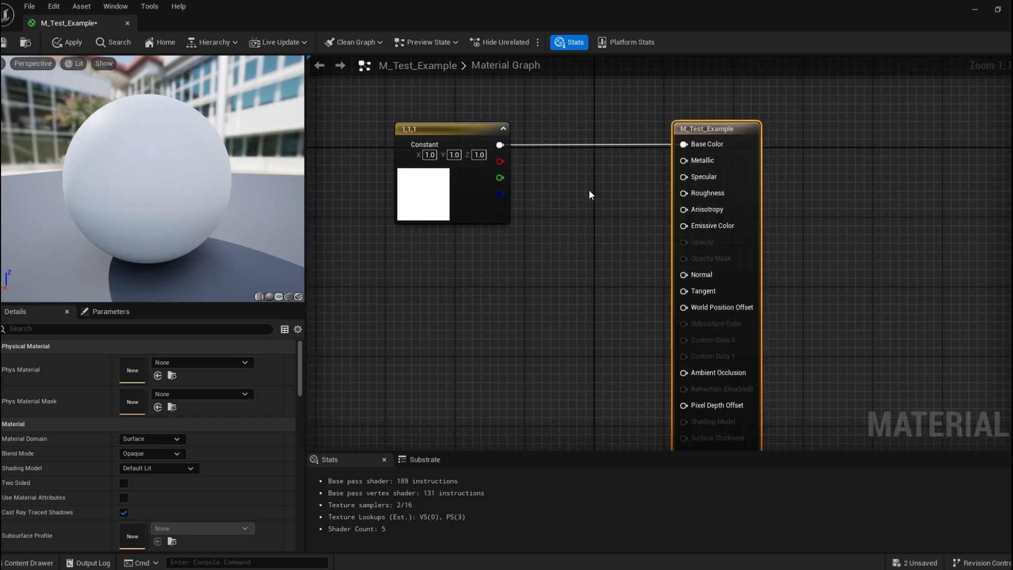
pyautogui.click(973, 11)
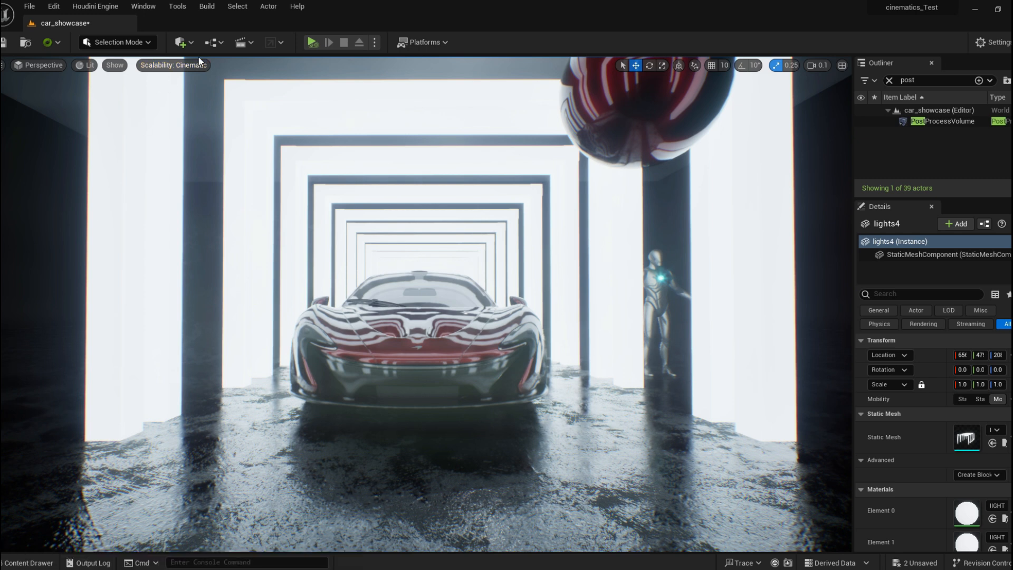
# Place a Sphere shape actor in the level in front of the car.
pyautogui.click(181, 42)
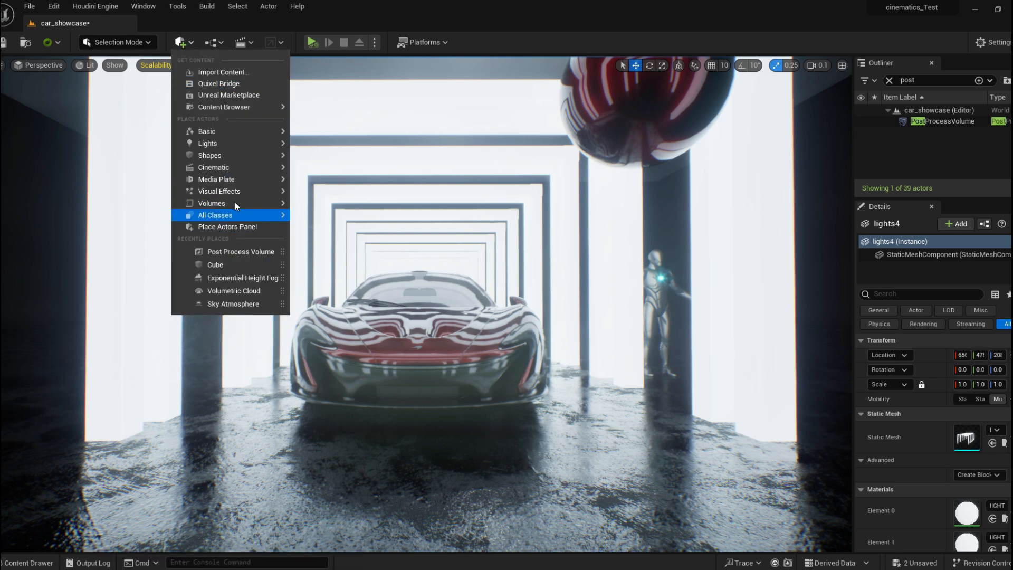
pyautogui.moveTo(242, 154)
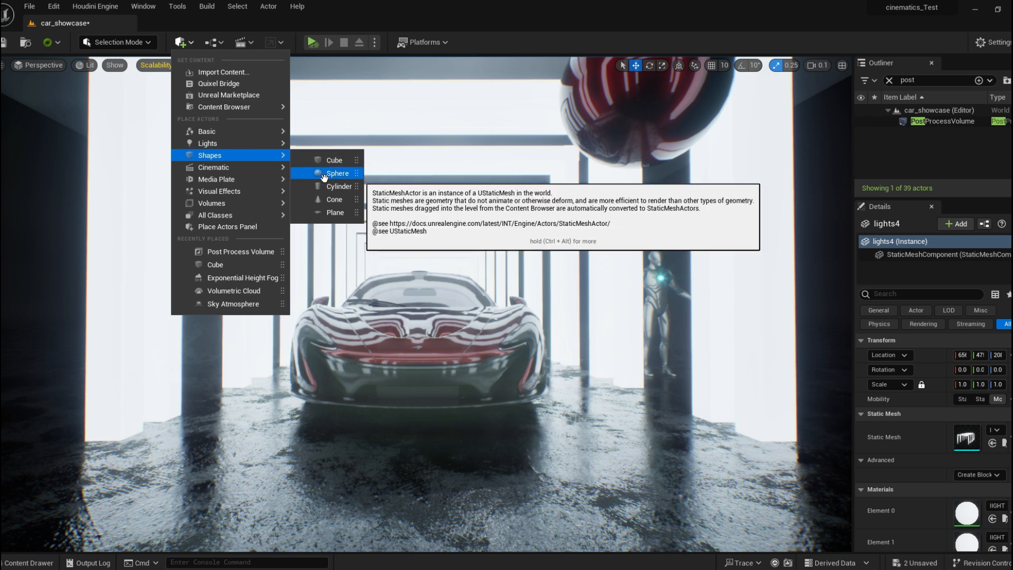
pyautogui.moveTo(324, 177); pyautogui.dragTo(432, 344)
pyautogui.moveTo(470, 373); pyautogui.dragTo(447, 373)
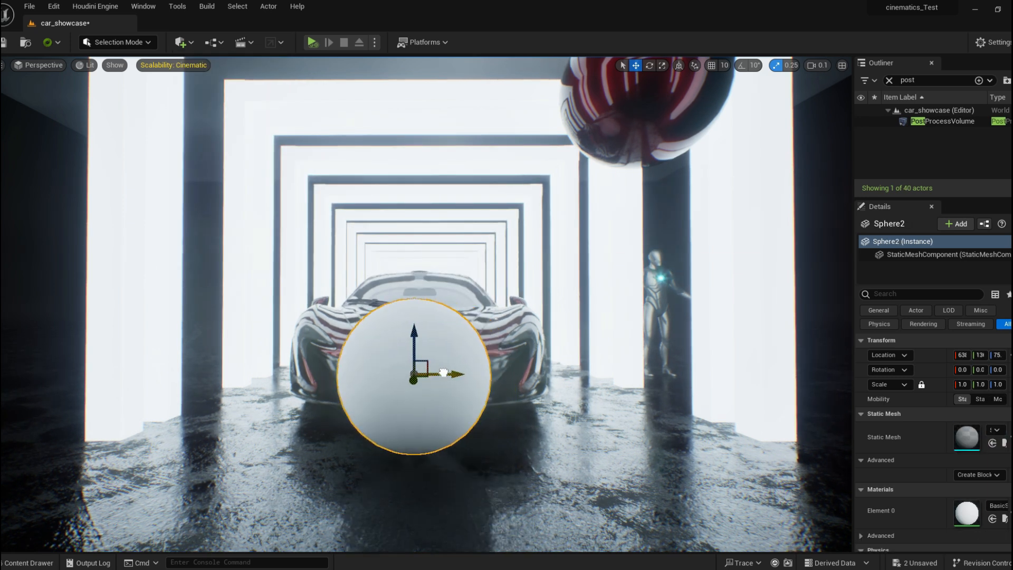
# Apply the M_Test_Example material to the sphere from the content drawer.
pyautogui.click(30, 563)
pyautogui.moveTo(349, 467); pyautogui.dragTo(383, 358)
pyautogui.click(31, 562)
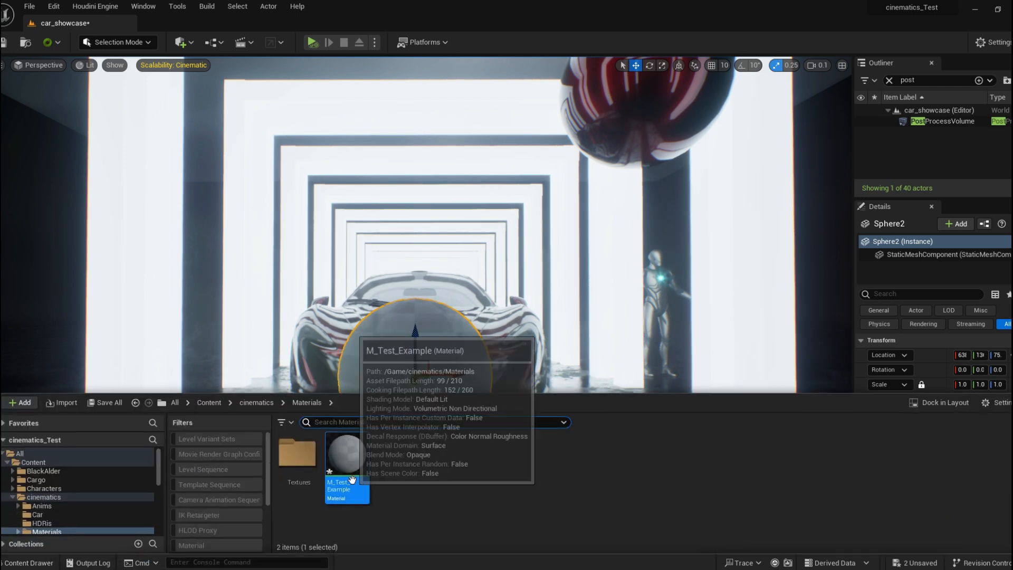
pyautogui.moveTo(539, 391); pyautogui.dragTo(540, 445)
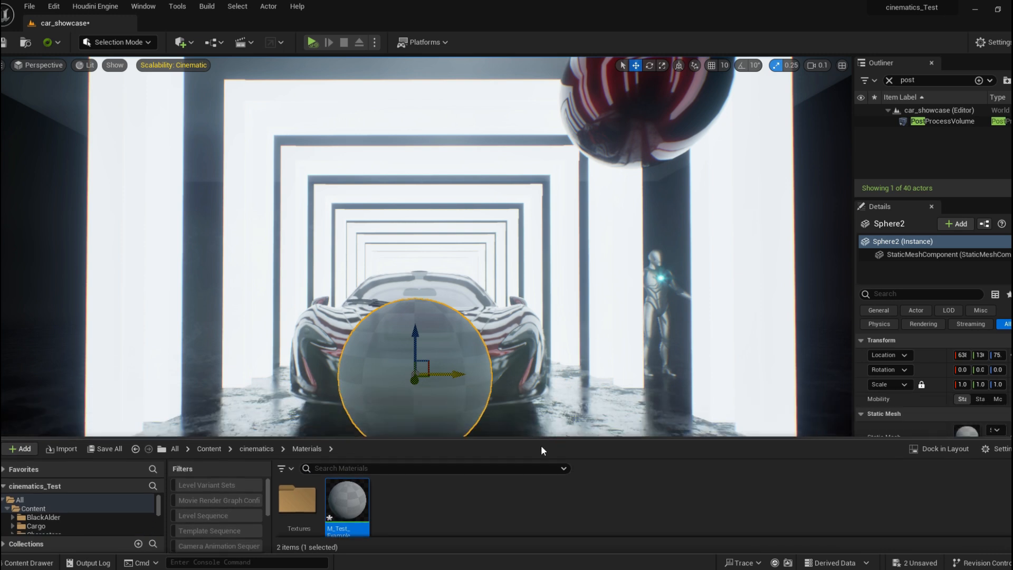
# Open M_Test_Example in the material editor and float its window beside the level viewport.
pyautogui.doubleClick(348, 504)
pyautogui.click(3, 42)
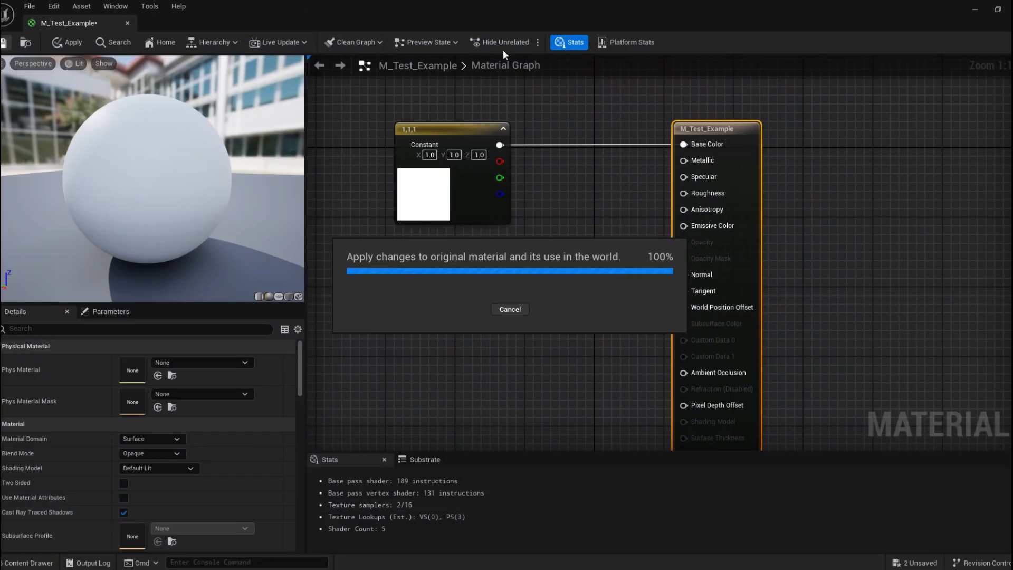
pyautogui.moveTo(526, 22); pyautogui.dragTo(711, 161)
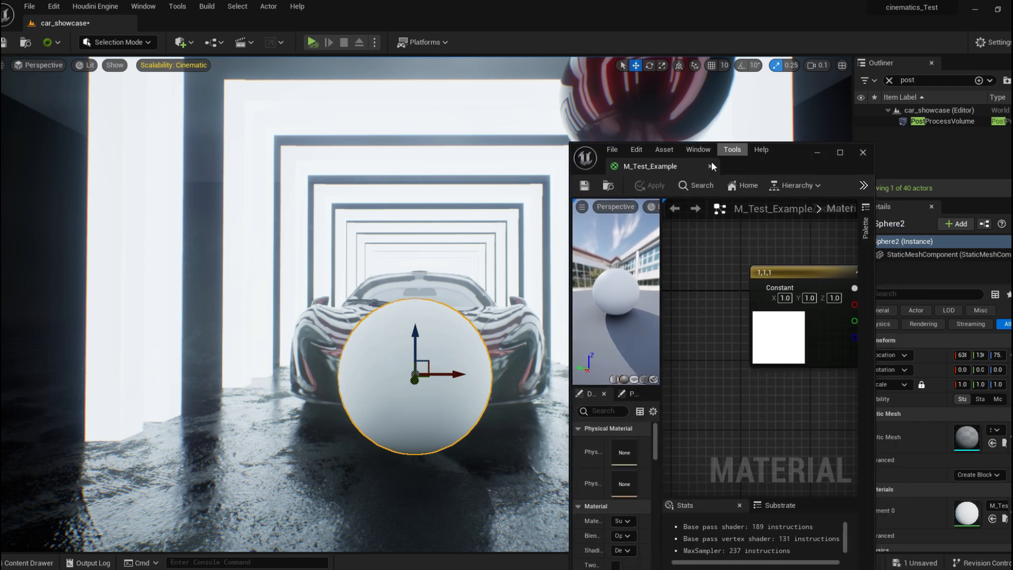
pyautogui.moveTo(781, 154); pyautogui.dragTo(793, 97)
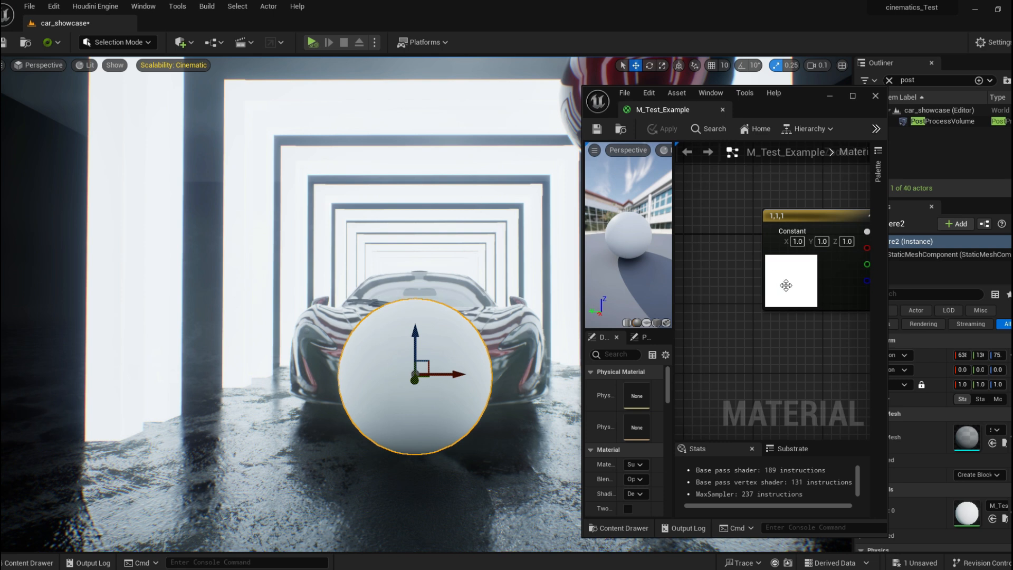
# Set the Constant3Vector color to about 0.354, 0.129, 0.129 (dusty red) and save the material.
pyautogui.doubleClick(780, 270)
pyautogui.click(919, 351)
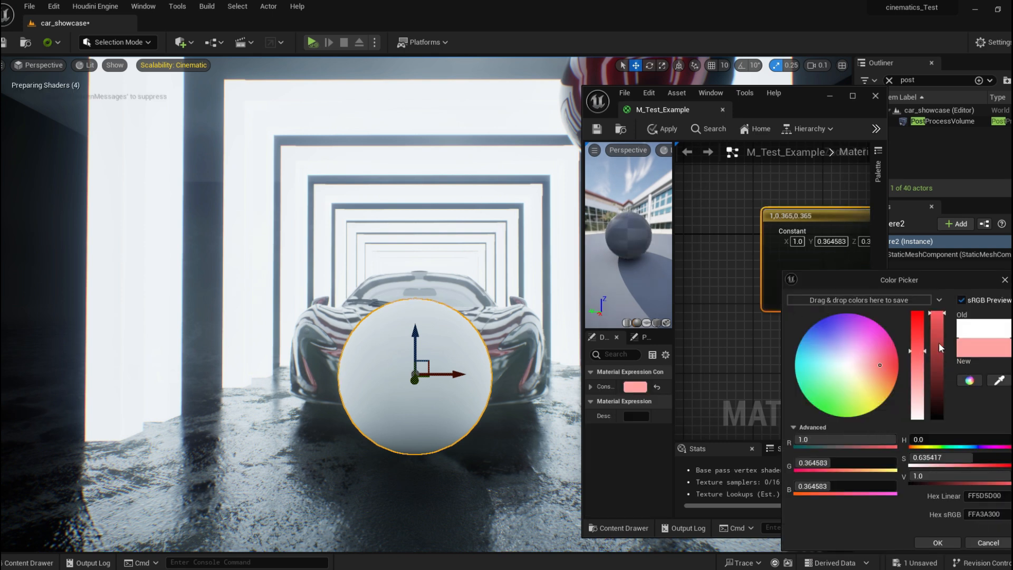
pyautogui.click(938, 343)
pyautogui.click(946, 541)
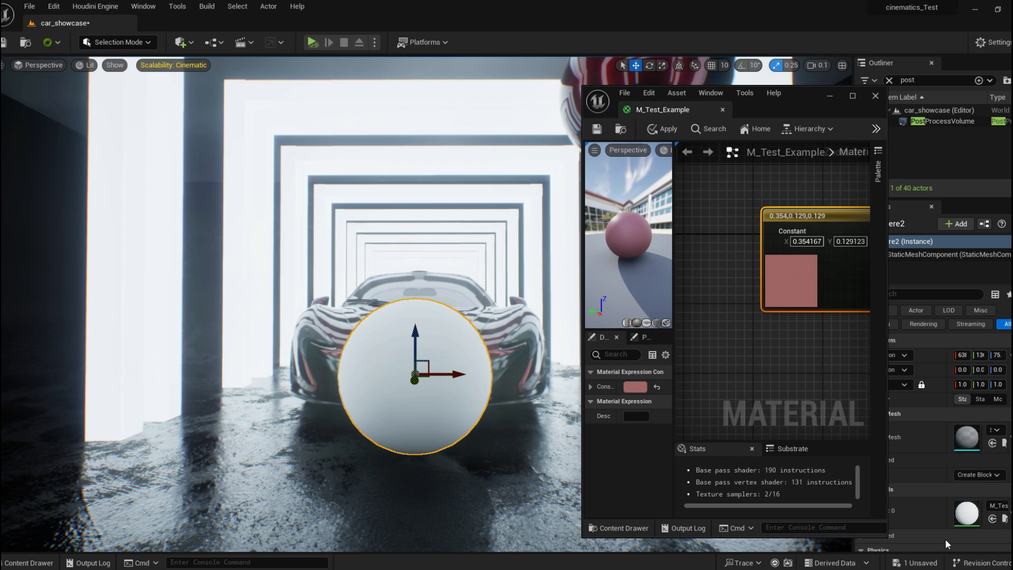
pyautogui.click(598, 129)
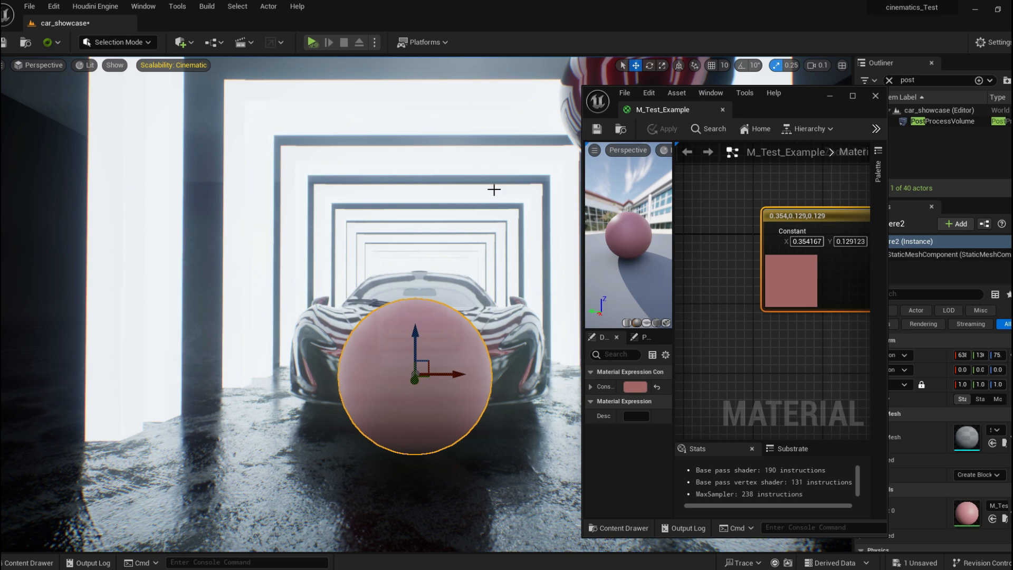
# Convert the Constant3Vector node to a parameter named Color and save the material.
pyautogui.moveTo(761, 100); pyautogui.dragTo(702, 1)
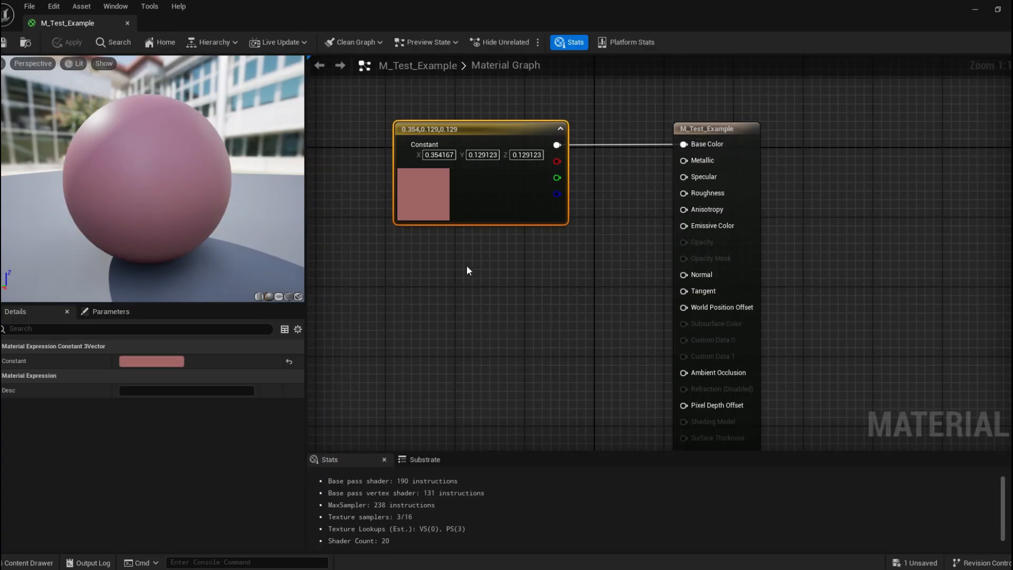
pyautogui.rightClick(486, 205)
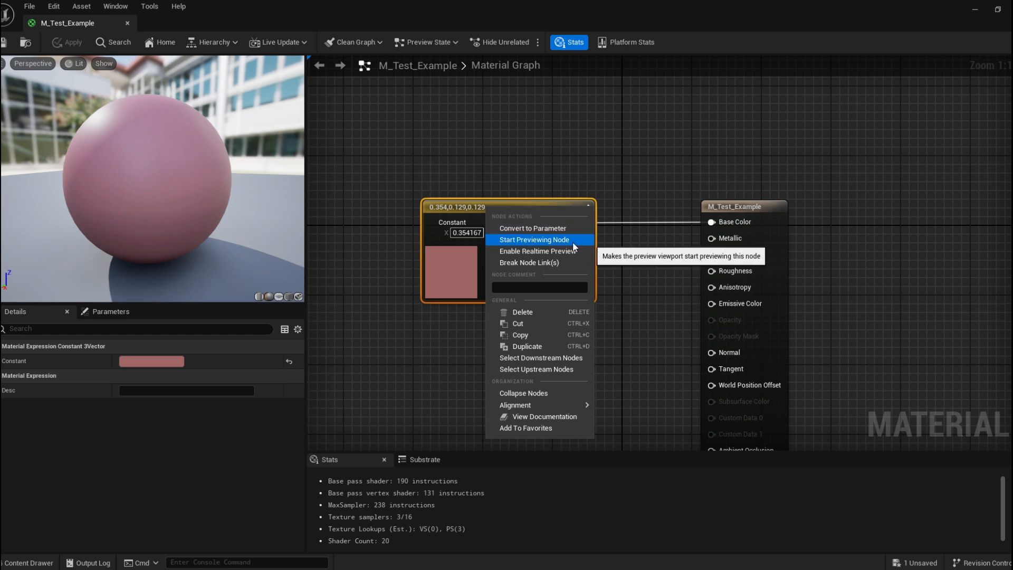
pyautogui.click(450, 182)
pyautogui.rightClick(492, 211)
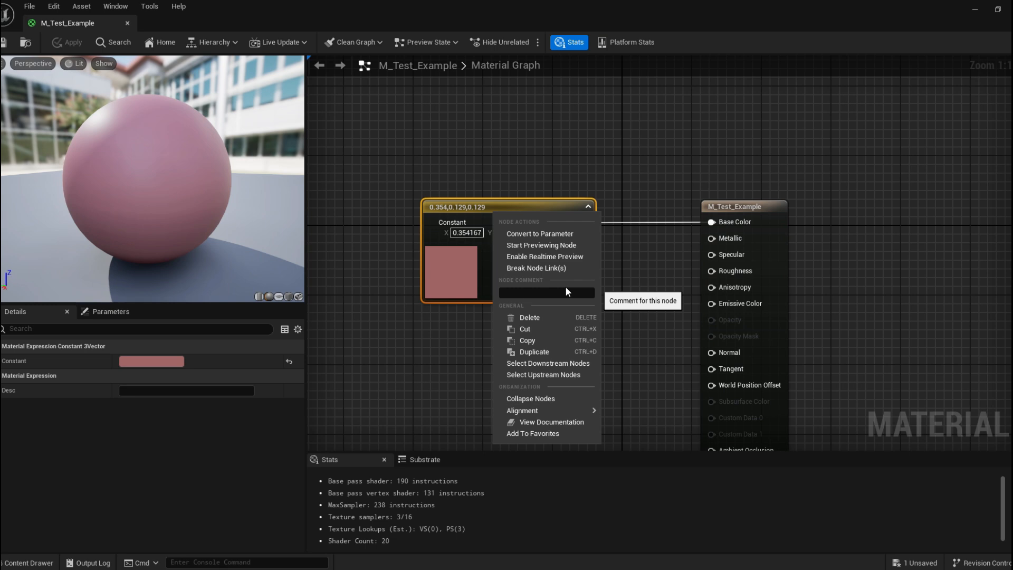
pyautogui.click(573, 235)
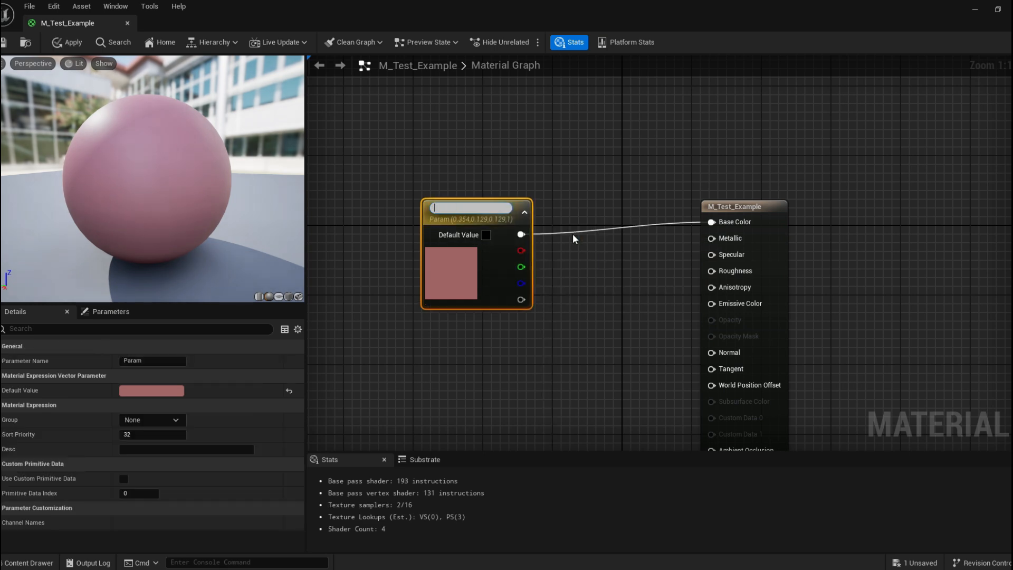
pyautogui.write('Color')
pyautogui.press('Return')
pyautogui.moveTo(492, 212); pyautogui.dragTo(527, 200)
pyautogui.click(5, 43)
# Create a material instance of M_Test_Example in the content drawer.
pyautogui.moveTo(544, 5); pyautogui.dragTo(608, 33)
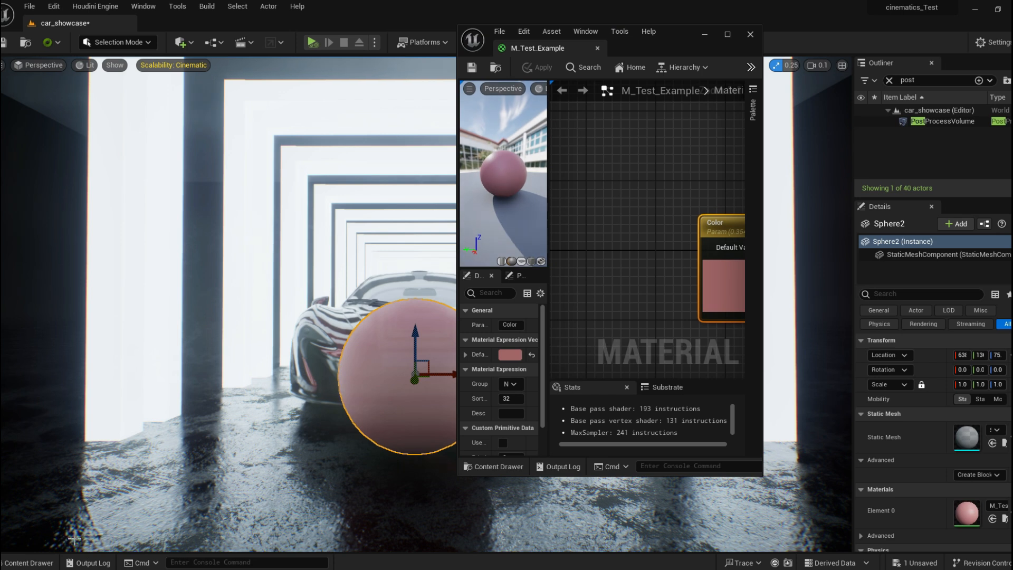
pyautogui.click(29, 562)
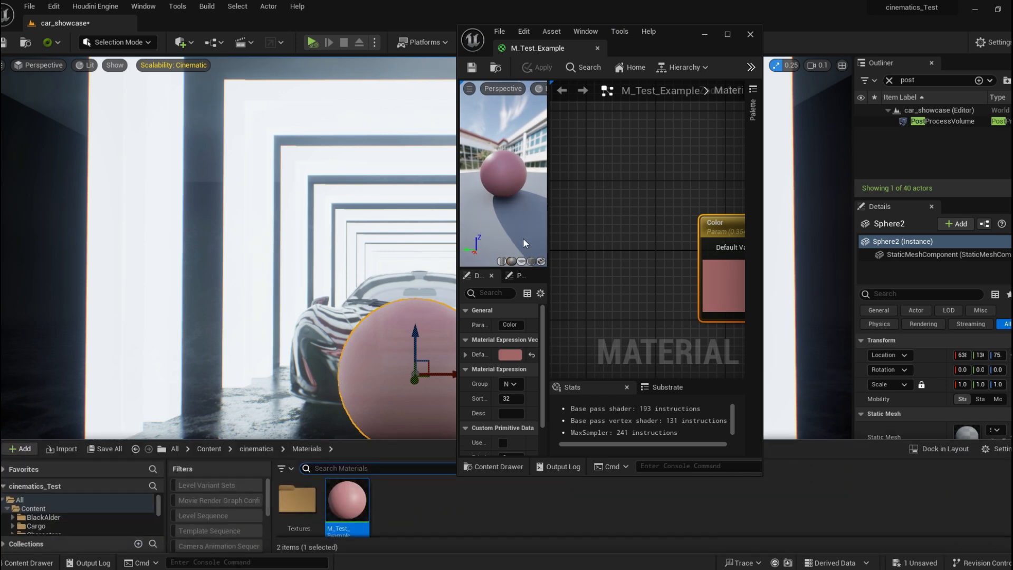
pyautogui.rightClick(348, 504)
pyautogui.click(452, 227)
pyautogui.press('Return')
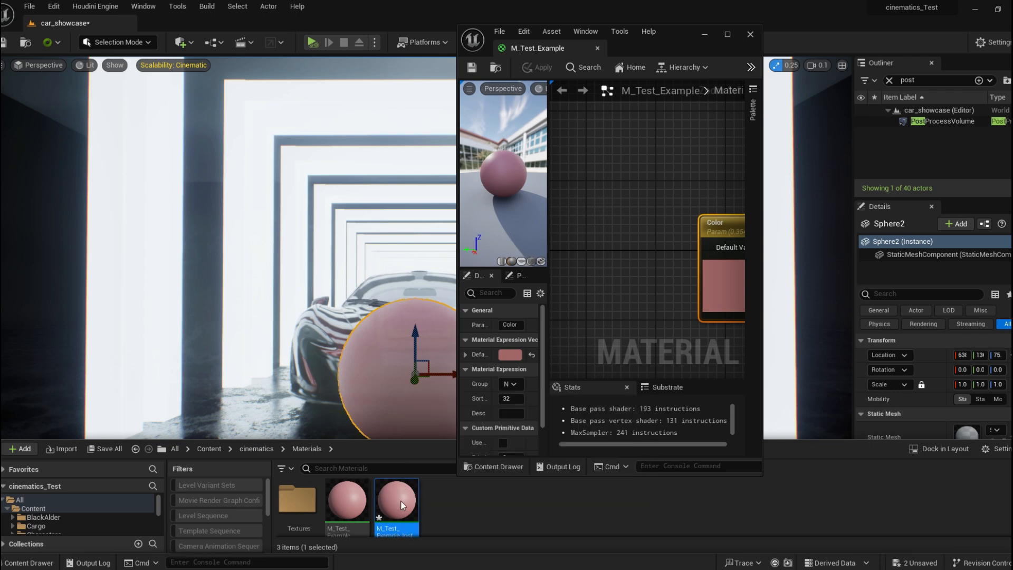
# Open M_Test_Example_Inst and enable its Color parameter override.
pyautogui.doubleClick(400, 500)
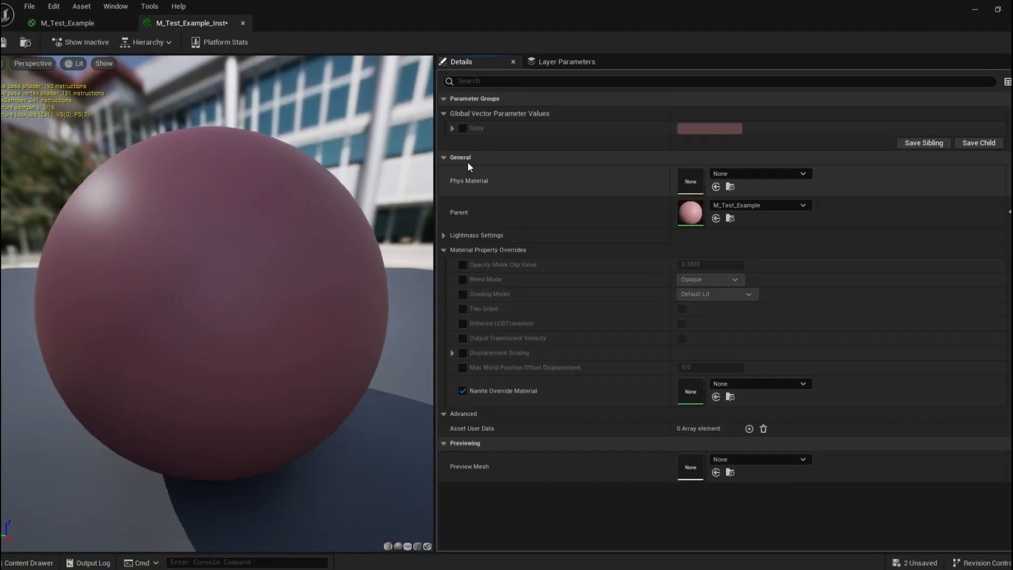
pyautogui.click(534, 170)
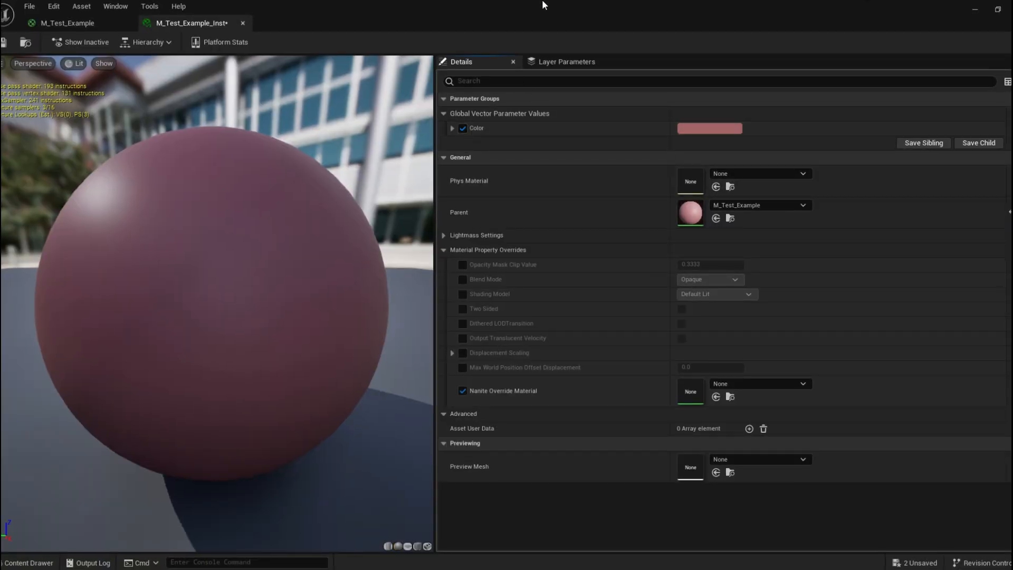
pyautogui.moveTo(544, 6); pyautogui.dragTo(547, 71)
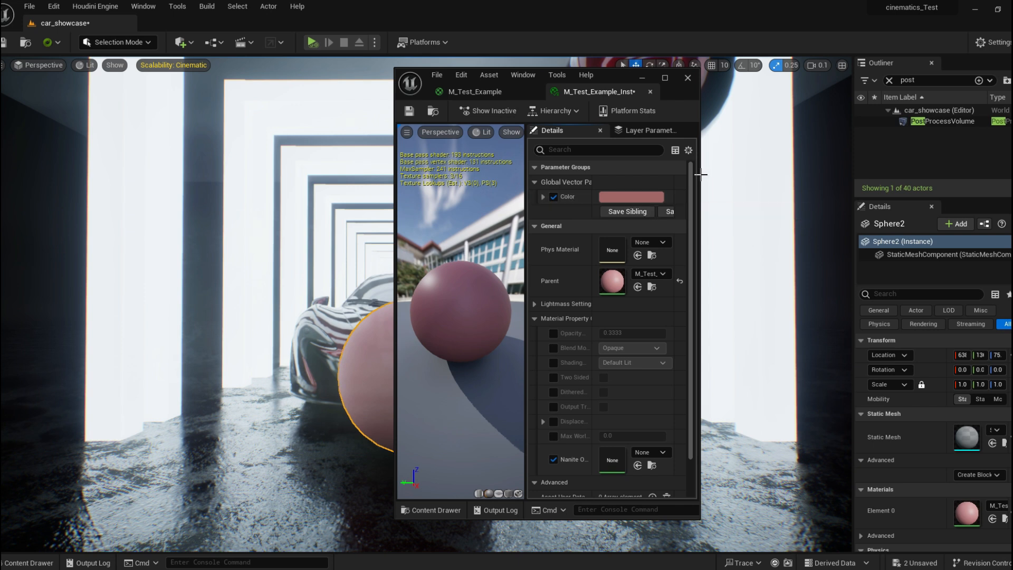
pyautogui.moveTo(700, 174); pyautogui.dragTo(956, 184)
# Set the instance's Color to a near-white tint of 0.912598, 0.962677, 0.984375.
pyautogui.click(790, 199)
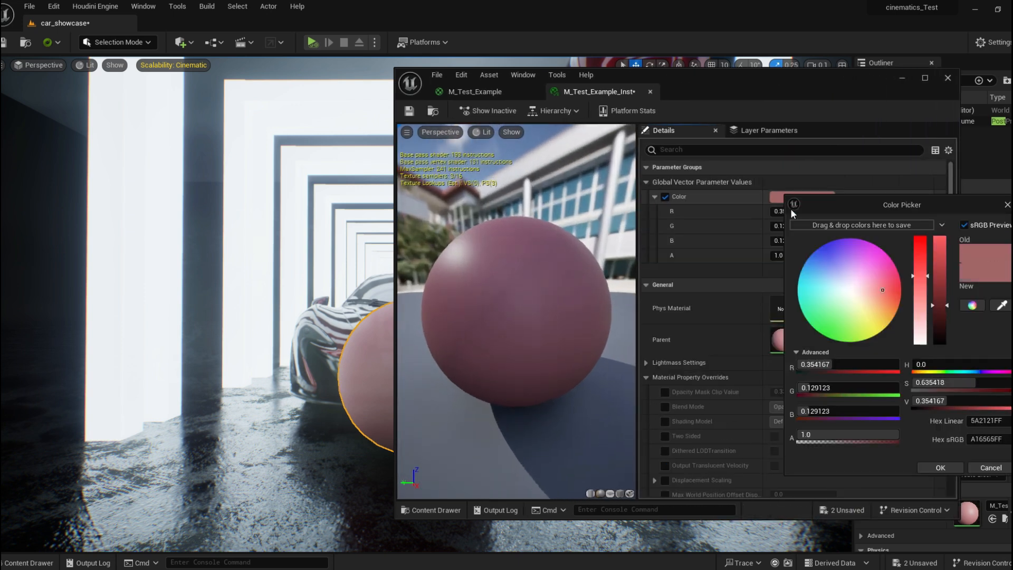
pyautogui.moveTo(885, 290); pyautogui.dragTo(818, 280)
pyautogui.moveTo(938, 350); pyautogui.dragTo(940, 239)
pyautogui.moveTo(919, 276); pyautogui.dragTo(920, 334)
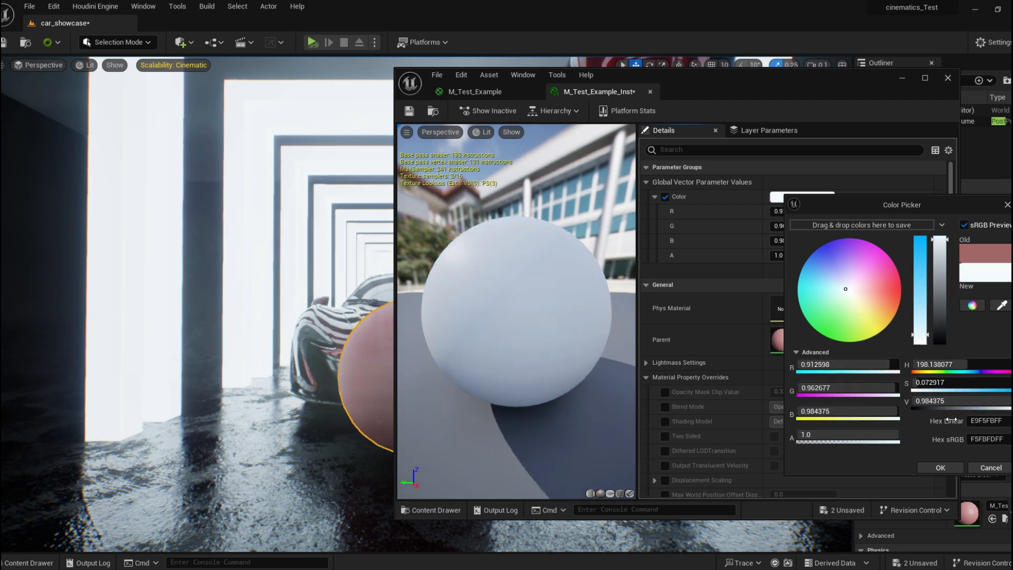
pyautogui.click(940, 468)
pyautogui.moveTo(666, 97); pyautogui.dragTo(812, 94)
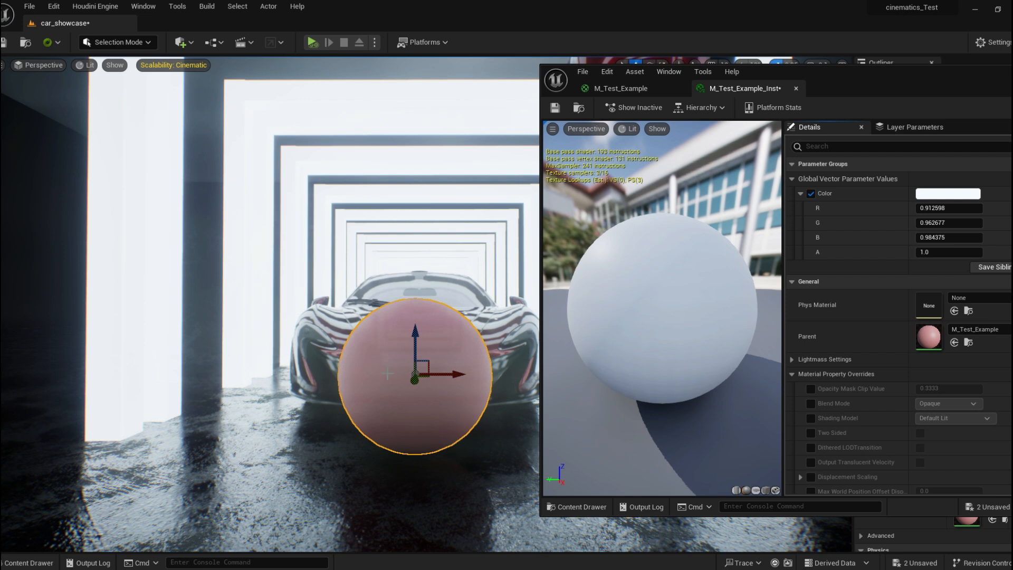
# Apply M_Test_Example_Inst to the sphere in the level.
pyautogui.click(29, 563)
pyautogui.click(397, 501)
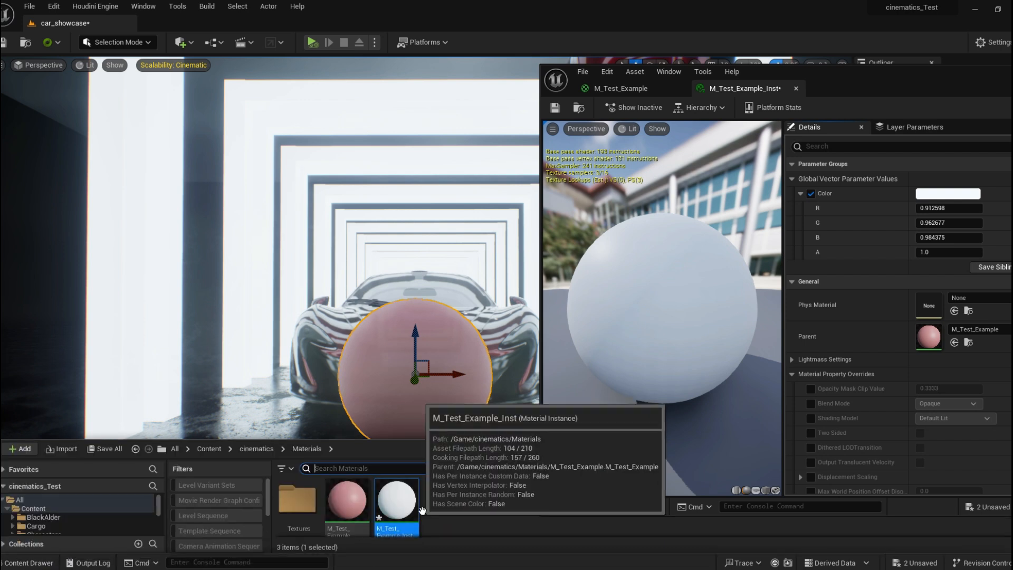
pyautogui.moveTo(399, 509); pyautogui.dragTo(390, 369)
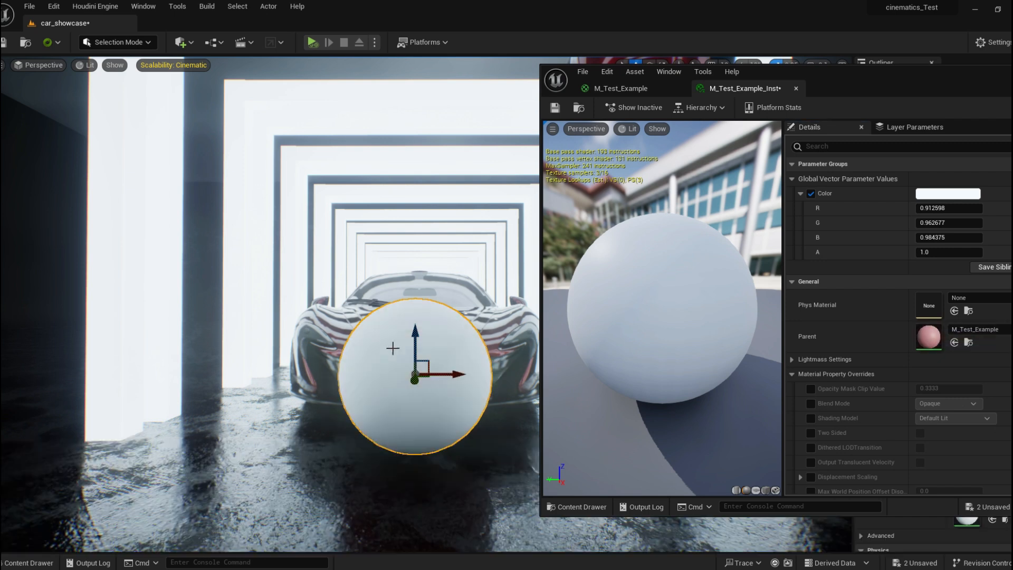
pyautogui.moveTo(897, 94); pyautogui.dragTo(842, 89)
pyautogui.click(892, 189)
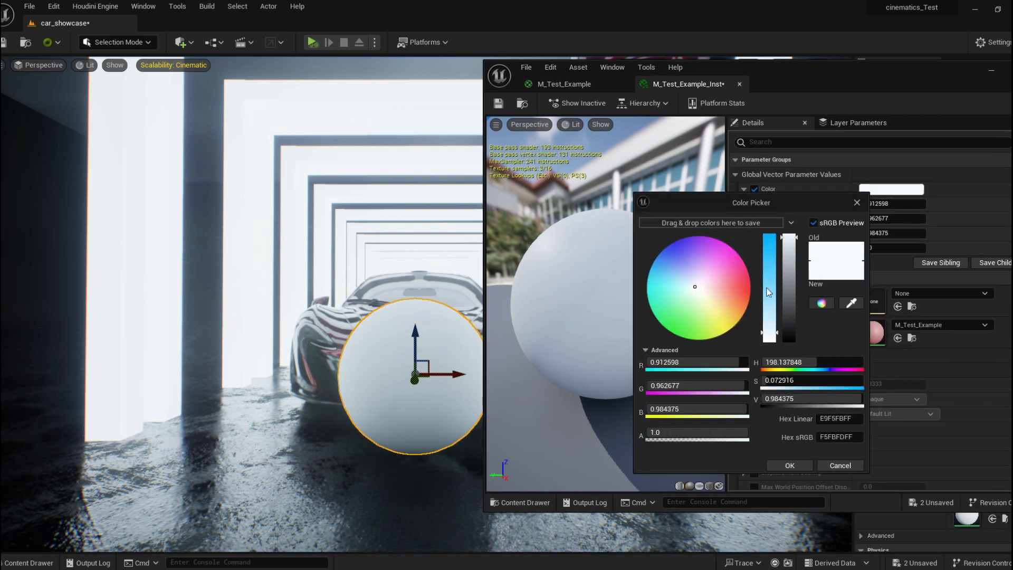
pyautogui.click(724, 288)
pyautogui.moveTo(729, 288); pyautogui.dragTo(712, 316)
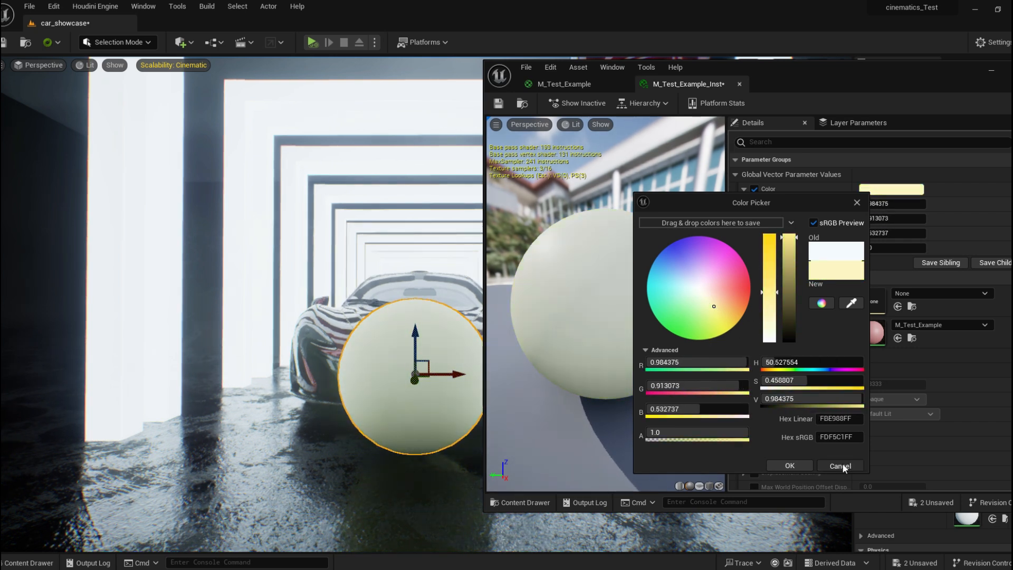
pyautogui.click(840, 464)
# Compare the parent material graph with the material instance in their editor tabs.
pyautogui.moveTo(687, 73); pyautogui.dragTo(630, 1)
pyautogui.click(501, 40)
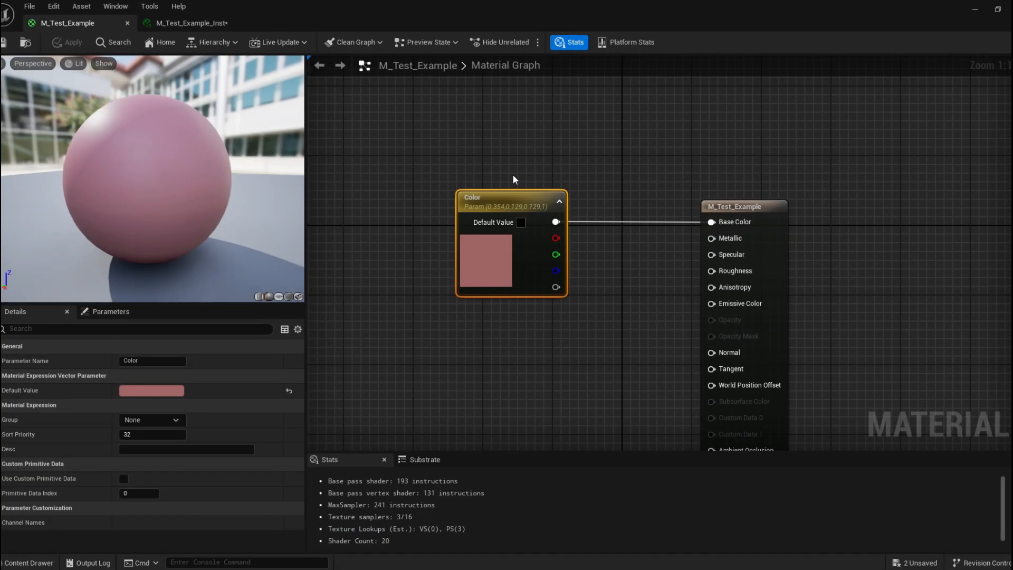
pyautogui.click(511, 175)
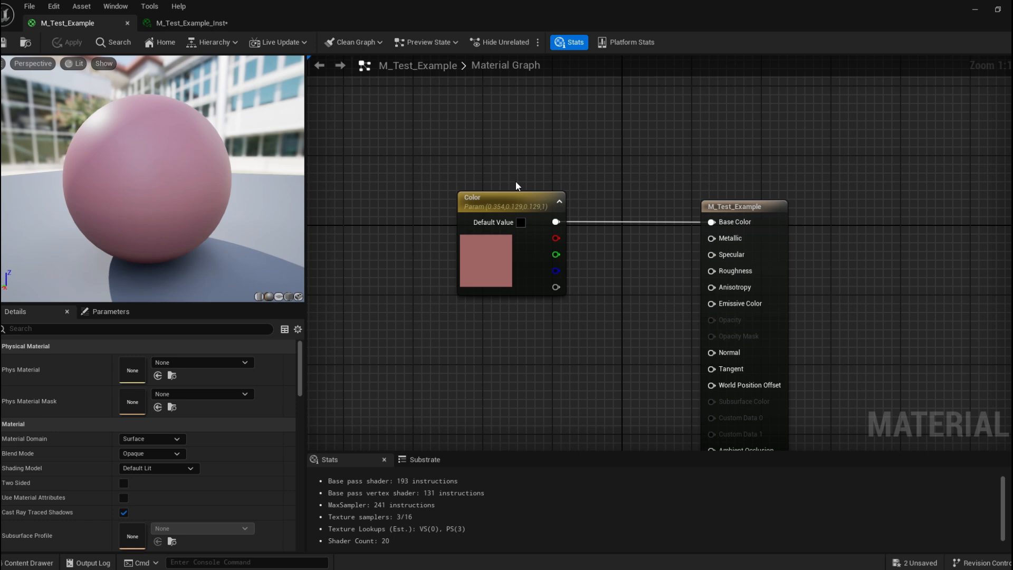
pyautogui.click(204, 23)
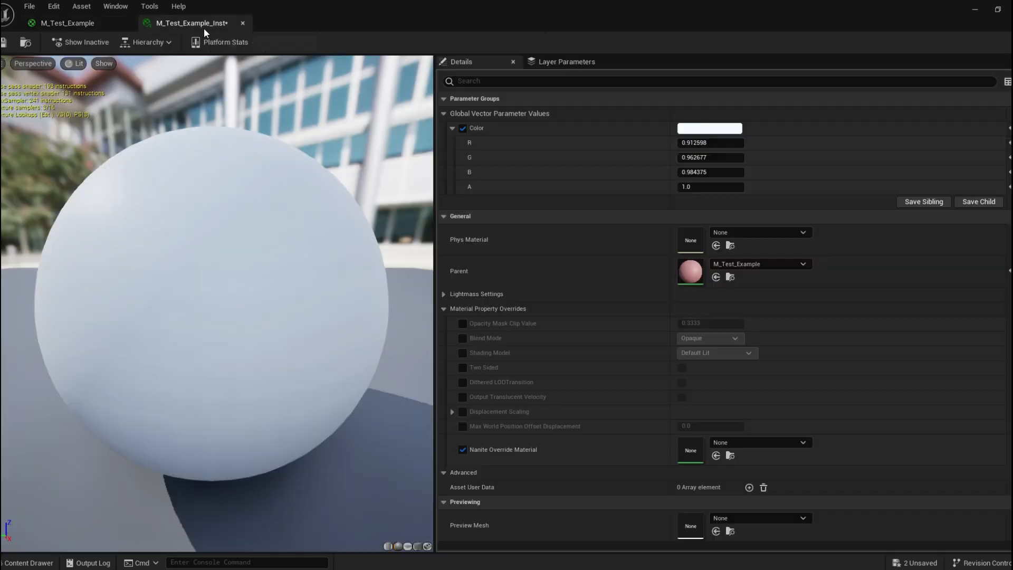
pyautogui.click(66, 21)
# Add a Constant node below the Color parameter in the M_Test_Example graph.
pyautogui.moveTo(490, 152); pyautogui.dragTo(395, 166, button='right')
pyautogui.rightClick(424, 157)
pyautogui.click(454, 119)
pyautogui.moveTo(454, 118); pyautogui.dragTo(472, 95, button='right')
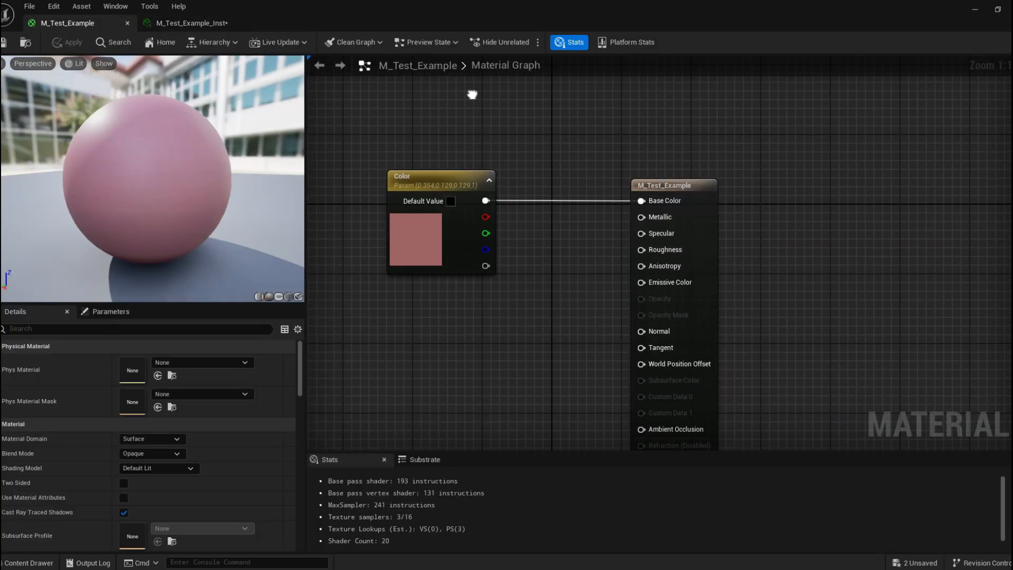
pyautogui.moveTo(558, 239); pyautogui.dragTo(512, 182, button='right')
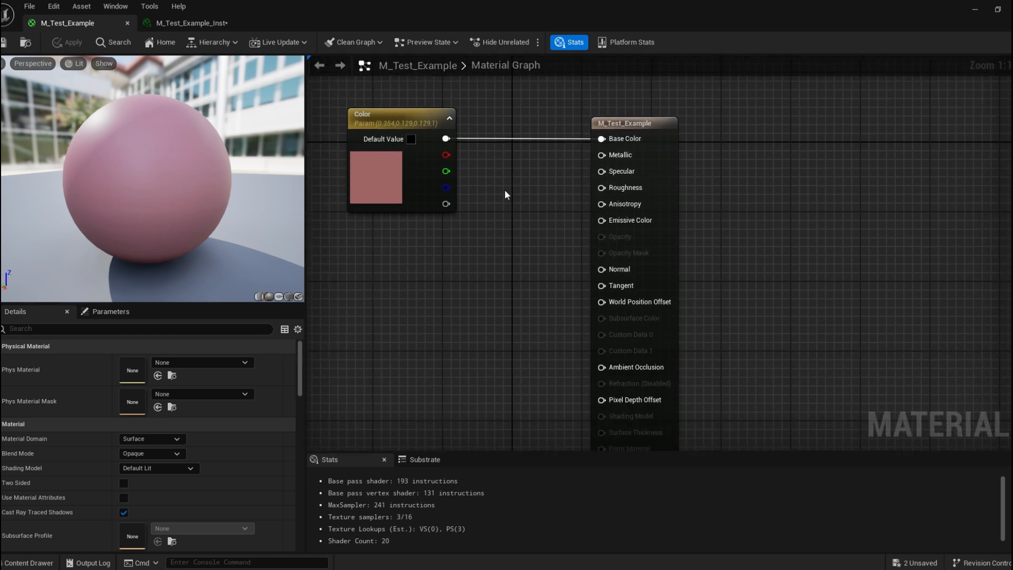
pyautogui.rightClick(505, 188)
pyautogui.write('constant')
pyautogui.click(553, 218)
pyautogui.moveTo(504, 217); pyautogui.dragTo(423, 228)
# Connect the Constant node's output to the Roughness input.
pyautogui.click(516, 214)
pyautogui.moveTo(516, 215); pyautogui.dragTo(513, 232, button='right')
pyautogui.moveTo(433, 251); pyautogui.dragTo(410, 248)
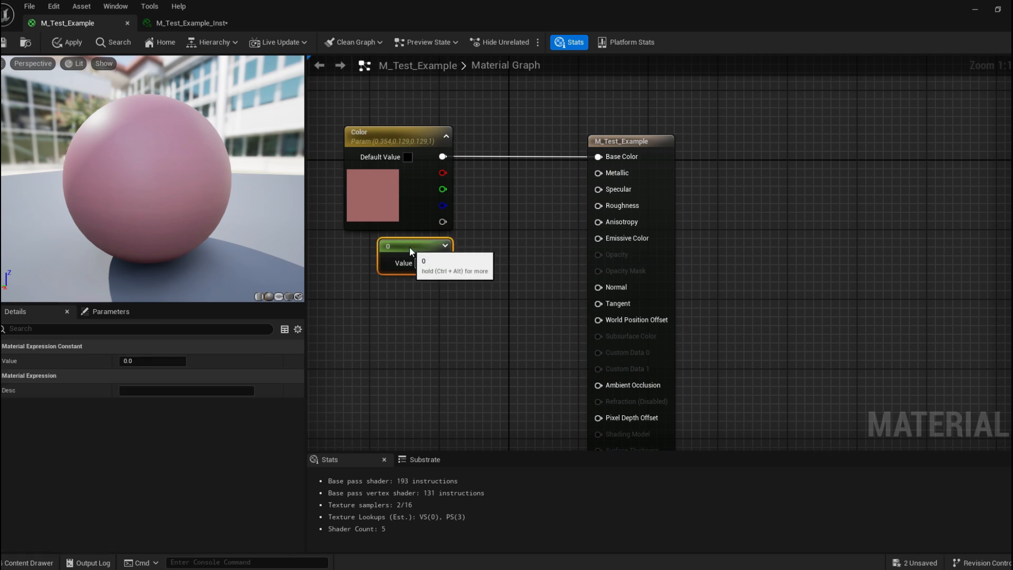
pyautogui.moveTo(532, 246); pyautogui.dragTo(511, 246, button='right')
pyautogui.moveTo(420, 266); pyautogui.dragTo(575, 207)
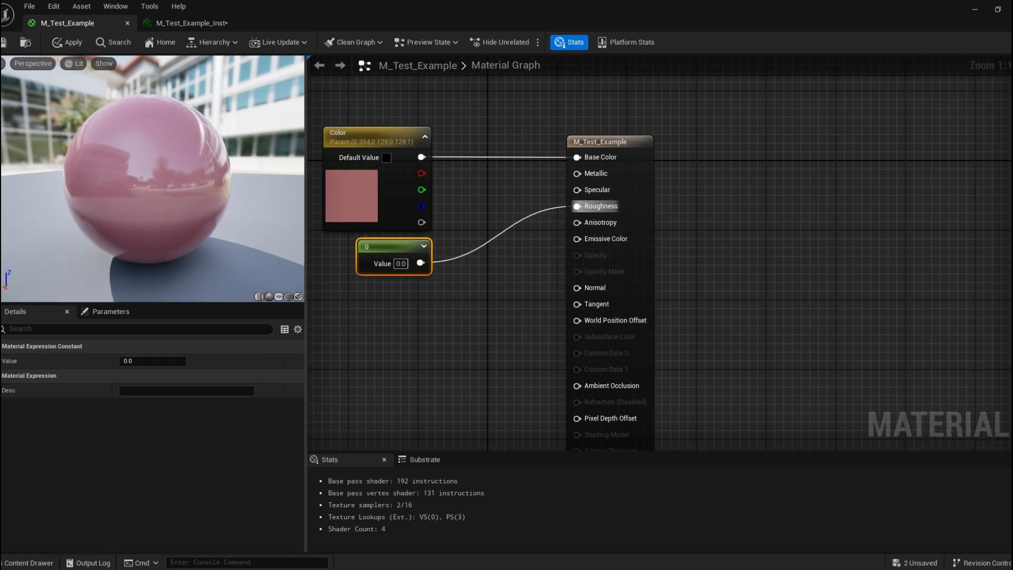
# Save the M_Test_Example material.
pyautogui.moveTo(494, 198); pyautogui.dragTo(522, 195, button='right')
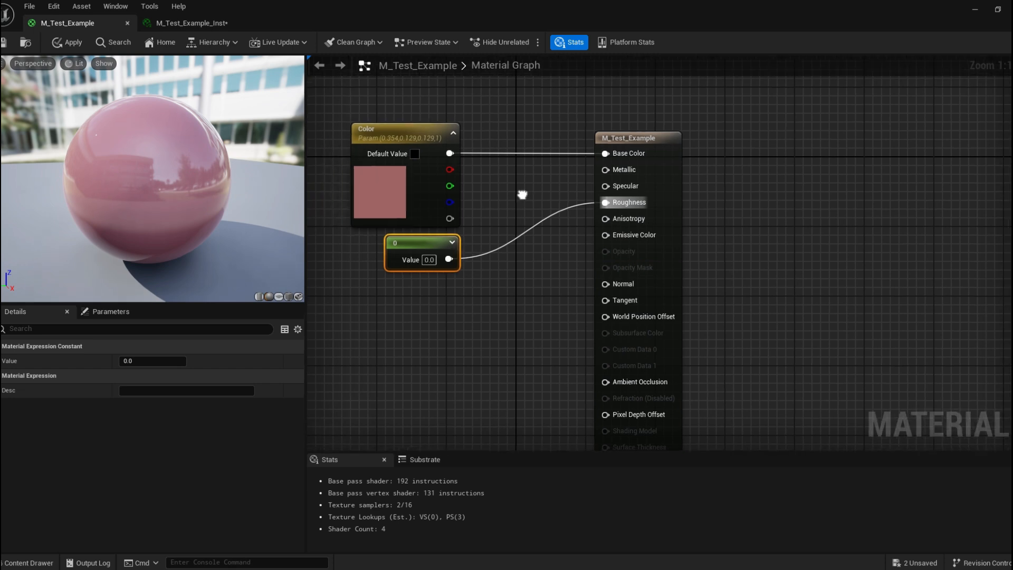
pyautogui.click(4, 42)
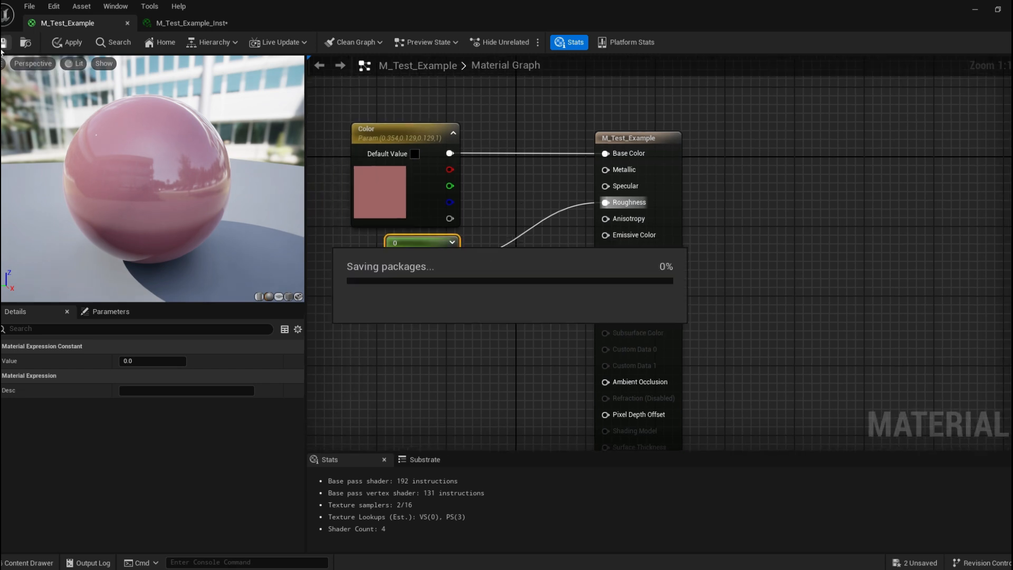
# Convert the Roughness Constant node into a scalar parameter named Roughness.
pyautogui.click(202, 26)
pyautogui.moveTo(487, 5); pyautogui.dragTo(683, 54)
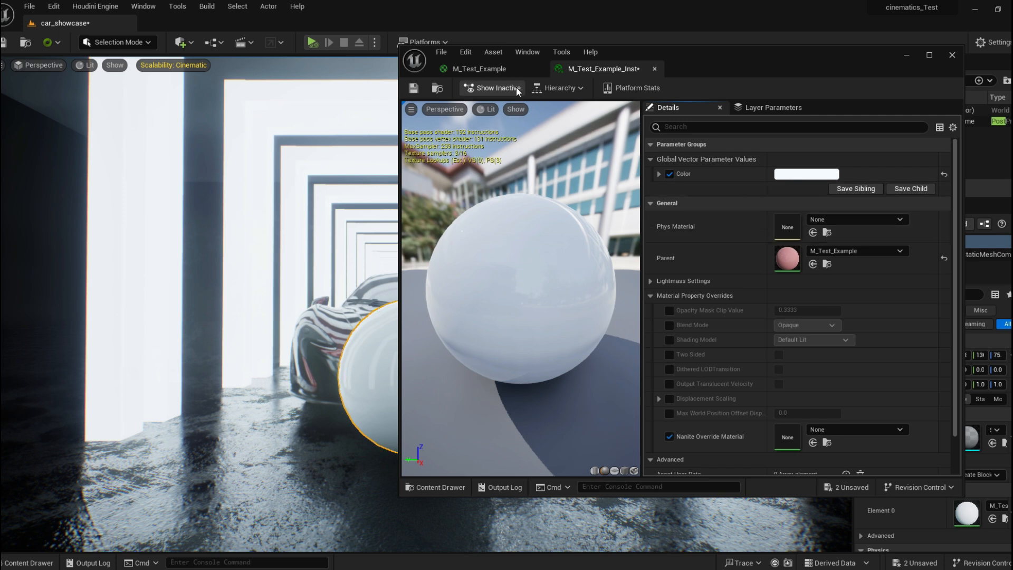
pyautogui.click(477, 68)
pyautogui.doubleClick(760, 61)
pyautogui.rightClick(423, 246)
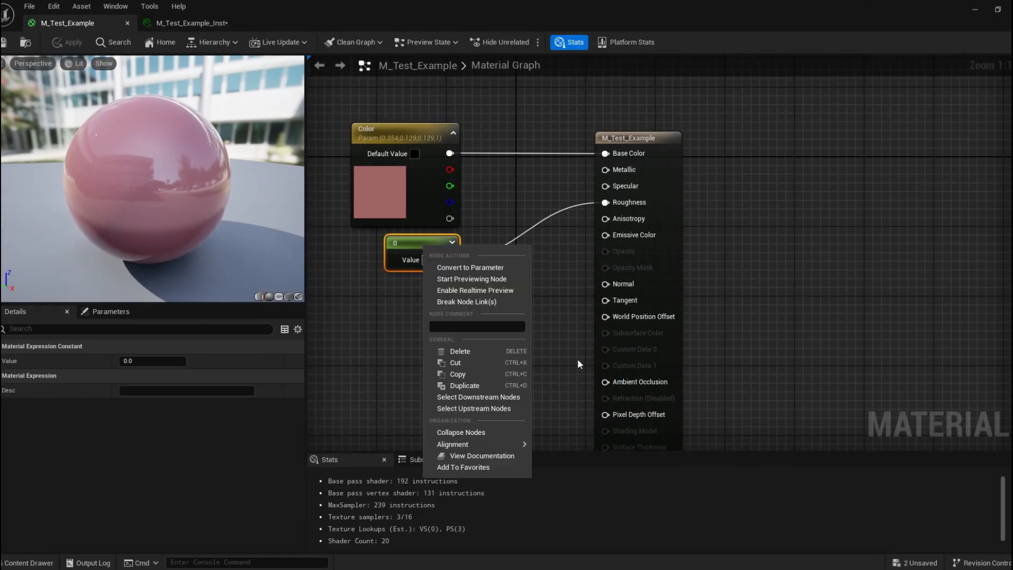
pyautogui.click(506, 267)
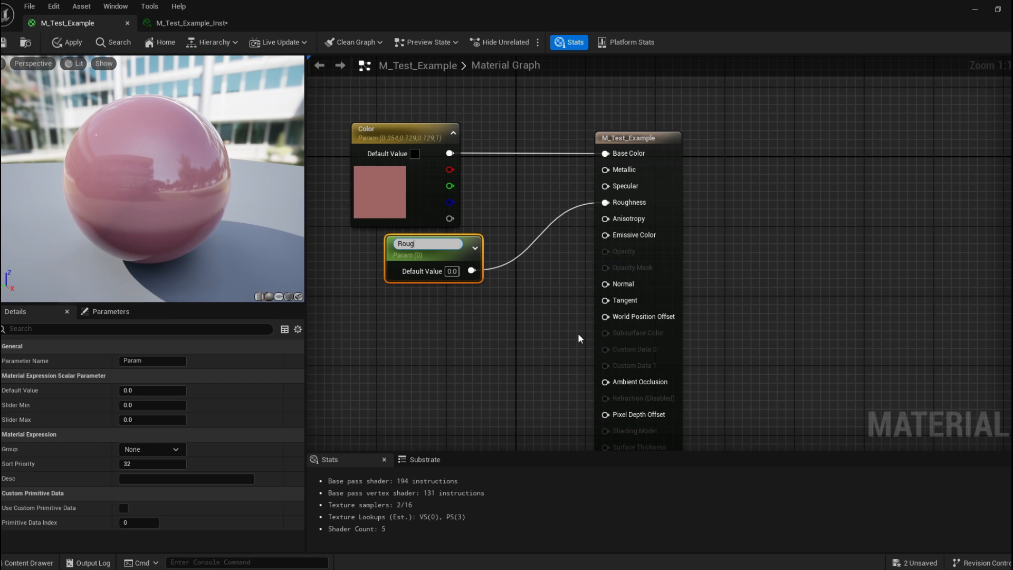
pyautogui.write('Roughness')
pyautogui.press('Return')
pyautogui.moveTo(432, 254); pyautogui.dragTo(397, 240)
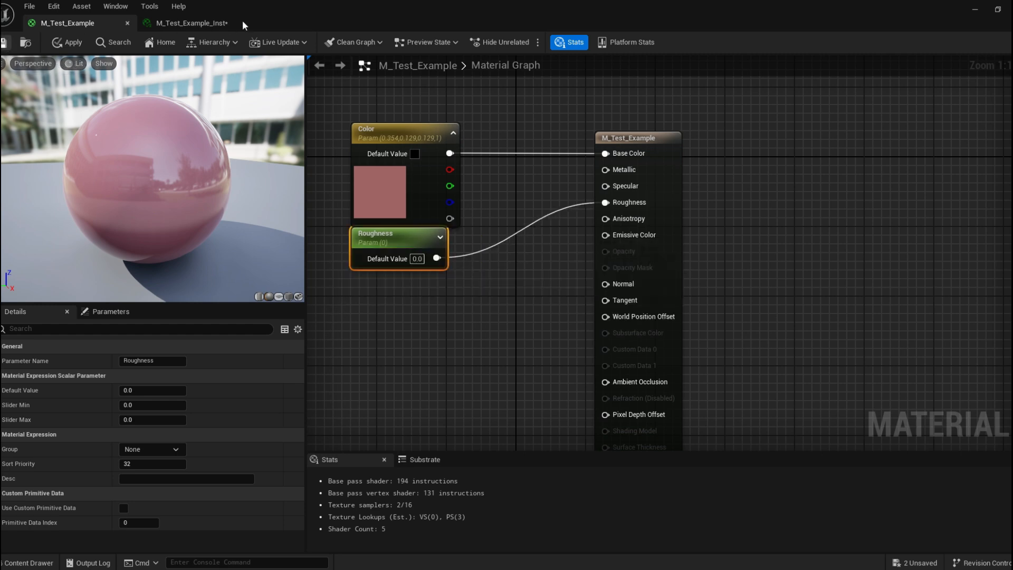
# In the material instance, enable the Roughness override and set its value to about 0.354.
pyautogui.click(198, 23)
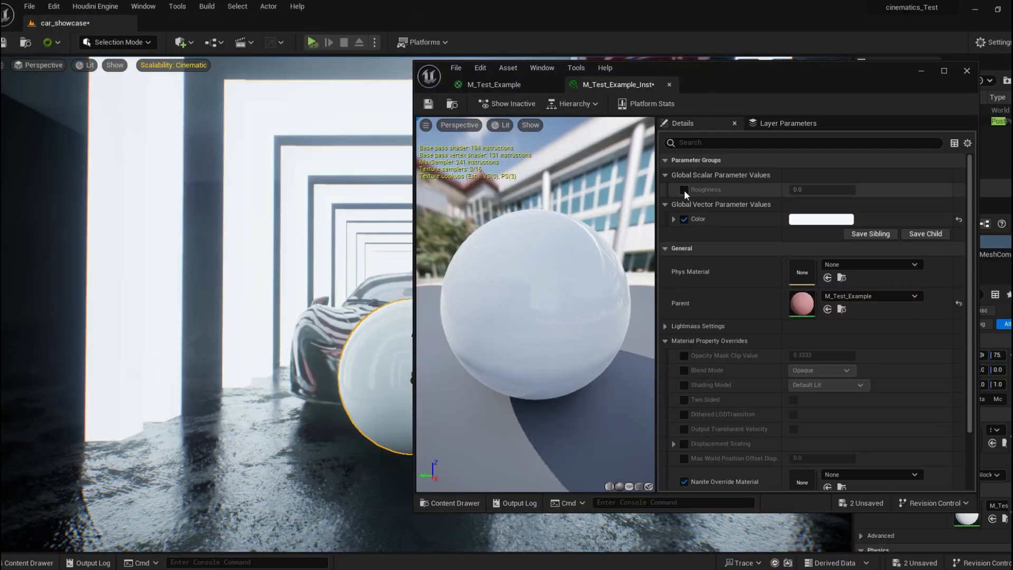
pyautogui.moveTo(732, 91); pyautogui.dragTo(807, 78)
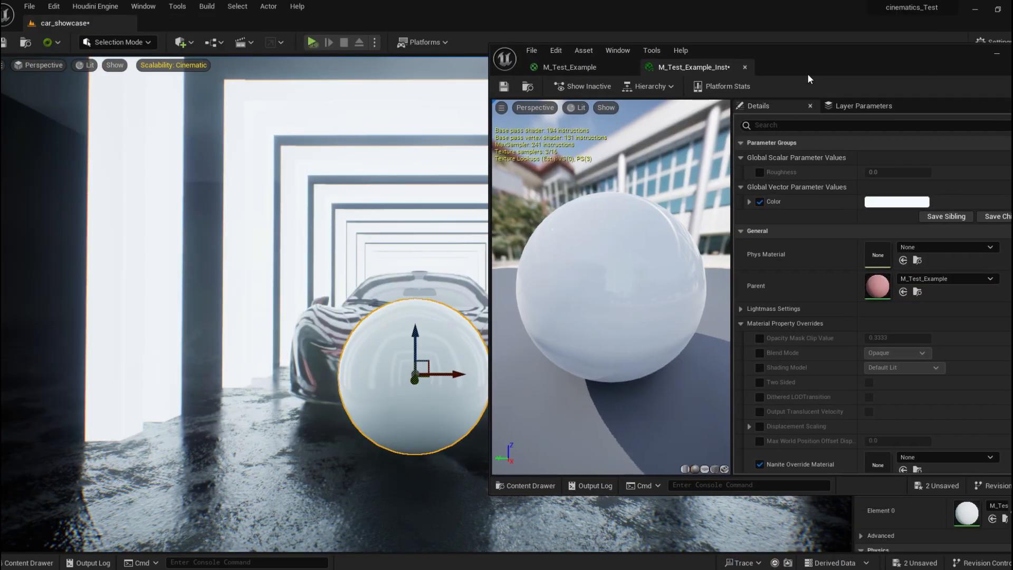
pyautogui.click(759, 172)
pyautogui.click(897, 172)
pyautogui.write('0.104')
pyautogui.moveTo(897, 172); pyautogui.dragTo(920, 172)
pyautogui.moveTo(844, 67); pyautogui.dragTo(797, 67)
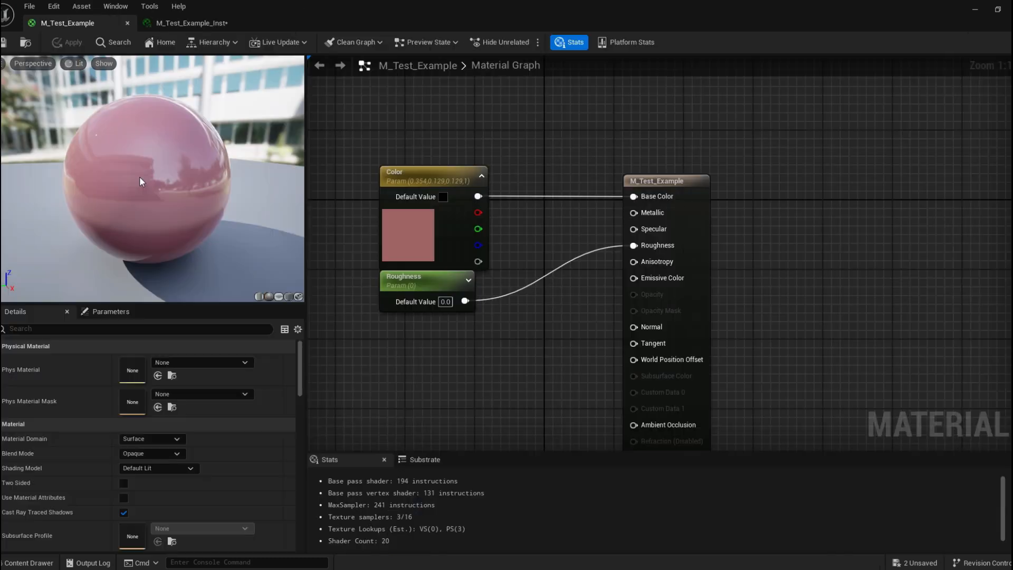
# Add a TextureSample node to the material graph and connect its RGB output to Base Color.
pyautogui.moveTo(140, 180); pyautogui.dragTo(222, 183)
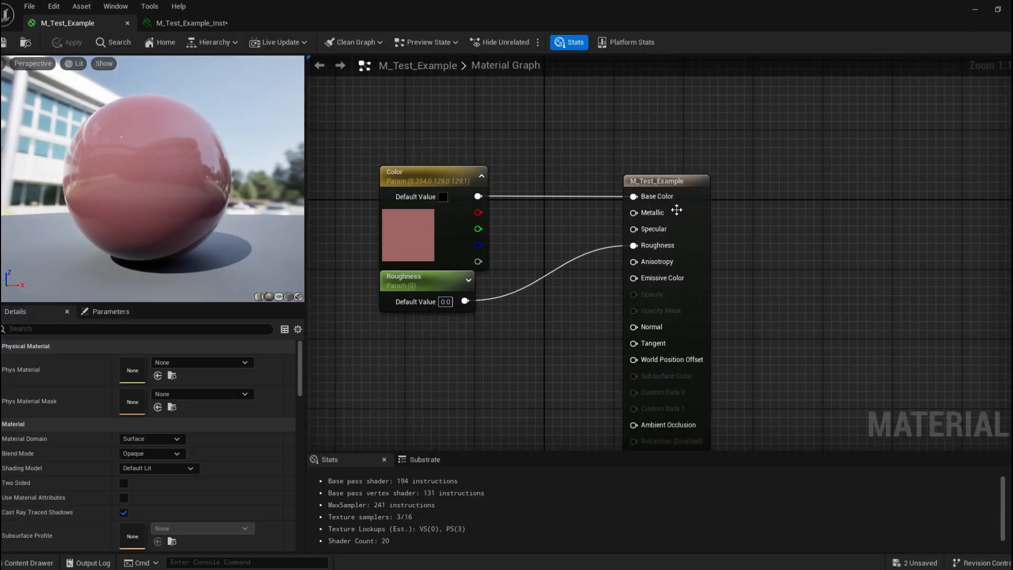
pyautogui.moveTo(636, 185); pyautogui.dragTo(763, 181)
pyautogui.click(553, 128)
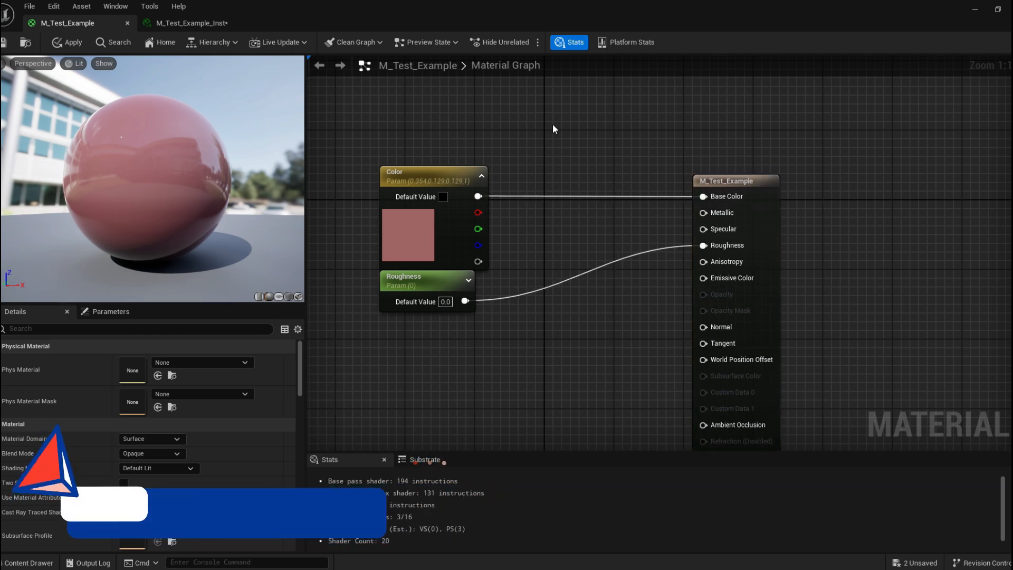
pyautogui.rightClick(553, 128)
pyautogui.write('te')
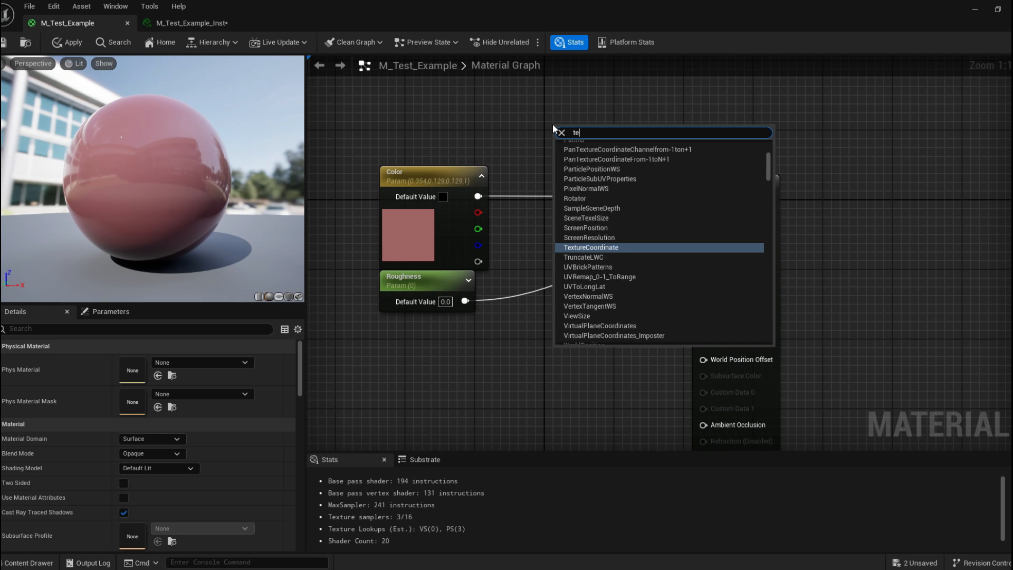
pyautogui.write('xture')
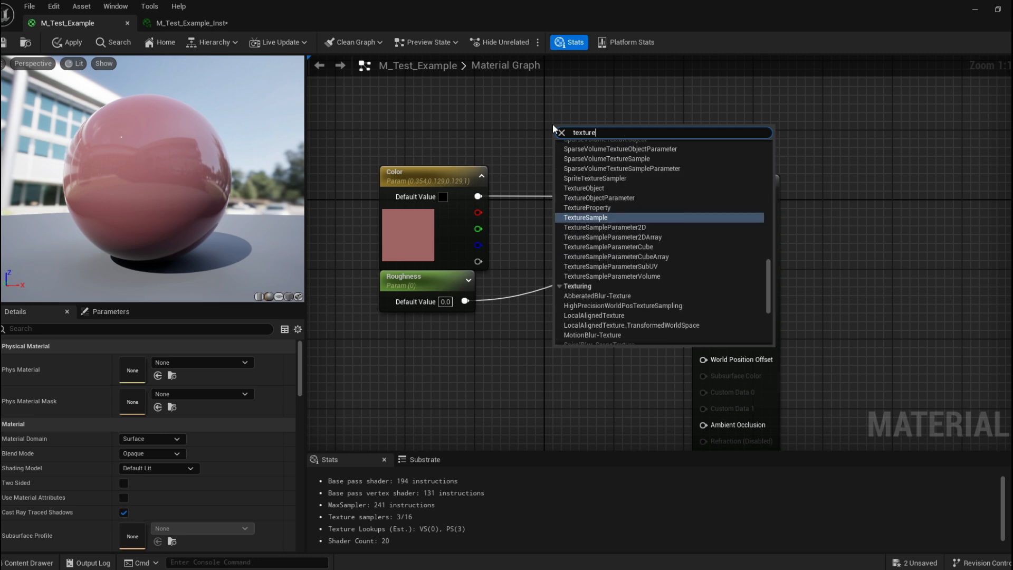
pyautogui.press('Return')
pyautogui.moveTo(606, 134); pyautogui.dragTo(707, 266)
# Assign the T_CobbleStone_Pebble_D texture to the Texture Sample node.
pyautogui.click(527, 155)
pyautogui.moveTo(629, 247); pyautogui.dragTo(669, 239, button='right')
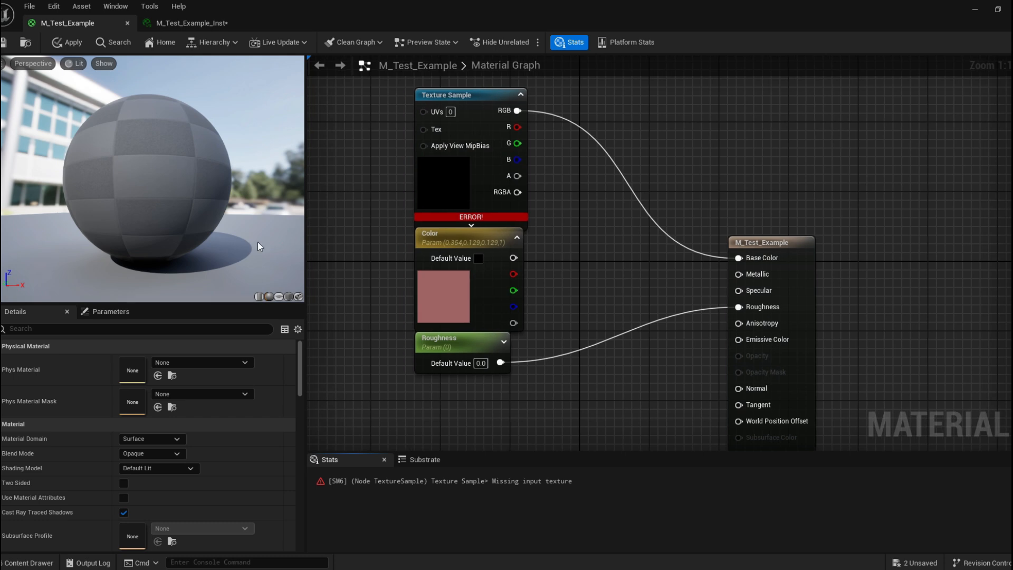
pyautogui.moveTo(571, 269); pyautogui.dragTo(575, 299, button='right')
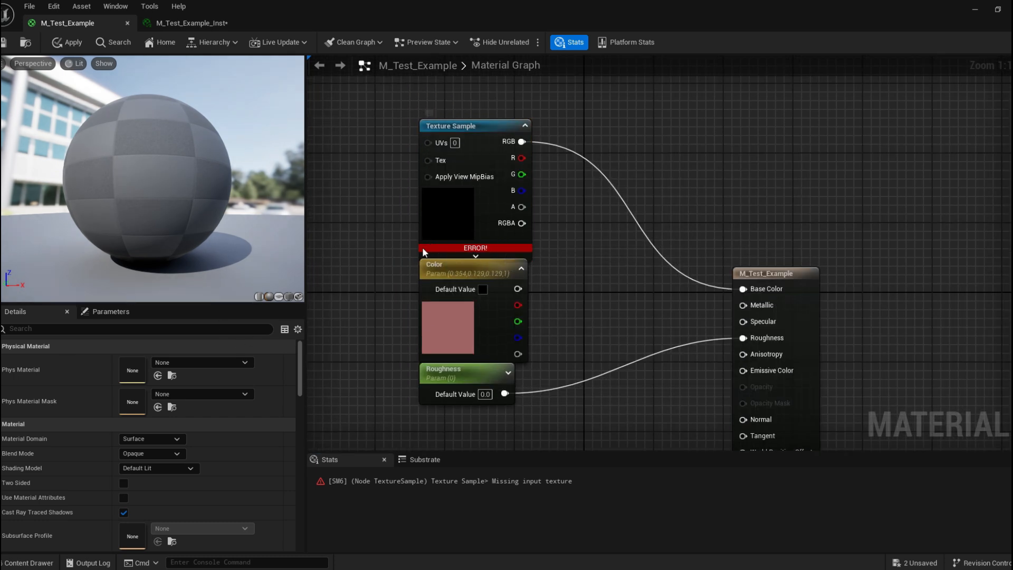
pyautogui.moveTo(497, 248)
pyautogui.click(484, 141)
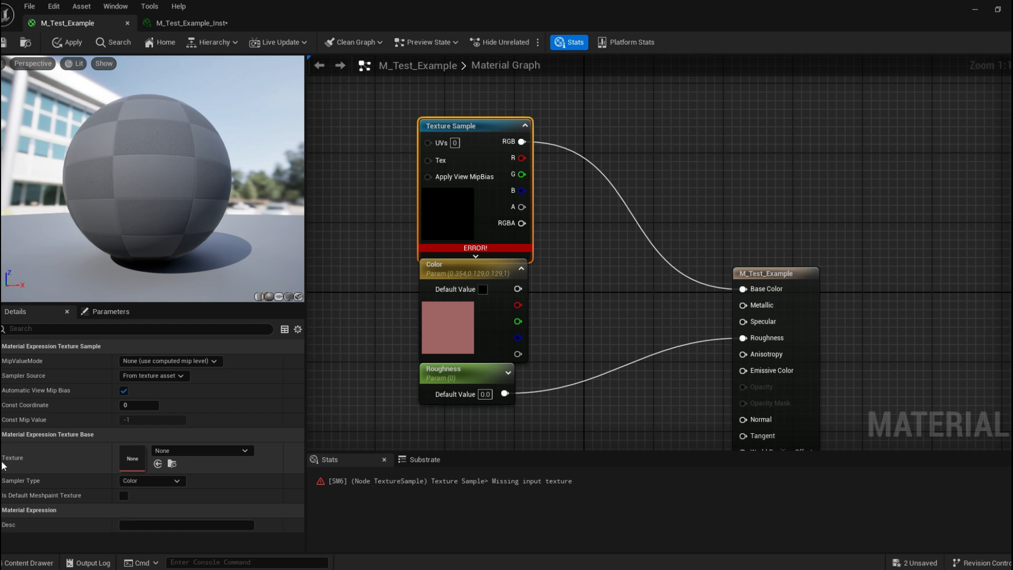
pyautogui.click(187, 452)
pyautogui.scroll(-10, 238, 393)
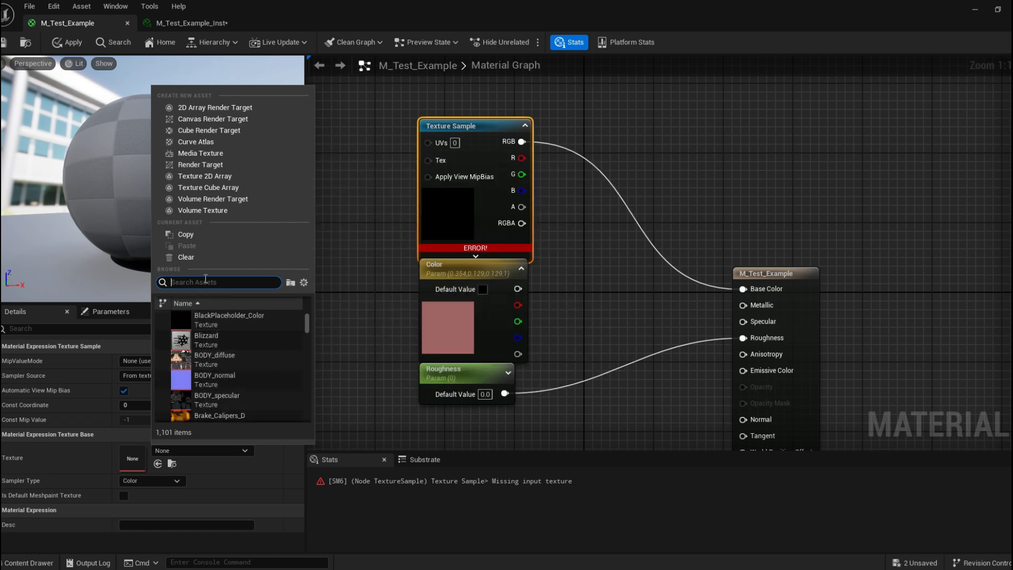
pyautogui.write('cobbl')
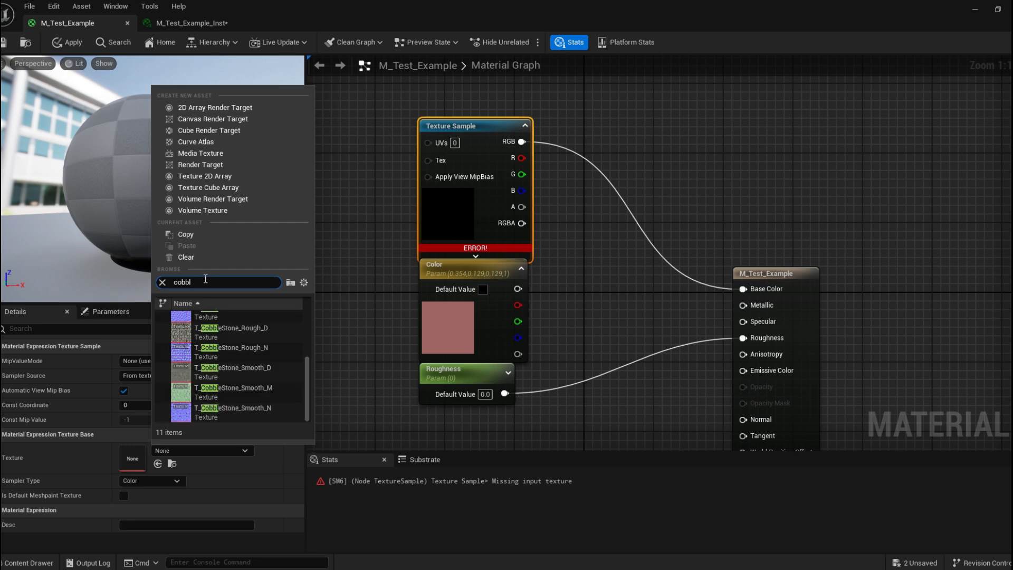
pyautogui.write('e')
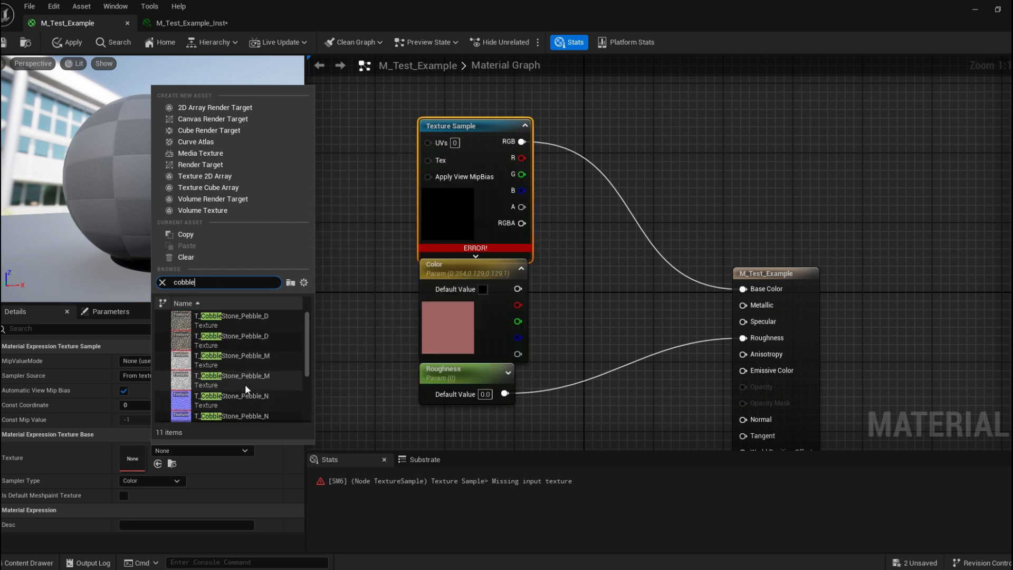
pyautogui.click(288, 321)
# Save the M_Test_Example material with the cobblestone texture.
pyautogui.moveTo(482, 141)
pyautogui.mouseDown()
pyautogui.moveTo(496, 135)
pyautogui.moveTo(482, 135)
pyautogui.mouseUp()
pyautogui.moveTo(189, 169)
pyautogui.mouseDown()
pyautogui.moveTo(263, 205)
pyautogui.moveTo(221, 184)
pyautogui.moveTo(184, 238)
pyautogui.moveTo(143, 184)
pyautogui.moveTo(174, 174)
pyautogui.mouseUp()
pyautogui.click(3, 43)
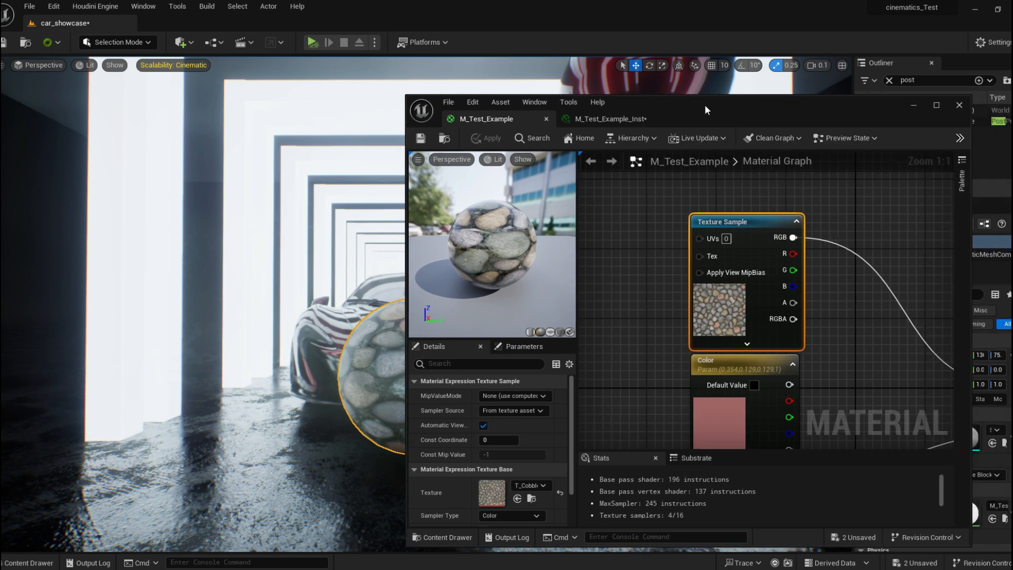
# Convert the Texture Sample node into a texture parameter named Albedo and save the material.
pyautogui.moveTo(704, 104); pyautogui.dragTo(667, 93)
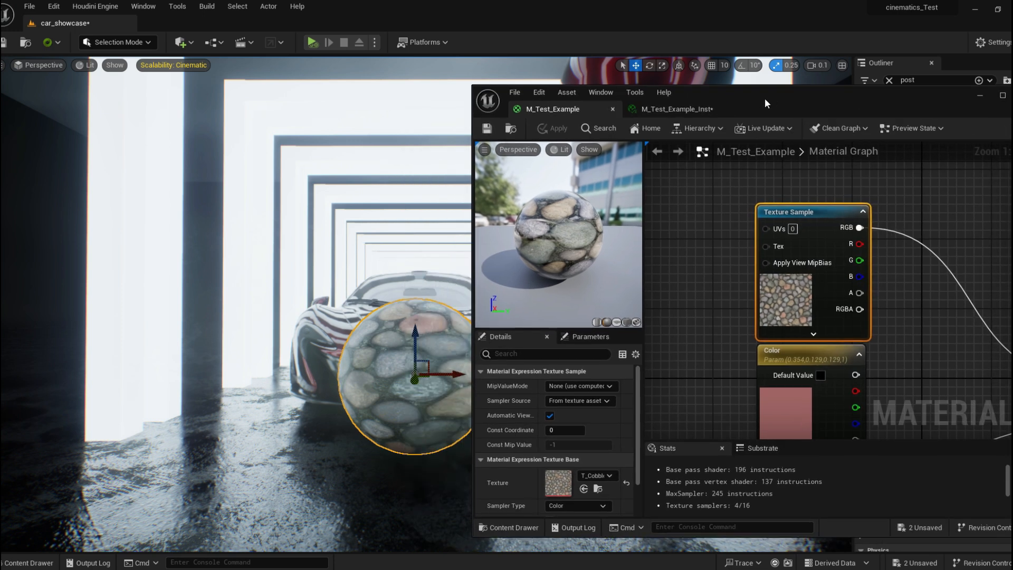
pyautogui.click(663, 105)
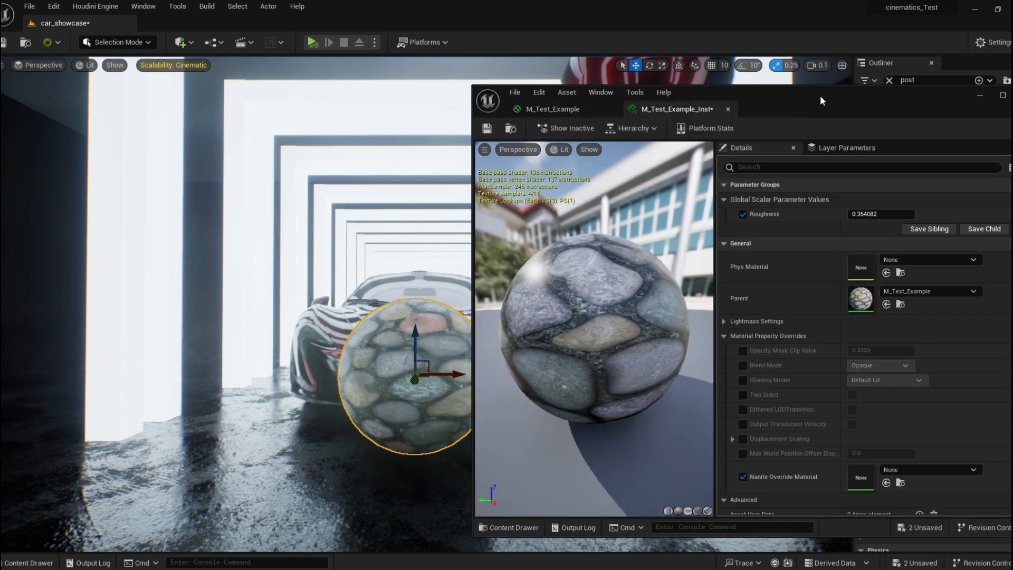
pyautogui.moveTo(819, 94); pyautogui.dragTo(799, 92)
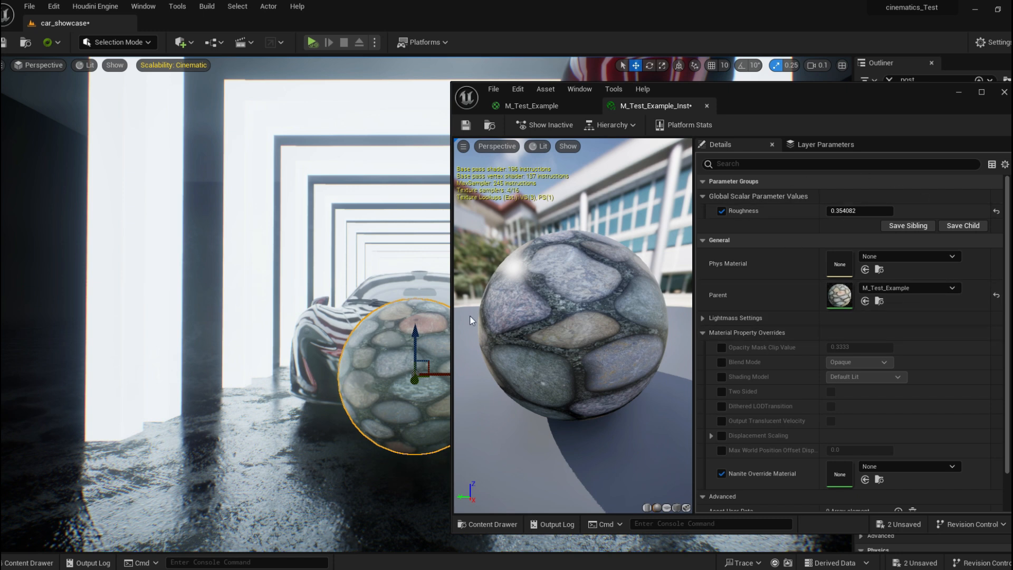
pyautogui.click(539, 103)
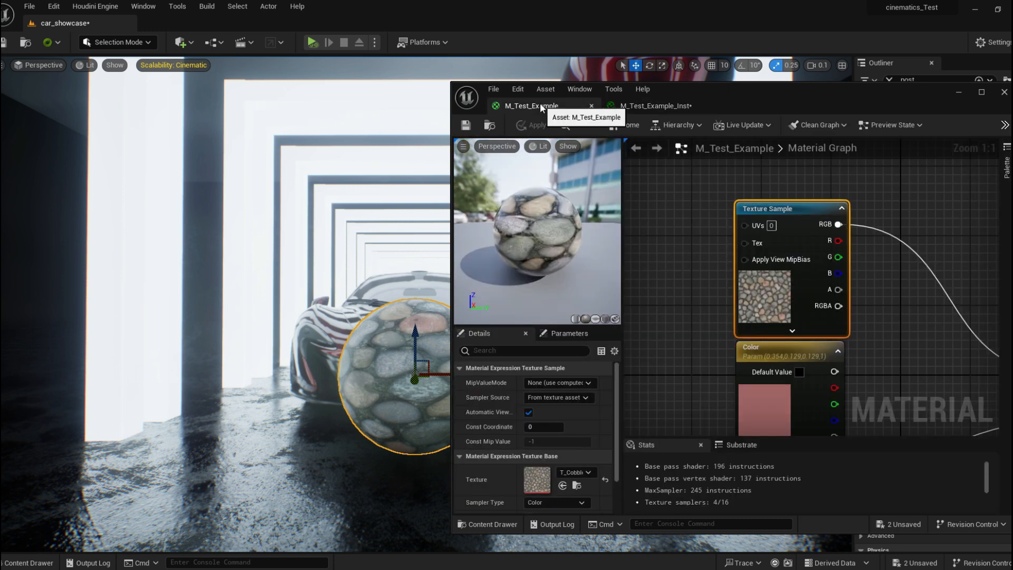
pyautogui.moveTo(778, 98); pyautogui.dragTo(751, 73)
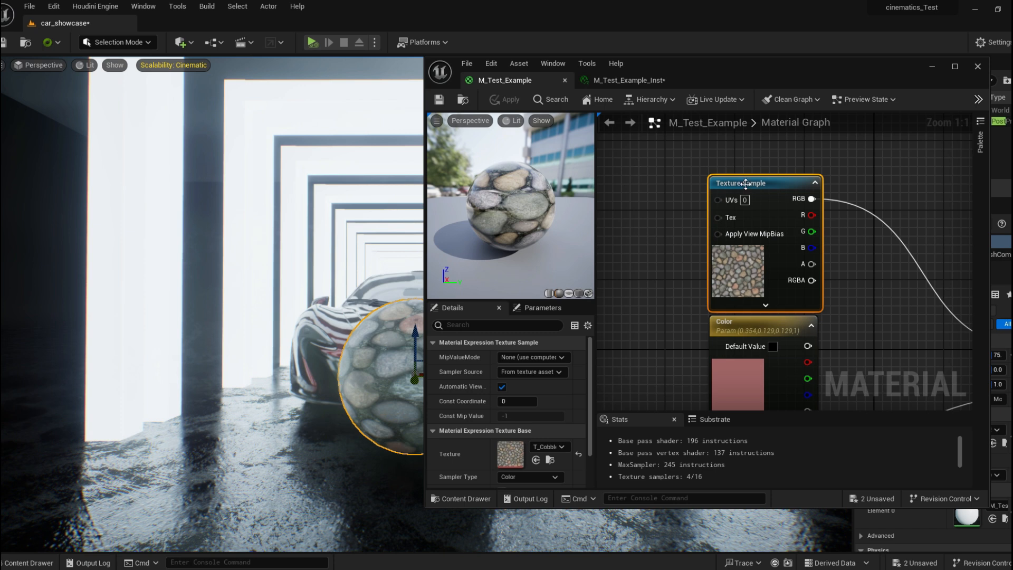
pyautogui.rightClick(745, 183)
pyautogui.click(697, 155)
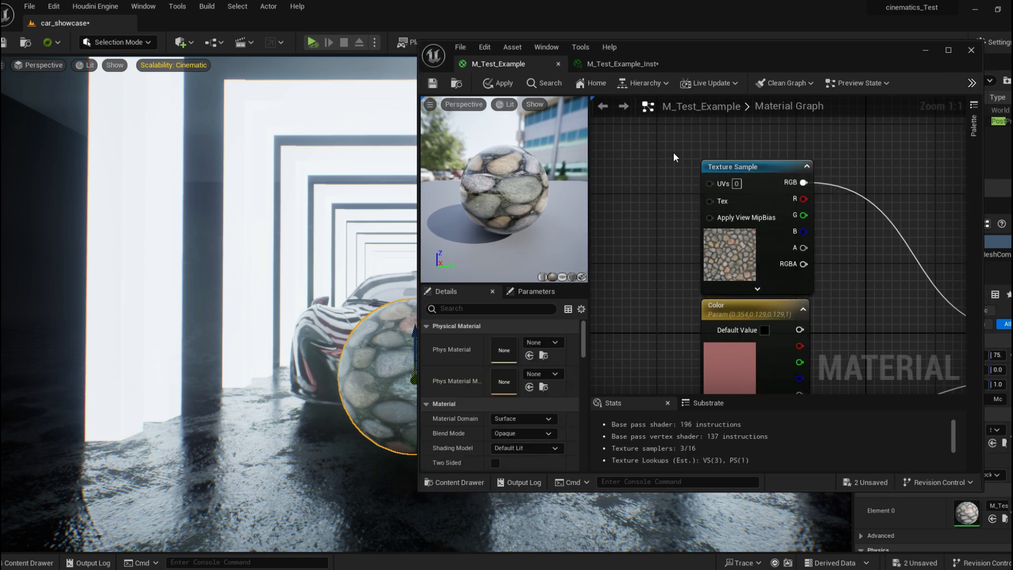
pyautogui.rightClick(772, 172)
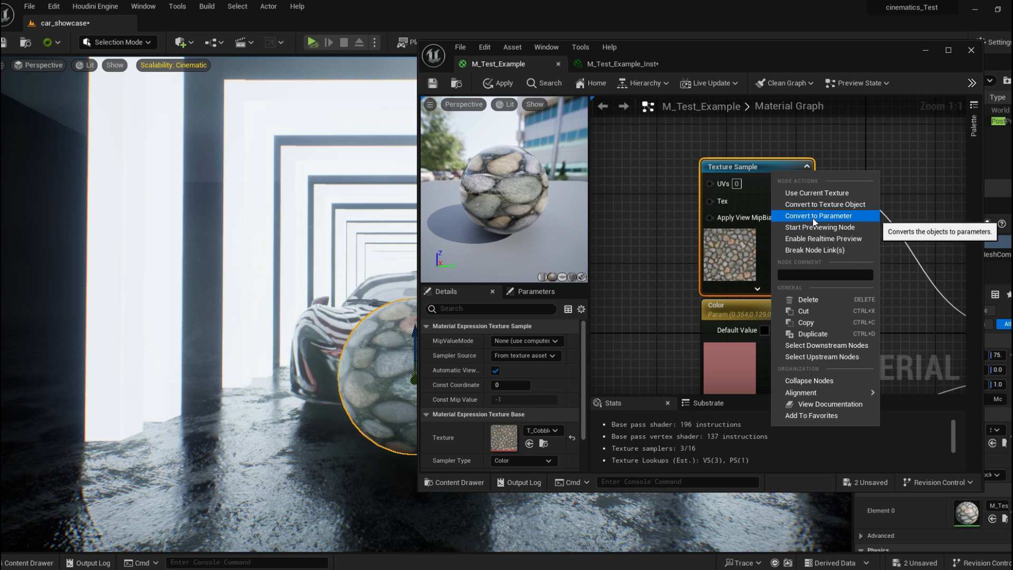
pyautogui.click(793, 218)
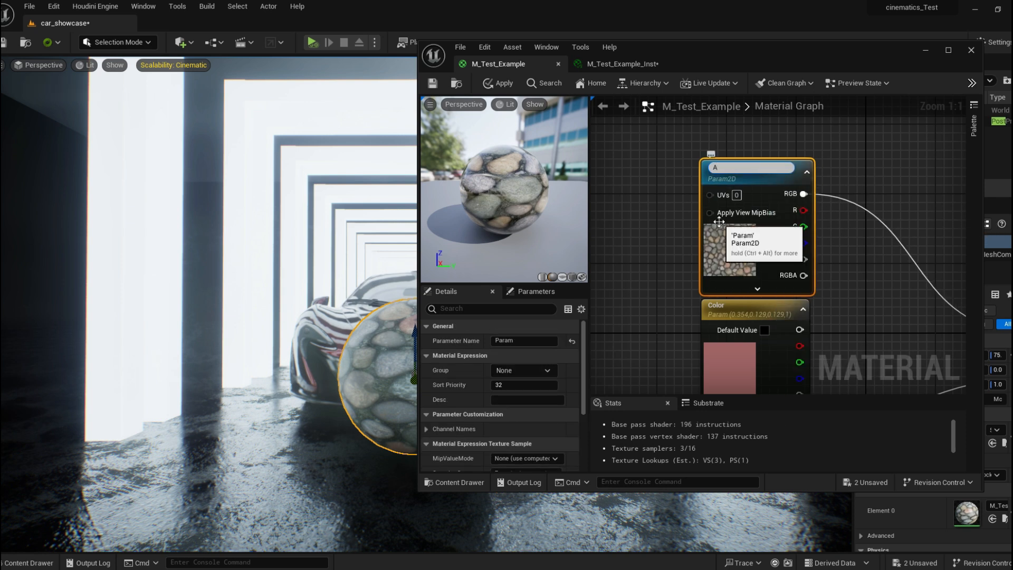
pyautogui.press('Return')
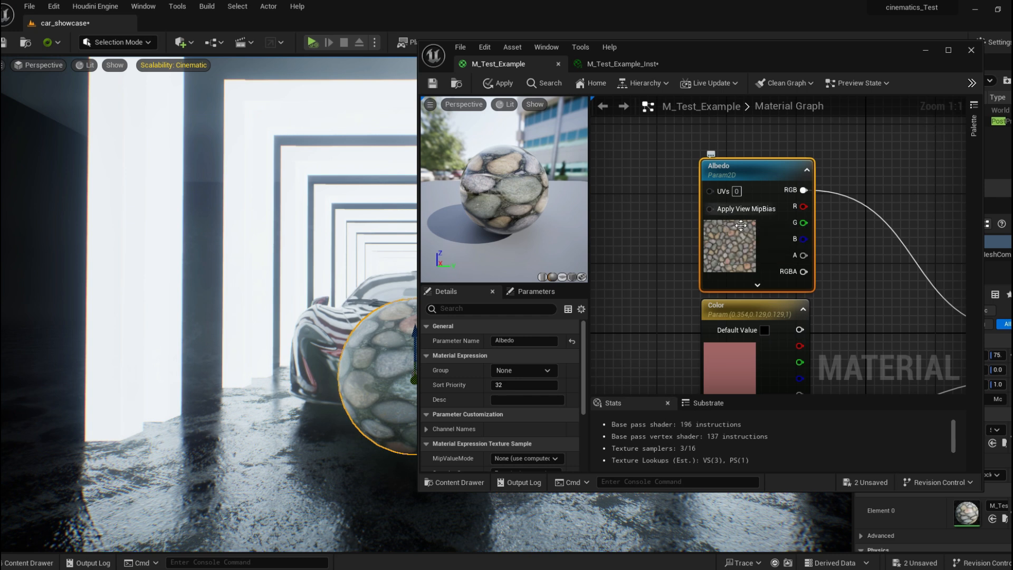
pyautogui.click(433, 83)
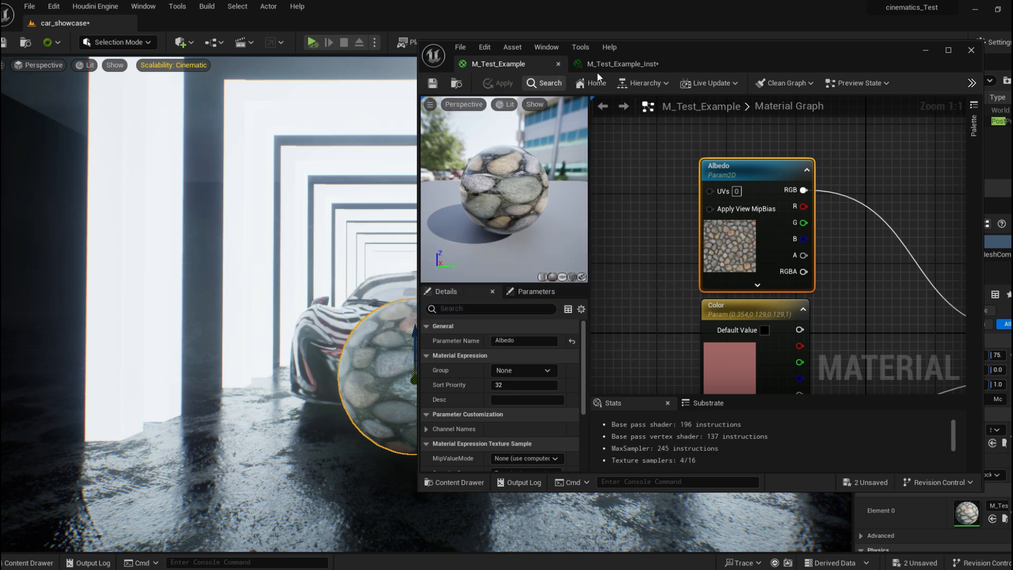
# In the material instance, enable the Albedo override and choose the T_Ceramic_Tile_M texture.
pyautogui.click(622, 64)
pyautogui.moveTo(755, 44); pyautogui.dragTo(835, 37)
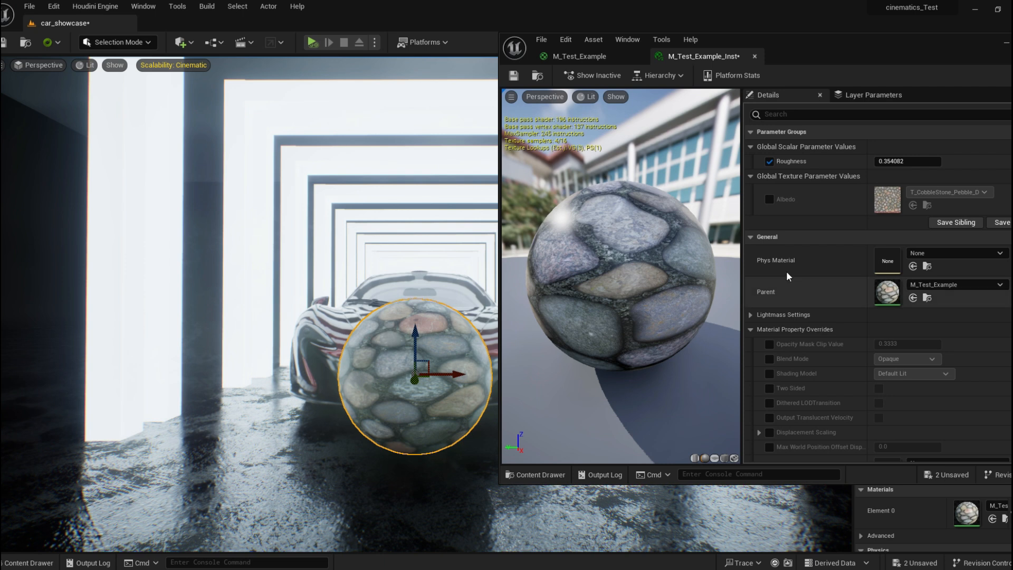
pyautogui.click(769, 198)
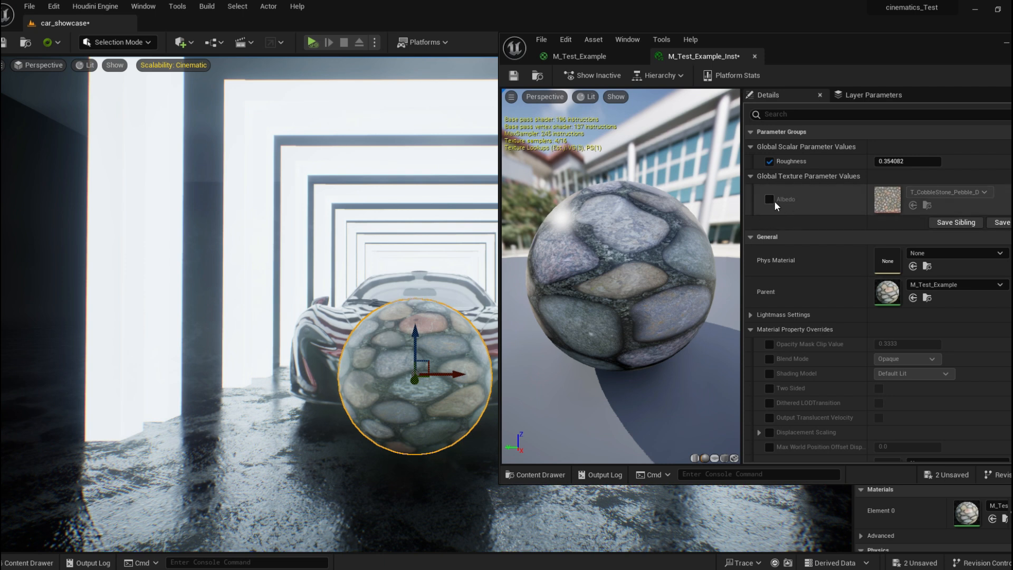
pyautogui.click(928, 193)
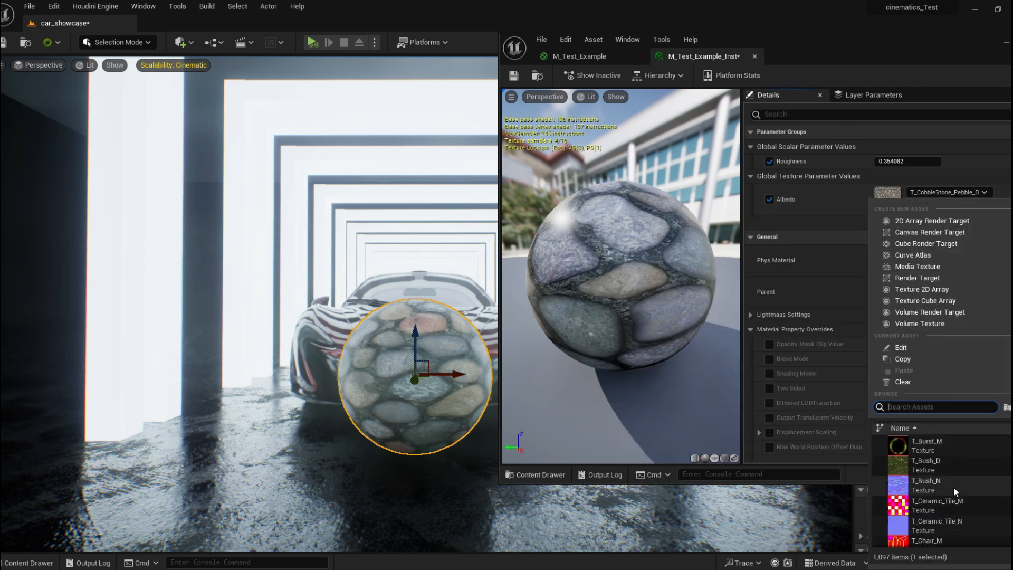
pyautogui.click(921, 505)
pyautogui.moveTo(296, 295); pyautogui.dragTo(174, 287, button='right')
pyautogui.moveTo(237, 296); pyautogui.dragTo(177, 290, button='right')
pyautogui.moveTo(377, 313)
pyautogui.mouseDown(button='right')
pyautogui.moveTo(393, 311)
pyautogui.moveTo(377, 313)
pyautogui.mouseUp(button='right')
pyautogui.moveTo(896, 56)
pyautogui.mouseDown()
pyautogui.moveTo(828, 47)
pyautogui.moveTo(882, 47)
pyautogui.mouseUp()
pyautogui.click(924, 182)
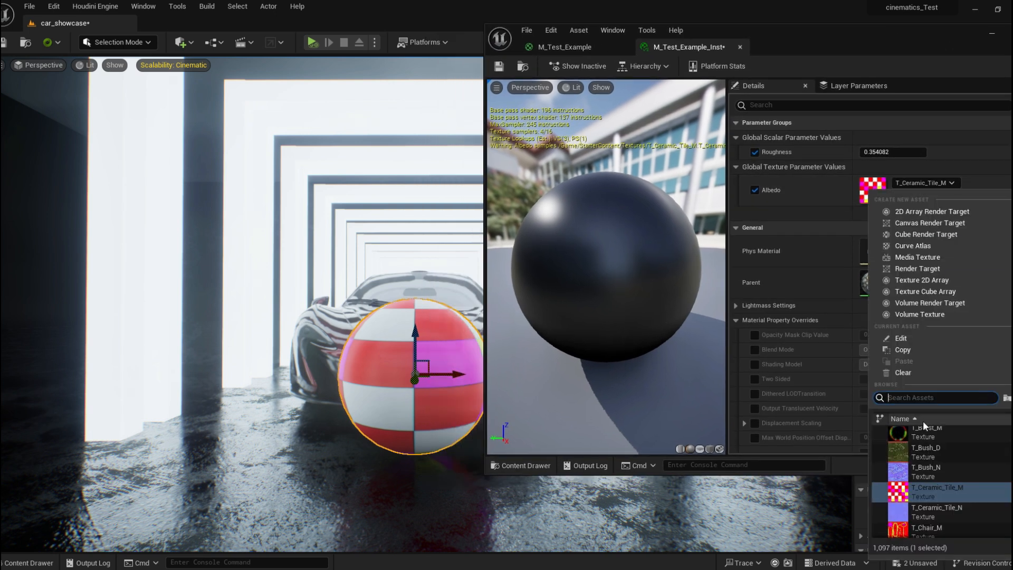
pyautogui.click(997, 165)
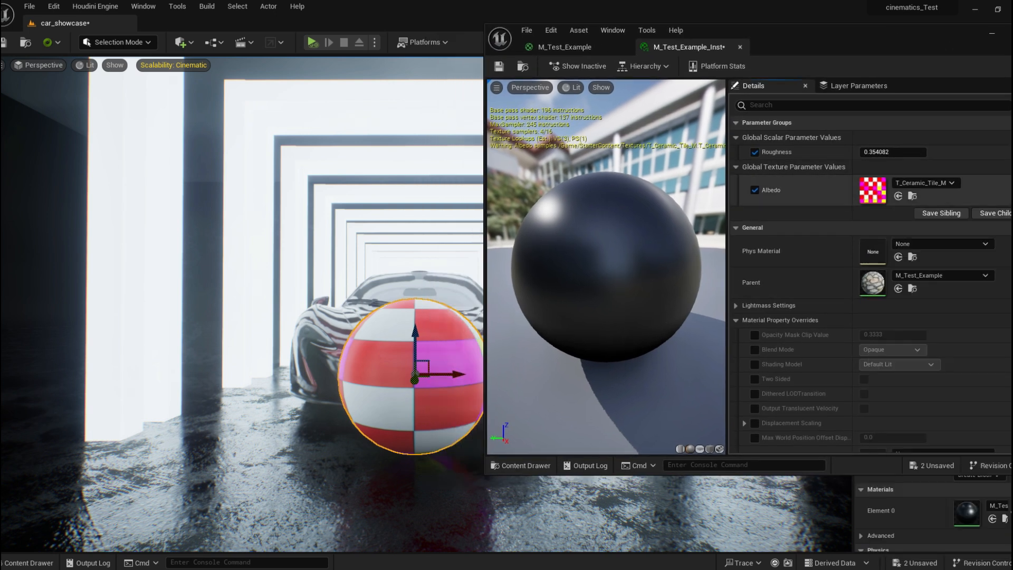
# Undo the last Albedo texture change in the material instance.
pyautogui.moveTo(799, 42); pyautogui.dragTo(704, 43)
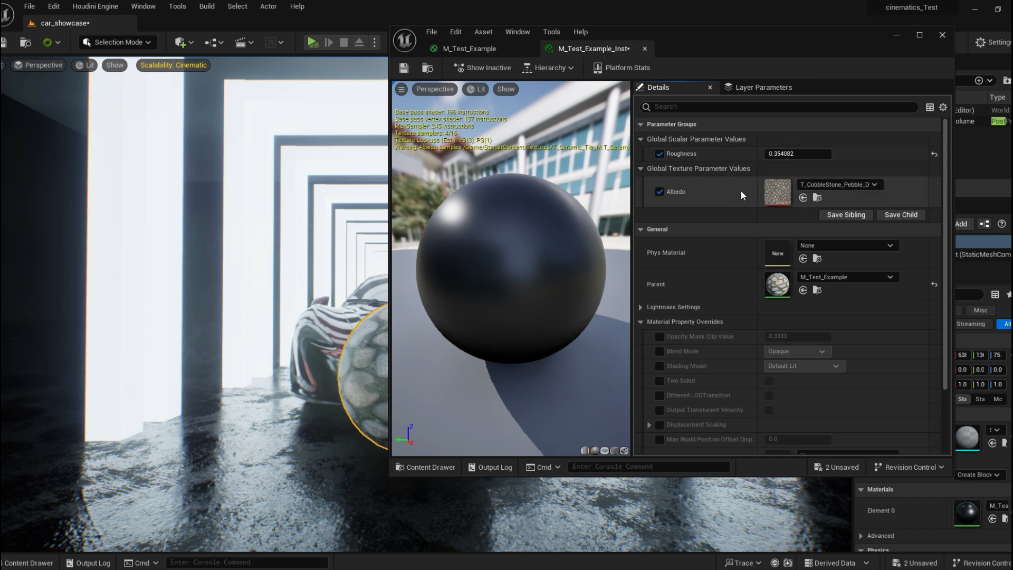
pyautogui.hotkey('ctrl', 'z')
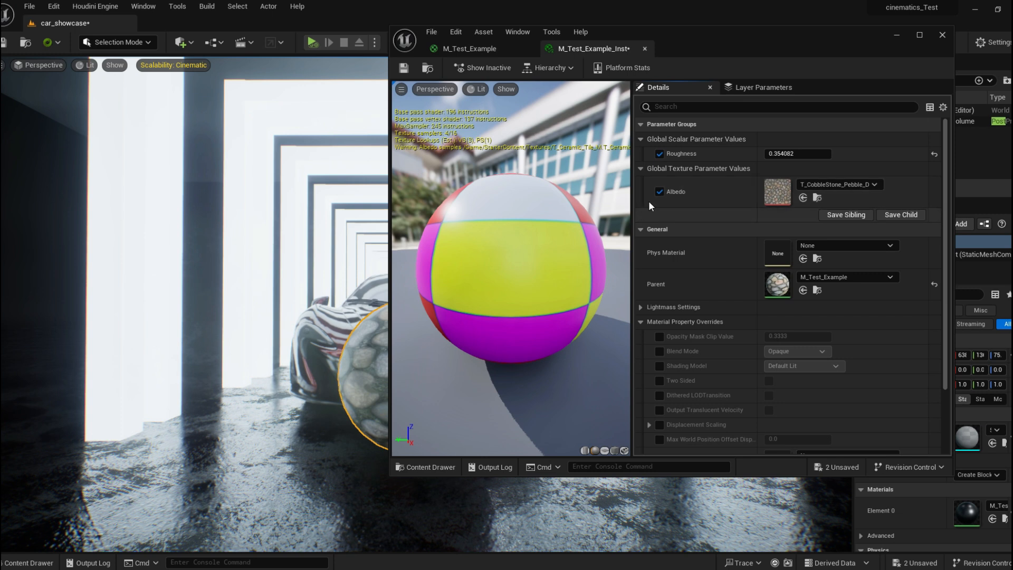
# Open the M_Test_Example material and inspect the Albedo parameter's details.
pyautogui.click(477, 48)
pyautogui.scroll(-3, 474, 390)
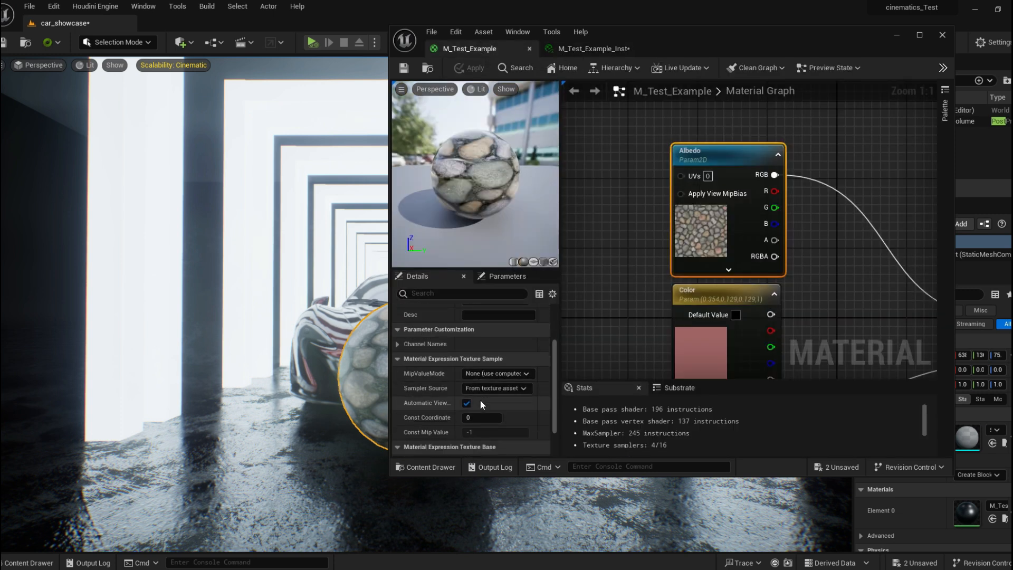
pyautogui.scroll(3, 500, 379)
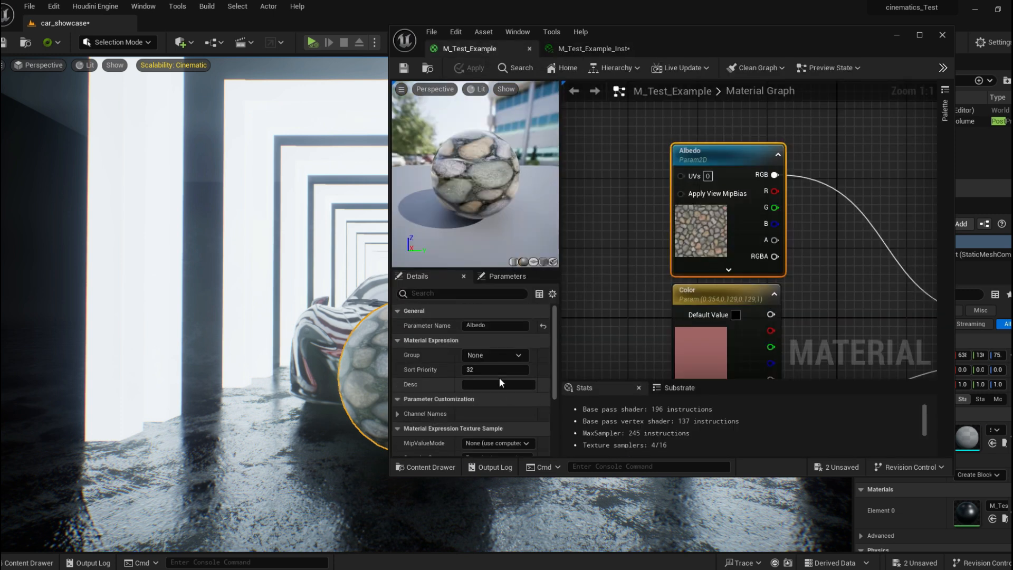
pyautogui.doubleClick(745, 43)
pyautogui.scroll(-3, 12, 490)
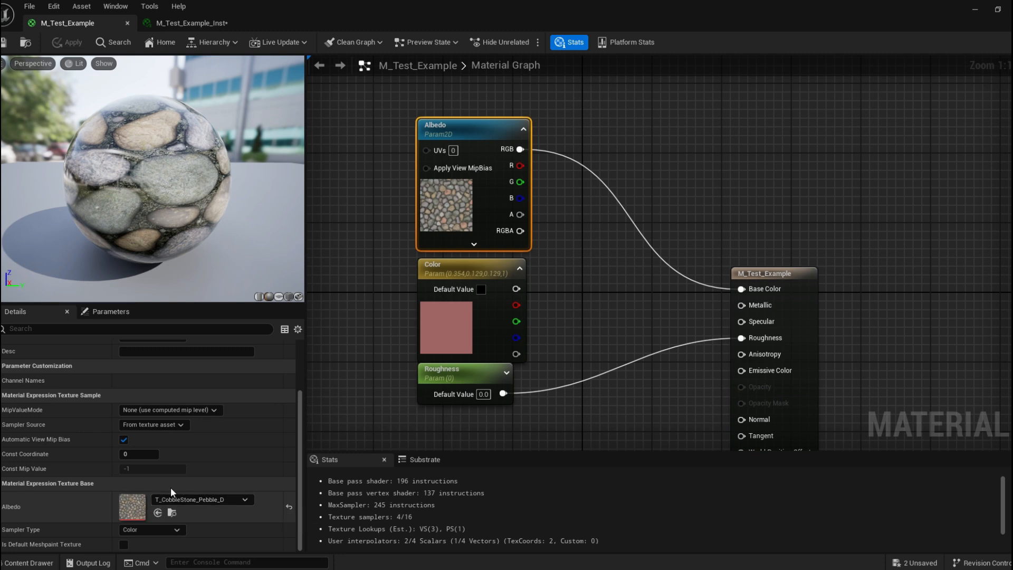
# Save the M_Test_Example_Inst material instance.
pyautogui.click(191, 23)
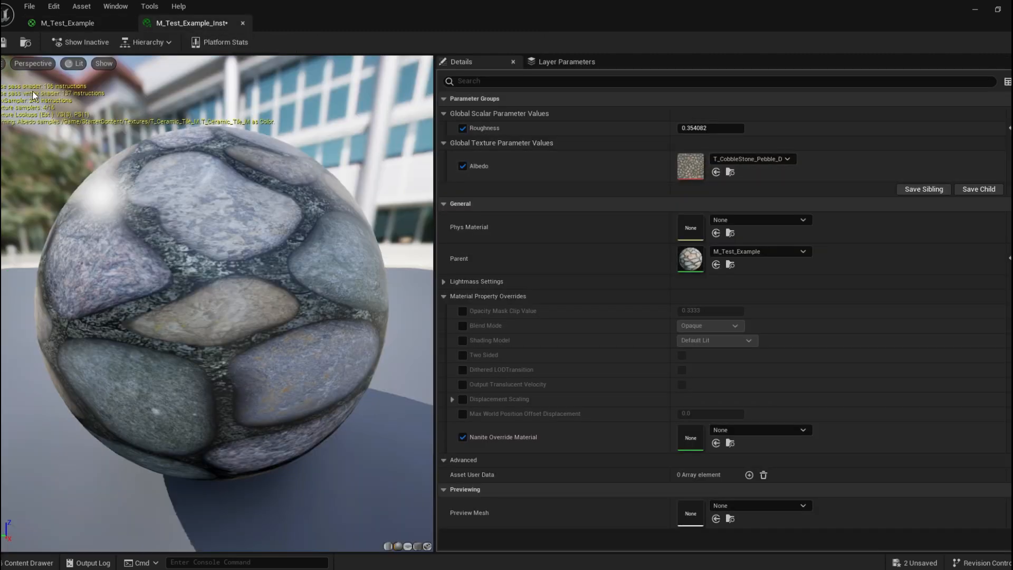
pyautogui.click(3, 43)
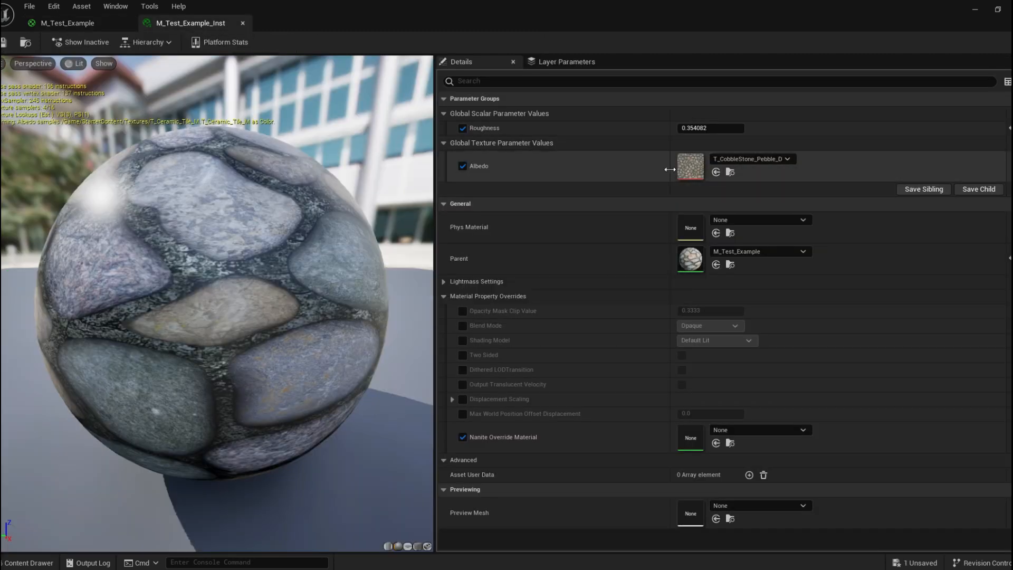
# In the parent material, change the Albedo parameter's default texture to T_CobbleStone_Smooth_D and apply it.
pyautogui.click(74, 23)
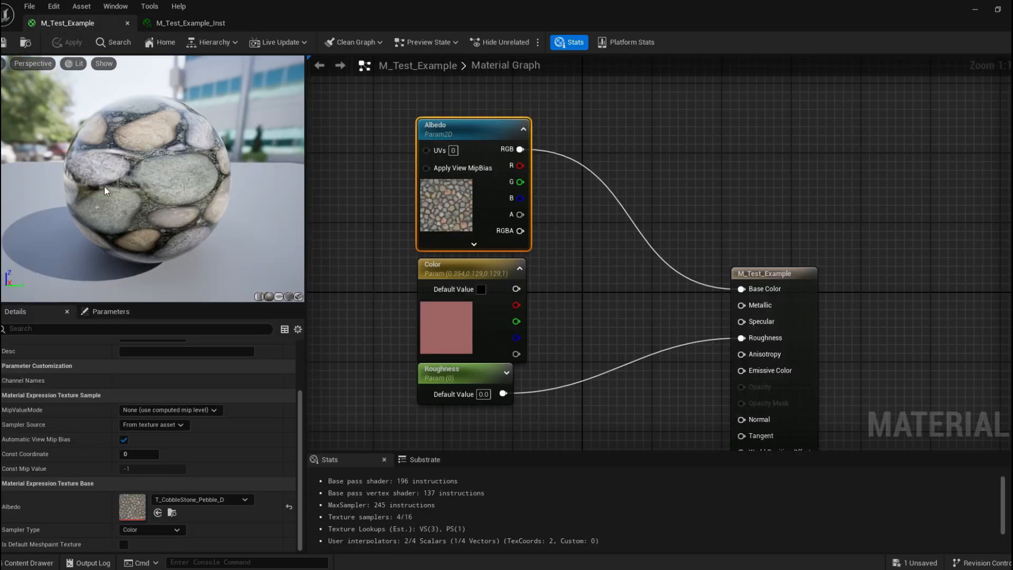
pyautogui.click(211, 499)
pyautogui.scroll(-2, 264, 406)
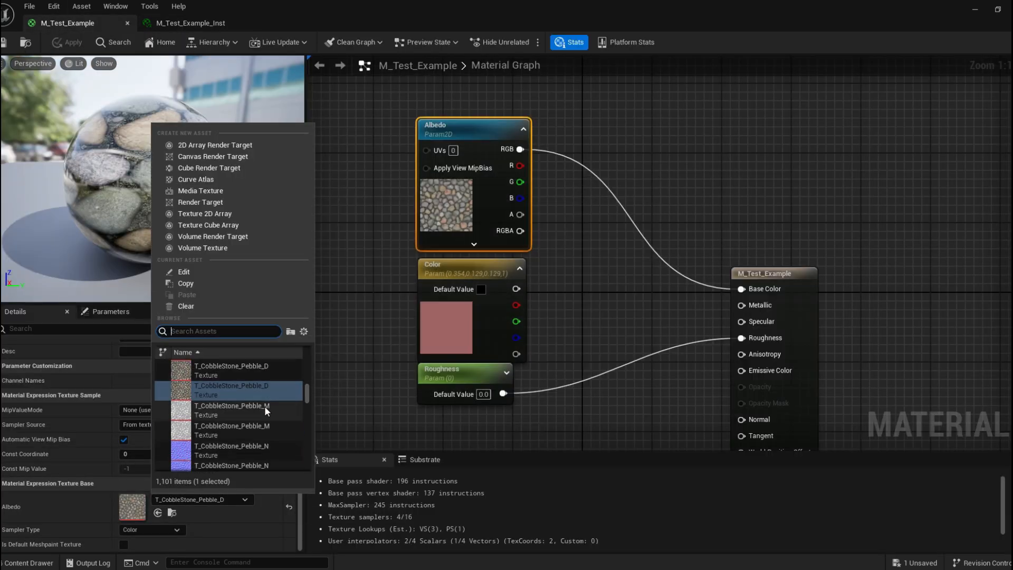
pyautogui.scroll(-2, 253, 428)
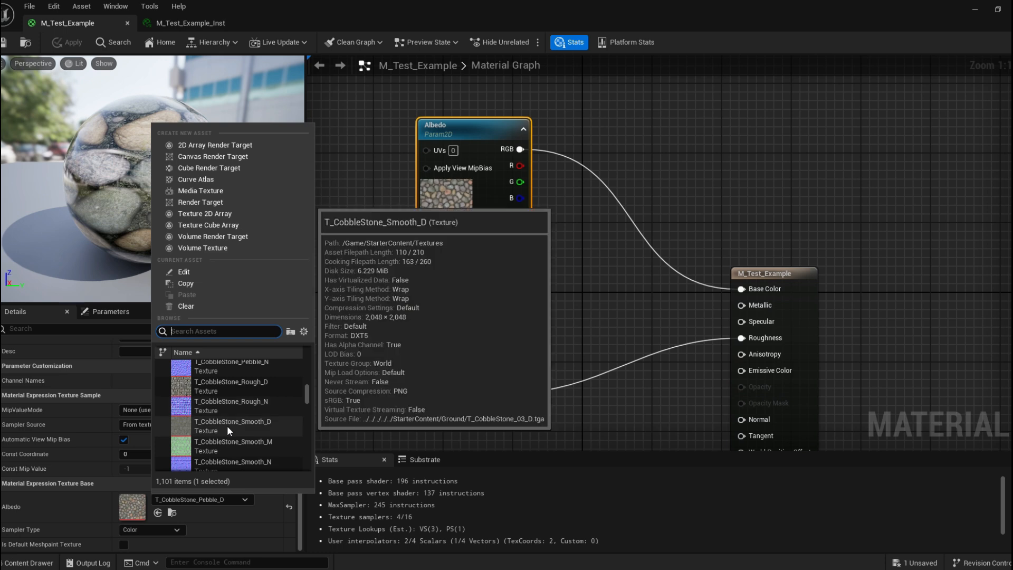
pyautogui.click(229, 425)
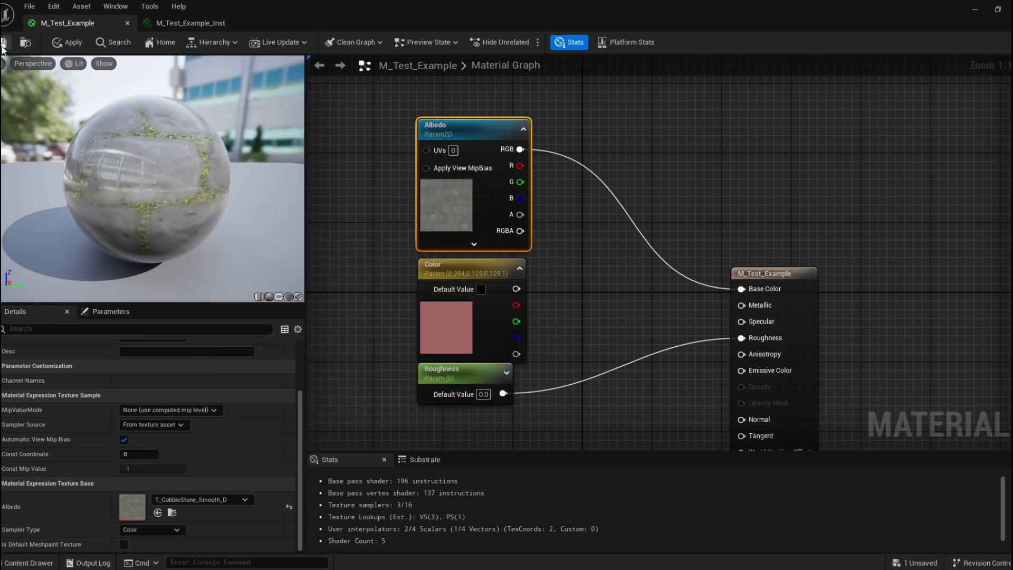
pyautogui.click(182, 25)
# Reset the material instance's Albedo parameter to its default, then undo the reset.
pyautogui.moveTo(343, 2); pyautogui.dragTo(800, 58)
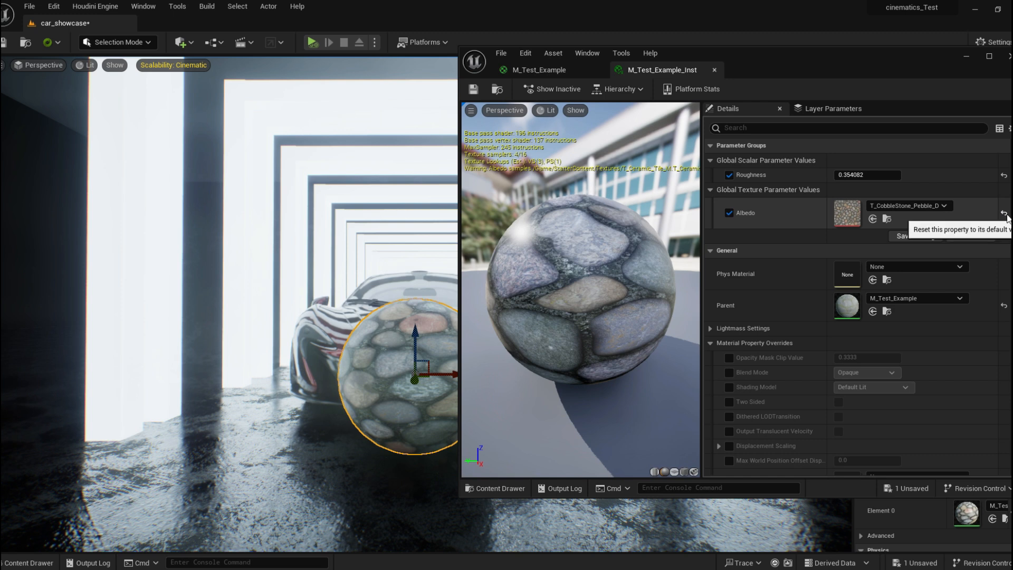
pyautogui.click(1005, 214)
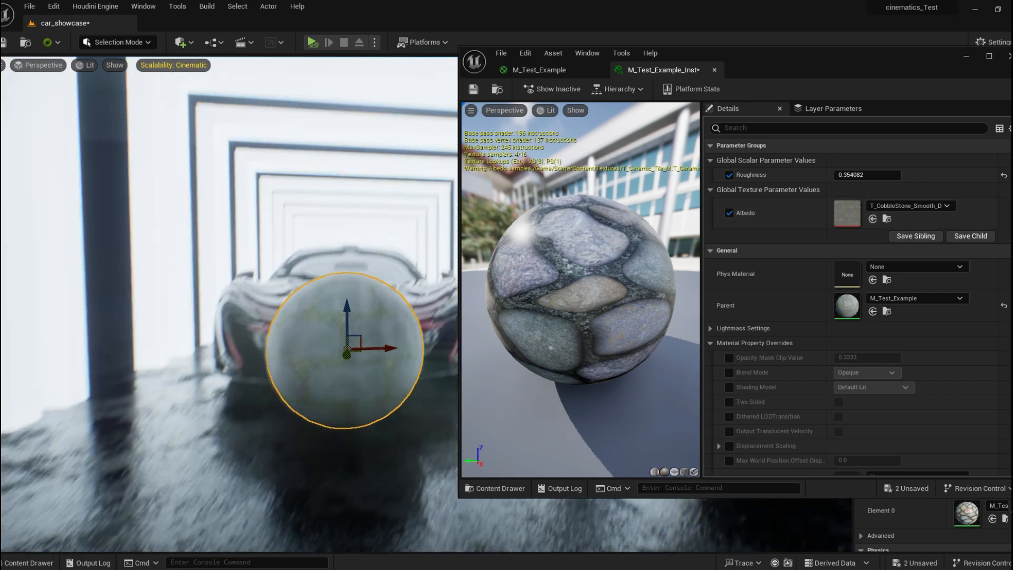
pyautogui.moveTo(274, 222); pyautogui.dragTo(364, 217, button='right')
pyautogui.click(473, 89)
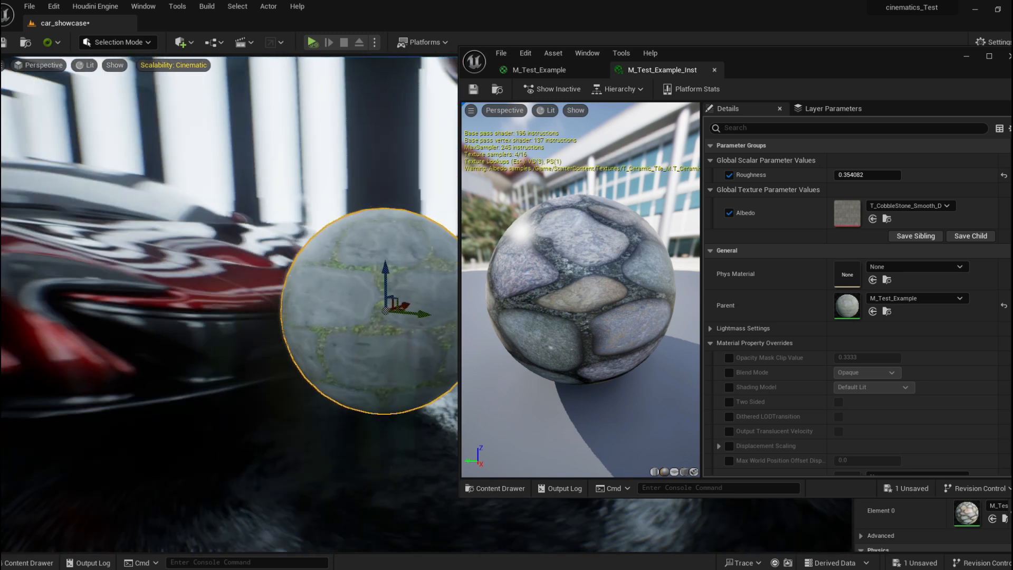
pyautogui.hotkey('ctrl', 'z')
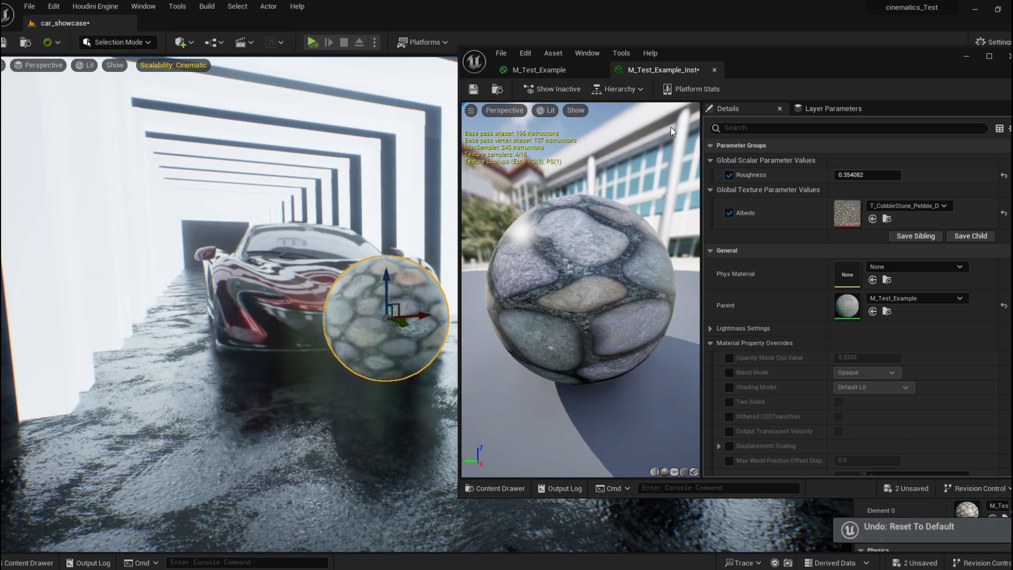
# In the parent material, search for cobble and set the Albedo default texture back to T_CobbleStone_Pebble_D.
pyautogui.click(539, 69)
pyautogui.click(989, 56)
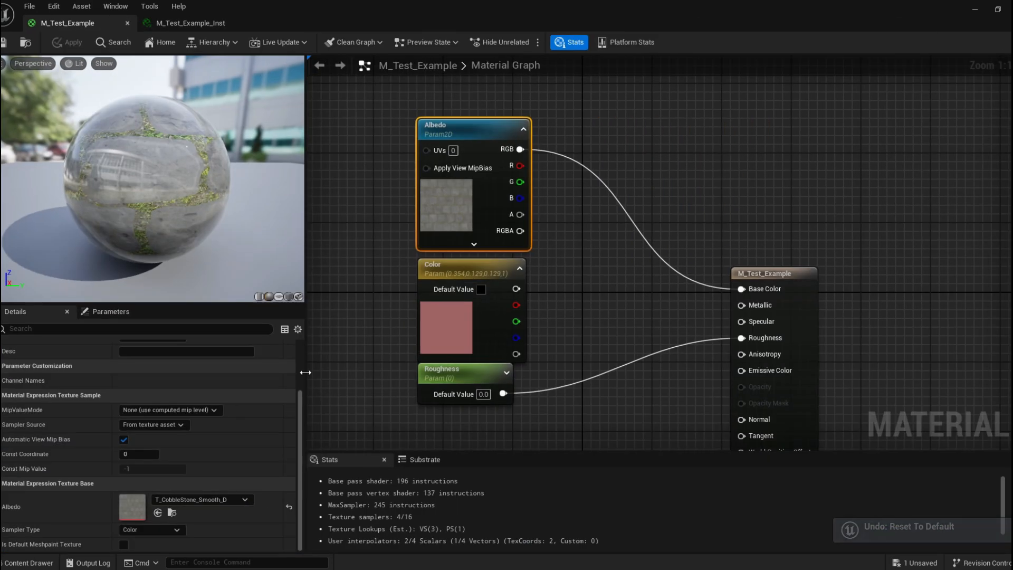
pyautogui.click(207, 498)
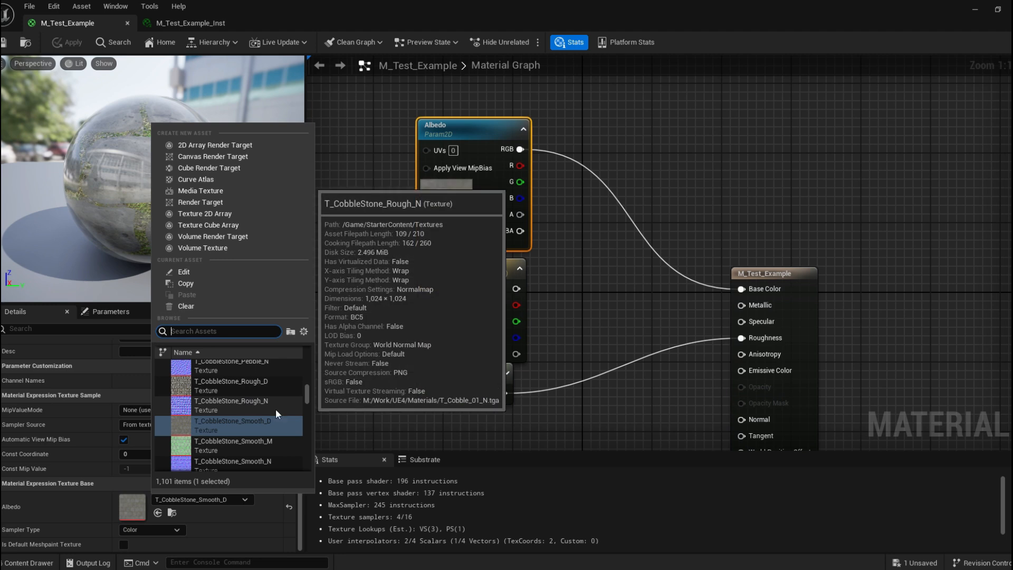
pyautogui.click(350, 416)
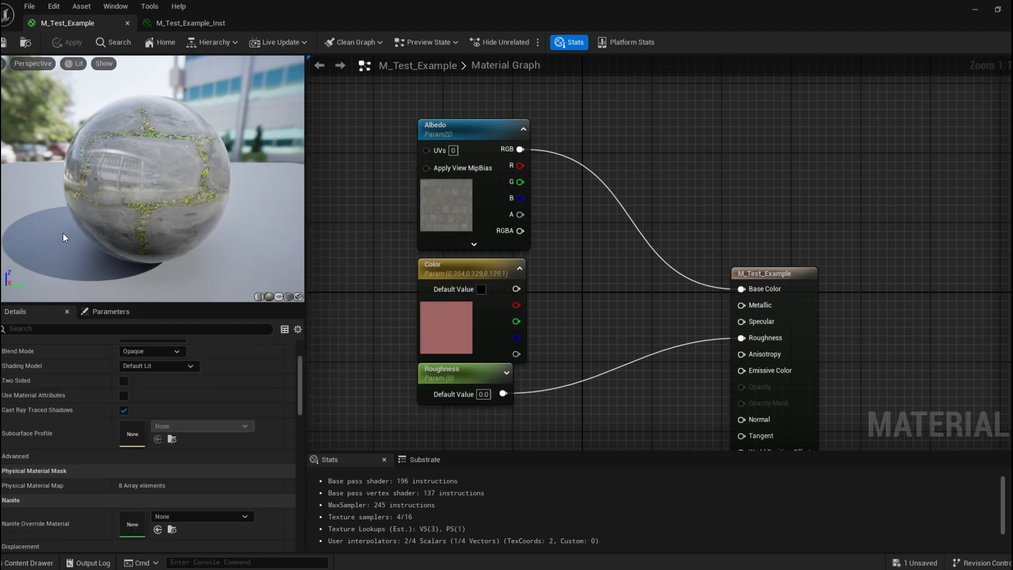
pyautogui.click(457, 198)
pyautogui.click(199, 500)
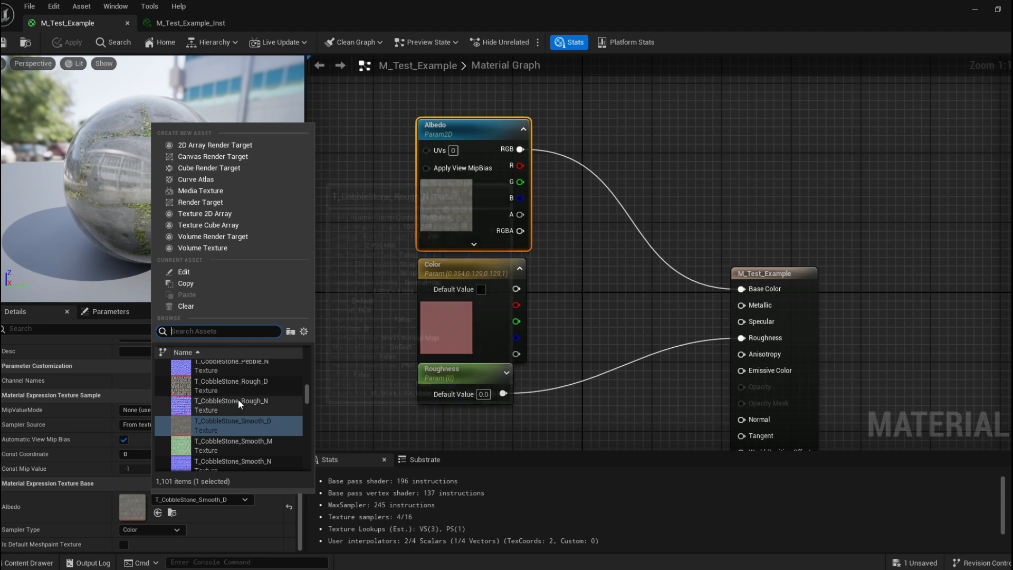
pyautogui.write('cobble')
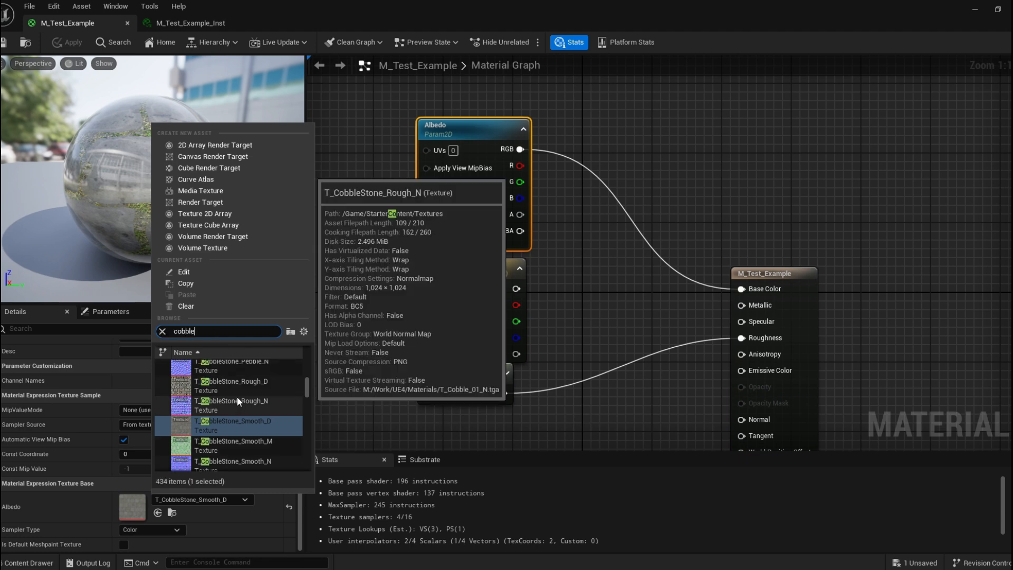
pyautogui.scroll(4, 239, 394)
pyautogui.click(290, 364)
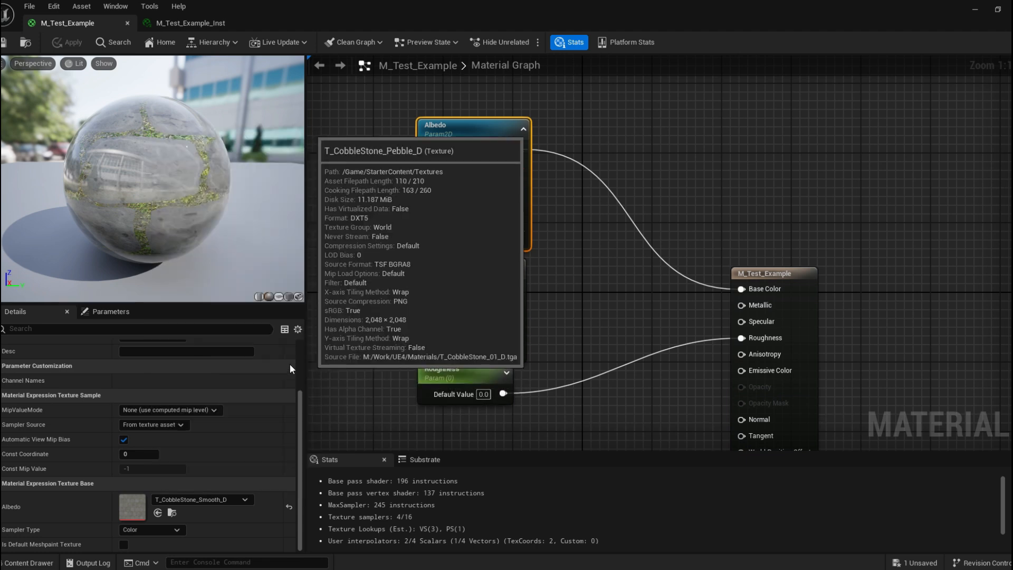
# Maximize the material editor and rearrange the graph nodes closer to the material output node.
pyautogui.moveTo(605, 8); pyautogui.dragTo(422, 34)
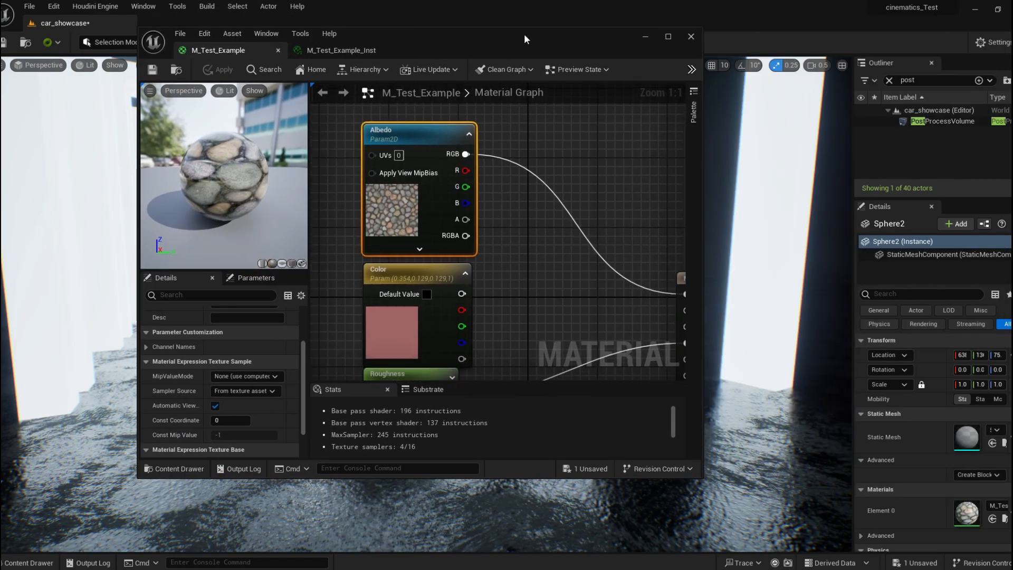
pyautogui.doubleClick(524, 35)
pyautogui.moveTo(436, 180); pyautogui.dragTo(484, 214, button='right')
pyautogui.moveTo(715, 298); pyautogui.dragTo(622, 278, button='right')
pyautogui.moveTo(662, 262); pyautogui.dragTo(578, 125)
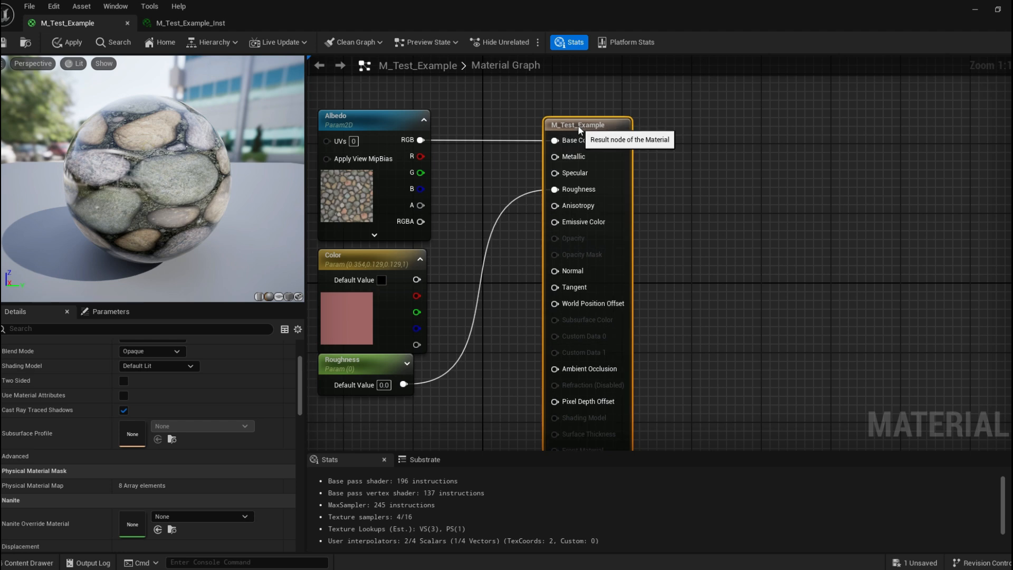
pyautogui.moveTo(413, 227); pyautogui.dragTo(516, 171, button='right')
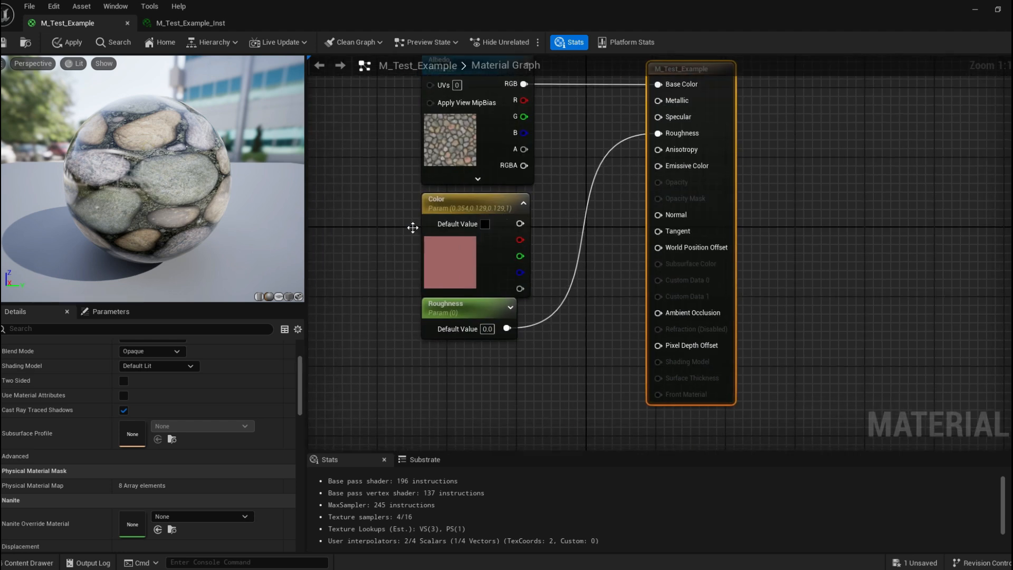
# Delete the Color parameter node and move the Roughness node up beneath Albedo.
pyautogui.click(434, 199)
pyautogui.press('Delete')
pyautogui.moveTo(461, 303); pyautogui.dragTo(478, 200)
pyautogui.moveTo(562, 139); pyautogui.dragTo(527, 173, button='right')
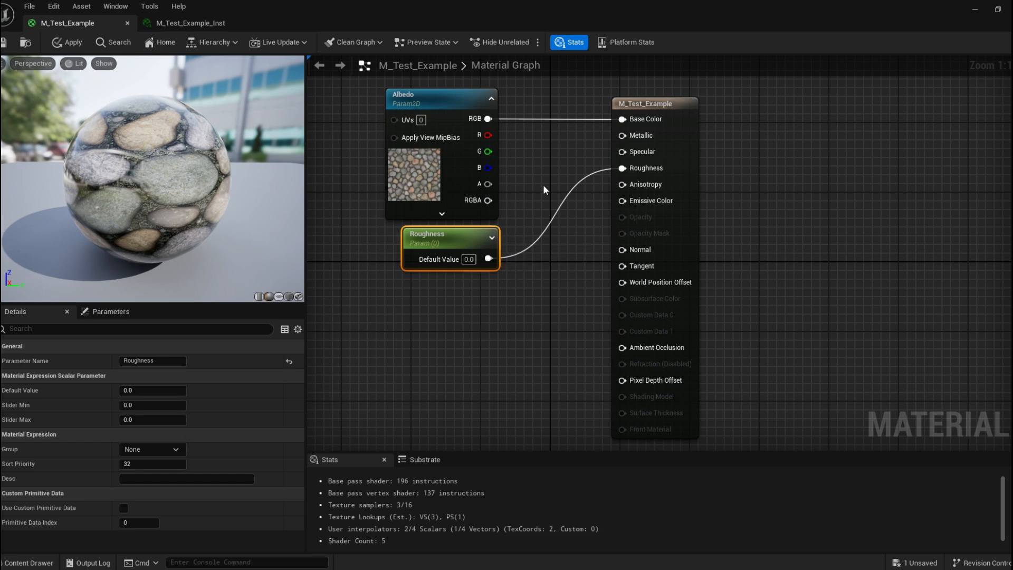
# Add the T_CobbleStone_Pebble_N texture from the content drawer into the material graph as a Texture Sample.
pyautogui.click(29, 563)
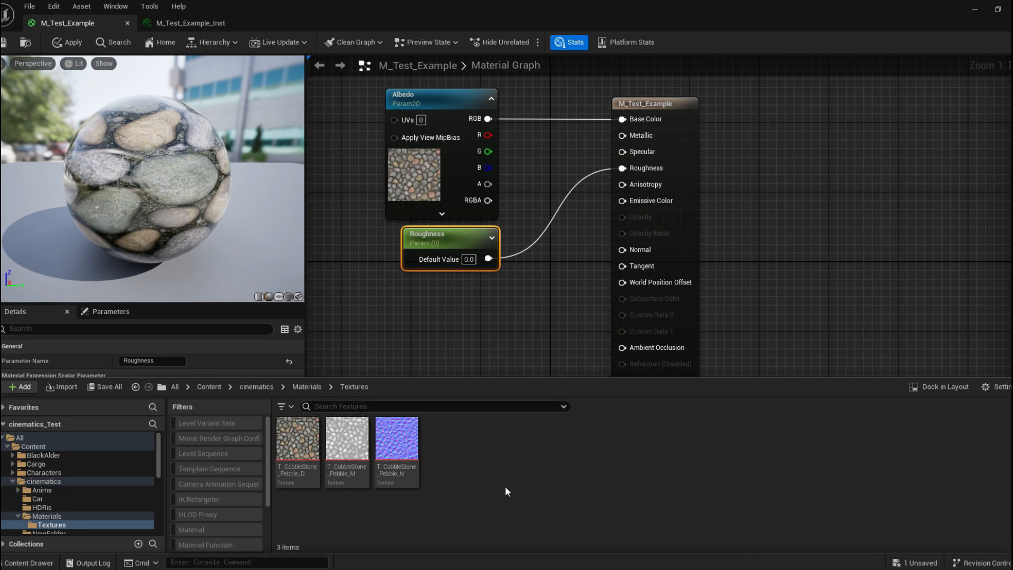
pyautogui.moveTo(396, 442); pyautogui.dragTo(440, 291)
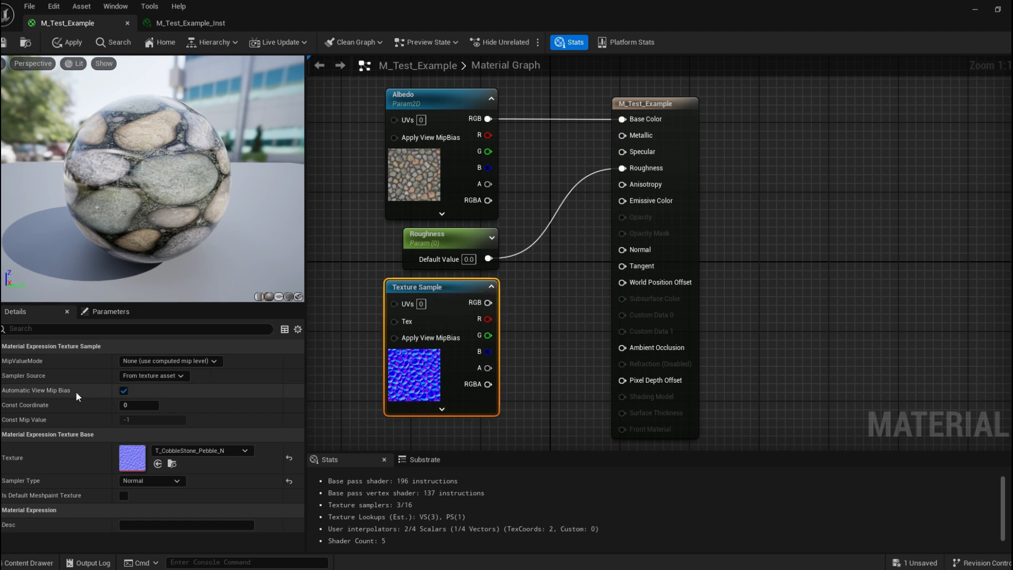
pyautogui.moveTo(339, 218); pyautogui.dragTo(423, 255, button='right')
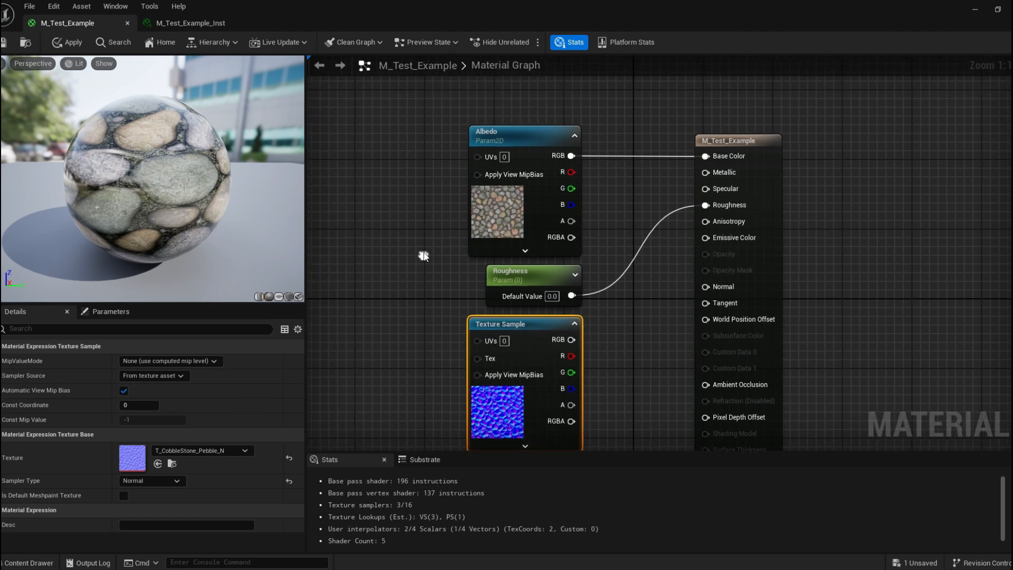
# Add a TextureSample node through the node search, position it, then delete it.
pyautogui.rightClick(364, 166)
pyautogui.write('texture')
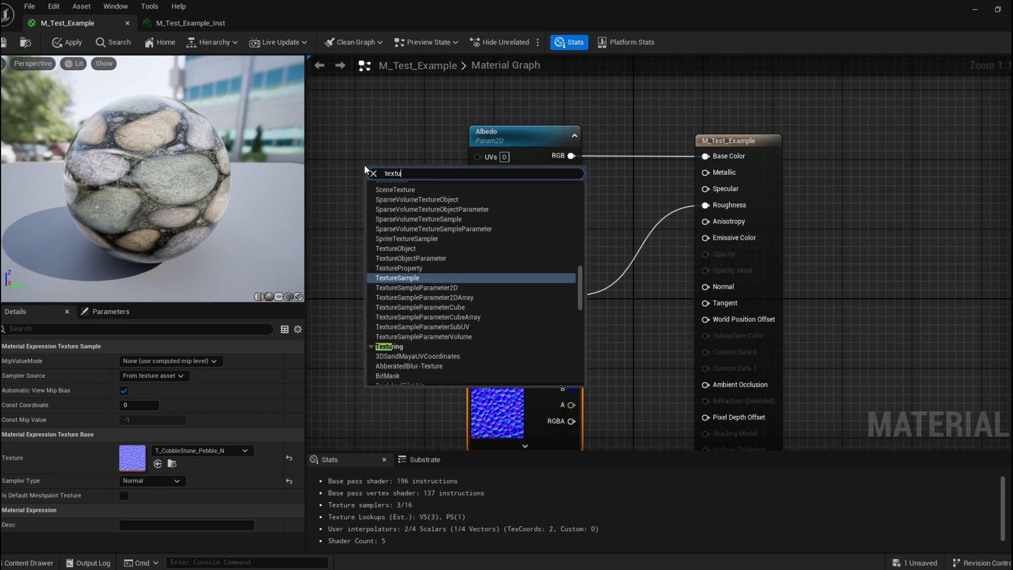
pyautogui.click(413, 260)
pyautogui.moveTo(414, 170); pyautogui.dragTo(365, 105)
pyautogui.moveTo(369, 317); pyautogui.dragTo(391, 333, button='right')
pyautogui.click(227, 450)
pyautogui.click(417, 331)
pyautogui.click(401, 130)
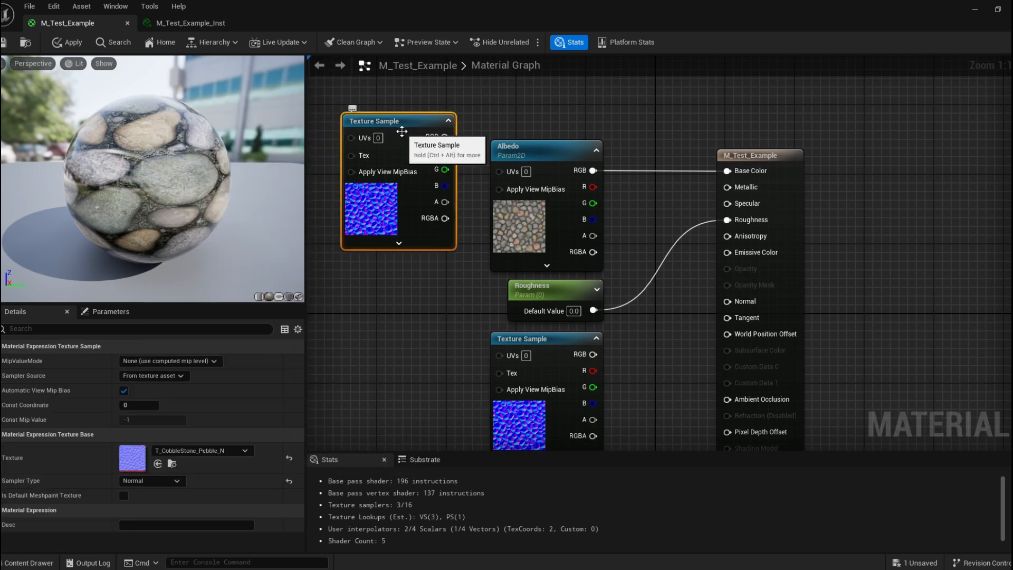
pyautogui.press('Delete')
pyautogui.hotkey('ctrl', 'space')
pyautogui.moveTo(416, 465); pyautogui.dragTo(382, 144)
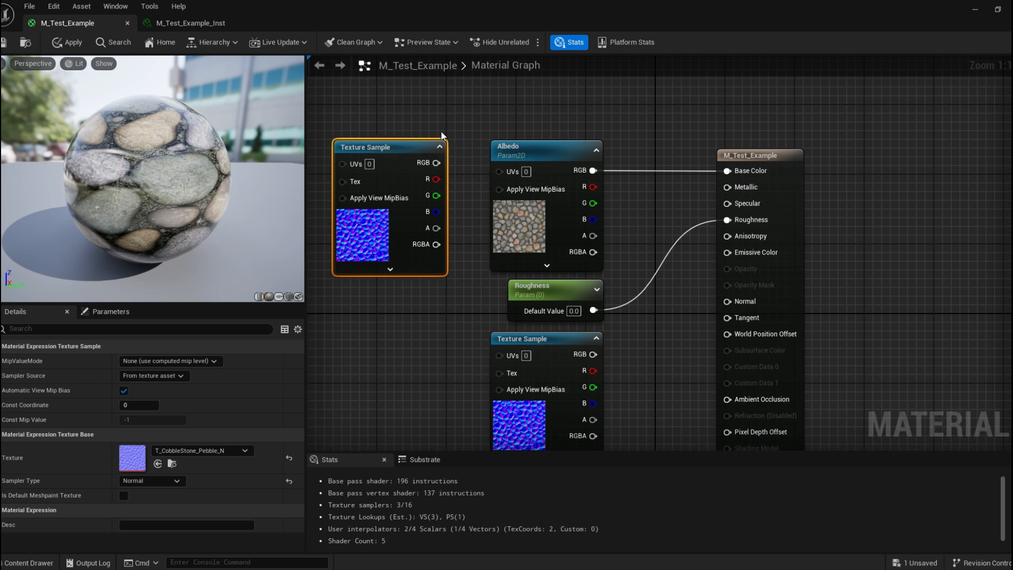
pyautogui.press('Delete')
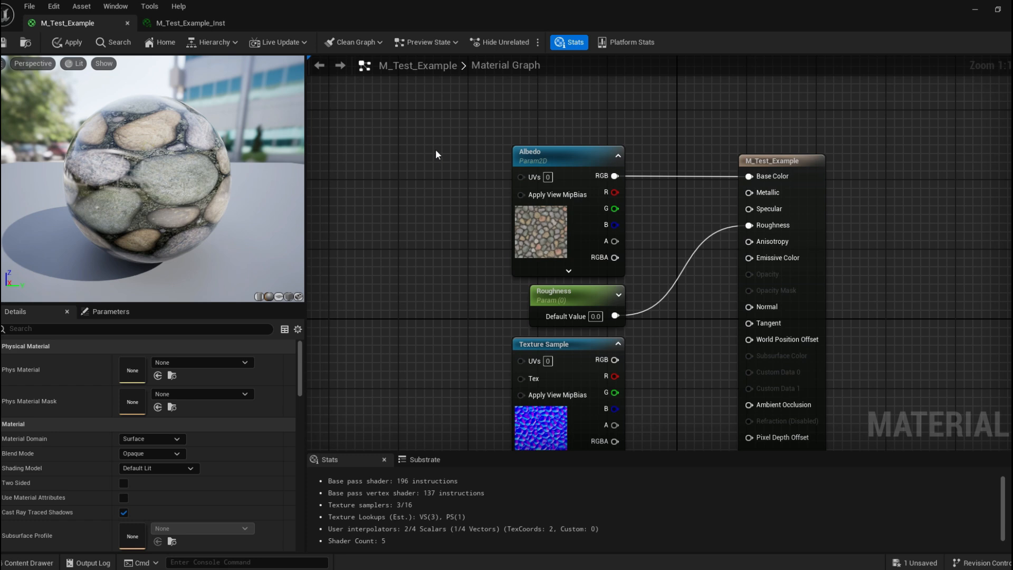
pyautogui.hotkey('ctrl', 'v')
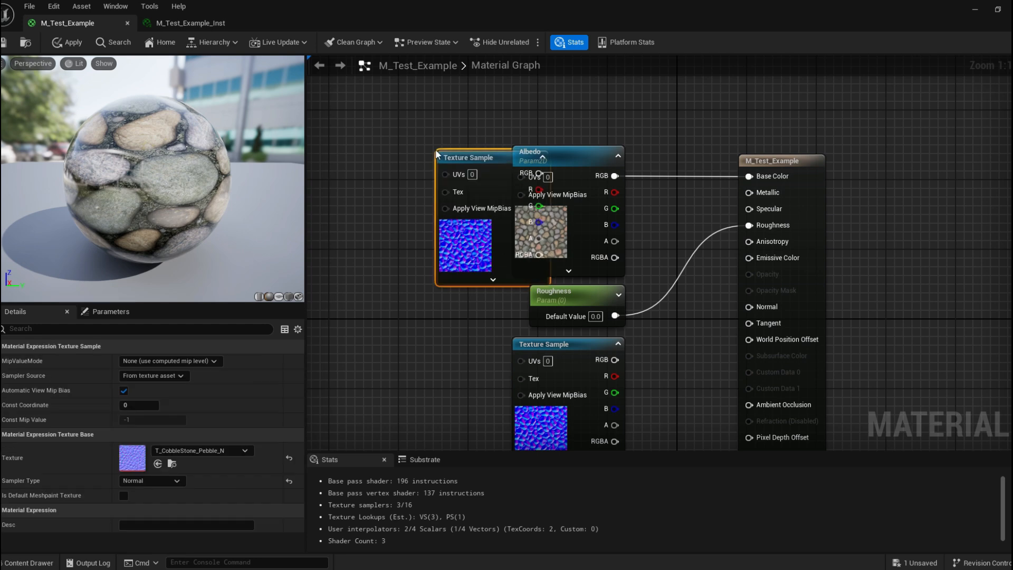
pyautogui.moveTo(451, 157); pyautogui.dragTo(374, 144)
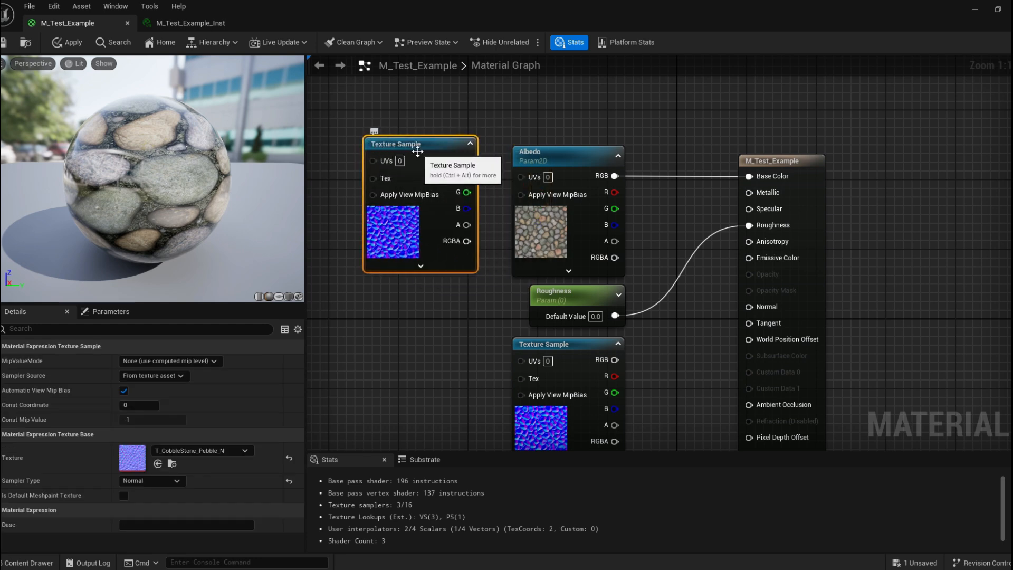
pyautogui.press('Delete')
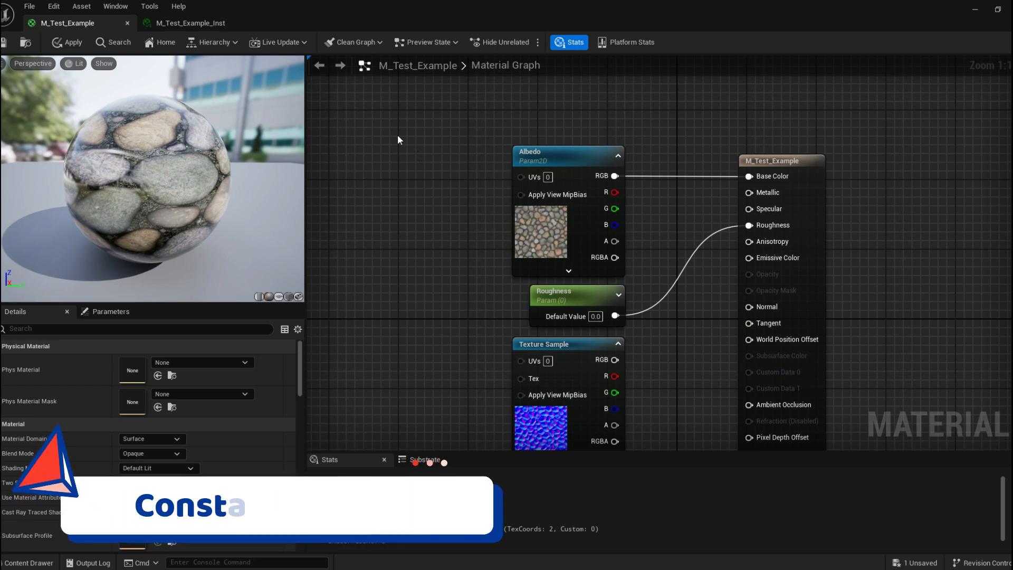
# Add a Constant3Vector node and a Constant node to the graph left of the Albedo parameter.
pyautogui.click(399, 140)
pyautogui.moveTo(405, 136); pyautogui.dragTo(396, 136)
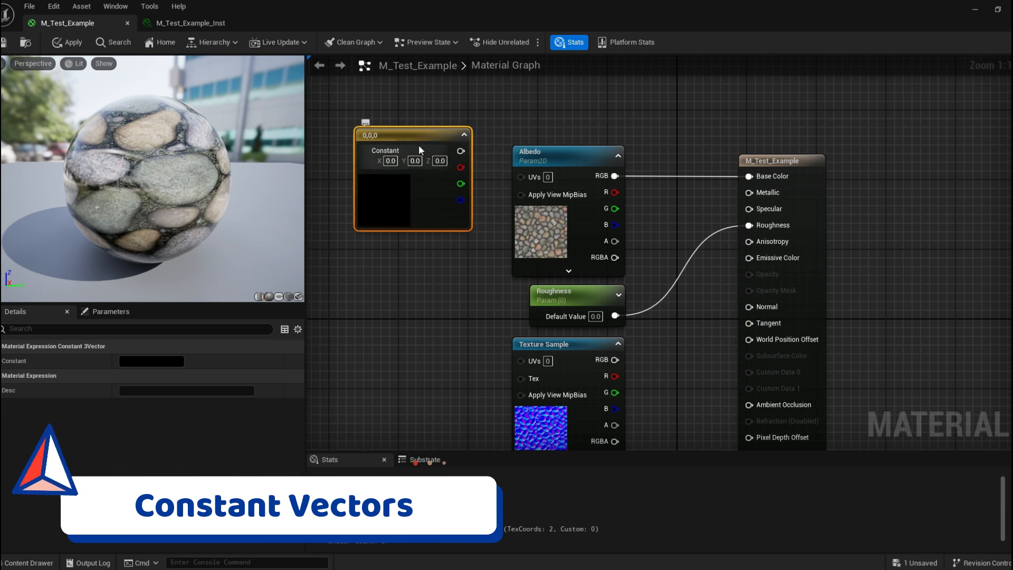
pyautogui.moveTo(396, 131); pyautogui.dragTo(396, 122)
pyautogui.click(419, 297)
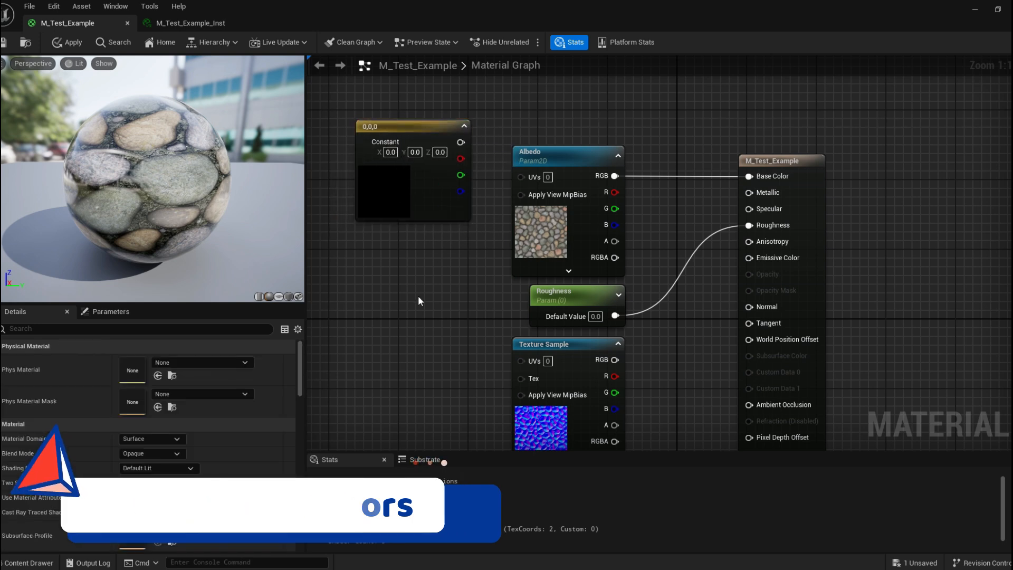
pyautogui.click(402, 257)
pyautogui.moveTo(419, 261); pyautogui.dragTo(413, 228)
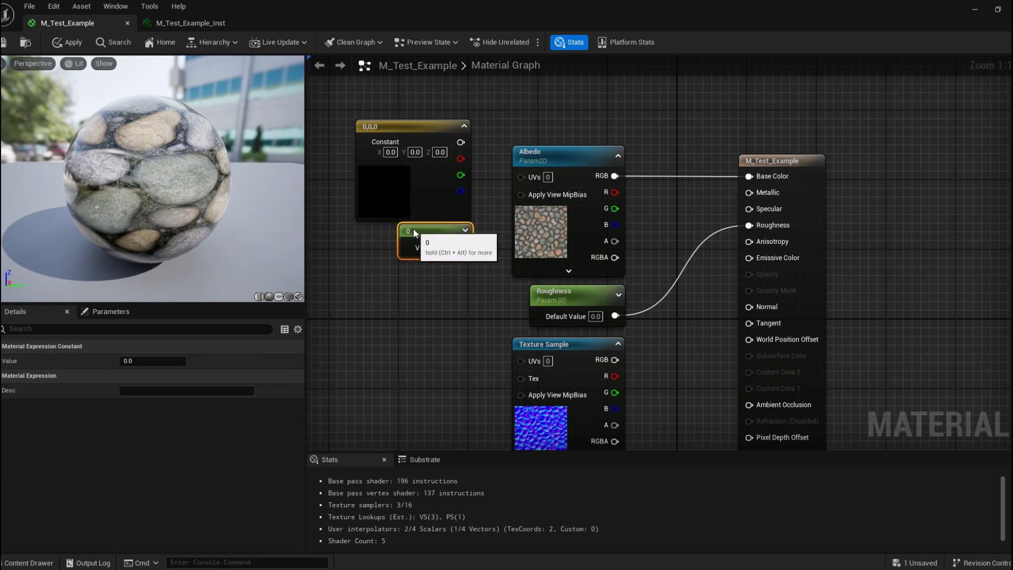
pyautogui.click(400, 306)
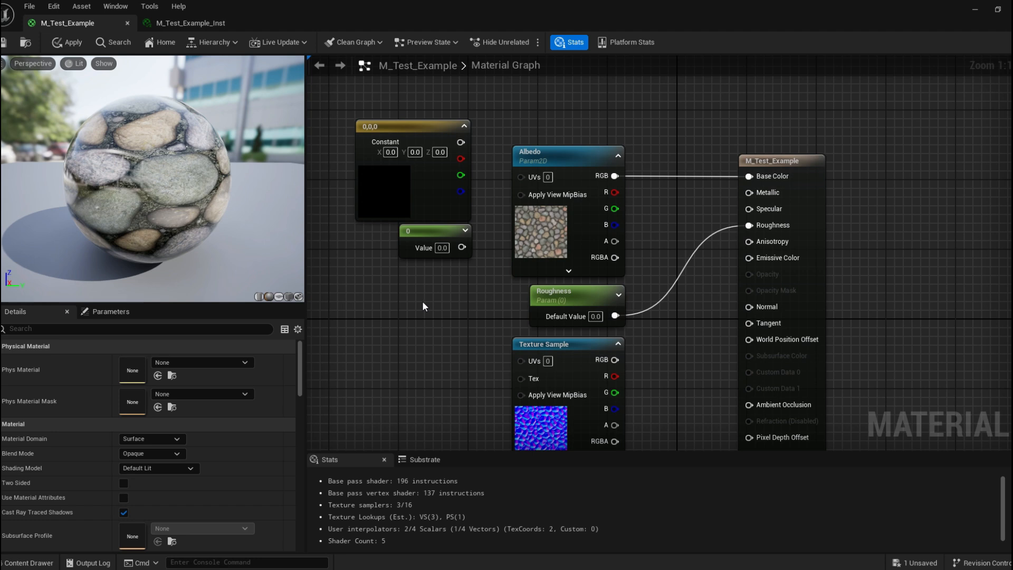
# Add a Constant2Vector node beneath the Constant node.
pyautogui.click(418, 295)
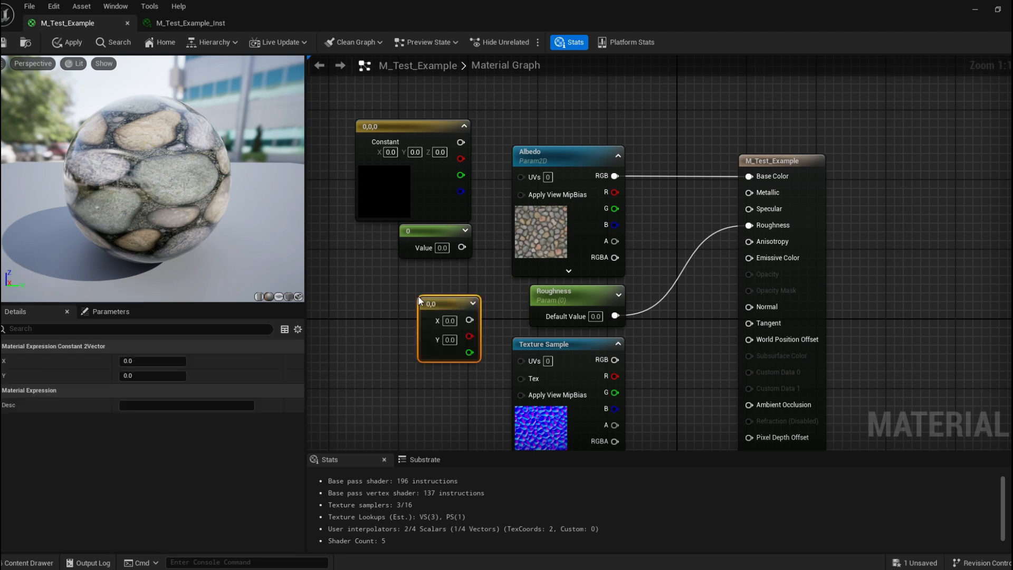
pyautogui.moveTo(436, 299); pyautogui.dragTo(425, 270)
pyautogui.click(480, 290)
pyautogui.click(451, 269)
pyautogui.click(480, 264)
# Add a scalar parameter above the constant nodes and name it Scalar.
pyautogui.moveTo(498, 89); pyautogui.dragTo(489, 145, button='right')
pyautogui.moveTo(432, 122); pyautogui.dragTo(438, 125, button='right')
pyautogui.click(430, 116)
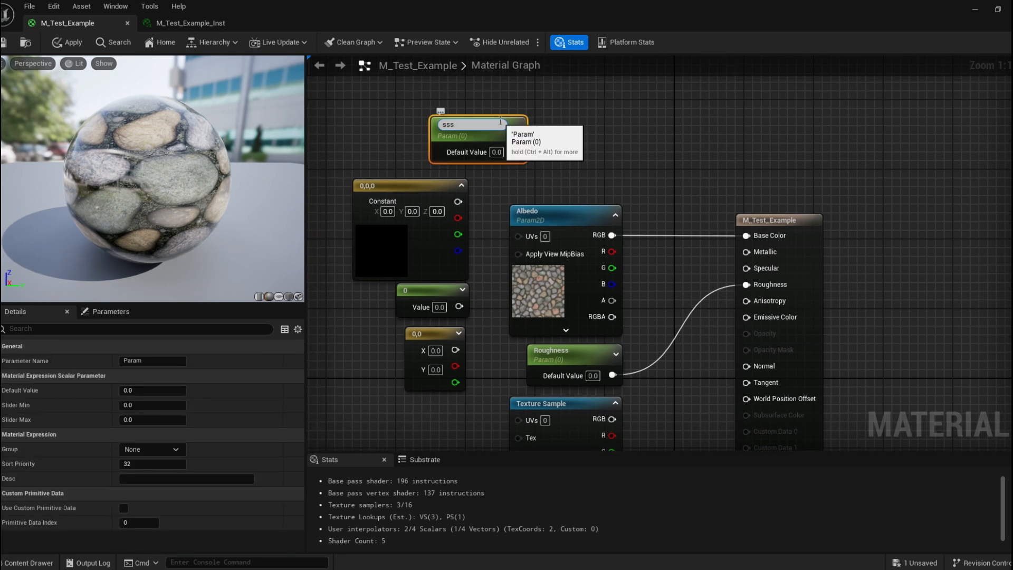
pyautogui.write('Scala')
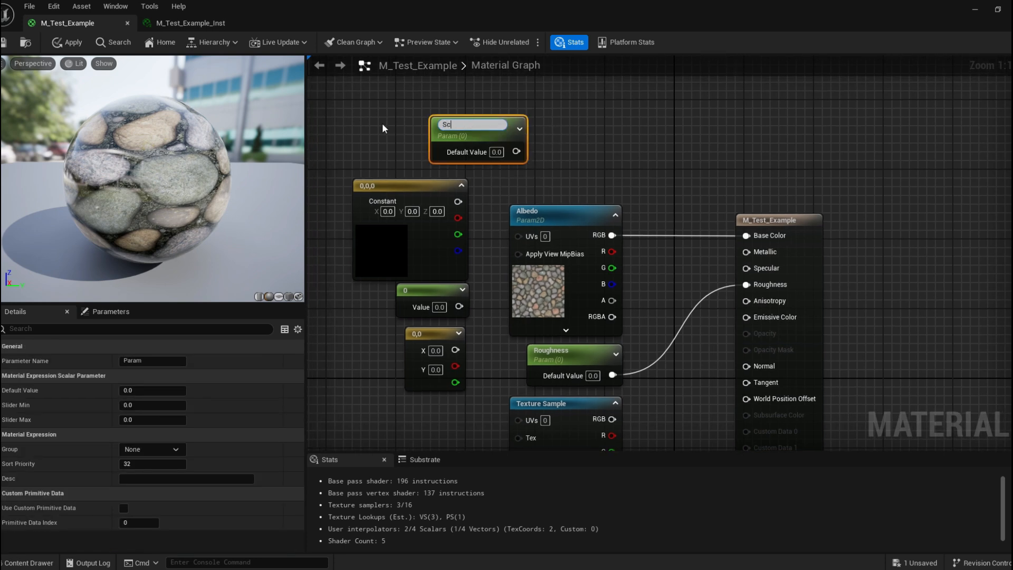
pyautogui.write('r')
pyautogui.press('Return')
# Rearrange the Scalar parameter and constant nodes into a column left of the Albedo node.
pyautogui.moveTo(498, 123); pyautogui.dragTo(437, 140)
pyautogui.click(532, 128)
pyautogui.moveTo(493, 198); pyautogui.dragTo(531, 128, button='right')
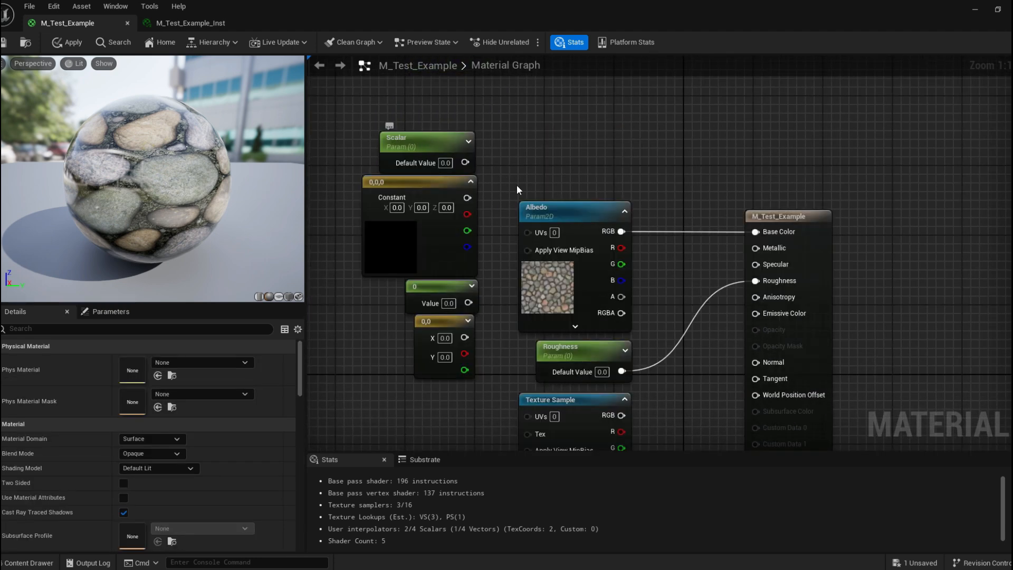
pyautogui.moveTo(517, 184); pyautogui.dragTo(510, 134, button='right')
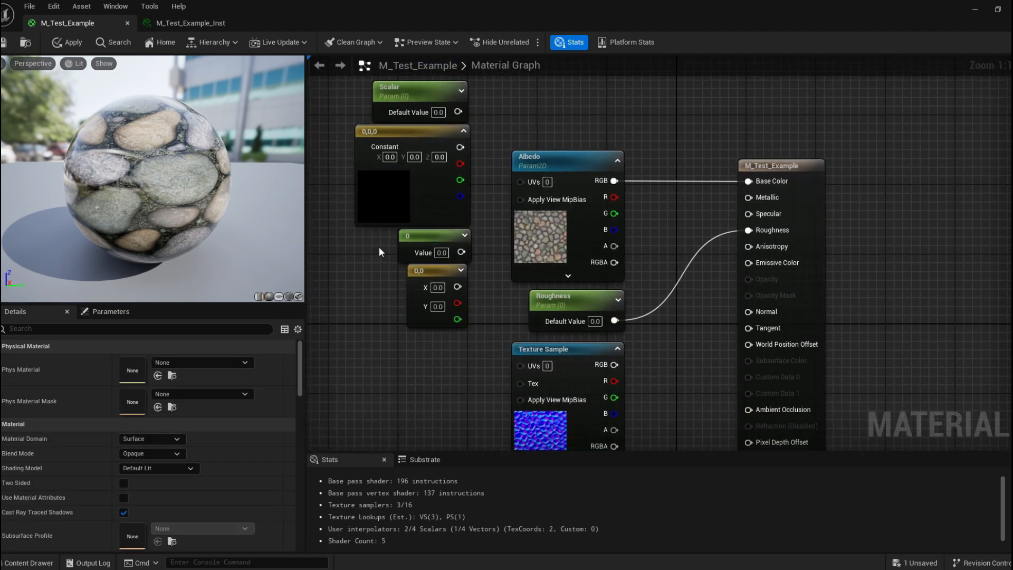
pyautogui.click(401, 259)
pyautogui.rightClick(429, 238)
pyautogui.click(486, 209)
pyautogui.moveTo(466, 131); pyautogui.dragTo(474, 186, button='right')
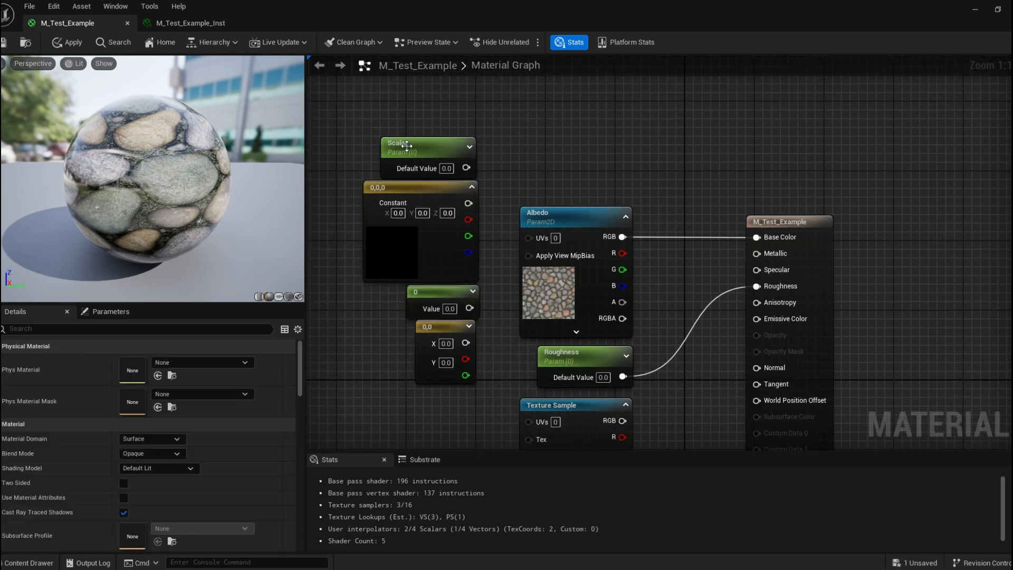
# Convert the Constant node to a parameter.
pyautogui.click(425, 290)
pyautogui.rightClick(425, 290)
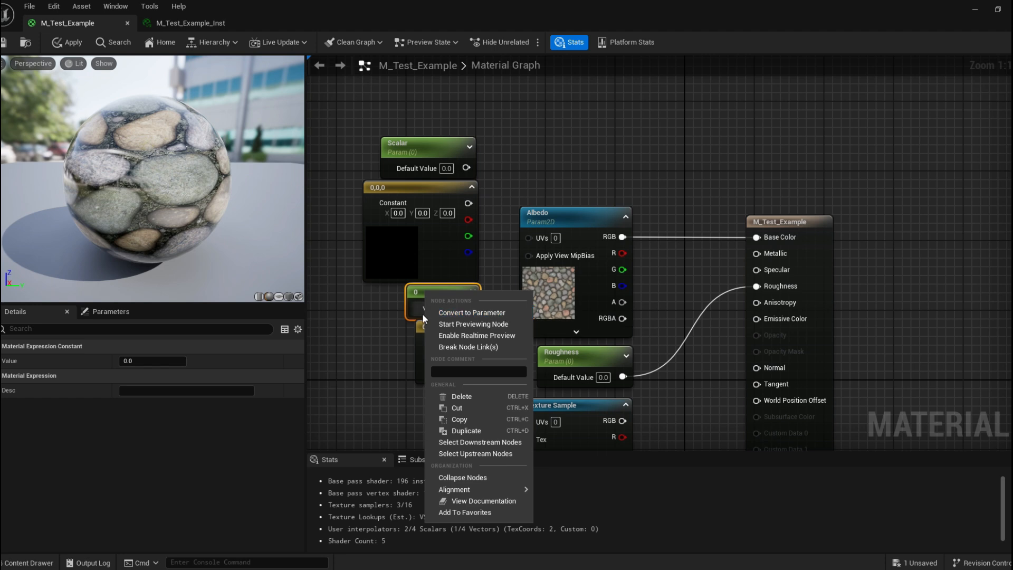
pyautogui.click(493, 313)
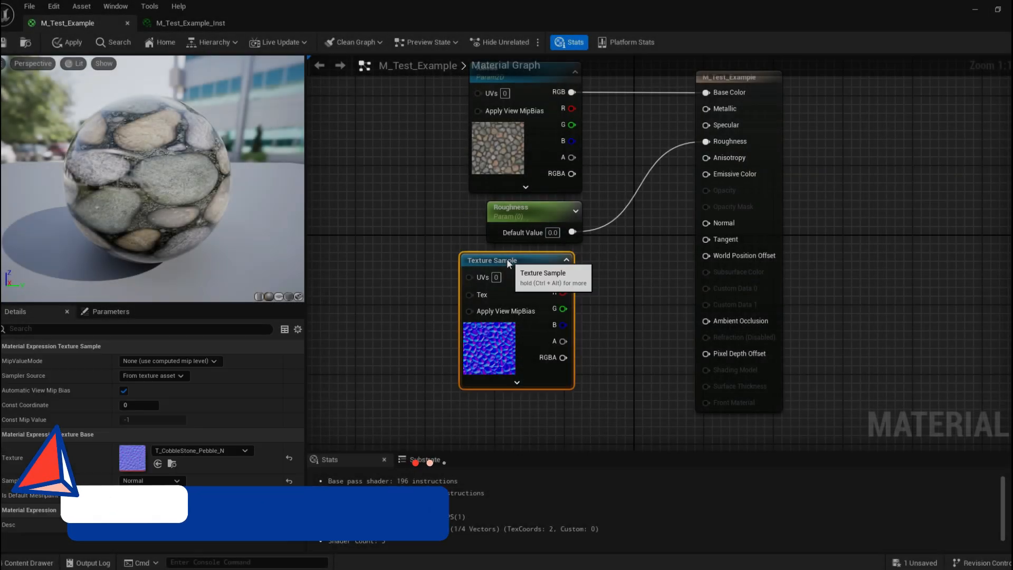
# Connect the normal texture sample's RGB output to the material's Normal input.
pyautogui.moveTo(469, 214); pyautogui.dragTo(417, 223, button='right')
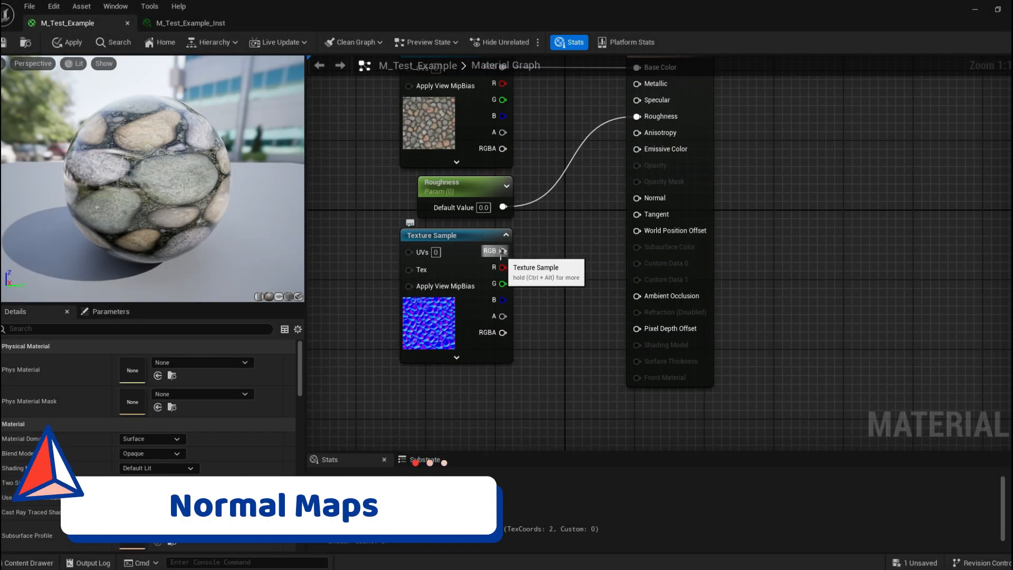
pyautogui.moveTo(502, 251); pyautogui.dragTo(637, 198)
pyautogui.moveTo(108, 236); pyautogui.dragTo(211, 211)
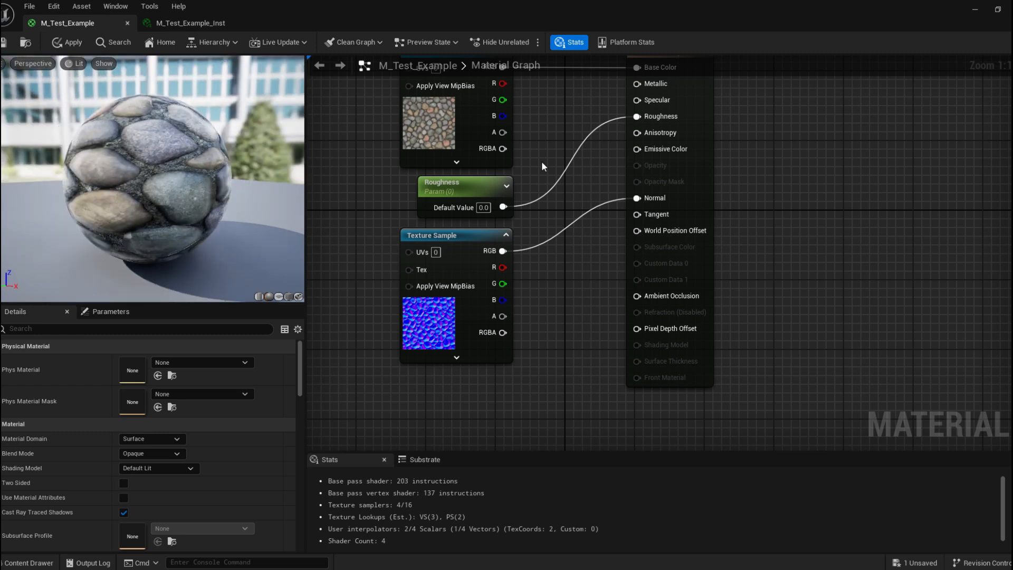
# Break the Base Color and Normal connections and orbit the preview to compare the look.
pyautogui.moveTo(541, 161); pyautogui.dragTo(532, 239, button='right')
pyautogui.keyDown('alt'); pyautogui.click(627, 146); pyautogui.keyUp('alt')
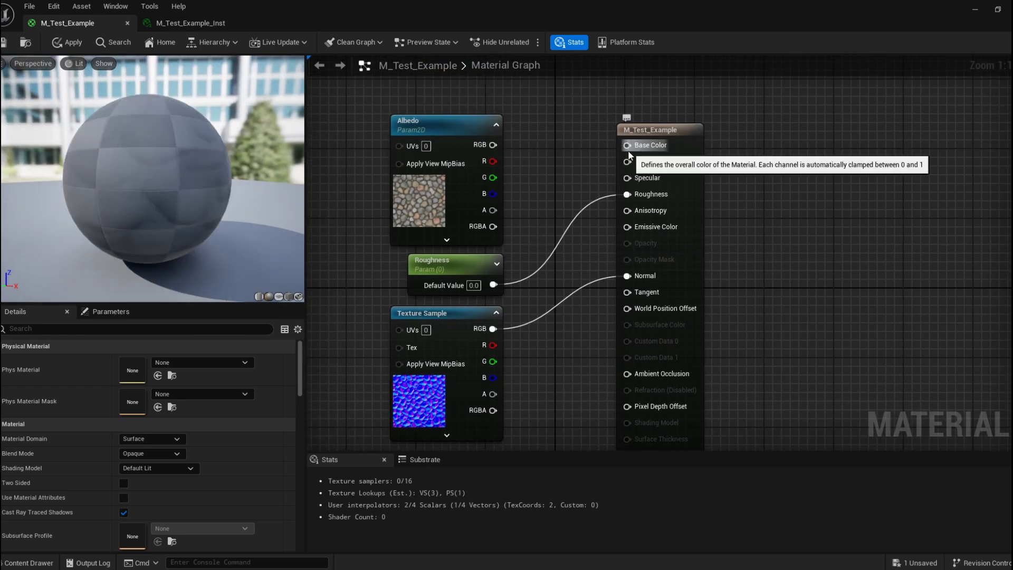
pyautogui.moveTo(174, 200); pyautogui.dragTo(79, 142)
pyautogui.moveTo(543, 308); pyautogui.dragTo(563, 260, button='right')
pyautogui.keyDown('alt'); pyautogui.click(614, 235); pyautogui.keyUp('alt')
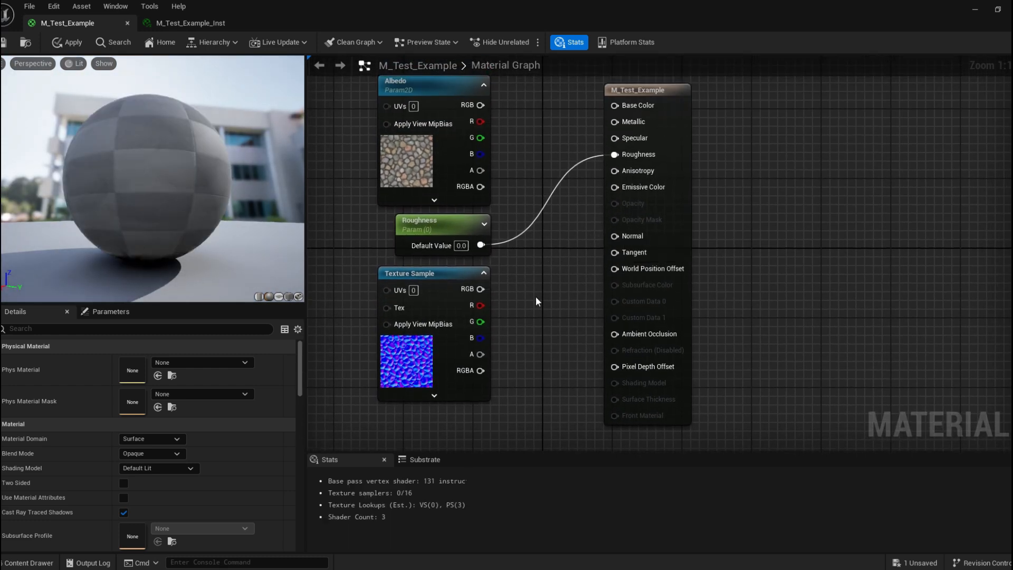
pyautogui.moveTo(129, 158); pyautogui.dragTo(237, 147)
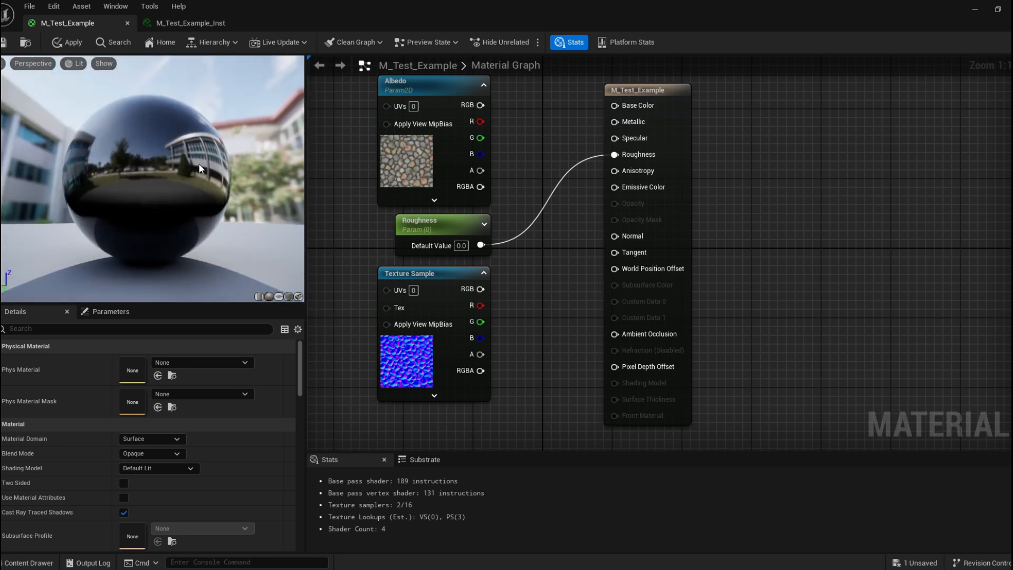
# Reconnect the normal texture sample's RGB output to the Normal input and orbit the preview.
pyautogui.moveTo(480, 289); pyautogui.dragTo(614, 235)
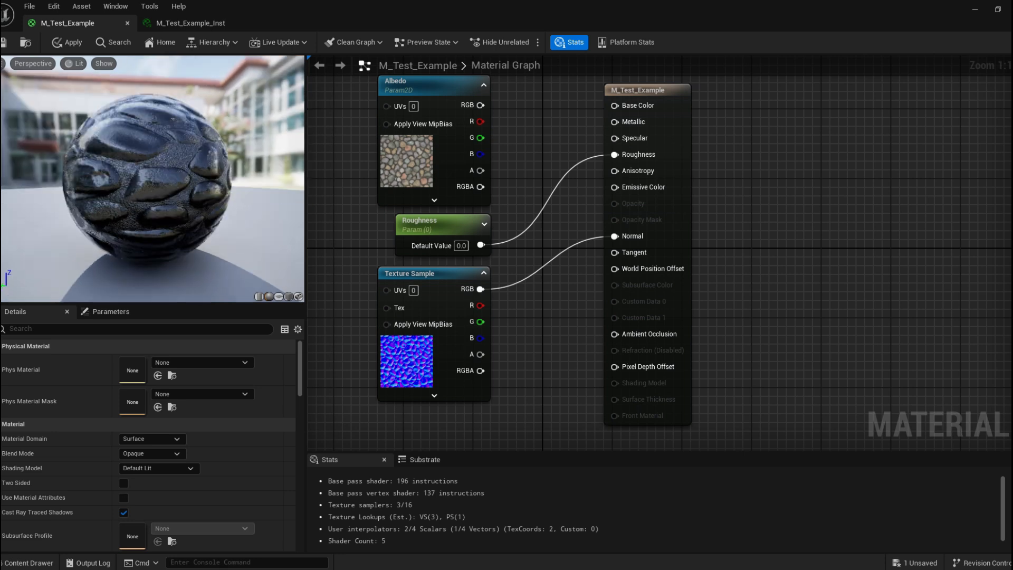
pyautogui.moveTo(143, 179); pyautogui.dragTo(263, 113)
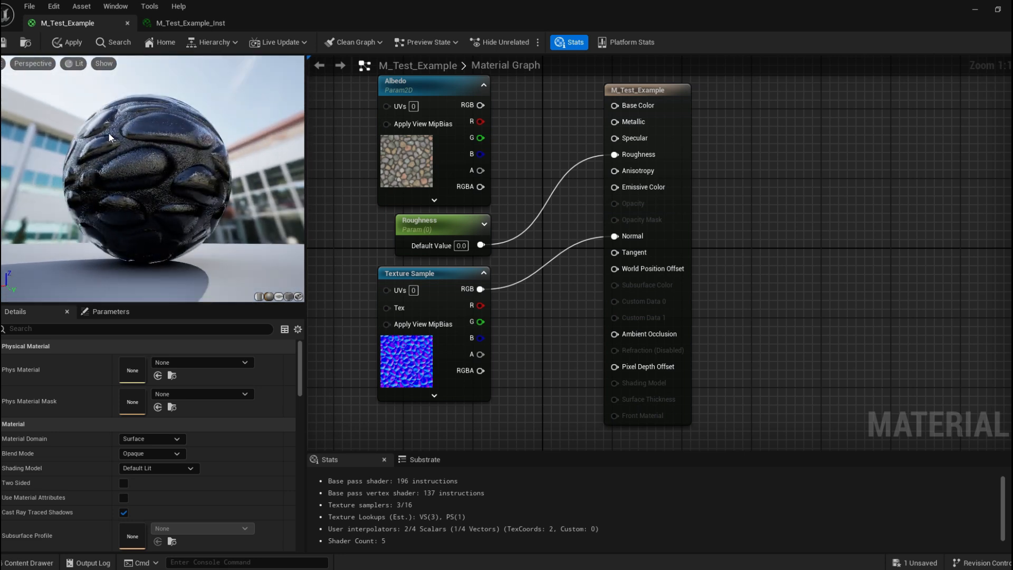
pyautogui.moveTo(345, 145); pyautogui.dragTo(378, 183, button='right')
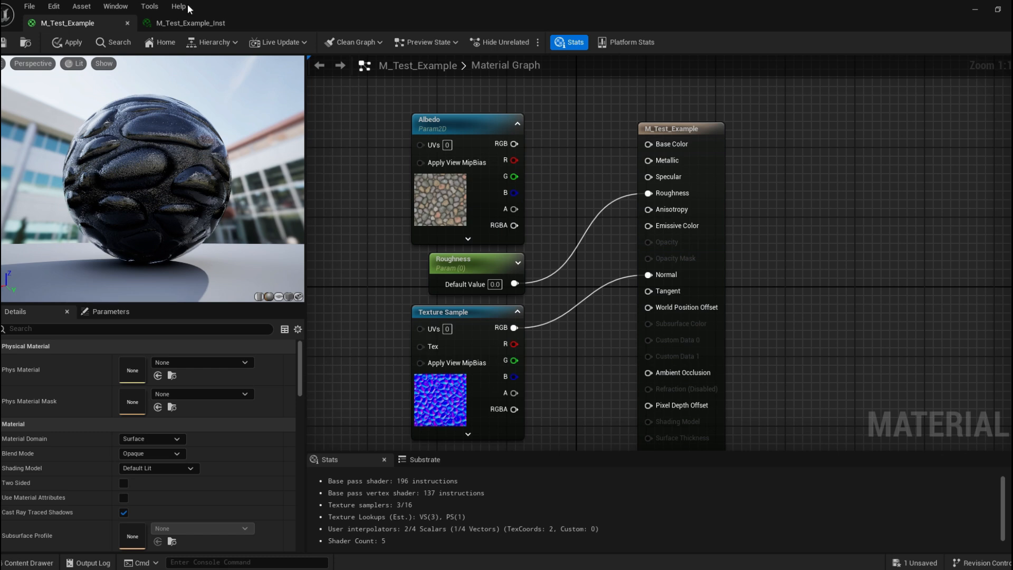
# Zoom and orbit the preview sphere to examine the normal-mapped surface.
pyautogui.scroll(5, 135, 131)
pyautogui.scroll(-5, 141, 111)
pyautogui.scroll(5, 144, 100)
pyautogui.moveTo(145, 99); pyautogui.dragTo(141, 210)
pyautogui.scroll(-3, 141, 209)
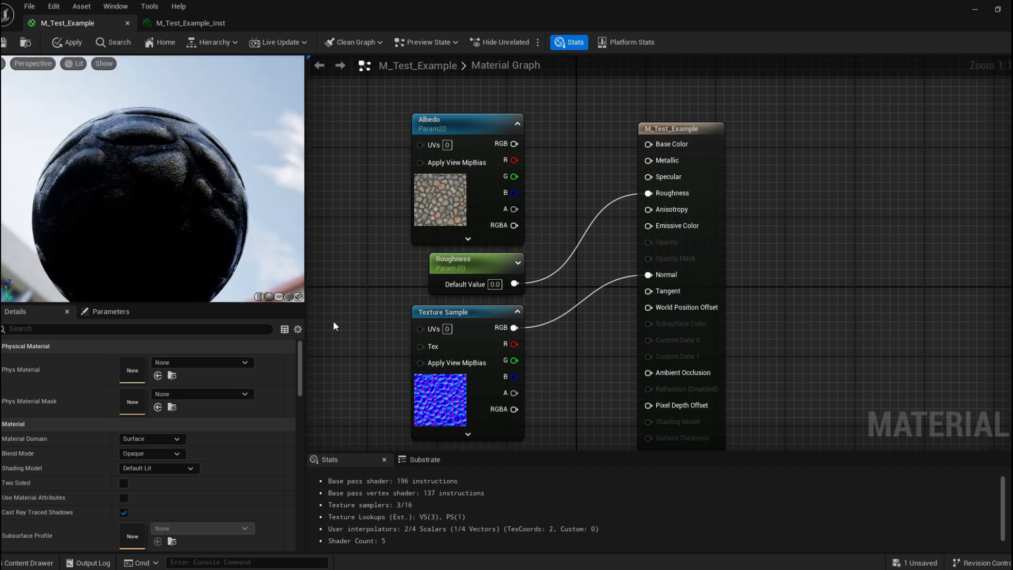
pyautogui.moveTo(144, 157)
pyautogui.mouseDown()
pyautogui.moveTo(146, 166)
pyautogui.moveTo(149, 158)
pyautogui.mouseUp()
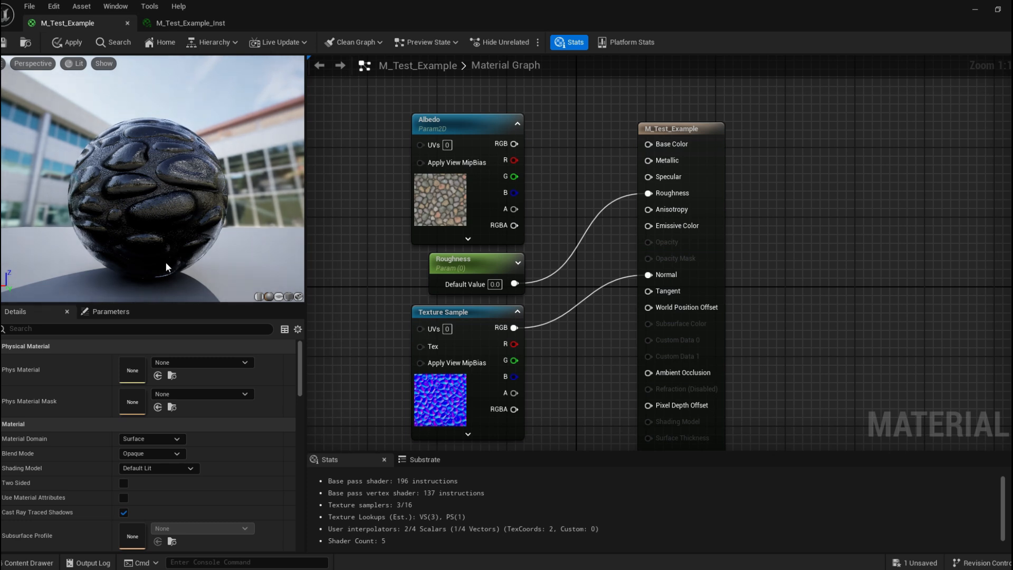
pyautogui.moveTo(415, 301); pyautogui.dragTo(404, 254, button='right')
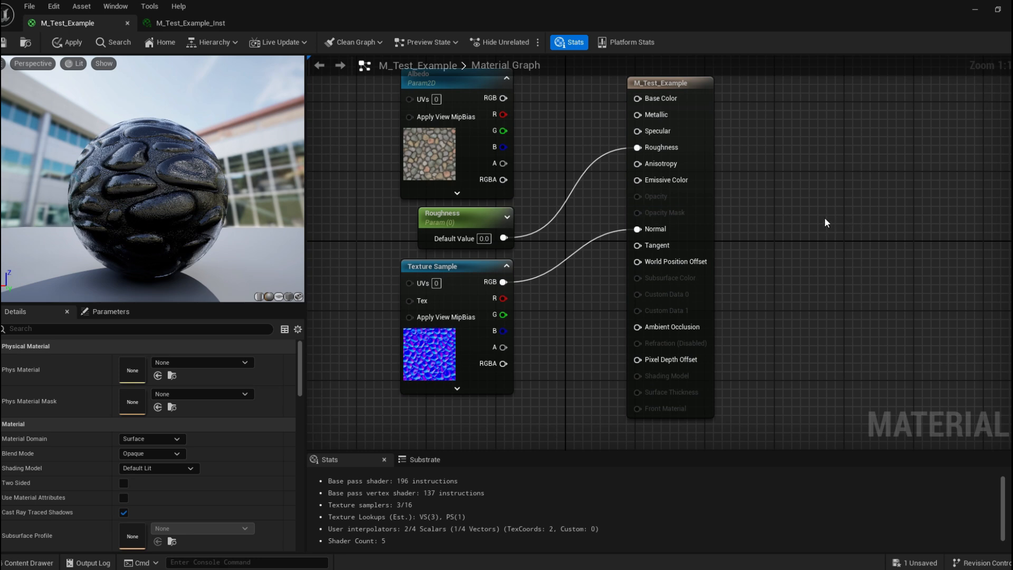
pyautogui.moveTo(826, 223); pyautogui.dragTo(753, 214, button='right')
pyautogui.moveTo(460, 276); pyautogui.dragTo(549, 244, button='right')
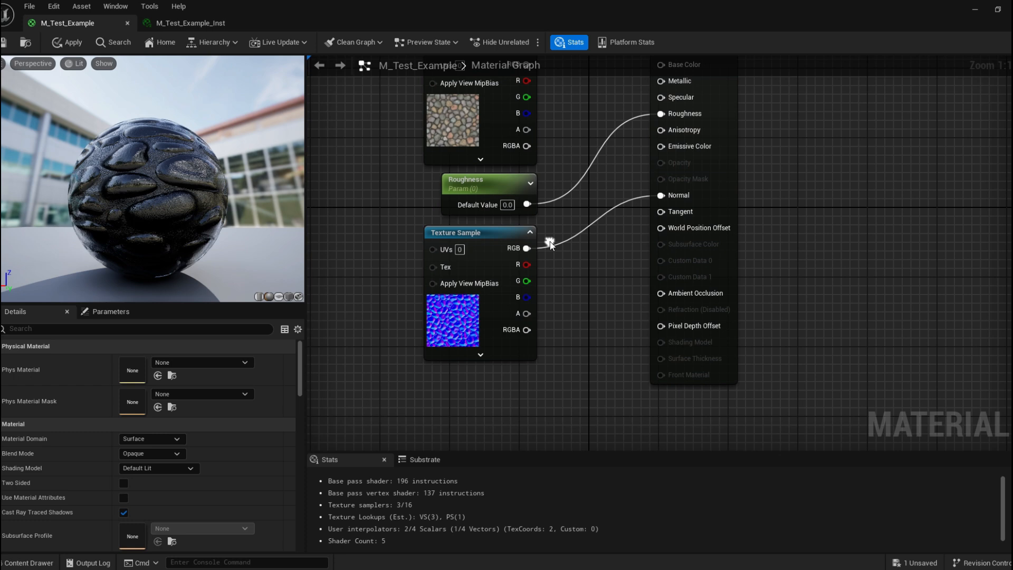
# Locate the normal texture sample's asset in the content browser and open it in the texture editor.
pyautogui.click(471, 318)
pyautogui.hotkey('ctrl', 'b')
pyautogui.doubleClick(395, 443)
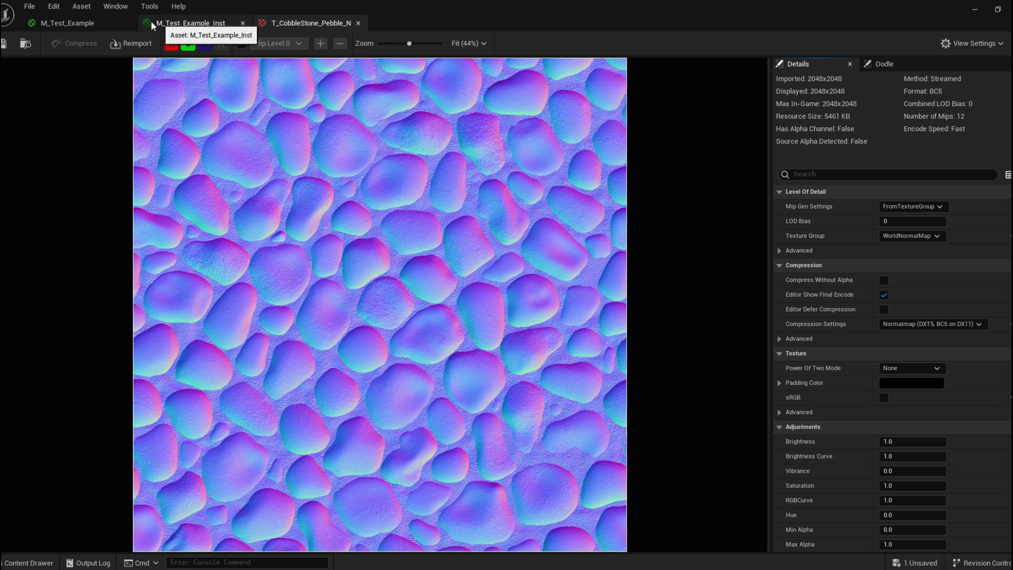
# Return to M_Test_Example and reconnect the Albedo RGB output to Base Color.
pyautogui.click(77, 25)
pyautogui.moveTo(126, 120); pyautogui.dragTo(124, 237)
pyautogui.moveTo(496, 122); pyautogui.dragTo(458, 217, button='right')
pyautogui.moveTo(489, 158); pyautogui.dragTo(637, 161)
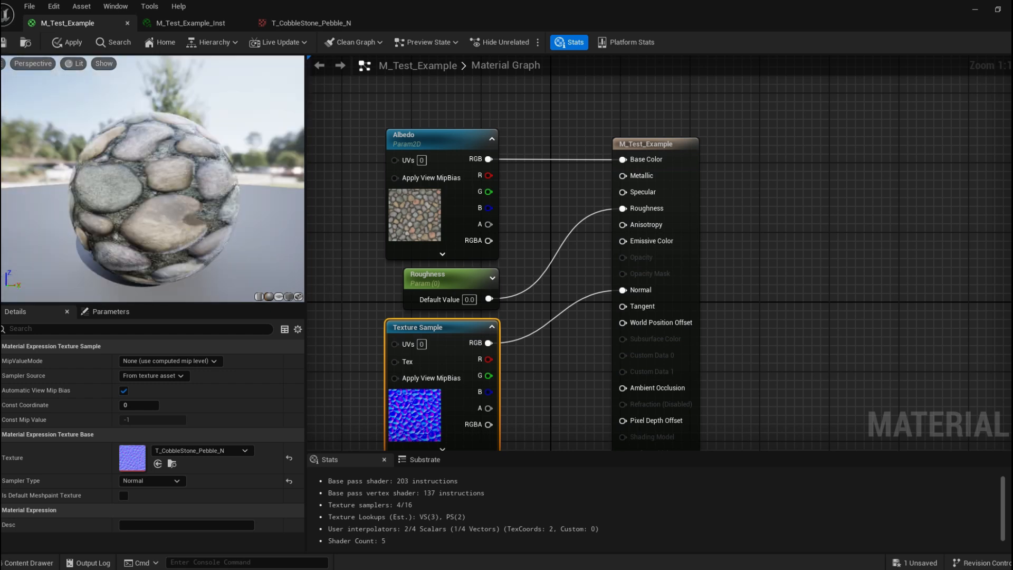
# Orbit the preview sphere to examine the restored material.
pyautogui.moveTo(608, 214); pyautogui.dragTo(566, 153, button='right')
pyautogui.moveTo(125, 182); pyautogui.dragTo(253, 217)
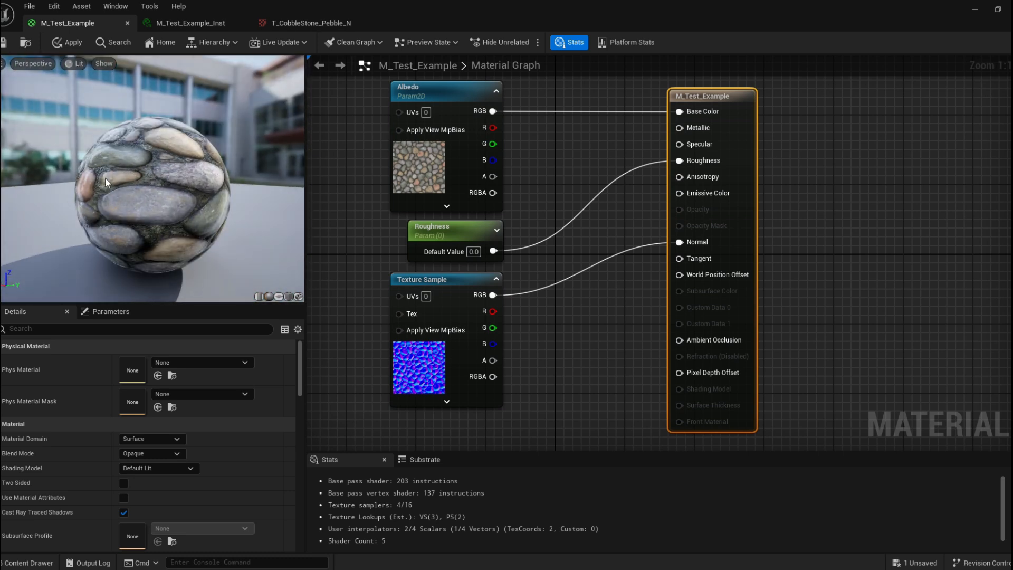
pyautogui.moveTo(105, 177); pyautogui.dragTo(147, 178)
# Restore the editor window and place the M_Test_Example_Inst editor beside the level viewport.
pyautogui.doubleClick(517, 5)
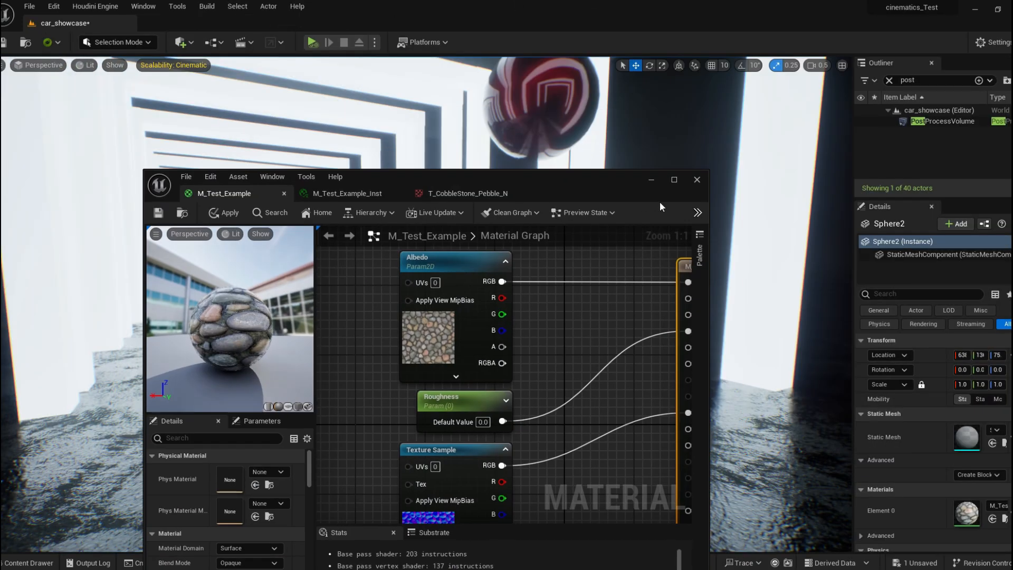
pyautogui.click(158, 212)
pyautogui.click(653, 182)
pyautogui.moveTo(496, 223); pyautogui.dragTo(449, 248, button='right')
pyautogui.hotkey('alt', 'Tab')
pyautogui.moveTo(475, 184); pyautogui.dragTo(605, 116)
pyautogui.click(453, 128)
# Lower the material instance's Roughness parameter to about -0.086.
pyautogui.moveTo(666, 116); pyautogui.dragTo(952, 109)
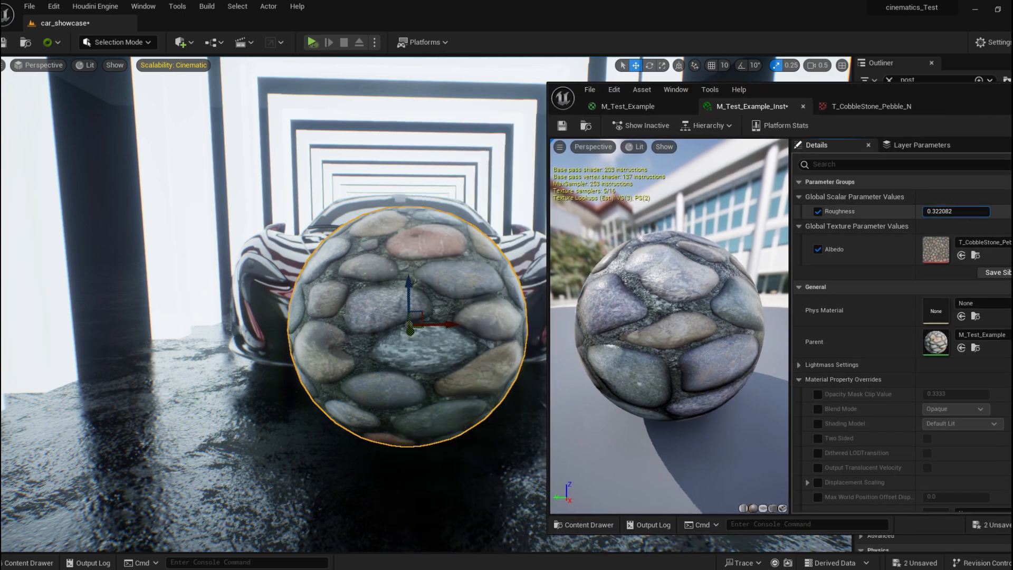
pyautogui.moveTo(956, 211); pyautogui.dragTo(934, 211)
# Select the sphere in the level and rotate it with the rotation gizmo.
pyautogui.moveTo(448, 274); pyautogui.dragTo(422, 222, button='right')
pyautogui.press('s')
pyautogui.press('e')
pyautogui.moveTo(402, 238); pyautogui.dragTo(322, 303)
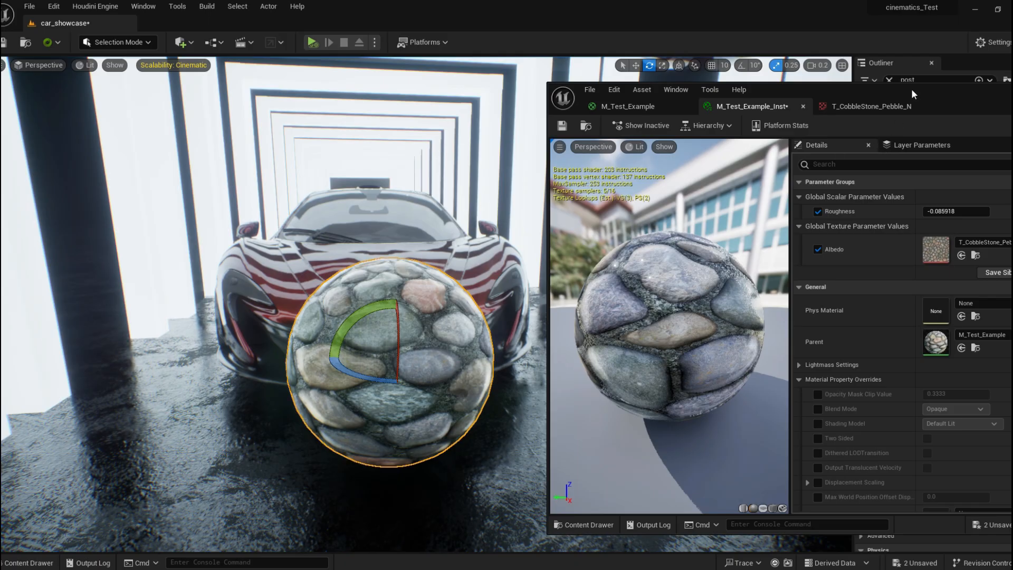
# Add the T_CobbleStone_Pebble_M texture as a Texture Sample in M_Test_Example and connect it to Roughness.
pyautogui.moveTo(911, 89); pyautogui.dragTo(645, 7)
pyautogui.click(74, 23)
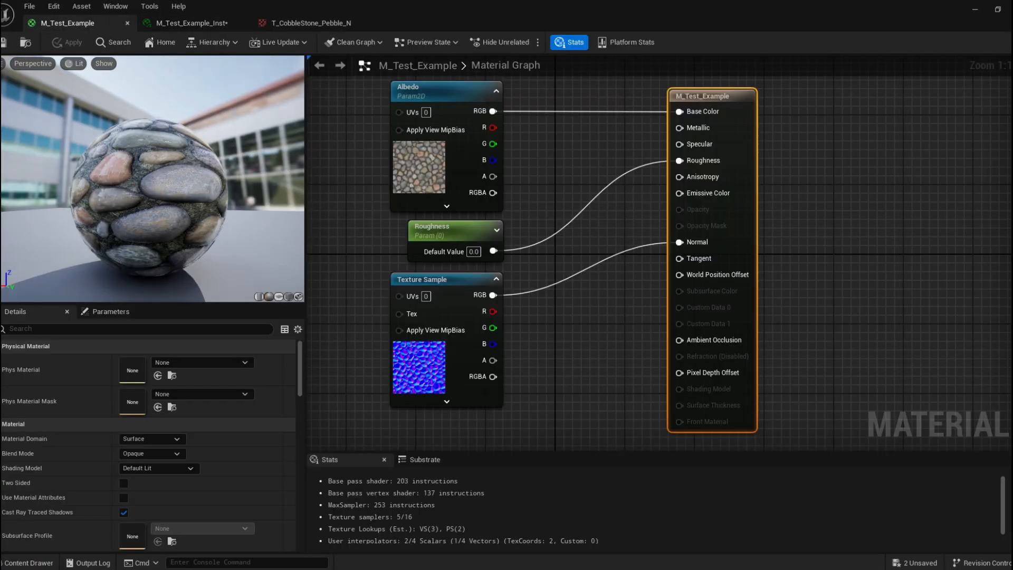
pyautogui.moveTo(530, 171); pyautogui.dragTo(607, 214, button='right')
pyautogui.moveTo(441, 157); pyautogui.dragTo(503, 148, button='right')
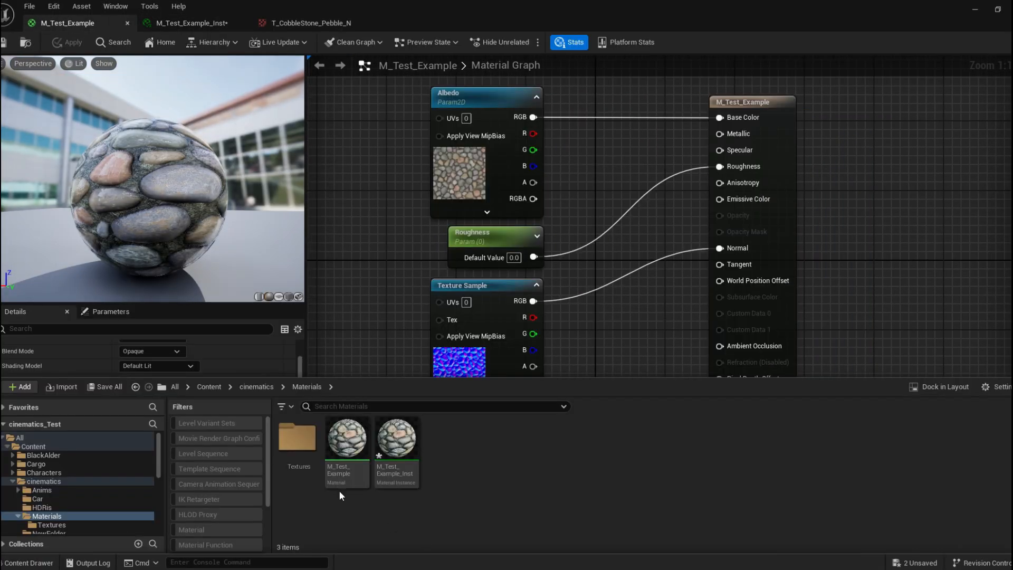
pyautogui.doubleClick(299, 443)
pyautogui.moveTo(340, 448); pyautogui.dragTo(371, 341)
pyautogui.moveTo(375, 214); pyautogui.dragTo(330, 321)
pyautogui.moveTo(418, 317); pyautogui.dragTo(726, 118)
pyautogui.moveTo(516, 188); pyautogui.dragTo(520, 217, button='right')
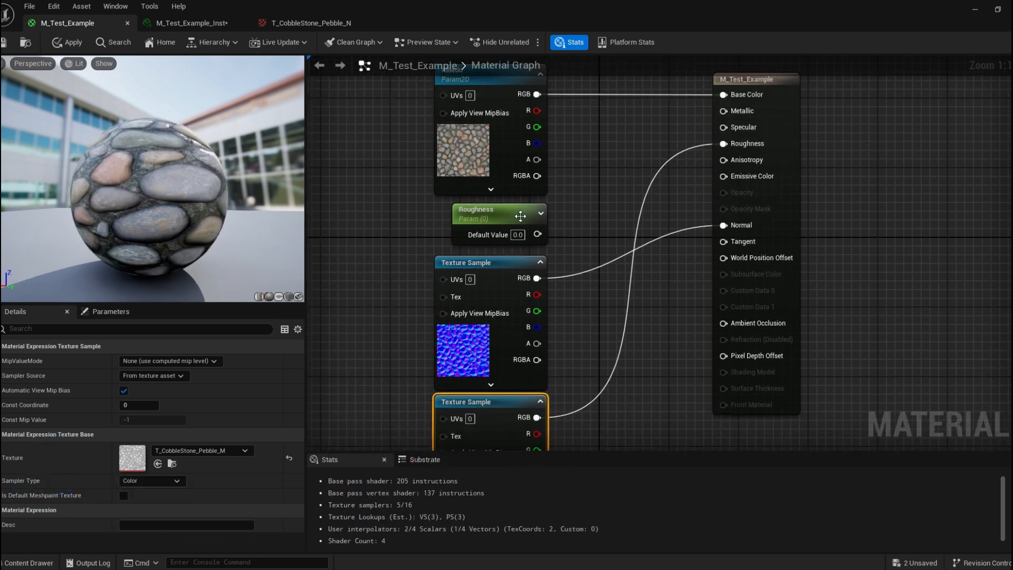
# Orbit the preview sphere to examine the roughness map's effect.
pyautogui.moveTo(150, 195); pyautogui.dragTo(227, 190)
pyautogui.moveTo(227, 190); pyautogui.dragTo(227, 227, button='right')
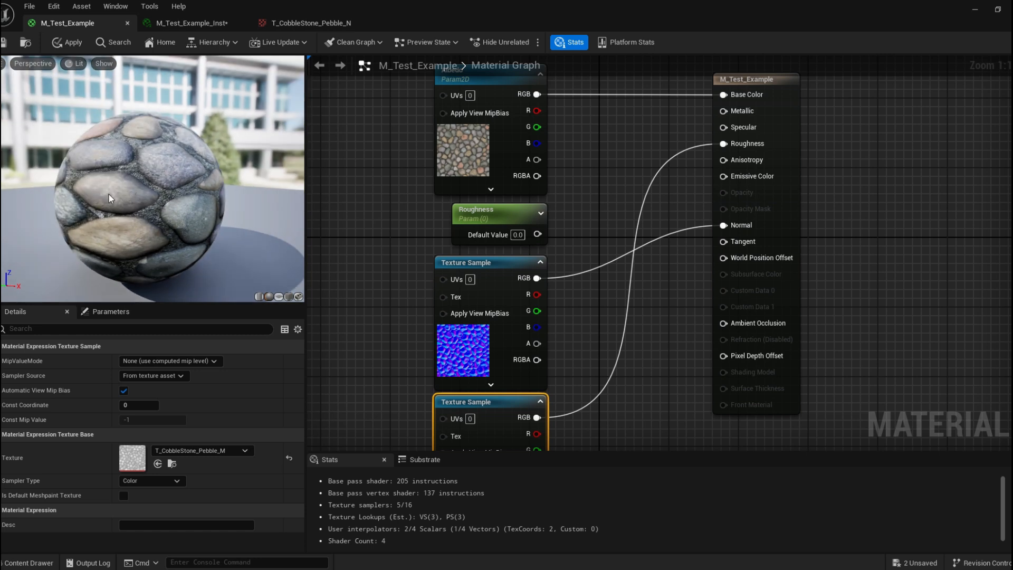
pyautogui.moveTo(153, 180); pyautogui.dragTo(264, 193)
pyautogui.moveTo(161, 197)
pyautogui.mouseDown()
pyautogui.moveTo(200, 190)
pyautogui.moveTo(162, 198)
pyautogui.mouseUp()
pyautogui.moveTo(379, 210); pyautogui.dragTo(323, 224, button='right')
pyautogui.moveTo(507, 209); pyautogui.dragTo(477, 232, button='right')
# Break the Base Color and Normal connections and orbit the preview to compare.
pyautogui.keyDown('alt'); pyautogui.click(636, 131); pyautogui.keyUp('alt')
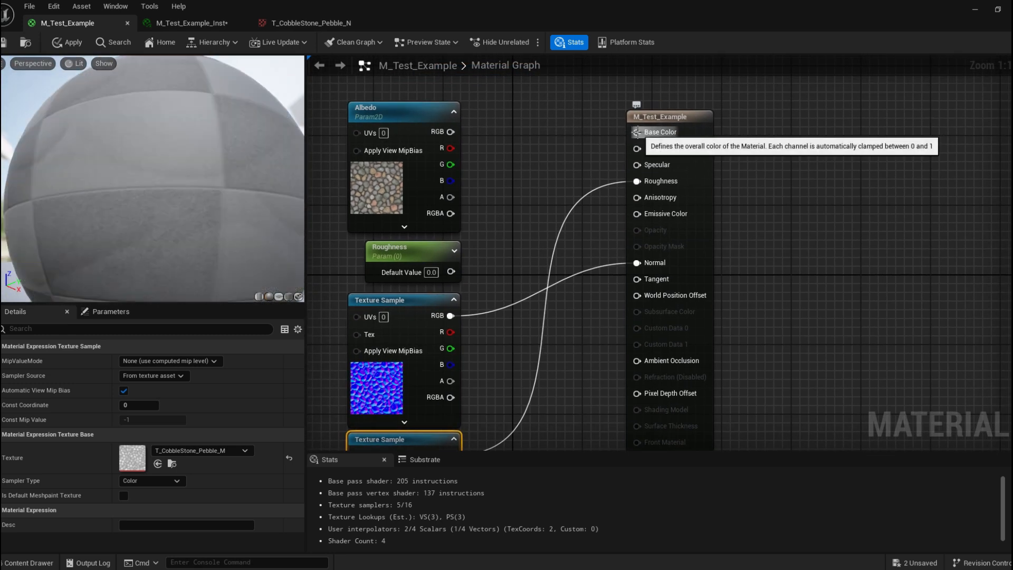
pyautogui.moveTo(186, 177); pyautogui.dragTo(166, 207)
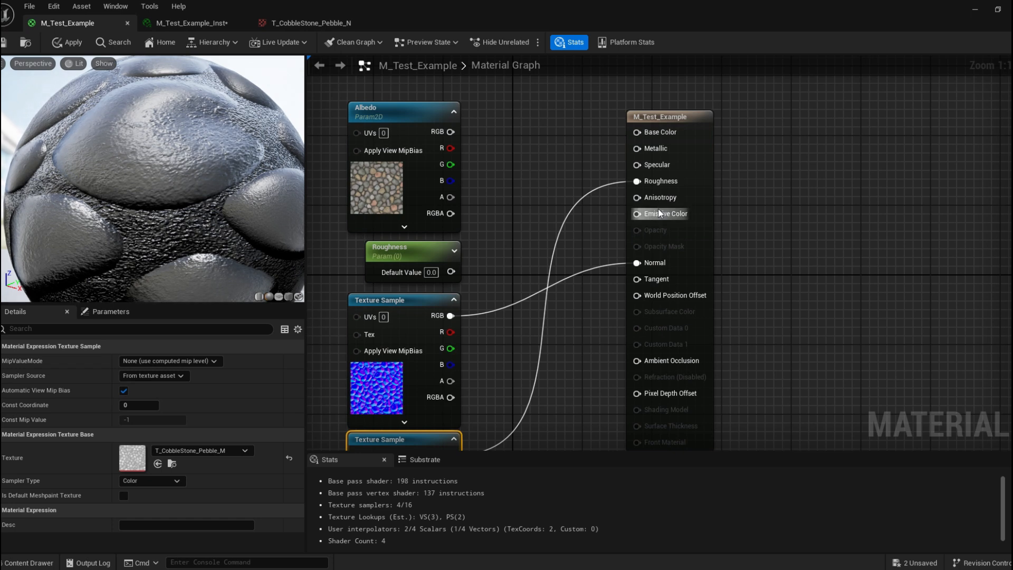
pyautogui.keyDown('alt'); pyautogui.click(636, 263); pyautogui.keyUp('alt')
pyautogui.moveTo(165, 169); pyautogui.dragTo(271, 205)
pyautogui.scroll(-3, 165, 169)
pyautogui.moveTo(137, 197); pyautogui.dragTo(176, 191)
# Reconnect the Roughness parameter to the Roughness input, replacing the texture connection.
pyautogui.moveTo(375, 209); pyautogui.dragTo(429, 154, button='right')
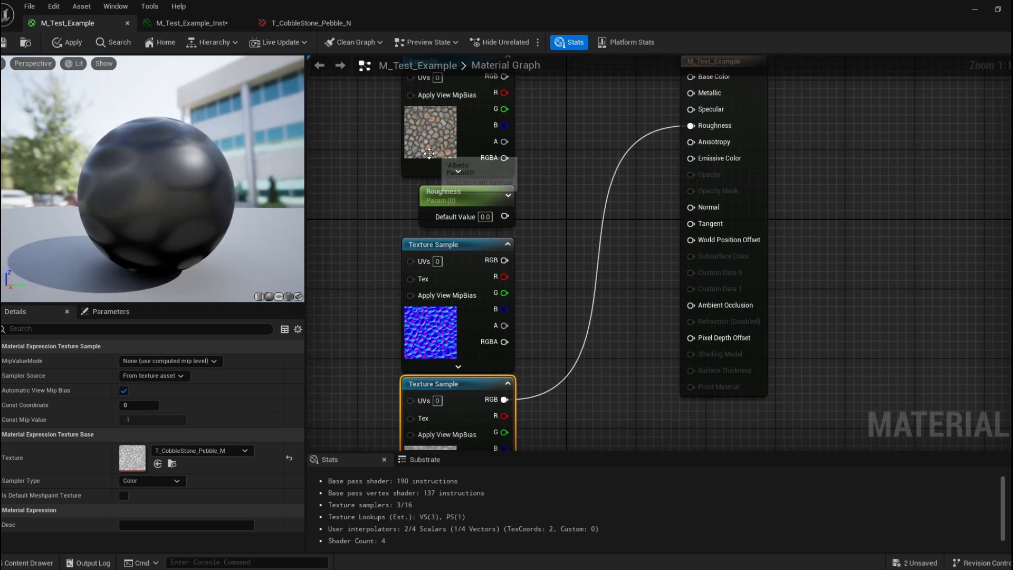
pyautogui.scroll(-2, 502, 163)
pyautogui.moveTo(582, 125); pyautogui.dragTo(548, 137, button='right')
pyautogui.moveTo(474, 216); pyautogui.dragTo(619, 155)
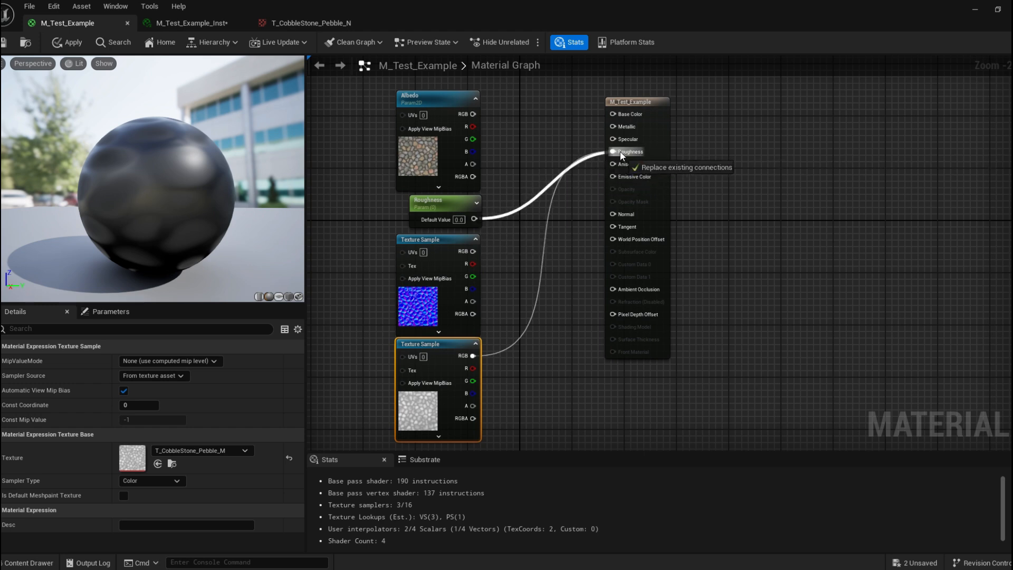
# Orbit the material preview to examine the Roughness parameter's effect on the sphere.
pyautogui.moveTo(619, 151); pyautogui.dragTo(619, 151)
pyautogui.moveTo(137, 151); pyautogui.dragTo(160, 149)
pyautogui.moveTo(156, 188); pyautogui.dragTo(159, 228)
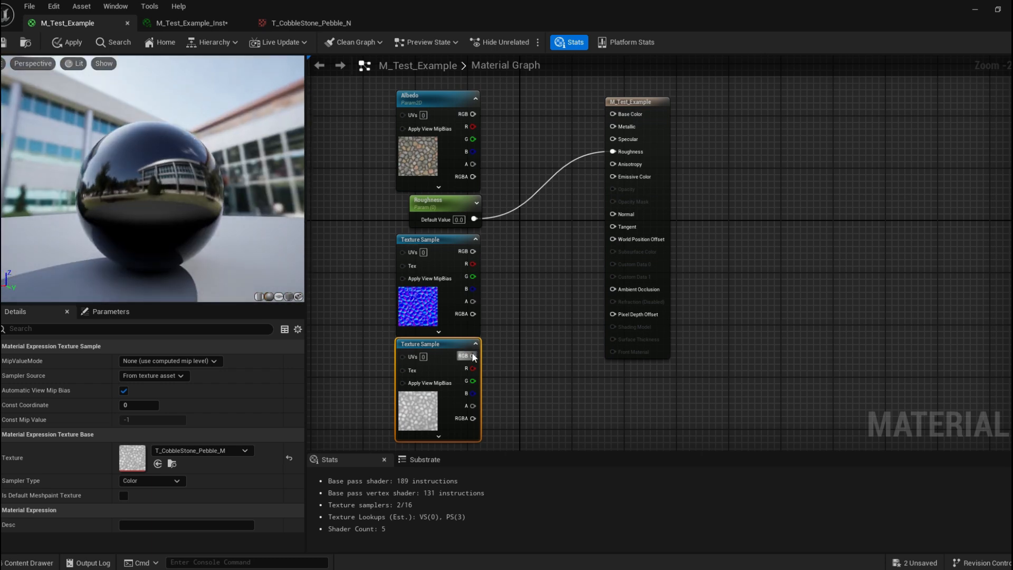
# Connect the T_CobbleStone_Pebble_M texture sample's RGB output back to the Roughness input.
pyautogui.moveTo(474, 355); pyautogui.dragTo(619, 151)
pyautogui.moveTo(124, 205); pyautogui.dragTo(131, 142)
pyautogui.moveTo(389, 355); pyautogui.dragTo(390, 270, button='right')
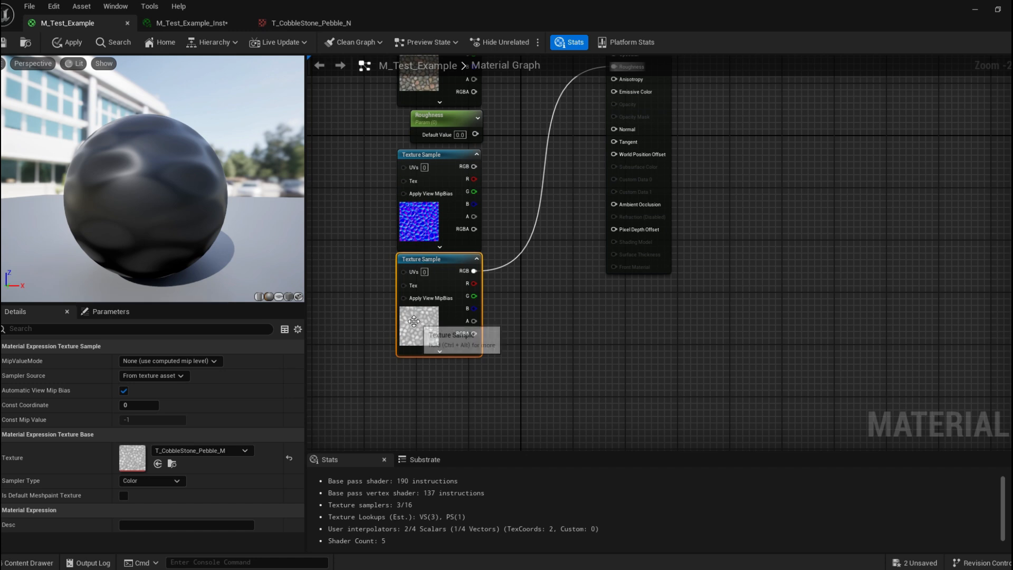
# Open the T_CobbleStone_Pebble_M texture asset in a floating window and inspect the roughness map.
pyautogui.doubleClick(131, 456)
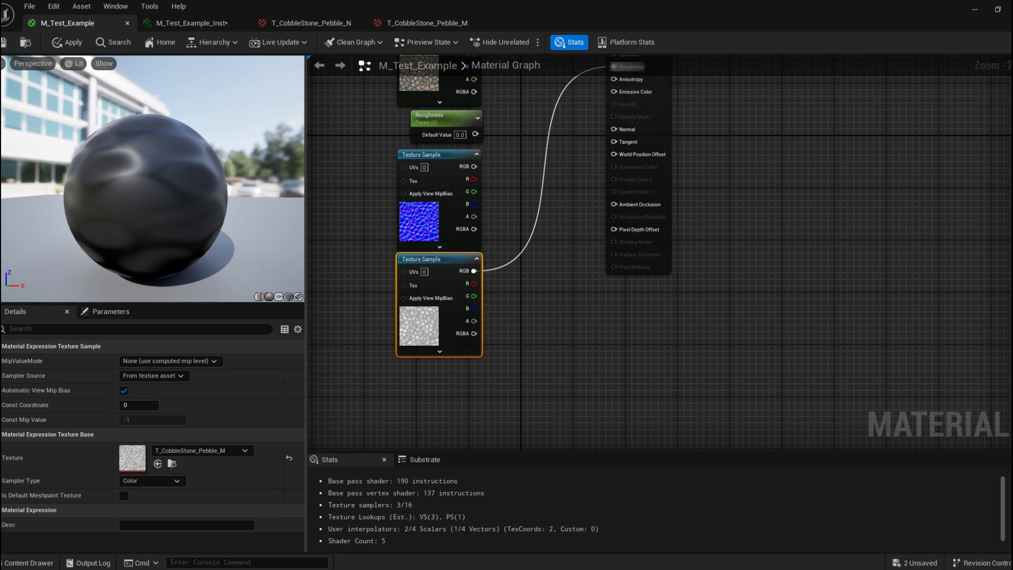
pyautogui.moveTo(158, 200); pyautogui.dragTo(74, 177)
pyautogui.moveTo(136, 163)
pyautogui.mouseDown()
pyautogui.moveTo(87, 160)
pyautogui.moveTo(138, 158)
pyautogui.moveTo(138, 148)
pyautogui.mouseUp()
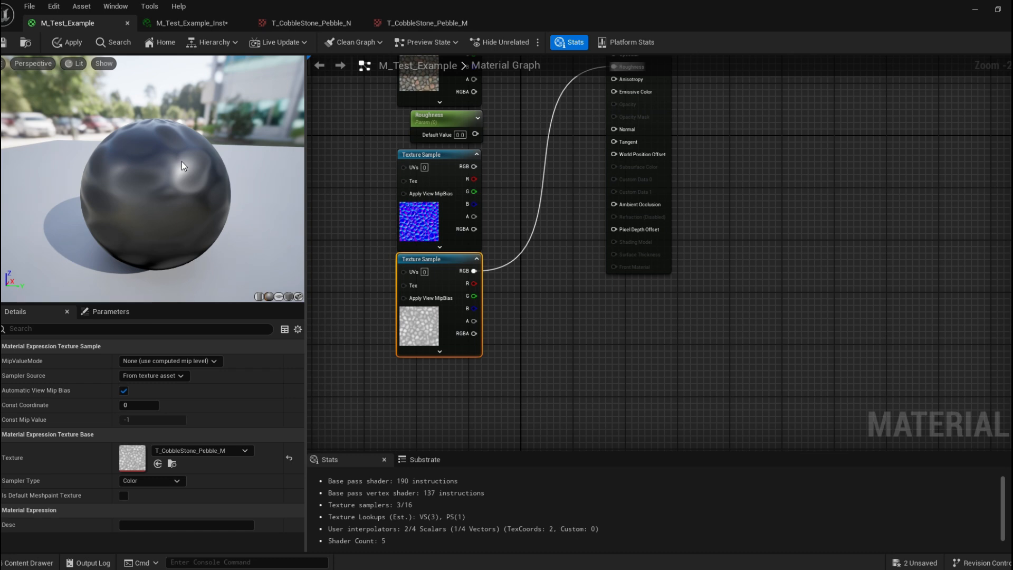
pyautogui.click(289, 21)
pyautogui.click(424, 24)
pyautogui.moveTo(425, 26); pyautogui.dragTo(442, 169)
pyautogui.click(84, 23)
pyautogui.moveTo(479, 549)
pyautogui.click(744, 529)
pyautogui.moveTo(608, 164); pyautogui.dragTo(587, 122)
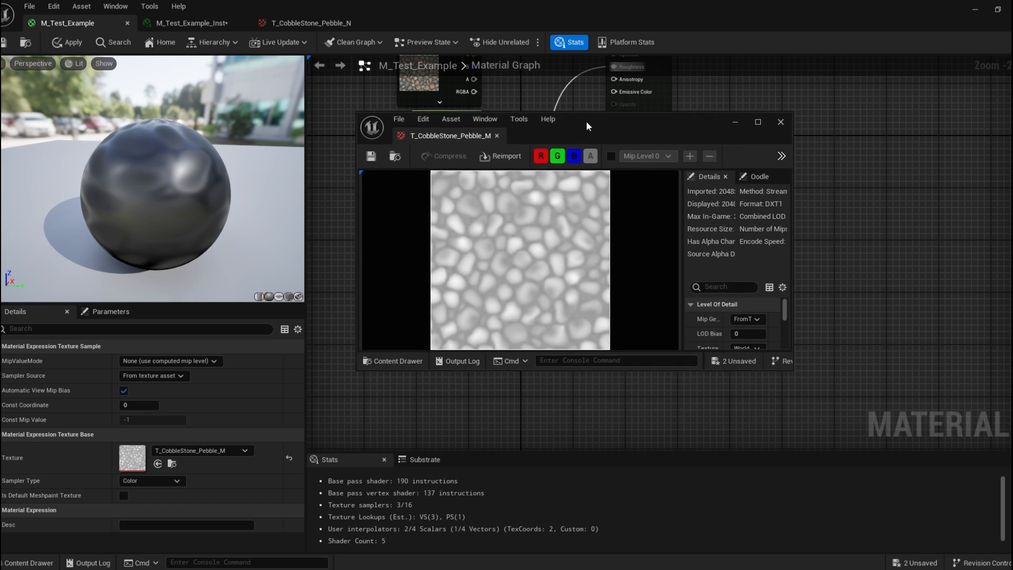
pyautogui.moveTo(466, 232)
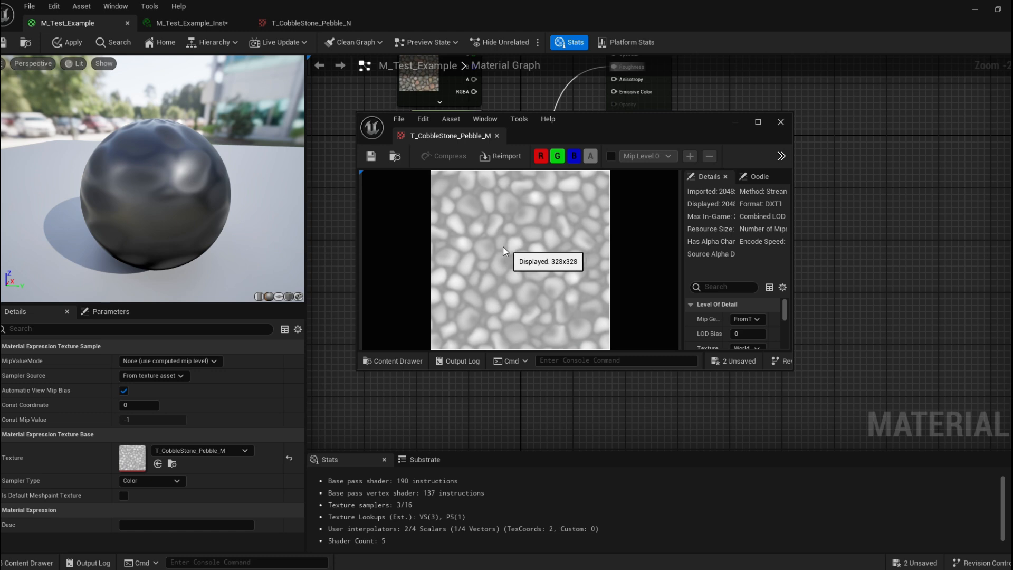
pyautogui.moveTo(189, 173); pyautogui.dragTo(169, 211)
pyautogui.moveTo(472, 179); pyautogui.dragTo(441, 283, button='right')
pyautogui.moveTo(445, 133); pyautogui.dragTo(582, 133)
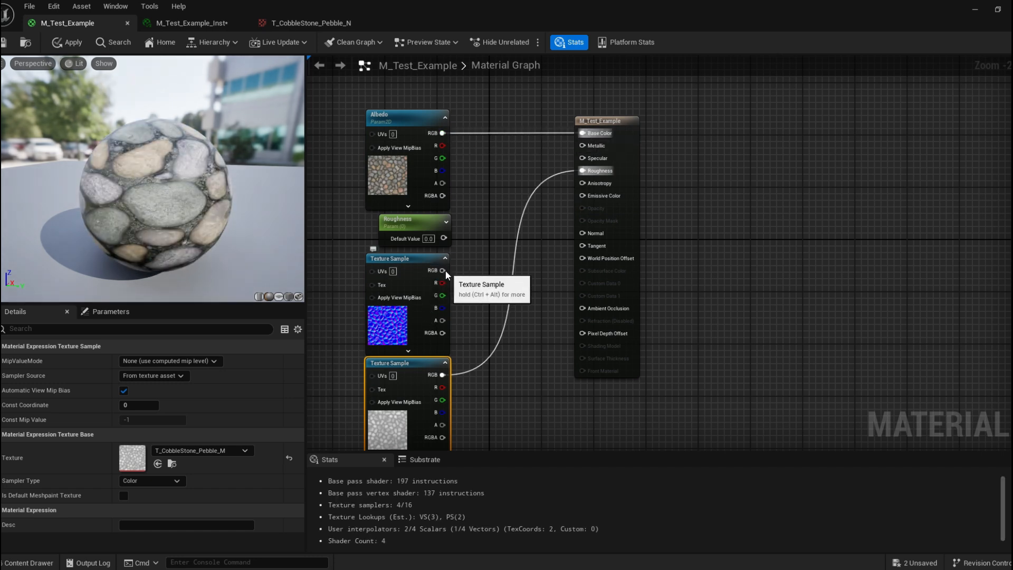
# Connect the normal map texture sample's RGB output to the Normal input and save the material.
pyautogui.moveTo(448, 279); pyautogui.dragTo(442, 255, button='right')
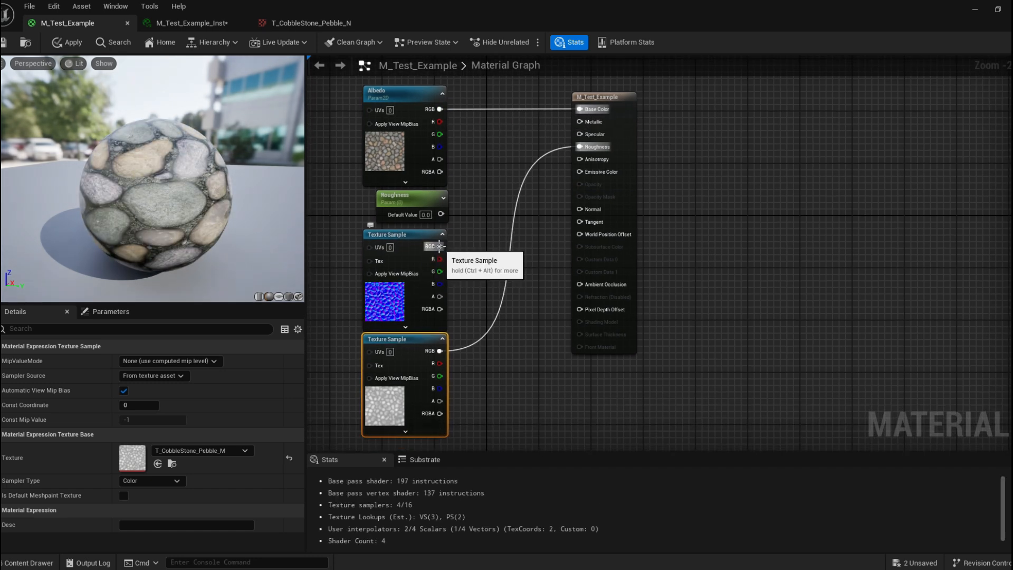
pyautogui.moveTo(540, 262); pyautogui.dragTo(531, 250, button='right')
pyautogui.moveTo(431, 234); pyautogui.dragTo(570, 197)
pyautogui.moveTo(43, 124); pyautogui.dragTo(121, 174)
pyautogui.click(4, 42)
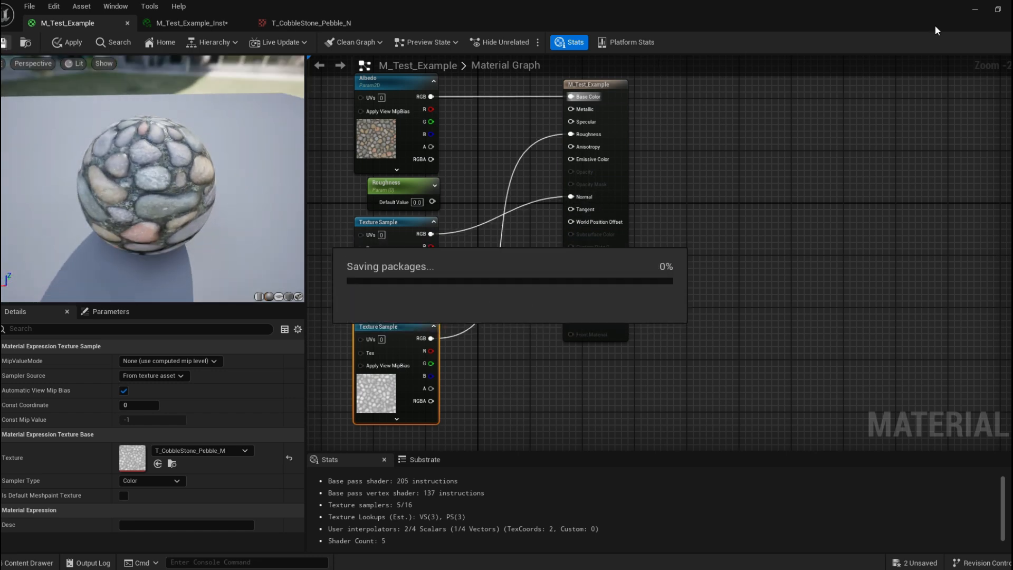
# Close the texture window and view the material on the sphere in the level viewport.
pyautogui.click(975, 10)
pyautogui.moveTo(633, 121); pyautogui.dragTo(840, 111)
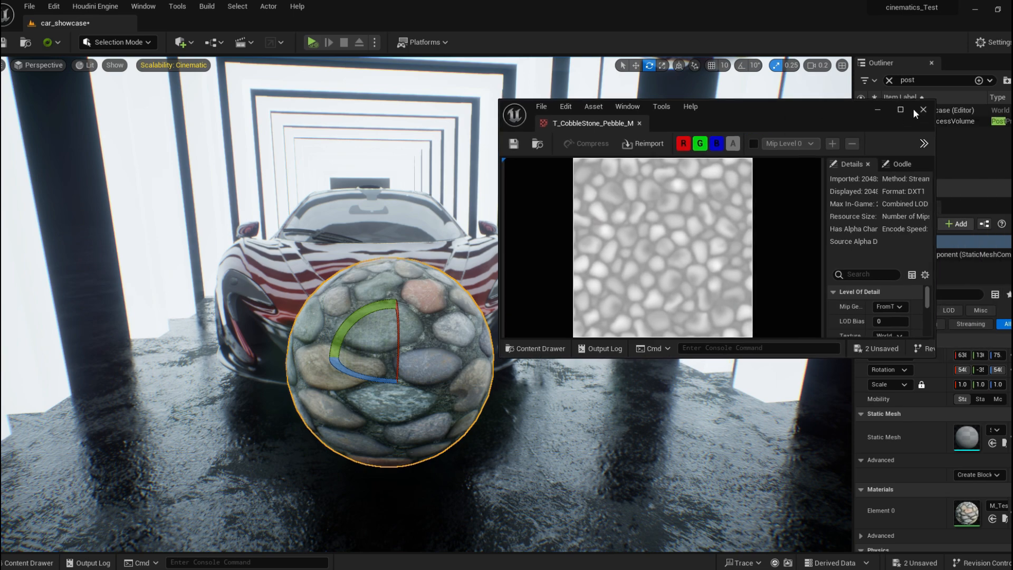
pyautogui.click(942, 111)
pyautogui.moveTo(495, 382); pyautogui.dragTo(296, 400, button='right')
pyautogui.press('w')
pyautogui.press('d')
pyautogui.scroll(2, 494, 382)
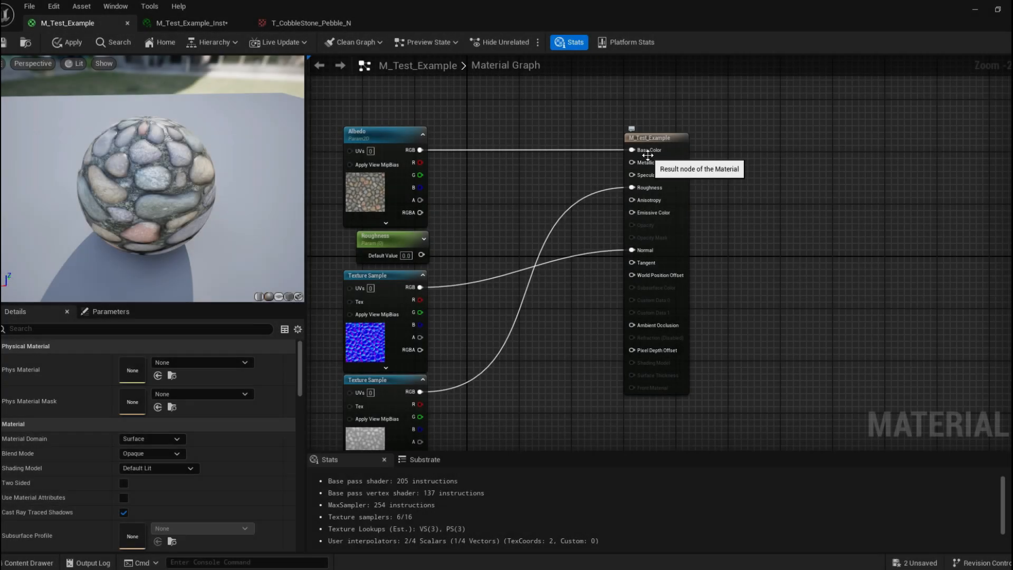
# Promote the Metallic input to a scalar parameter named Metalic, position its node, and save the material.
pyautogui.moveTo(640, 145); pyautogui.dragTo(546, 149, button='right')
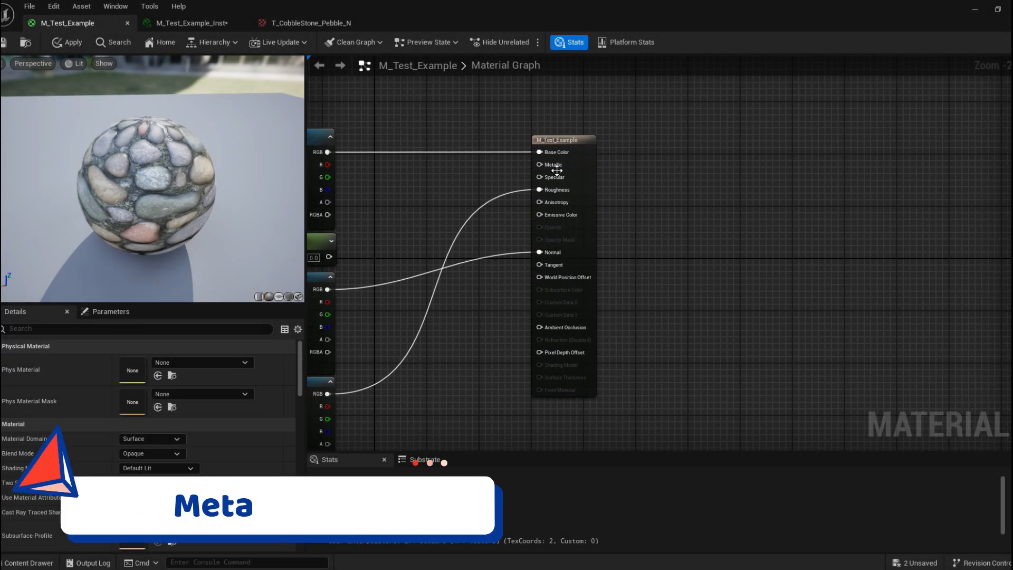
pyautogui.moveTo(539, 165); pyautogui.dragTo(578, 151, button='right')
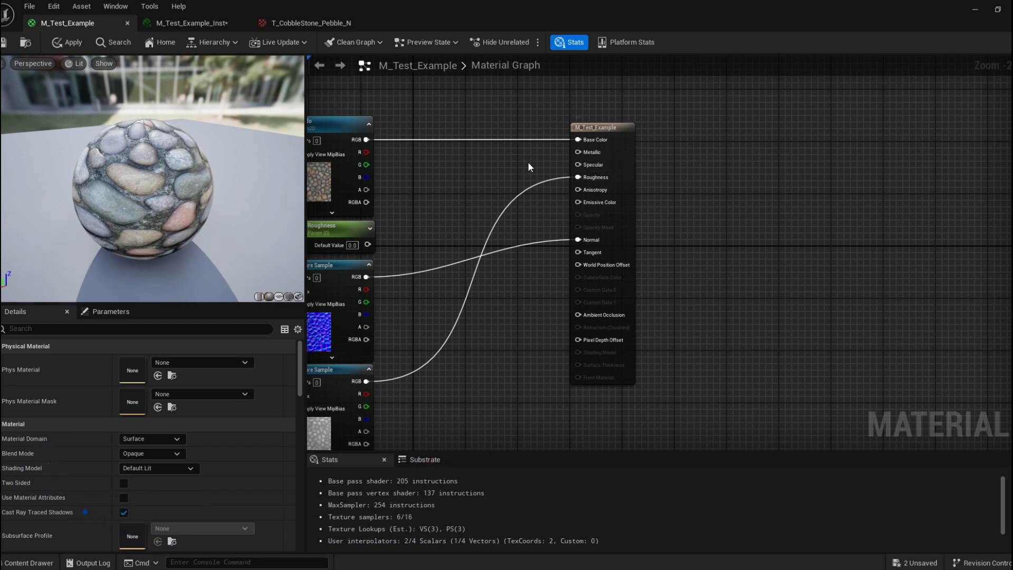
pyautogui.rightClick(586, 154)
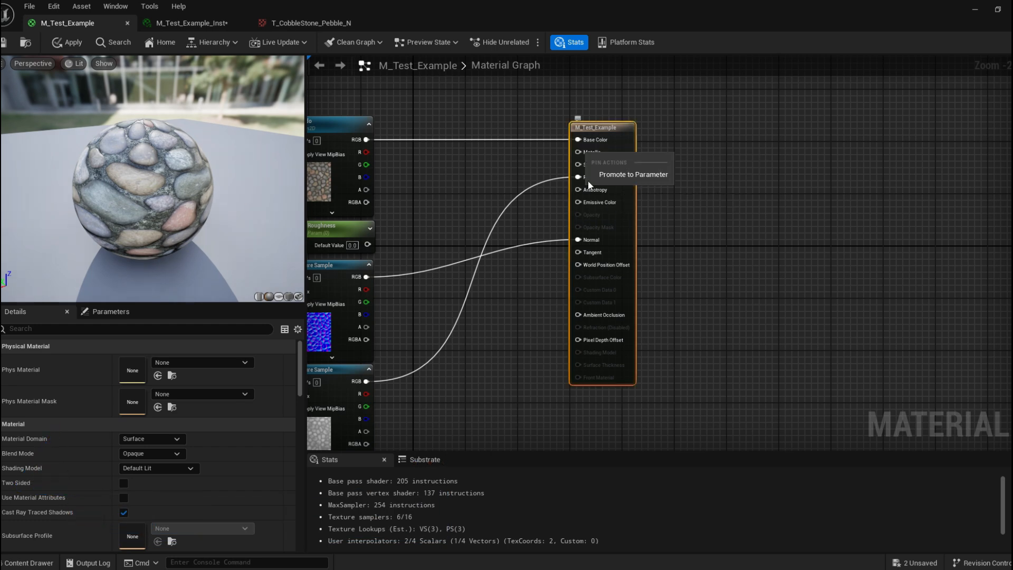
pyautogui.click(505, 166)
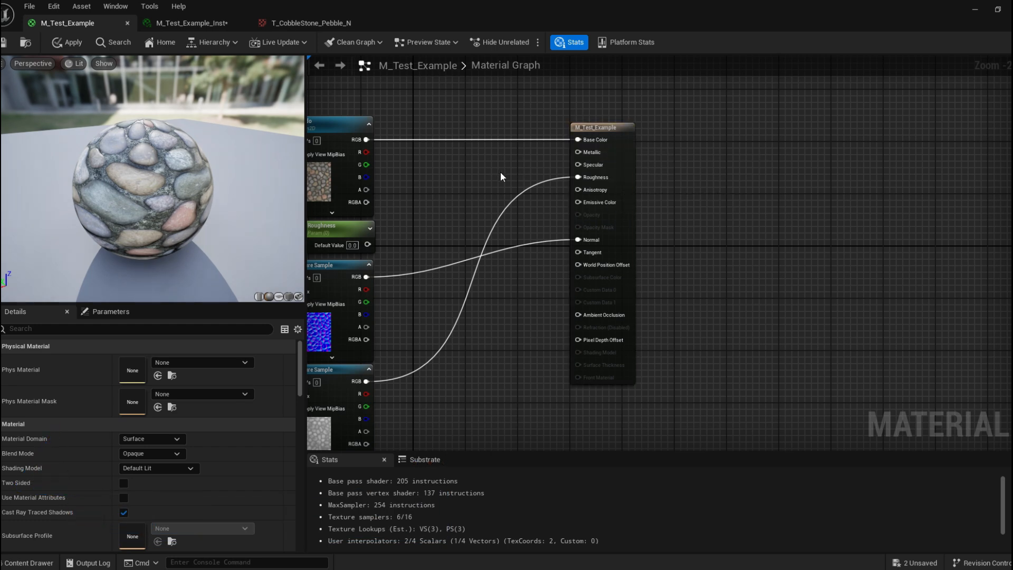
pyautogui.click(500, 172)
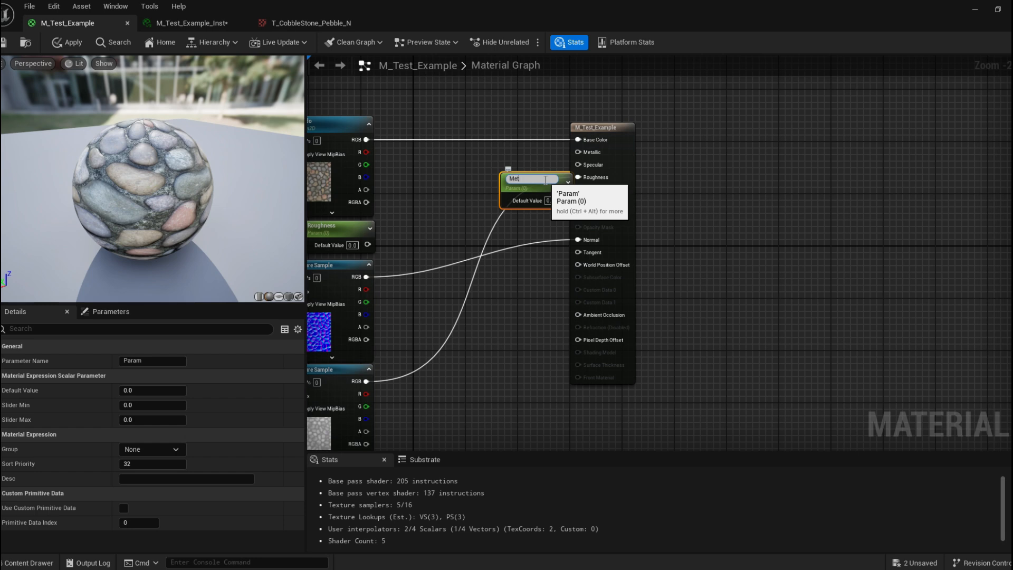
pyautogui.press('Return')
pyautogui.moveTo(544, 181); pyautogui.dragTo(577, 152)
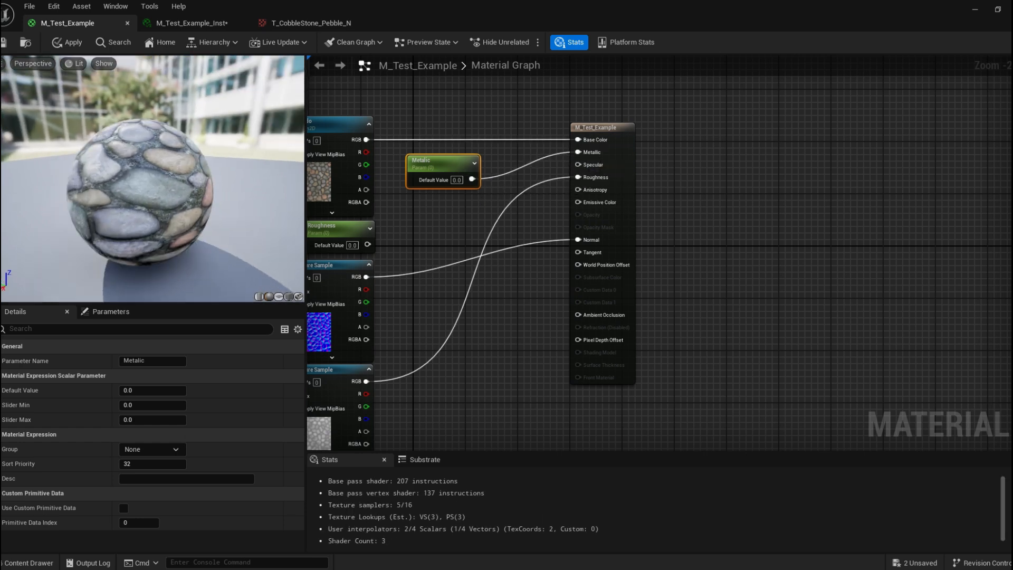
pyautogui.moveTo(434, 165); pyautogui.dragTo(421, 185)
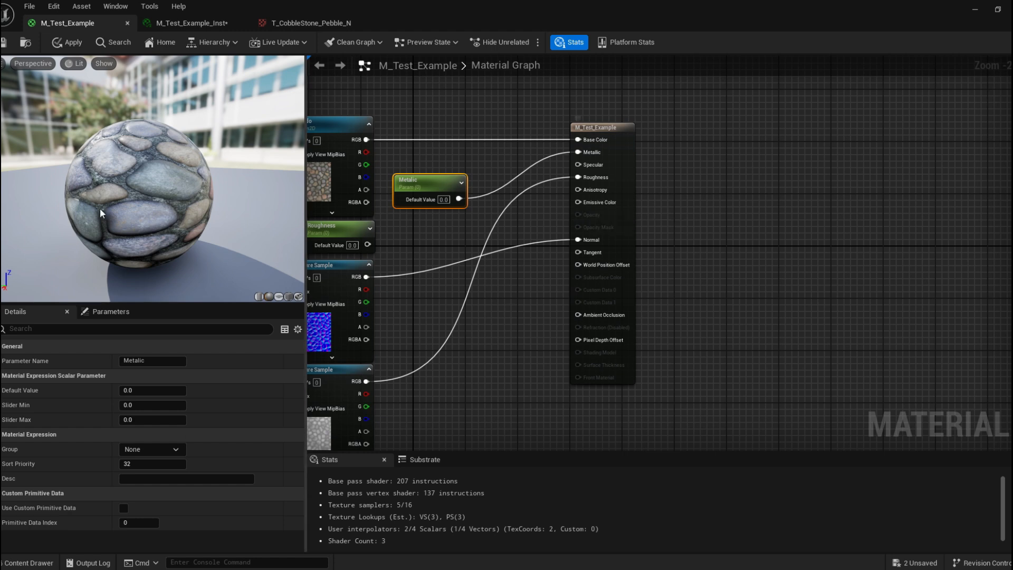
pyautogui.click(4, 42)
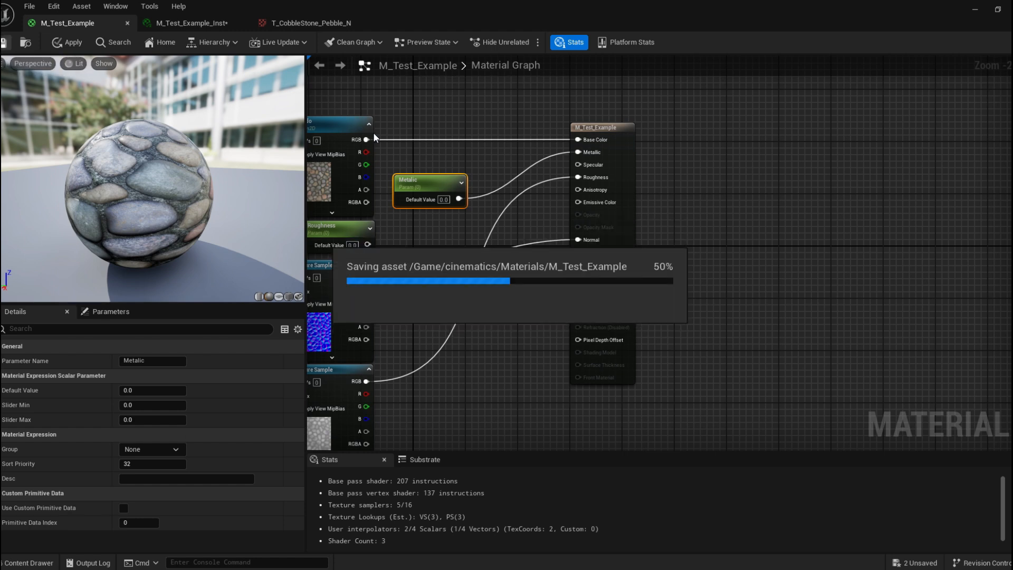
# Bring up the M_Test_Example_Inst editor and enable the Metalic override, dragging its value to about 3.3.
pyautogui.moveTo(561, 73); pyautogui.dragTo(687, 75)
pyautogui.click(343, 72)
pyautogui.moveTo(898, 79); pyautogui.dragTo(684, 86)
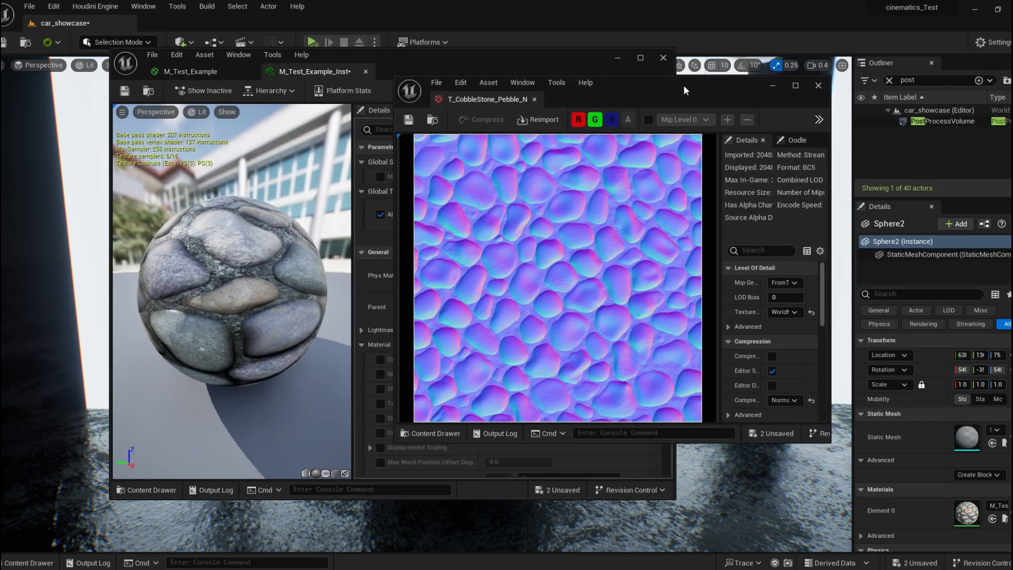
pyautogui.click(775, 85)
pyautogui.moveTo(535, 65); pyautogui.dragTo(927, 58)
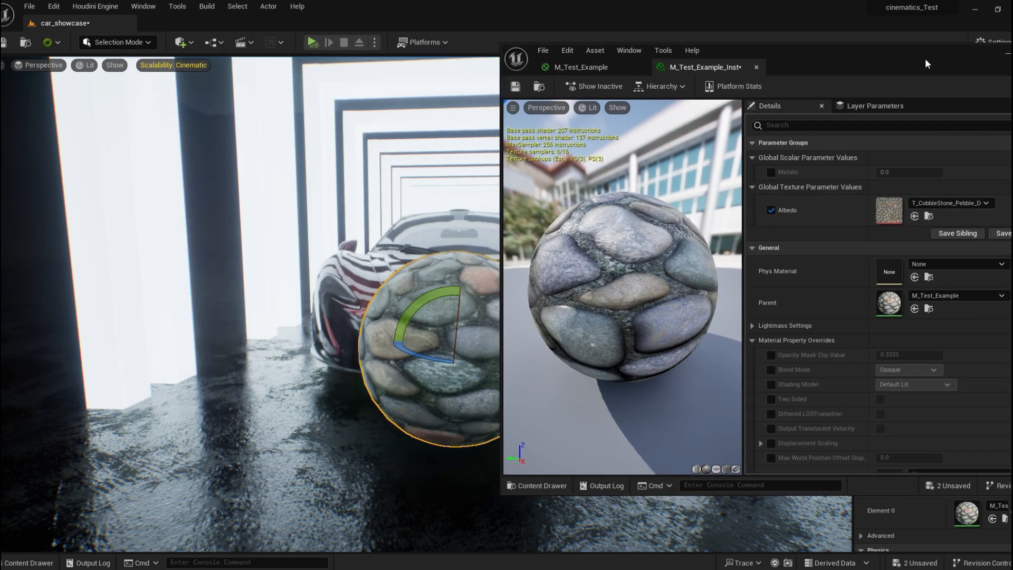
pyautogui.moveTo(893, 172); pyautogui.dragTo(941, 173)
pyautogui.moveTo(609, 246); pyautogui.dragTo(696, 254)
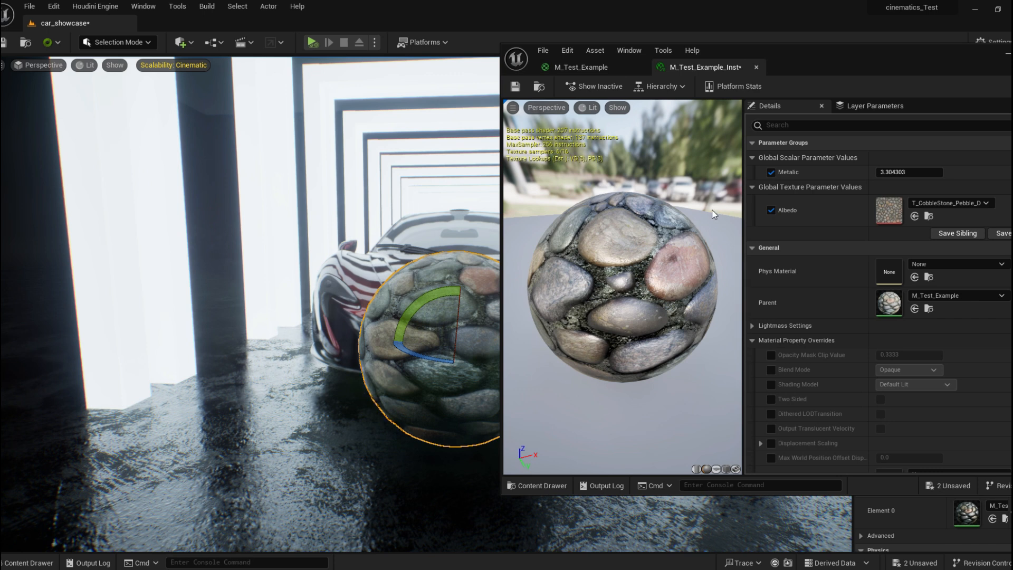
# Try Metalic values of 1 and 0 in the instance while orbiting the preview.
pyautogui.click(908, 172)
pyautogui.write('1')
pyautogui.press('Return')
pyautogui.moveTo(619, 246); pyautogui.dragTo(659, 279)
pyautogui.click(920, 172)
pyautogui.write('0')
pyautogui.press('Return')
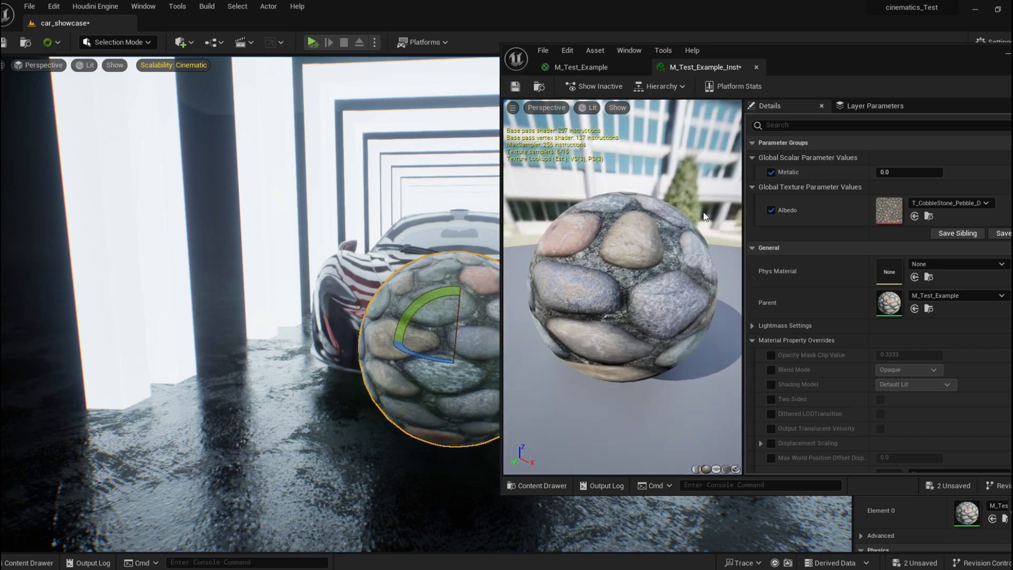
# Set the instance's Metalic value to 1 and save the material instance.
pyautogui.click(901, 173)
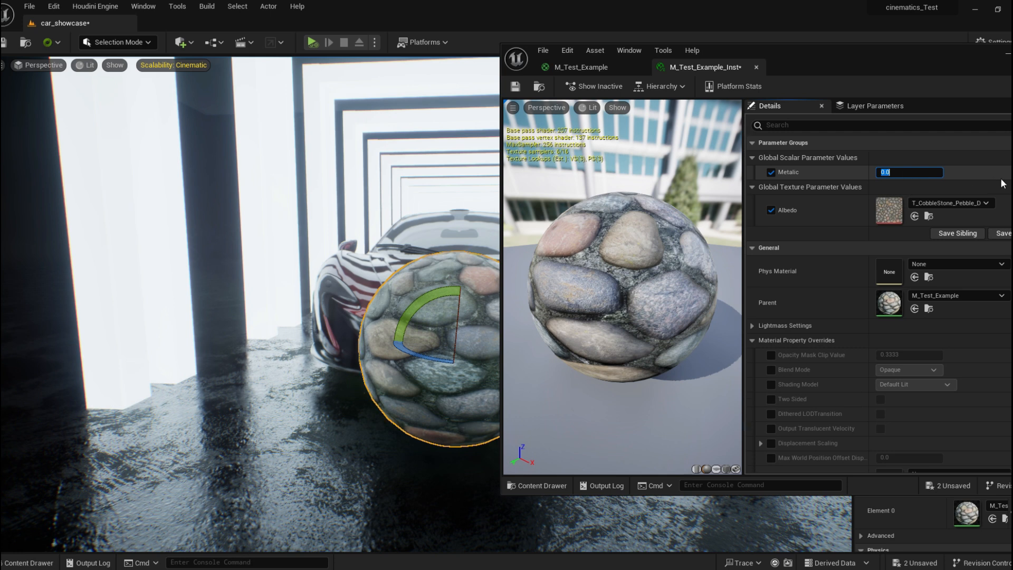
pyautogui.write('1')
pyautogui.press('Return')
pyautogui.moveTo(537, 207); pyautogui.dragTo(565, 245)
pyautogui.click(516, 86)
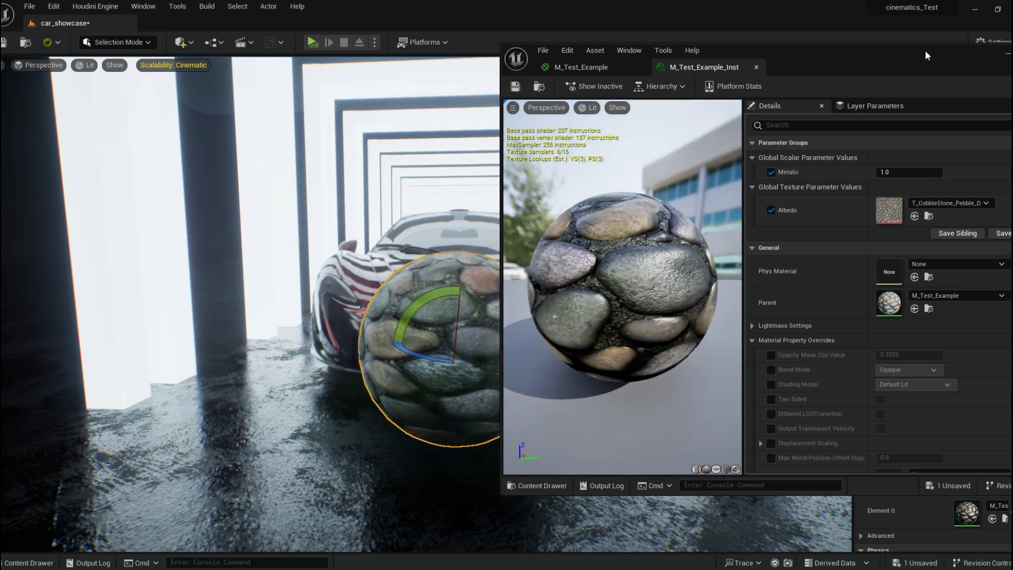
# View the updated material on the sphere in the level viewport.
pyautogui.moveTo(925, 55); pyautogui.dragTo(638, 92)
pyautogui.click(766, 91)
pyautogui.moveTo(577, 211); pyautogui.dragTo(475, 215, button='right')
pyautogui.press('w')
pyautogui.moveTo(414, 216); pyautogui.dragTo(296, 203)
pyautogui.moveTo(296, 203); pyautogui.dragTo(384, 198, button='right')
pyautogui.hotkey('alt', 'Tab')
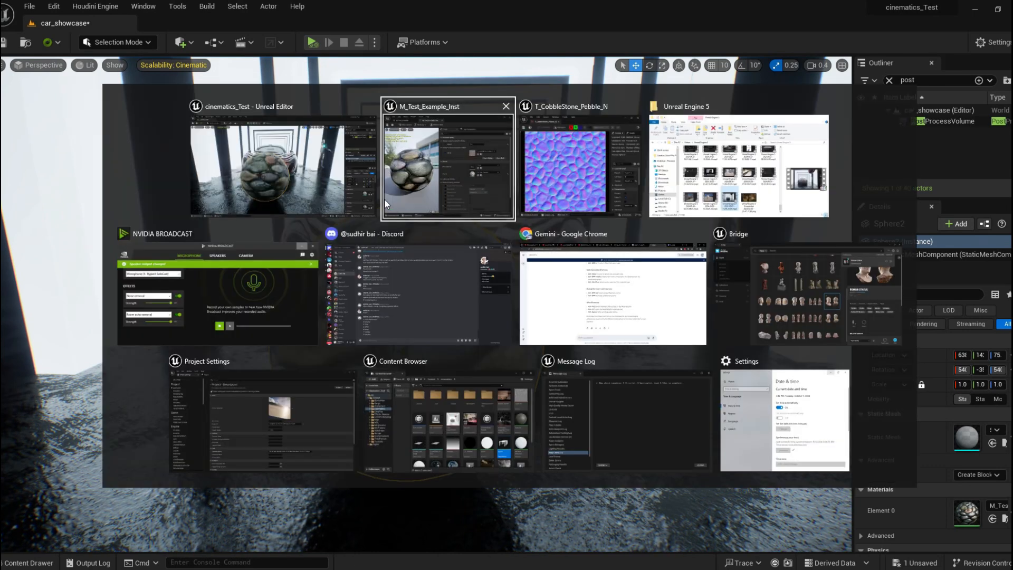
# Set the instance's Metalic value to 0.
pyautogui.moveTo(558, 32); pyautogui.dragTo(739, 57)
pyautogui.click(802, 178)
pyautogui.write('0')
pyautogui.press('Return')
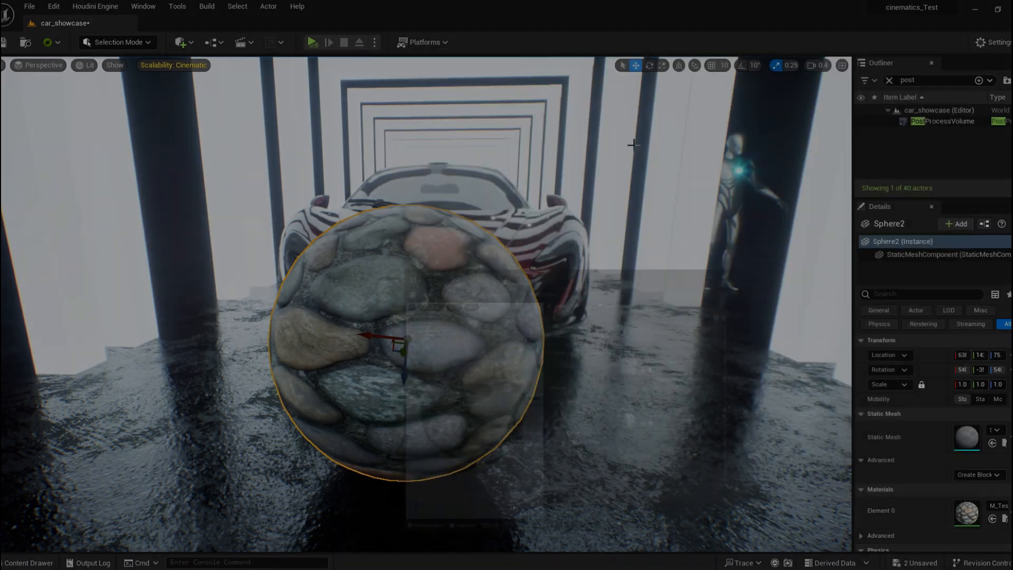
pyautogui.moveTo(437, 174); pyautogui.dragTo(517, 141, button='right')
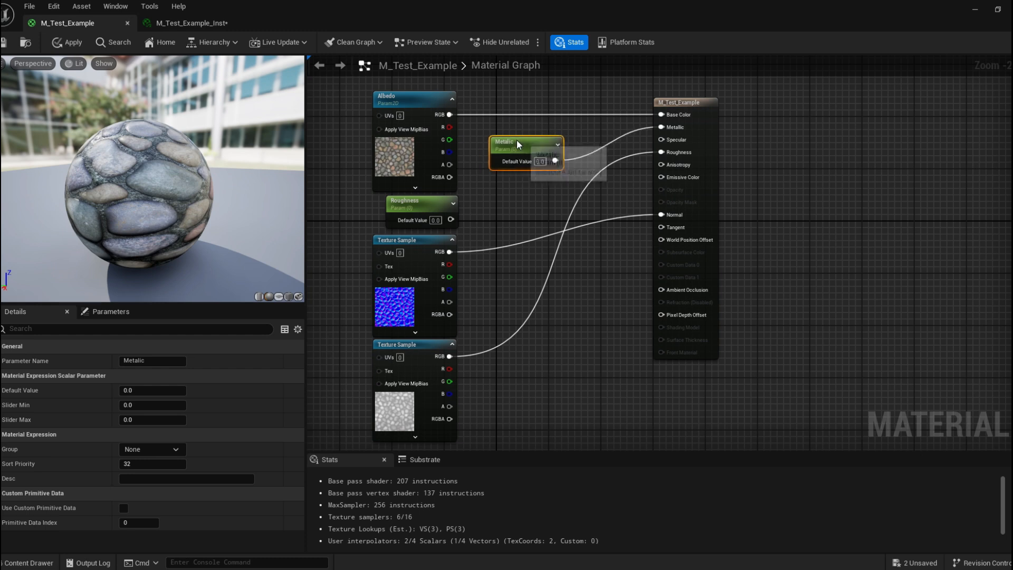
pyautogui.moveTo(525, 148); pyautogui.dragTo(414, 365)
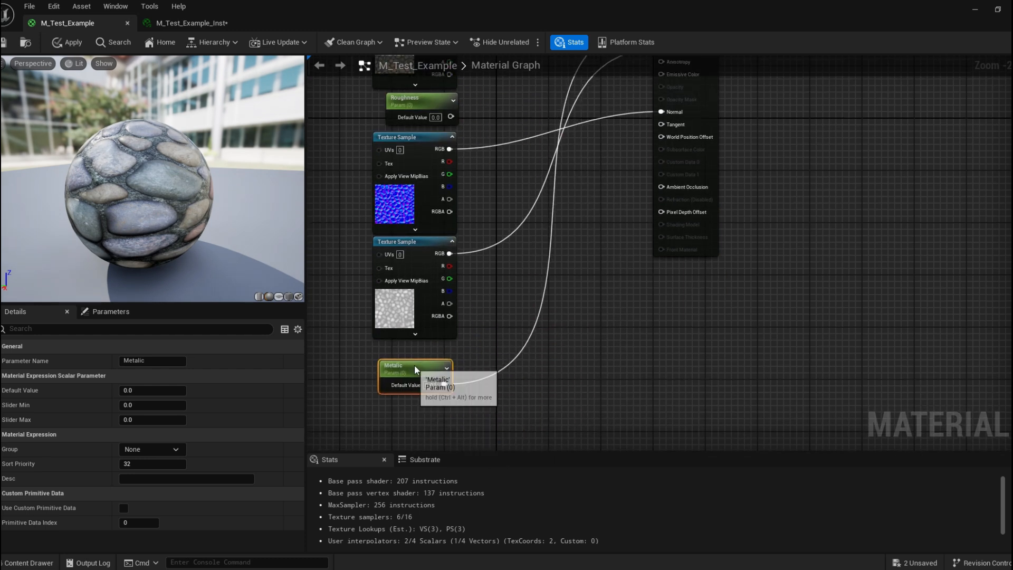
pyautogui.click(417, 254)
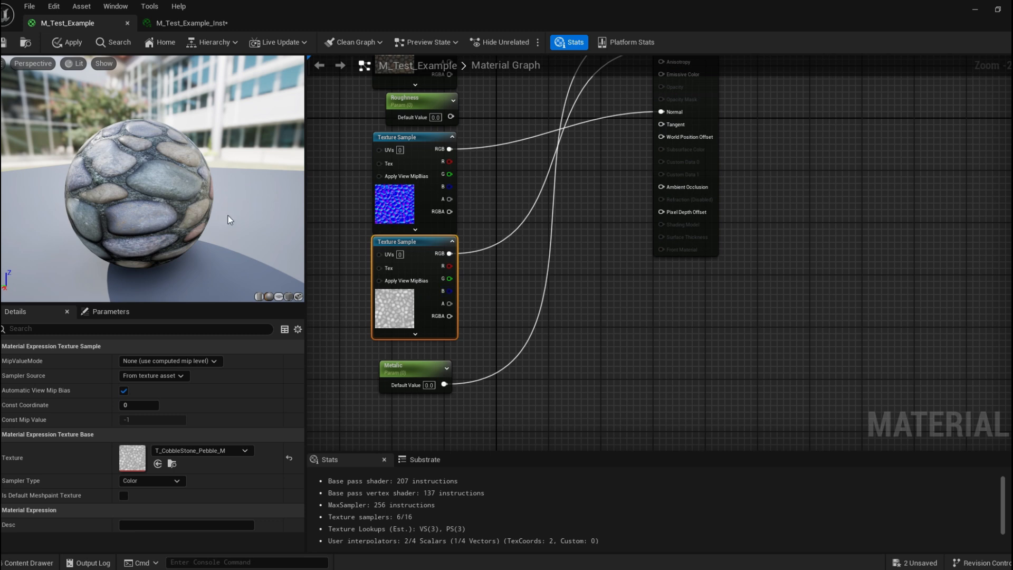
pyautogui.hotkey('ctrl', 'z')
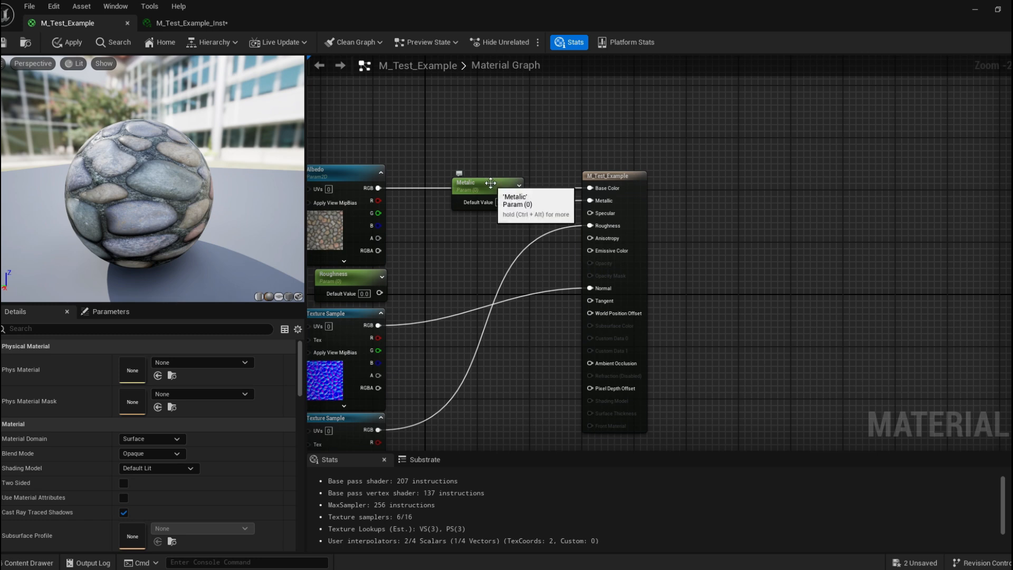
pyautogui.moveTo(490, 183); pyautogui.dragTo(570, 179, button='right')
pyautogui.moveTo(569, 179); pyautogui.dragTo(596, 390)
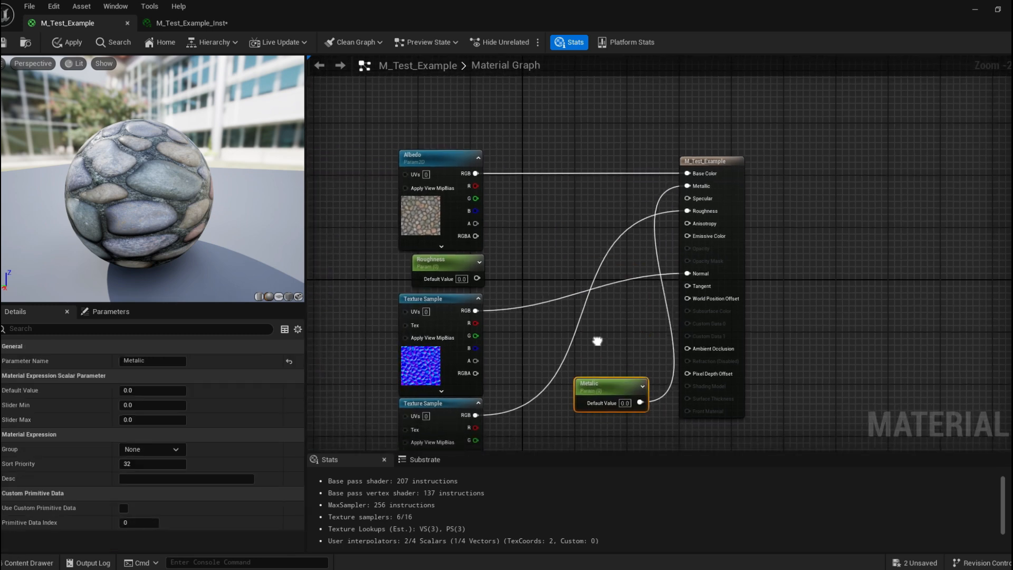
pyautogui.moveTo(597, 341); pyautogui.dragTo(621, 228, button='right')
pyautogui.hotkey('ctrl', 'z')
pyautogui.moveTo(647, 167); pyautogui.dragTo(608, 166, button='right')
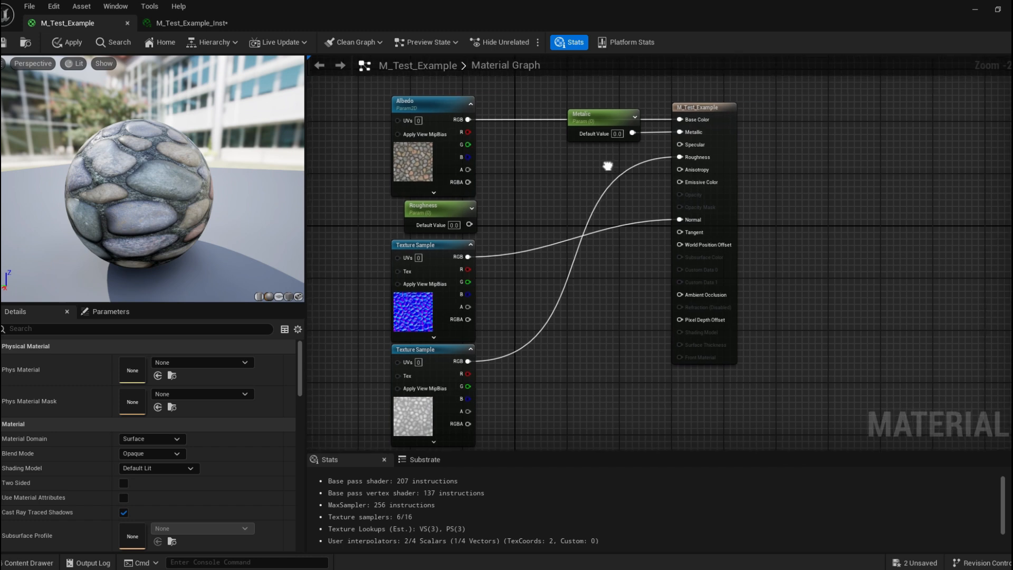
# Disconnect the Metalic parameter from the material's Metallic input.
pyautogui.keyDown('alt'); pyautogui.click(685, 134); pyautogui.keyUp('alt')
pyautogui.moveTo(729, 120); pyautogui.dragTo(774, 125)
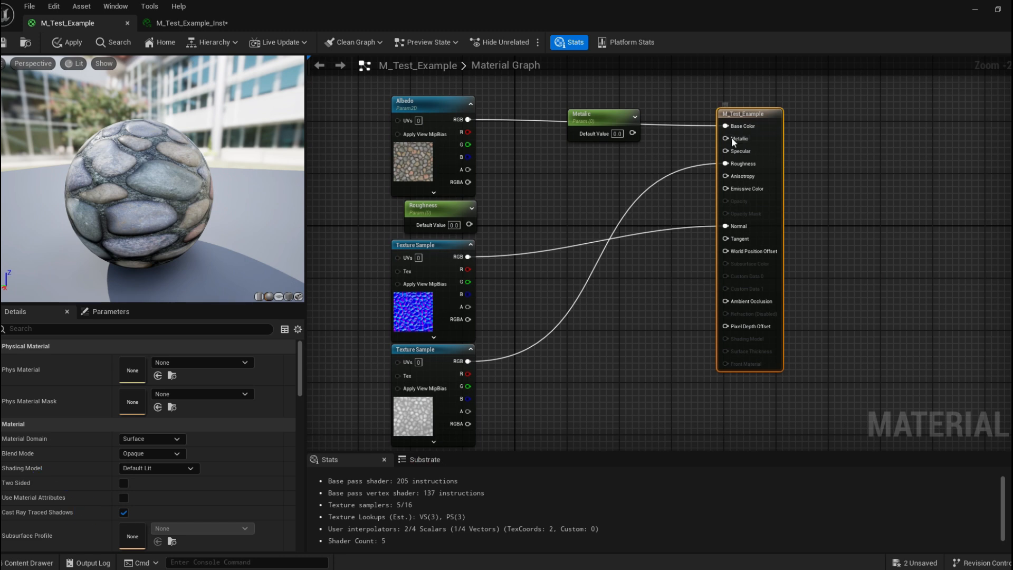
pyautogui.rightClick(731, 138)
pyautogui.click(709, 136)
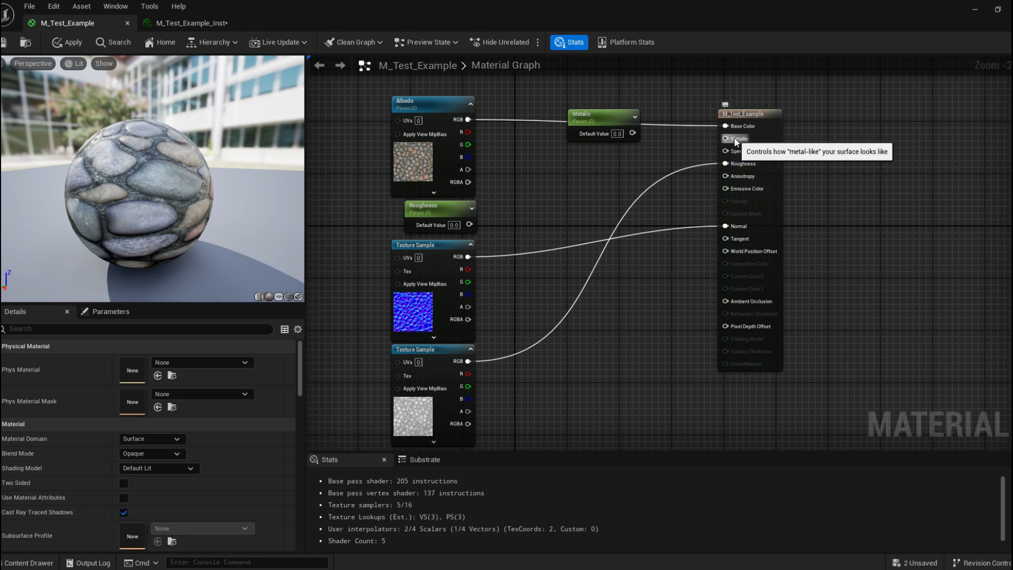
# Promote the material's Metallic input to a new Metallic parameter node and reposition it.
pyautogui.rightClick(733, 137)
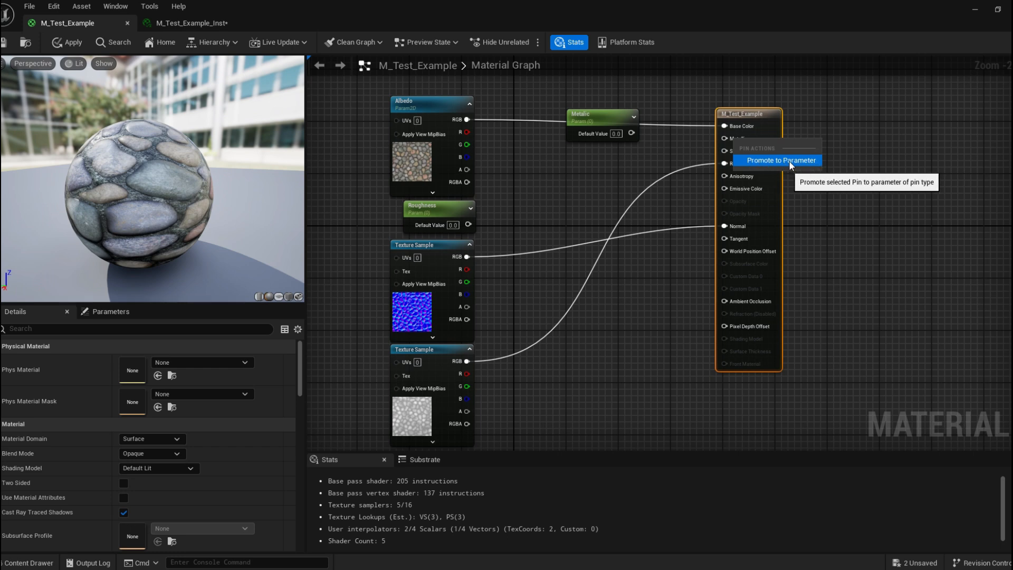
pyautogui.click(619, 207)
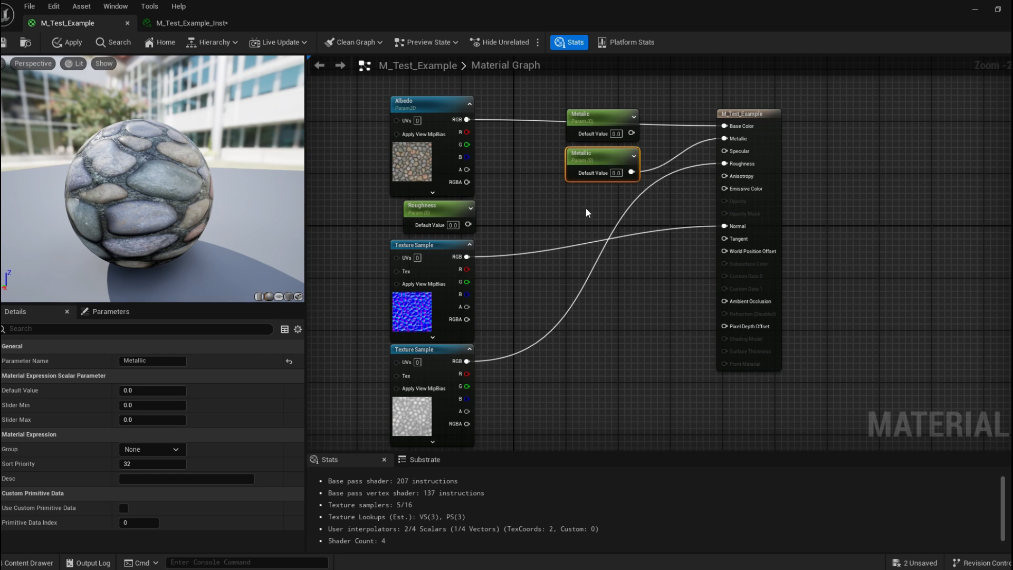
pyautogui.scroll(2, 585, 207)
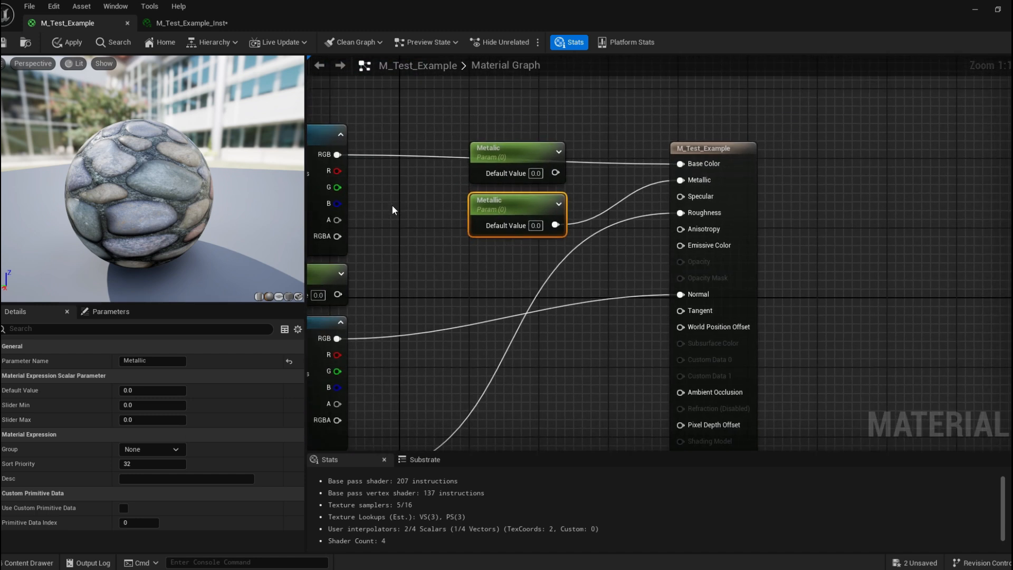
pyautogui.moveTo(532, 249); pyautogui.dragTo(473, 172, button='right')
pyautogui.moveTo(550, 160); pyautogui.dragTo(519, 186, button='right')
# Promote the Specular input to a parameter and rearrange the parameter nodes.
pyautogui.rightClick(590, 145)
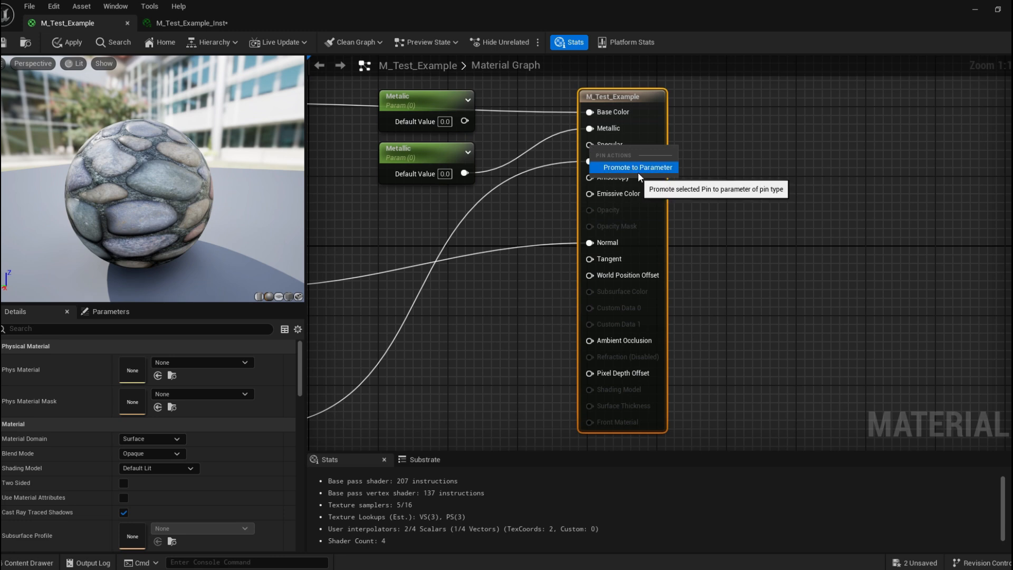
pyautogui.click(671, 169)
pyautogui.moveTo(548, 115); pyautogui.dragTo(405, 211)
pyautogui.moveTo(533, 288); pyautogui.dragTo(527, 204, button='right')
pyautogui.scroll(-1, 529, 262)
# Promote the Ambient Occlusion input to a parameter and move the new node.
pyautogui.rightClick(576, 264)
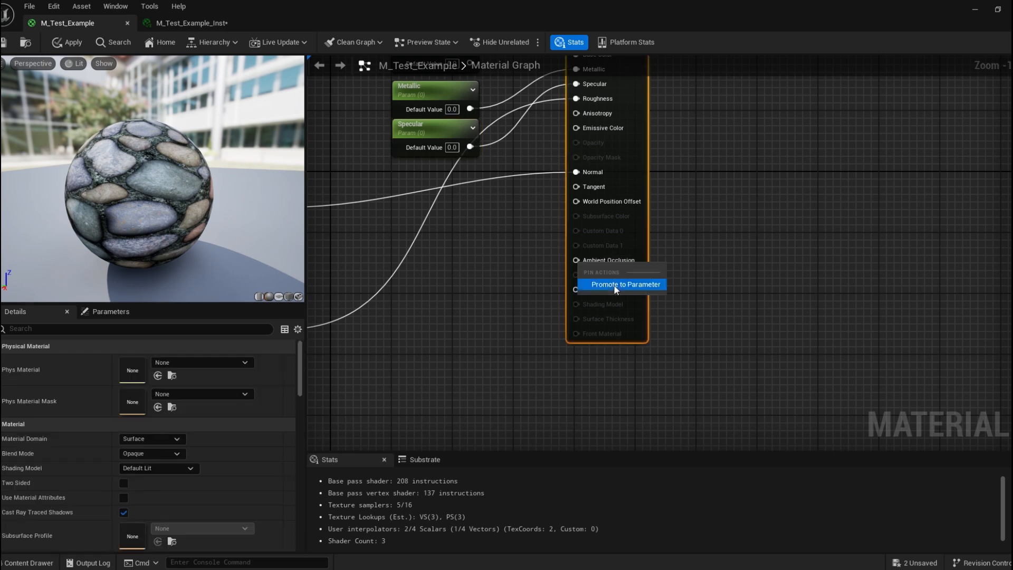
pyautogui.moveTo(539, 121); pyautogui.dragTo(541, 175, button='right')
pyautogui.moveTo(545, 94); pyautogui.dragTo(430, 377)
pyautogui.moveTo(533, 365); pyautogui.dragTo(566, 353, button='right')
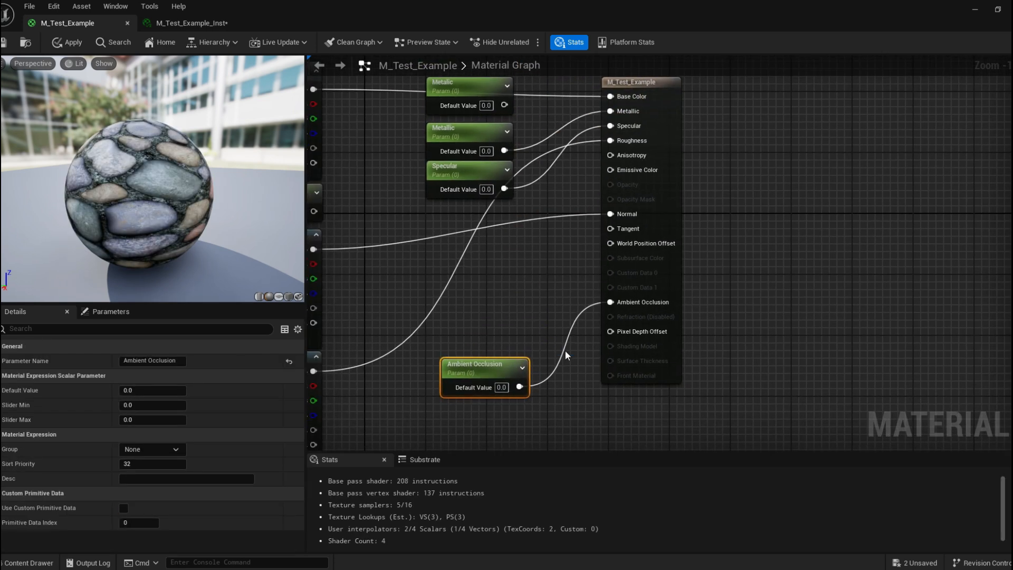
pyautogui.click(490, 415)
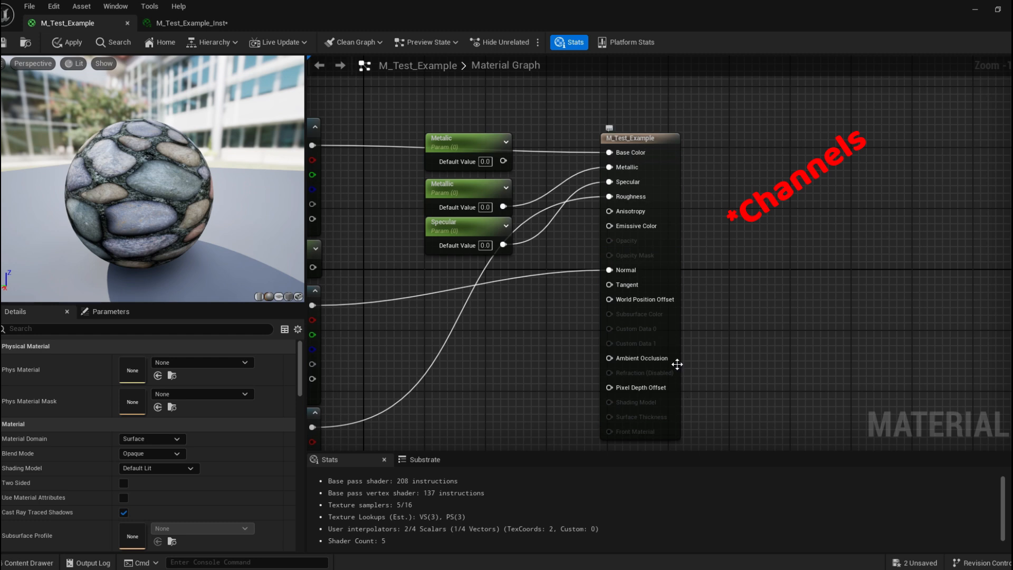
# Inspect the pin actions on the World Position Offset, Ambient Occlusion and Pixel Depth Offset inputs.
pyautogui.rightClick(631, 299)
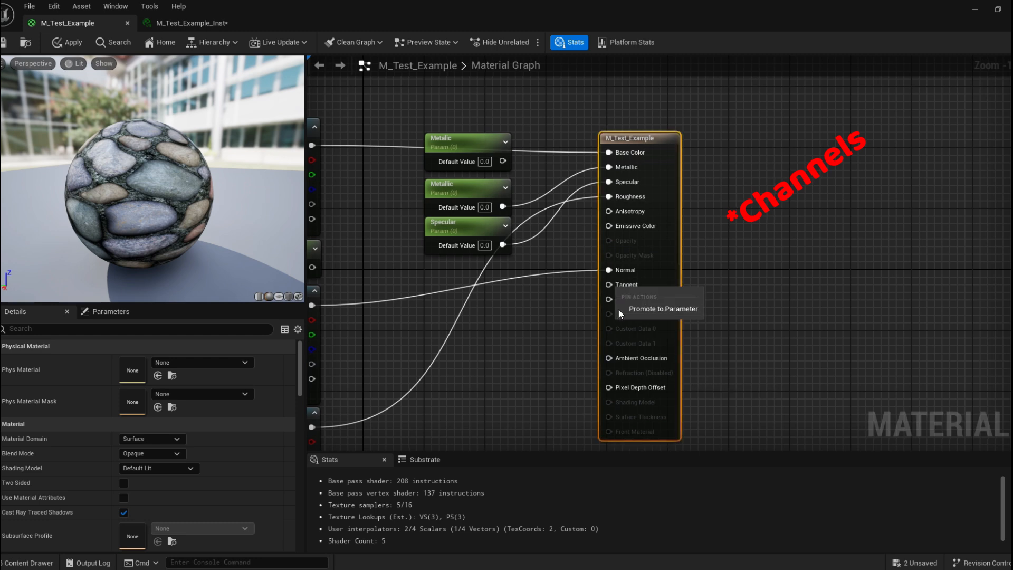
pyautogui.rightClick(628, 363)
pyautogui.rightClick(622, 390)
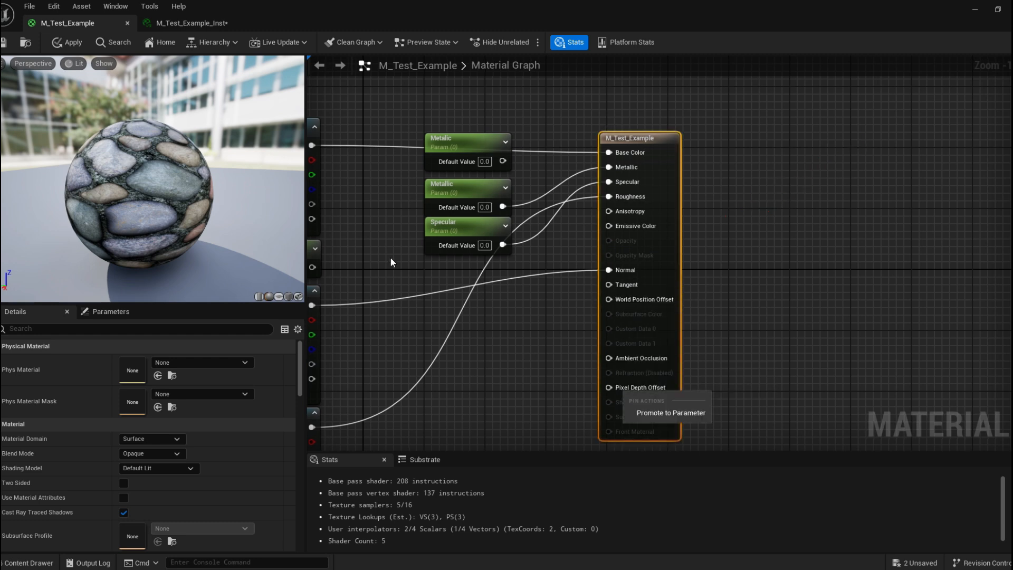
pyautogui.rightClick(395, 254)
# Delete the Specular parameter and the extra Metallic parameter node.
pyautogui.click(382, 213)
pyautogui.moveTo(382, 209); pyautogui.dragTo(393, 238, button='right')
pyautogui.click(484, 255)
pyautogui.press('Delete')
pyautogui.click(474, 216)
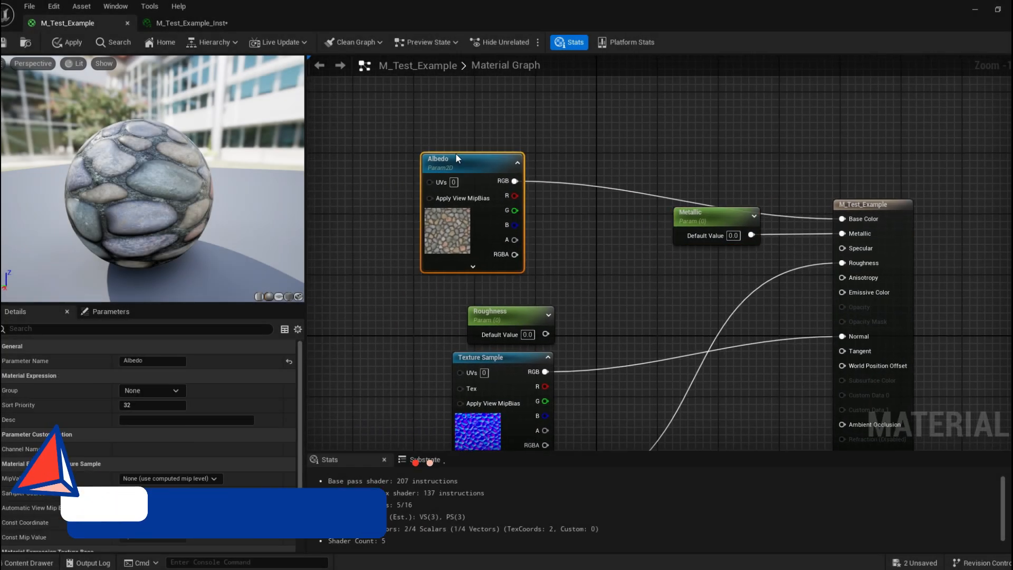
# Add a Constant3Vector node below the Albedo texture parameter.
pyautogui.moveTo(455, 153); pyautogui.dragTo(409, 130)
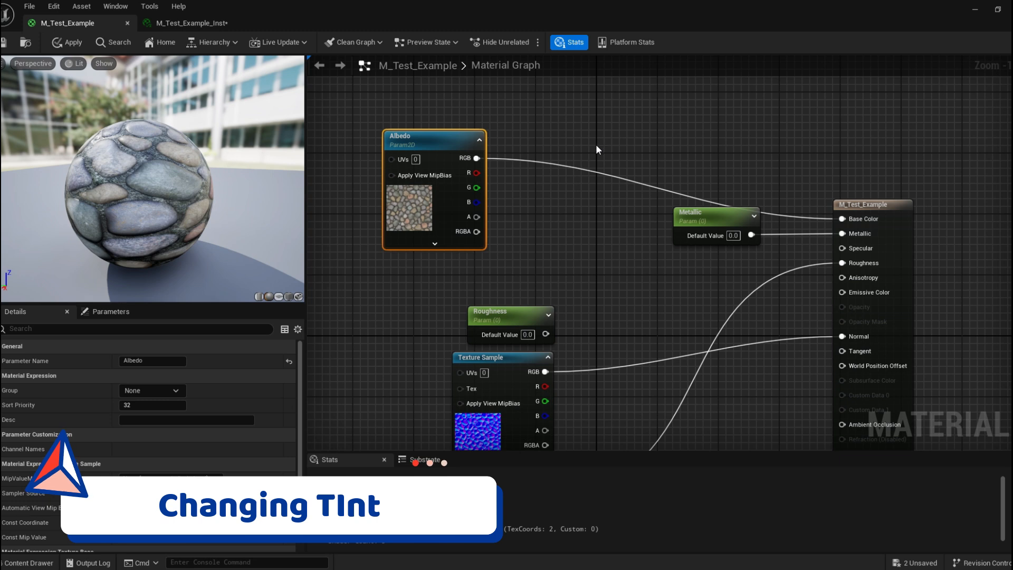
pyautogui.moveTo(161, 191)
pyautogui.mouseDown()
pyautogui.moveTo(190, 192)
pyautogui.moveTo(132, 193)
pyautogui.moveTo(159, 194)
pyautogui.moveTo(143, 201)
pyautogui.mouseUp()
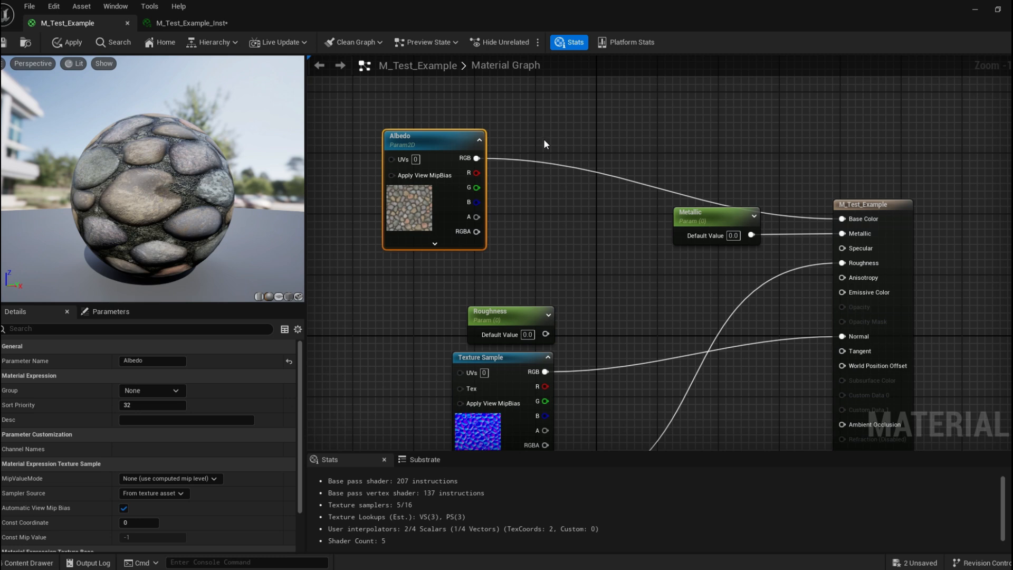
pyautogui.click(577, 116)
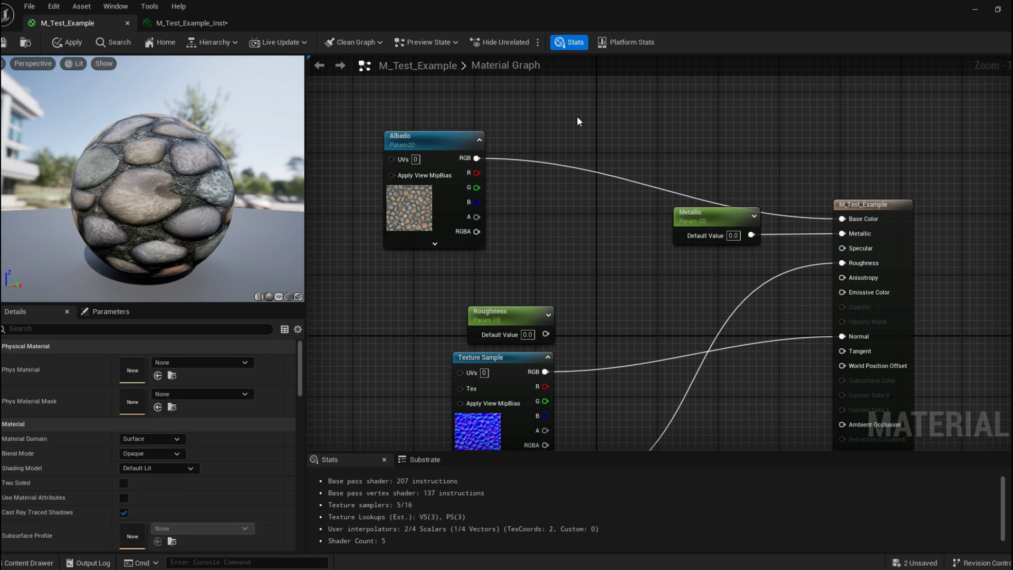
pyautogui.click(577, 116)
pyautogui.moveTo(580, 121); pyautogui.dragTo(531, 165)
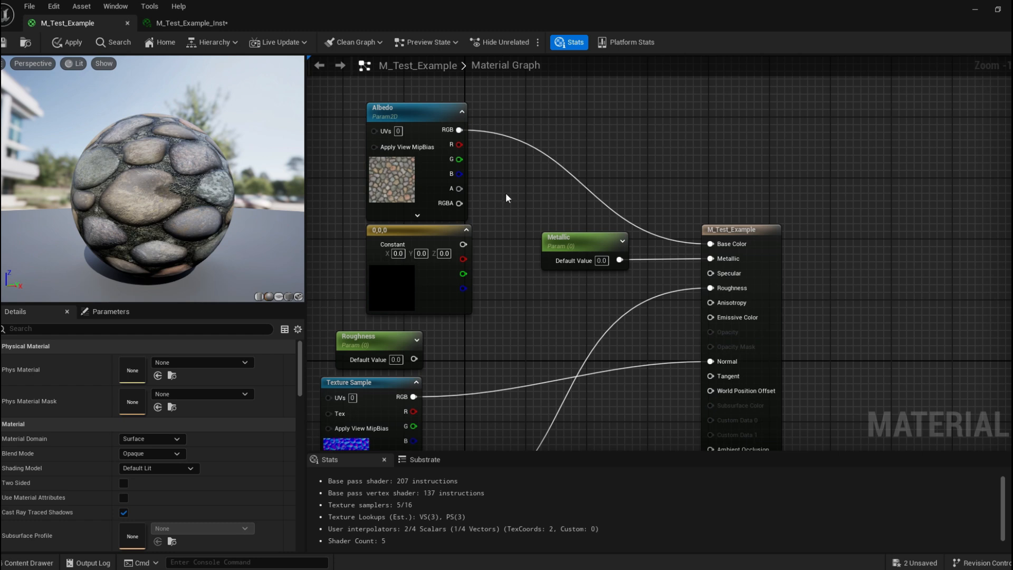
# Add a Multiply node and feed the Albedo RGB output into its A input.
pyautogui.rightClick(552, 115)
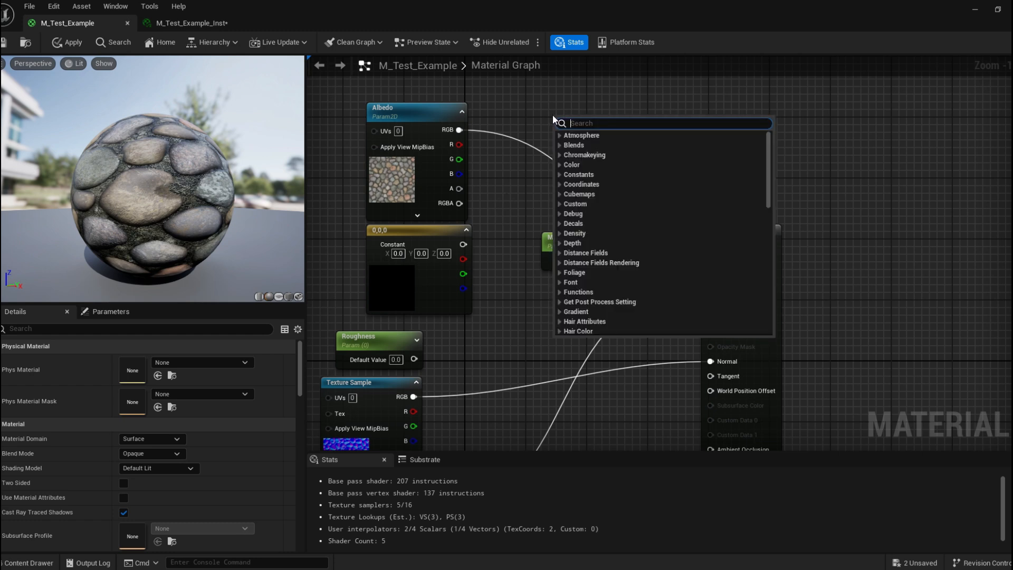
pyautogui.write('mu')
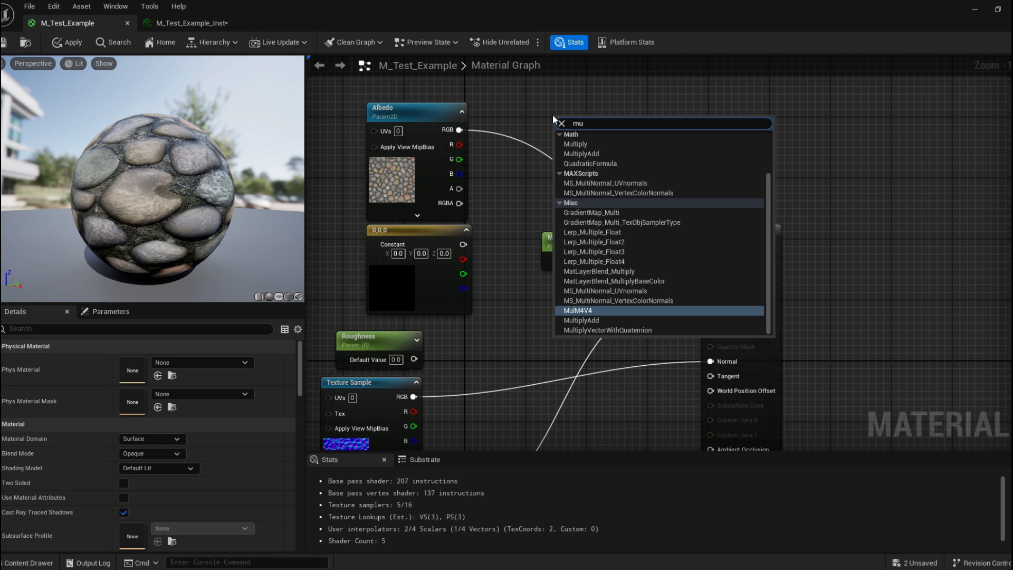
pyautogui.write('ltip')
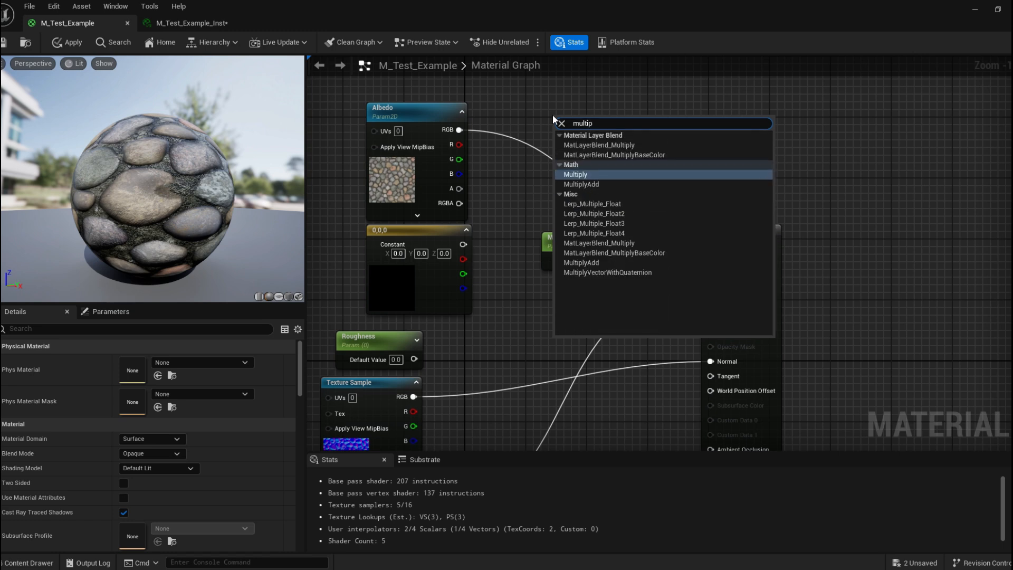
pyautogui.press('Return')
pyautogui.moveTo(549, 117); pyautogui.dragTo(456, 131)
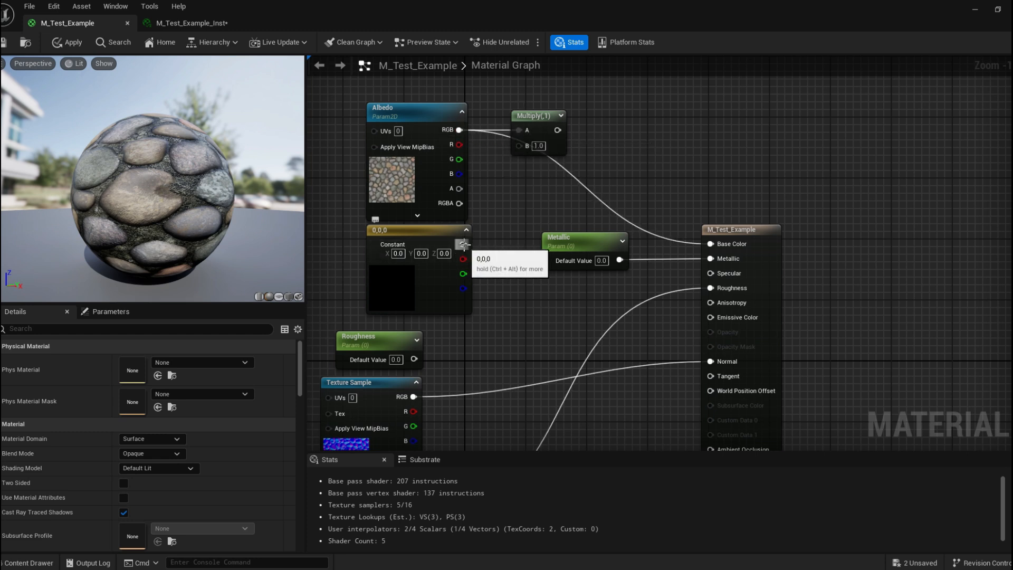
# Wire the constant into the Multiply's B input and the Multiply output into Base Color.
pyautogui.moveTo(463, 245); pyautogui.dragTo(710, 244)
pyautogui.moveTo(207, 244); pyautogui.dragTo(126, 222)
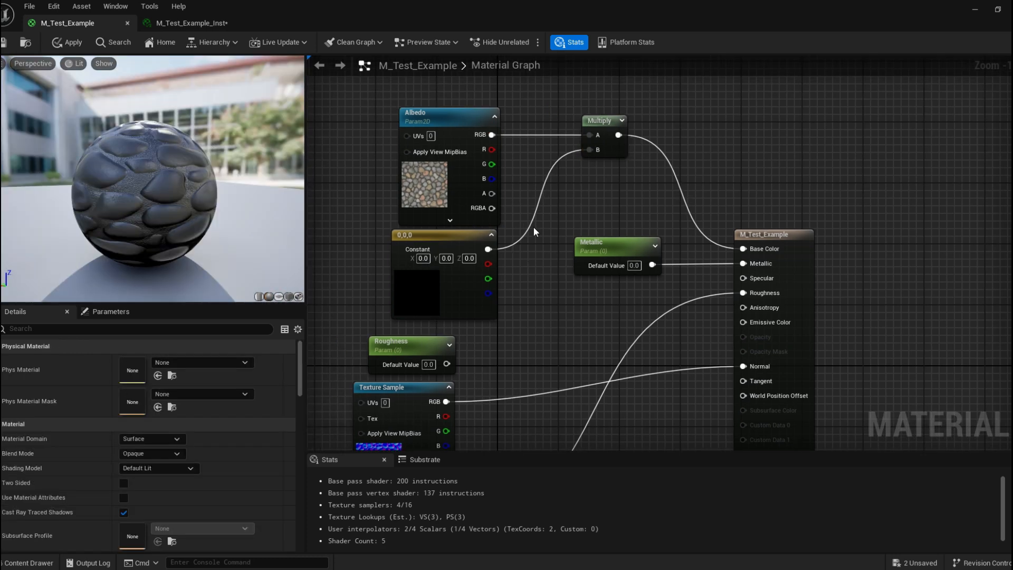
pyautogui.moveTo(175, 163)
pyautogui.mouseDown()
pyautogui.moveTo(191, 179)
pyautogui.moveTo(156, 166)
pyautogui.mouseUp()
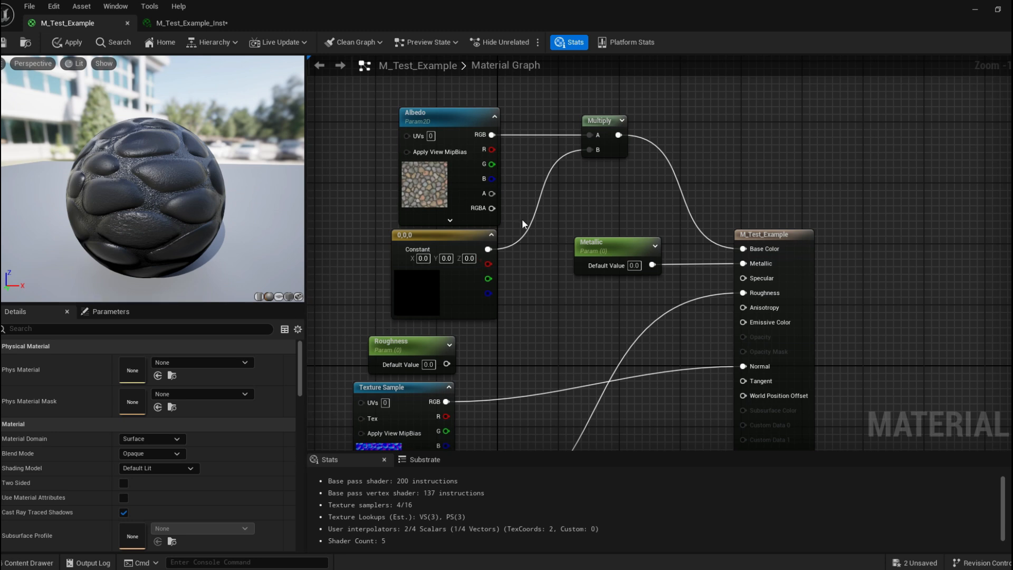
# Set the constant's colour to white (1, 1, 1).
pyautogui.doubleClick(417, 296)
pyautogui.moveTo(613, 290); pyautogui.dragTo(749, 122)
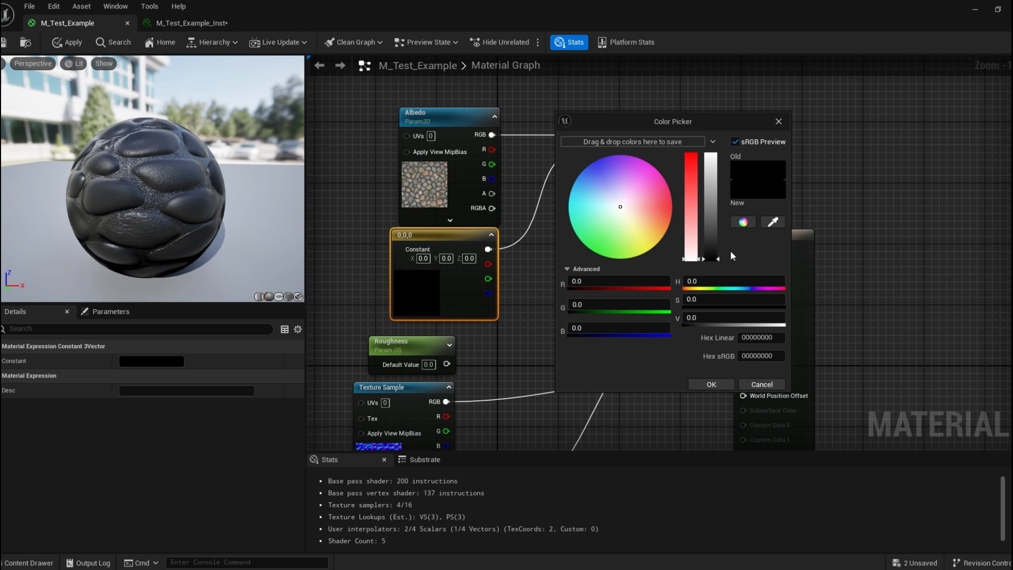
pyautogui.moveTo(714, 260); pyautogui.dragTo(728, 153)
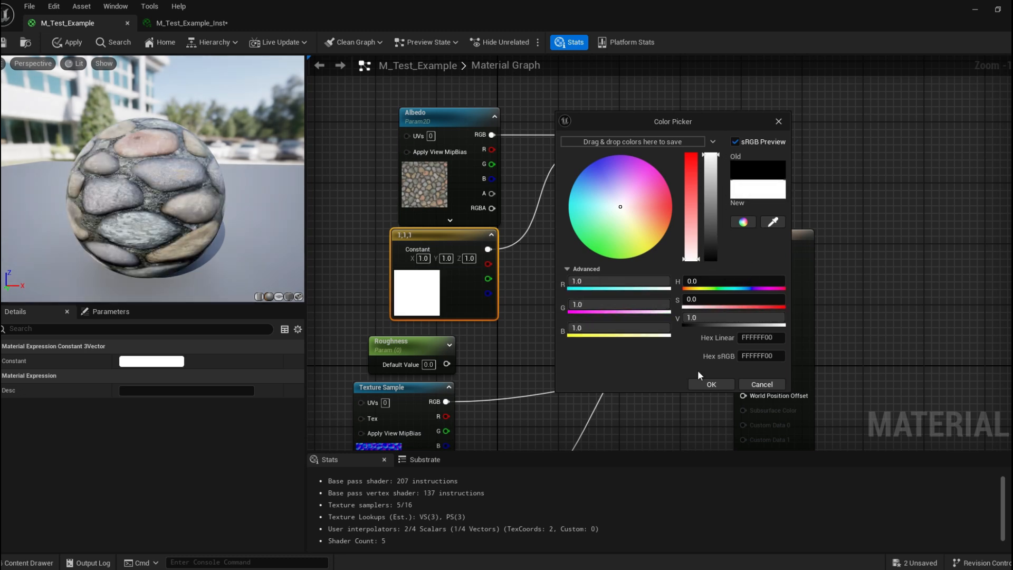
pyautogui.click(701, 383)
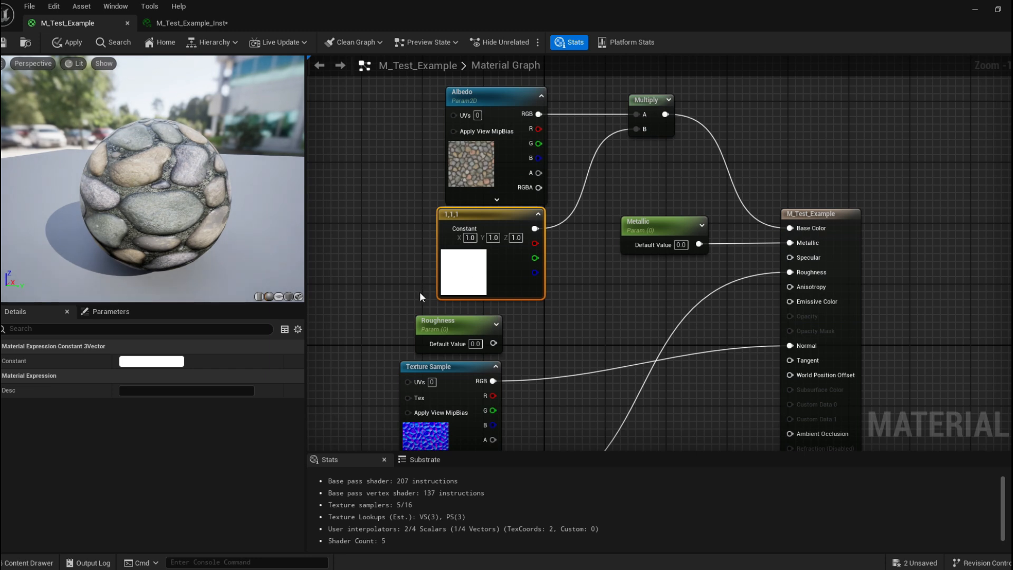
# Save the material after reopening and confirming the constant's colour picker.
pyautogui.moveTo(629, 176); pyautogui.dragTo(603, 198, button='right')
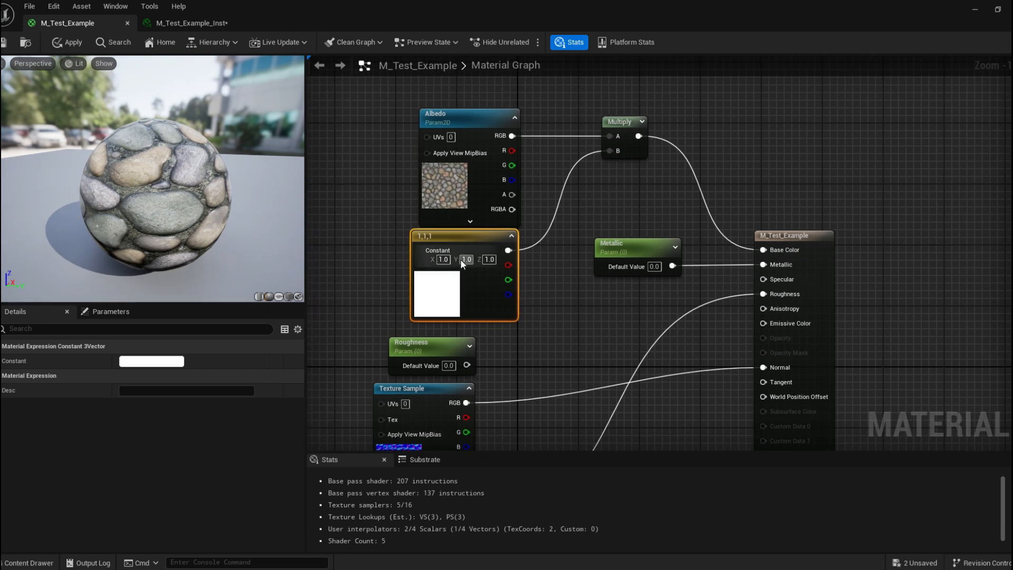
pyautogui.doubleClick(423, 296)
pyautogui.moveTo(593, 288); pyautogui.dragTo(649, 126)
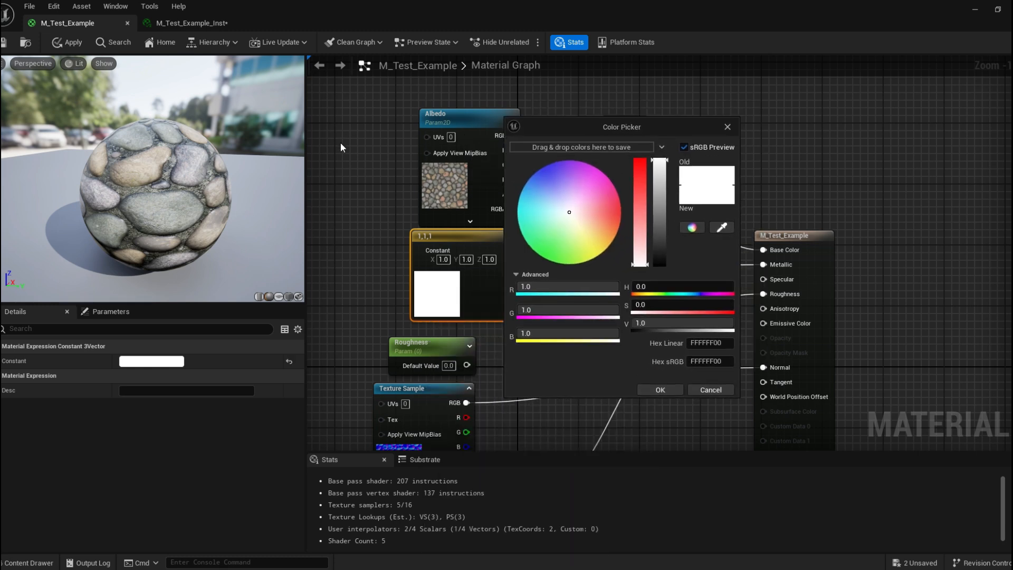
pyautogui.click(651, 389)
pyautogui.click(3, 42)
pyautogui.moveTo(667, 142)
pyautogui.mouseDown(button='right')
pyautogui.moveTo(630, 149)
pyautogui.moveTo(663, 143)
pyautogui.mouseUp(button='right')
pyautogui.moveTo(596, 173); pyautogui.dragTo(547, 218, button='right')
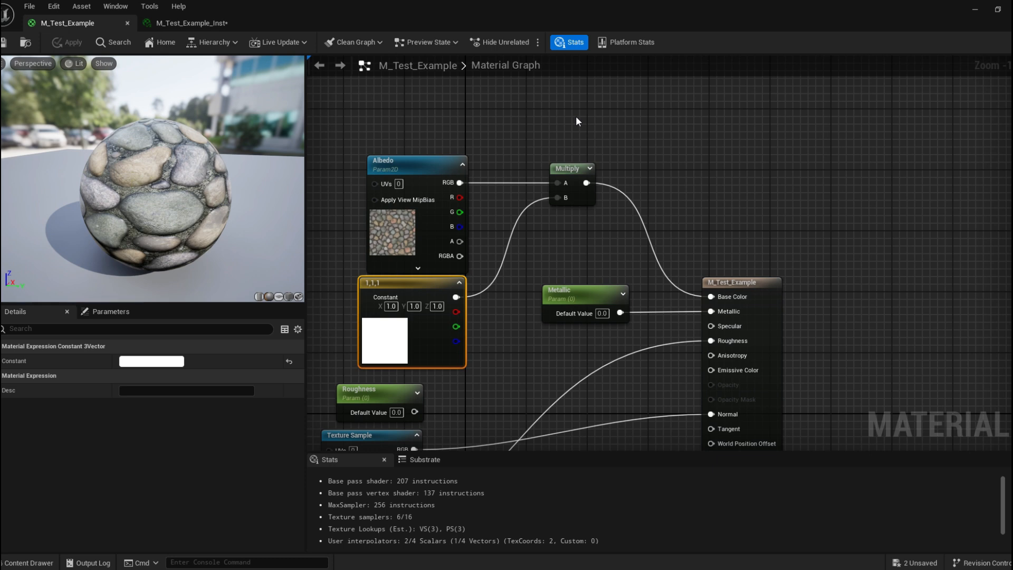
pyautogui.moveTo(576, 122); pyautogui.dragTo(558, 148, button='right')
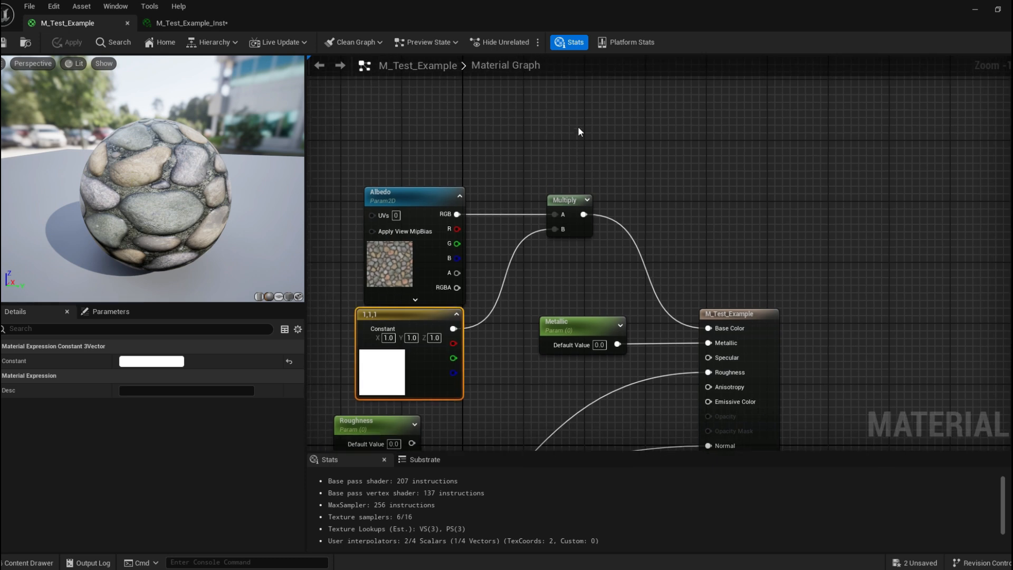
pyautogui.click(556, 115)
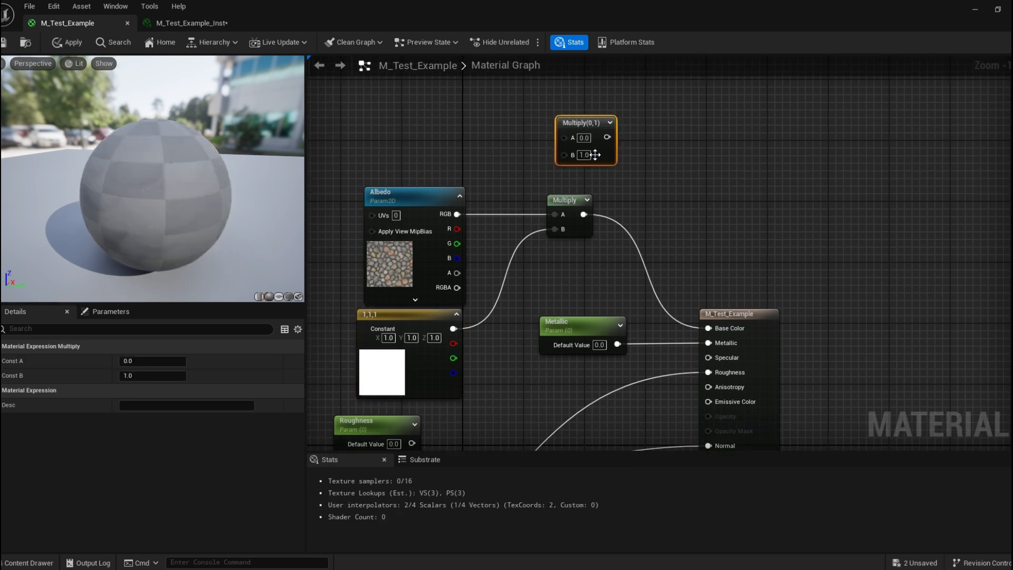
pyautogui.moveTo(581, 131); pyautogui.dragTo(574, 131)
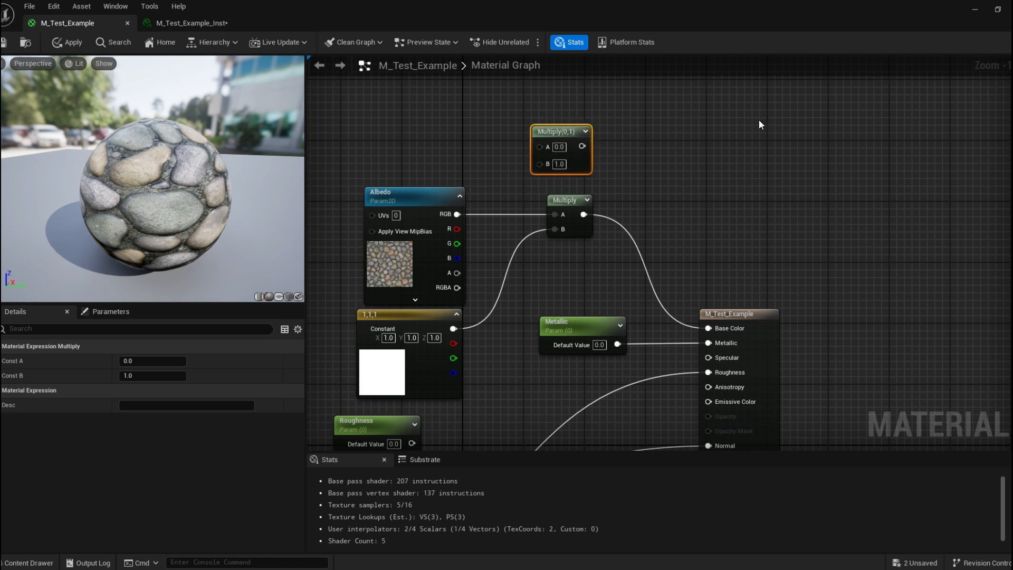
pyautogui.press('Delete')
# Tint the albedo by setting the constant to light purple (0.583264, 0.366379, 1) and save the material.
pyautogui.moveTo(556, 152); pyautogui.dragTo(602, 121, button='right')
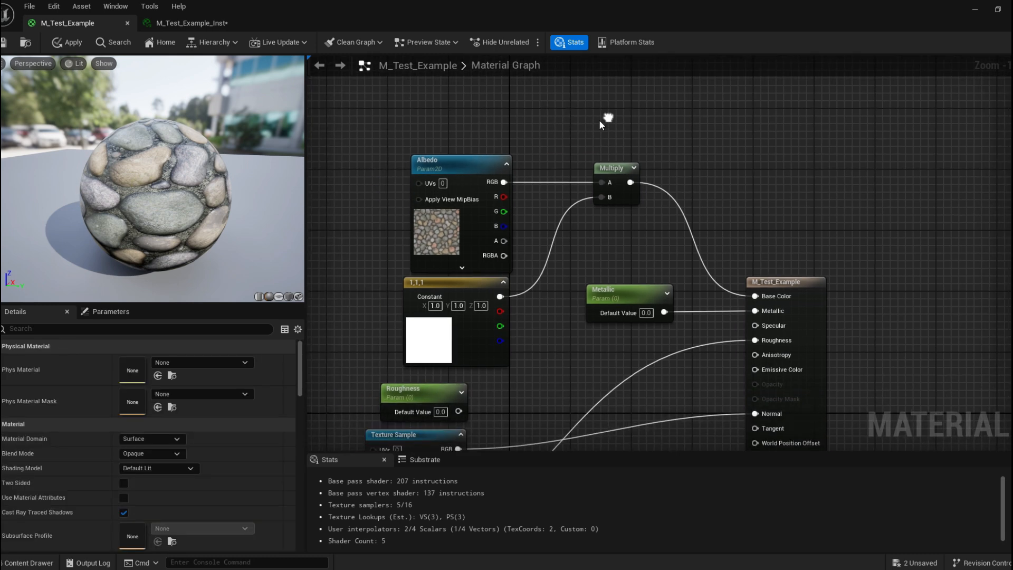
pyautogui.moveTo(555, 170); pyautogui.dragTo(548, 135, button='right')
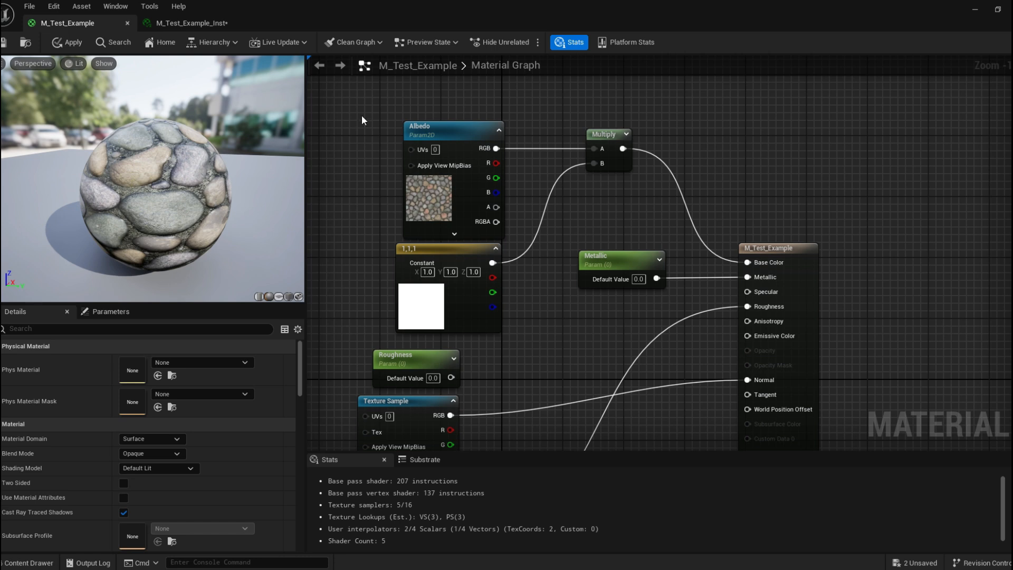
pyautogui.moveTo(400, 134); pyautogui.dragTo(448, 131, button='right')
pyautogui.moveTo(643, 147); pyautogui.dragTo(567, 136, button='right')
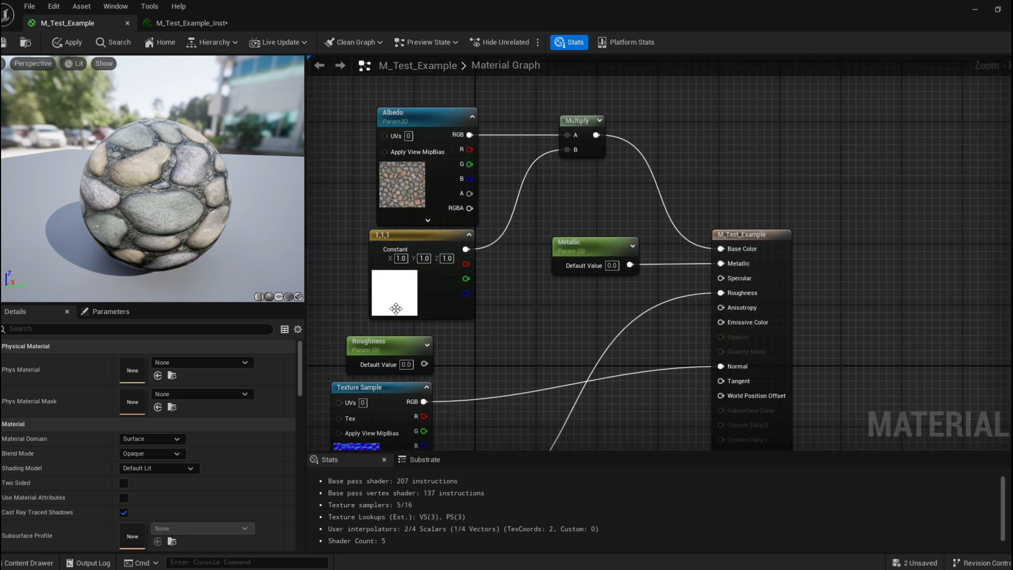
pyautogui.doubleClick(394, 306)
pyautogui.moveTo(525, 360); pyautogui.dragTo(525, 345)
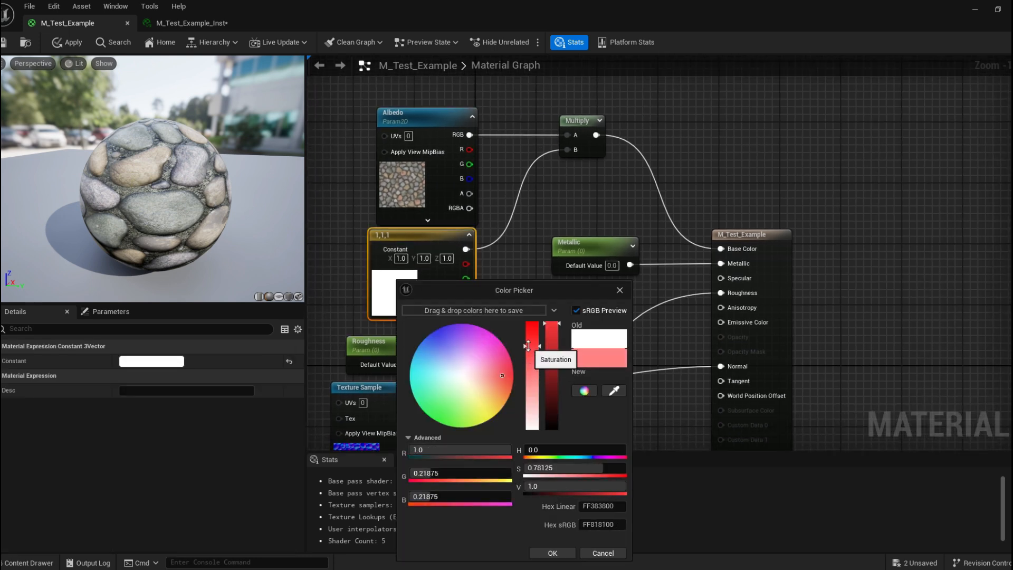
pyautogui.moveTo(478, 381); pyautogui.dragTo(457, 343)
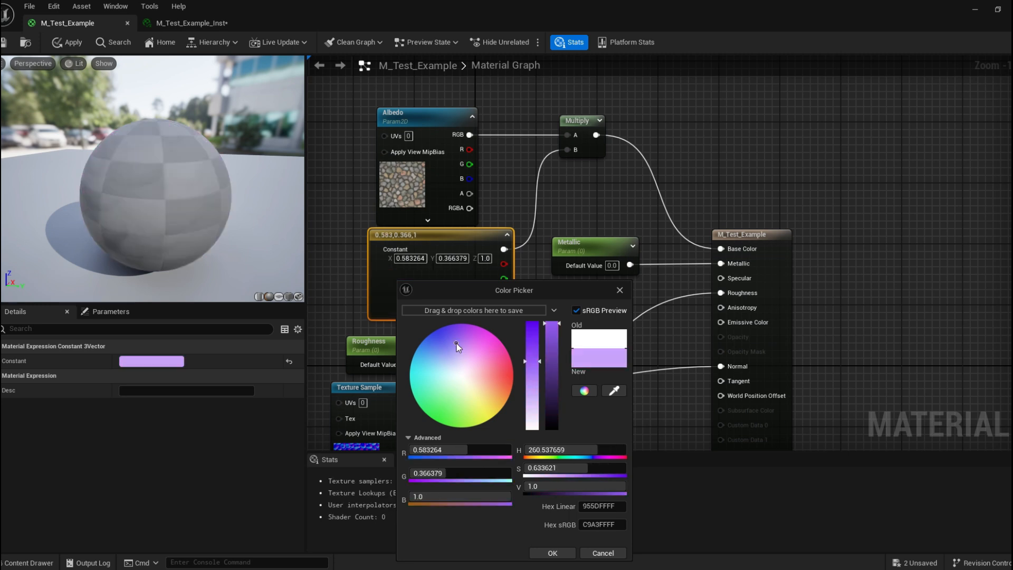
pyautogui.click(552, 552)
pyautogui.hotkey('ctrl', 's')
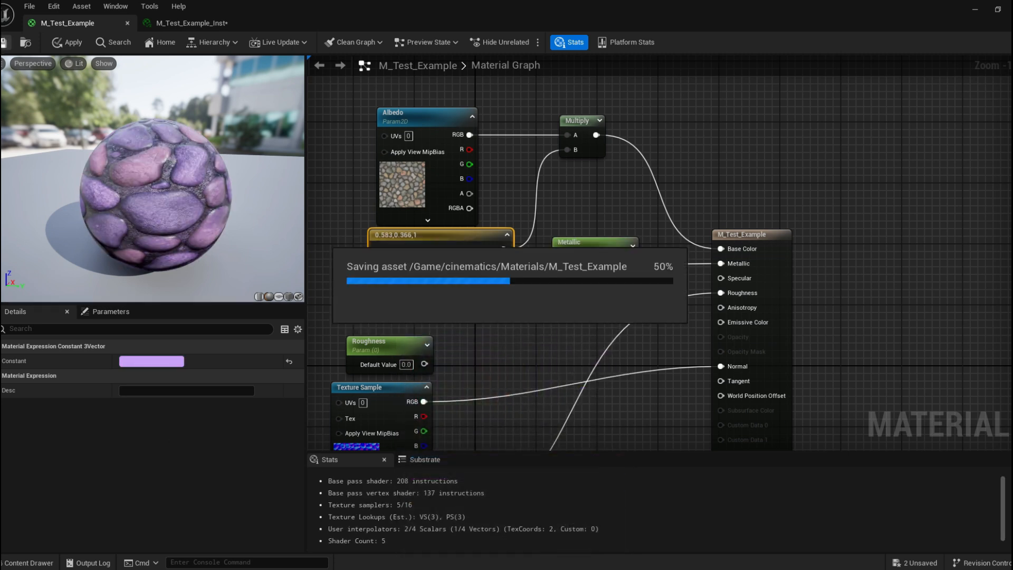
# Convert the colour constant into a vector parameter named Tint.
pyautogui.moveTo(480, 7); pyautogui.dragTo(817, 139)
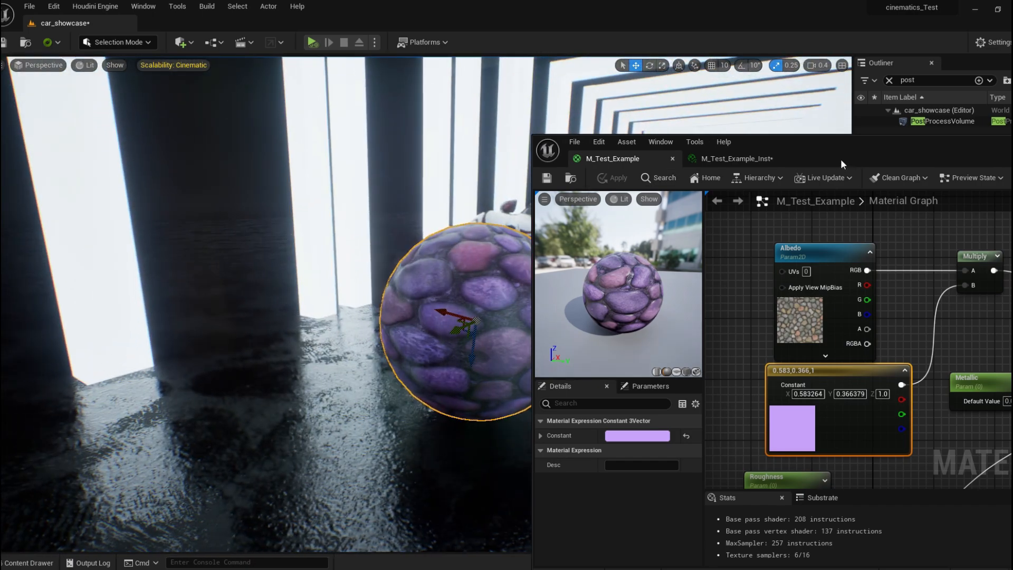
pyautogui.moveTo(840, 159); pyautogui.dragTo(622, 2)
pyautogui.moveTo(414, 220); pyautogui.dragTo(482, 251, button='right')
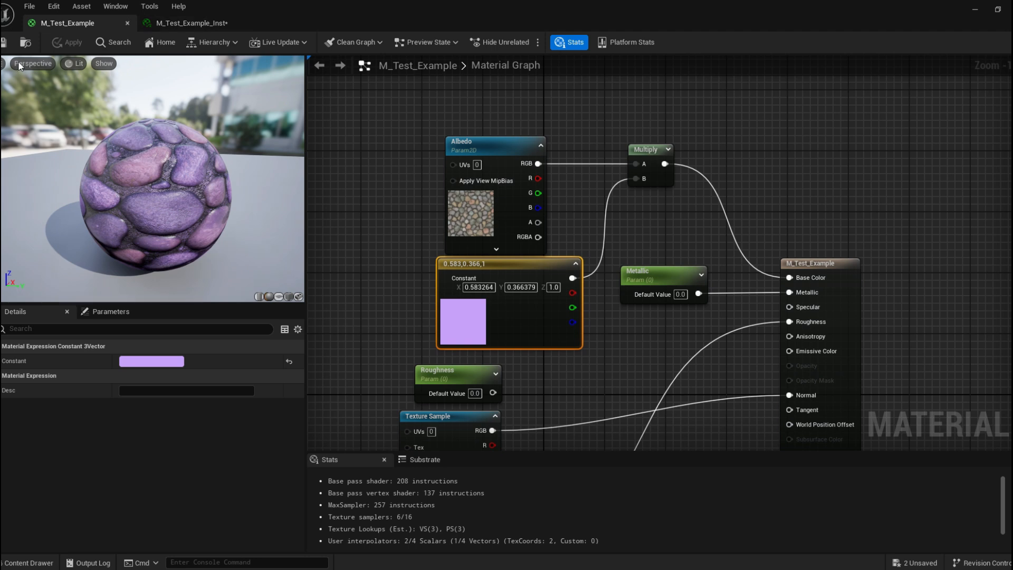
pyautogui.rightClick(499, 265)
pyautogui.click(587, 290)
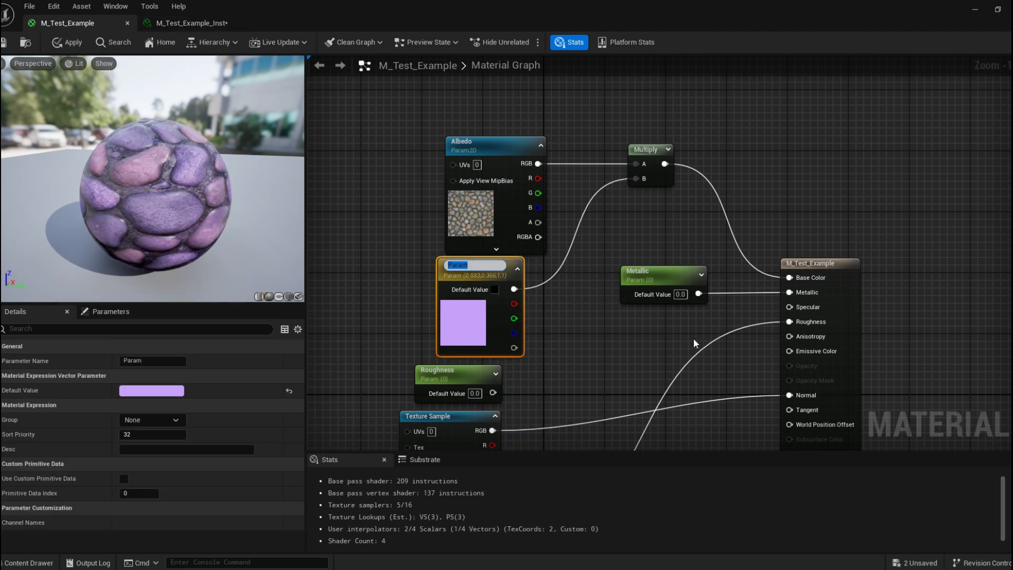
pyautogui.write('Tint')
pyautogui.press('Return')
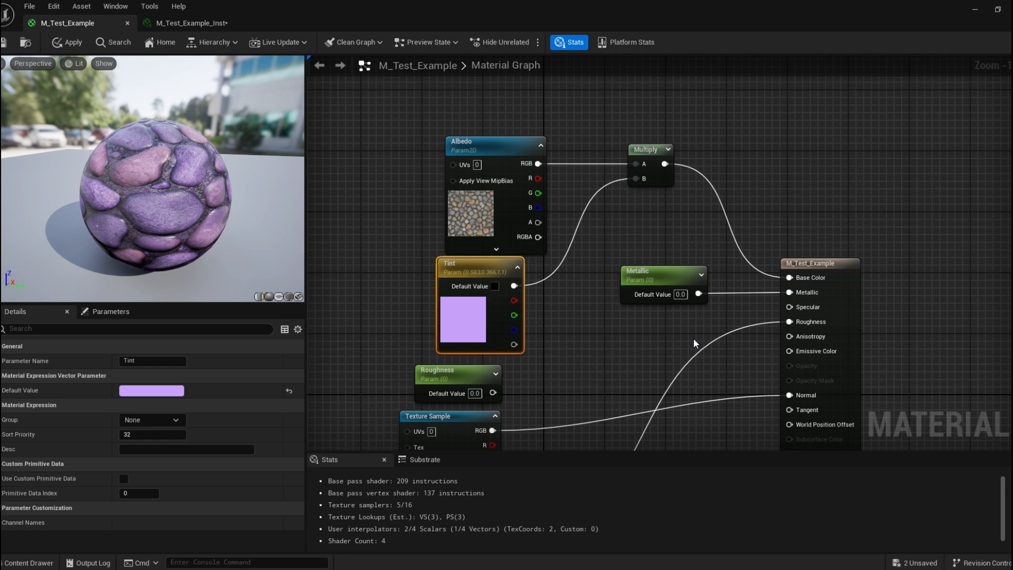
# Set the Tint parameter's default value to white and save the material.
pyautogui.click(593, 354)
pyautogui.click(495, 286)
pyautogui.moveTo(650, 395); pyautogui.dragTo(654, 323)
pyautogui.click(653, 553)
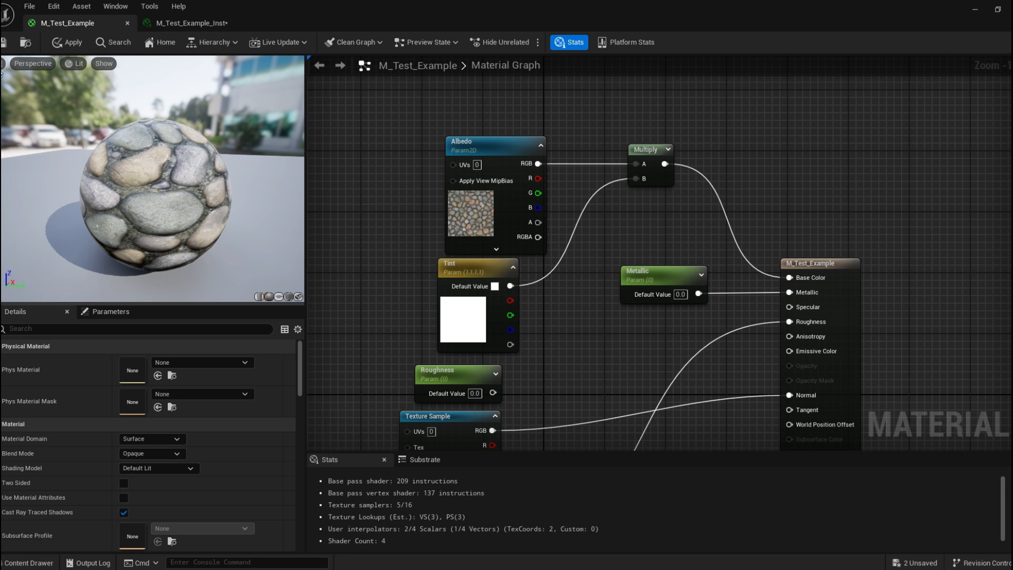
pyautogui.click(3, 42)
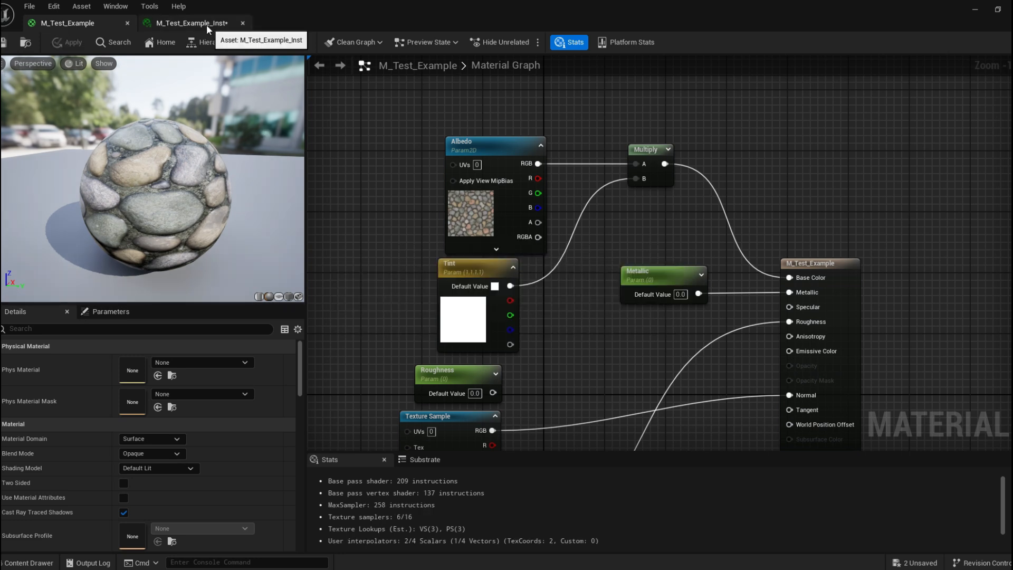
# Enable the Tint override in the material instance and preview a yellow tint, cancelling the colour picker.
pyautogui.click(207, 25)
pyautogui.moveTo(493, 2); pyautogui.dragTo(903, 65)
pyautogui.click(810, 260)
pyautogui.click(930, 262)
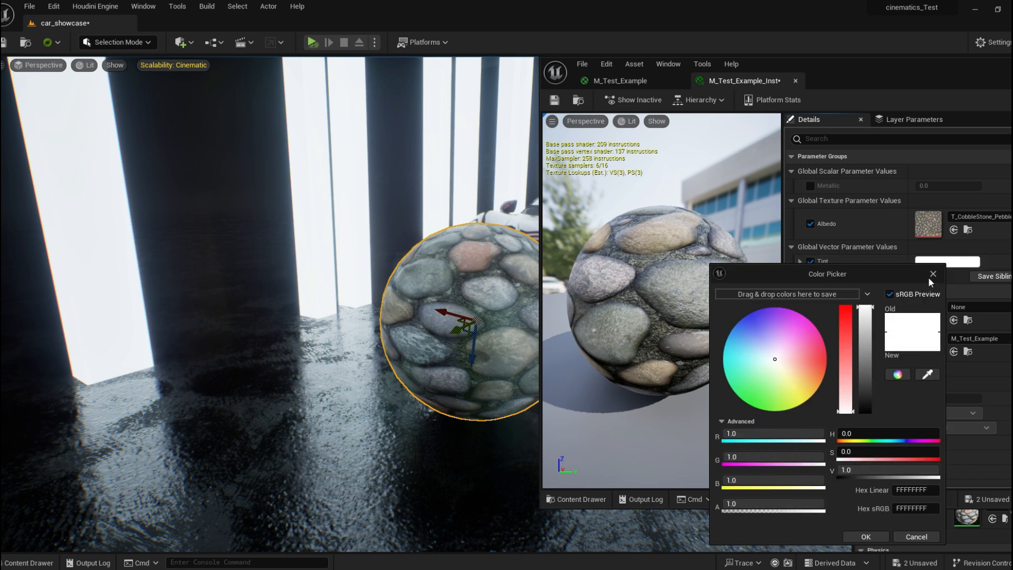
pyautogui.moveTo(776, 358); pyautogui.dragTo(795, 395)
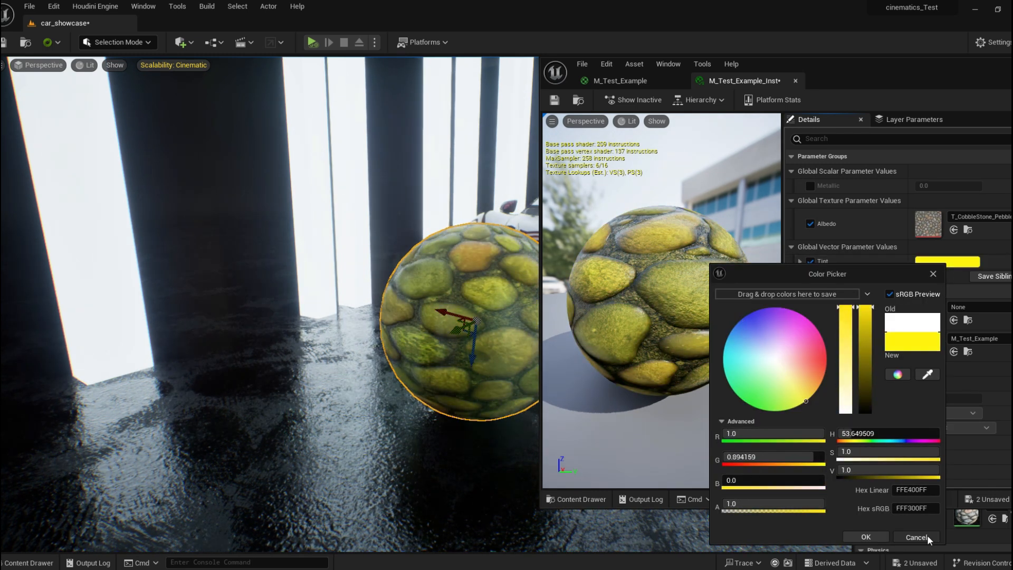
pyautogui.click(916, 536)
# Rearrange the Albedo, Tint and Multiply nodes in the material graph to make room.
pyautogui.moveTo(827, 63); pyautogui.dragTo(689, 64)
pyautogui.click(479, 82)
pyautogui.doubleClick(739, 79)
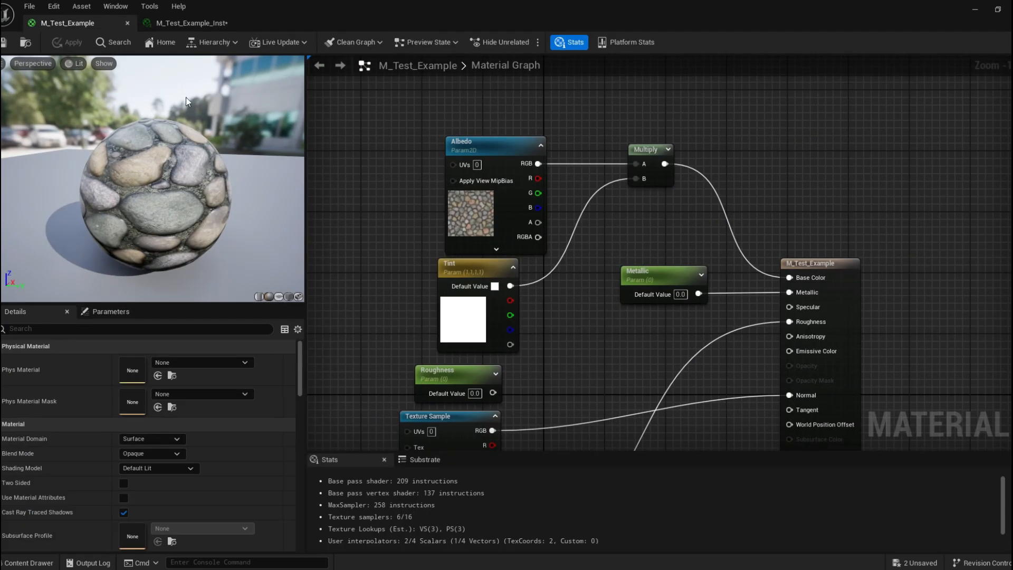
pyautogui.moveTo(414, 176); pyautogui.dragTo(371, 157, button='right')
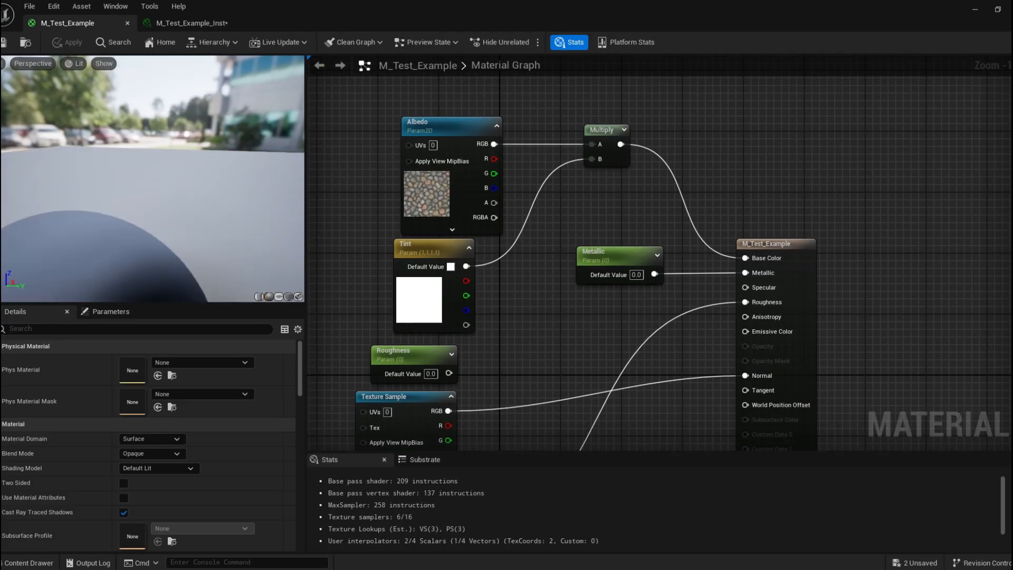
pyautogui.scroll(-5, 177, 223)
pyautogui.moveTo(384, 199); pyautogui.dragTo(422, 207, button='right')
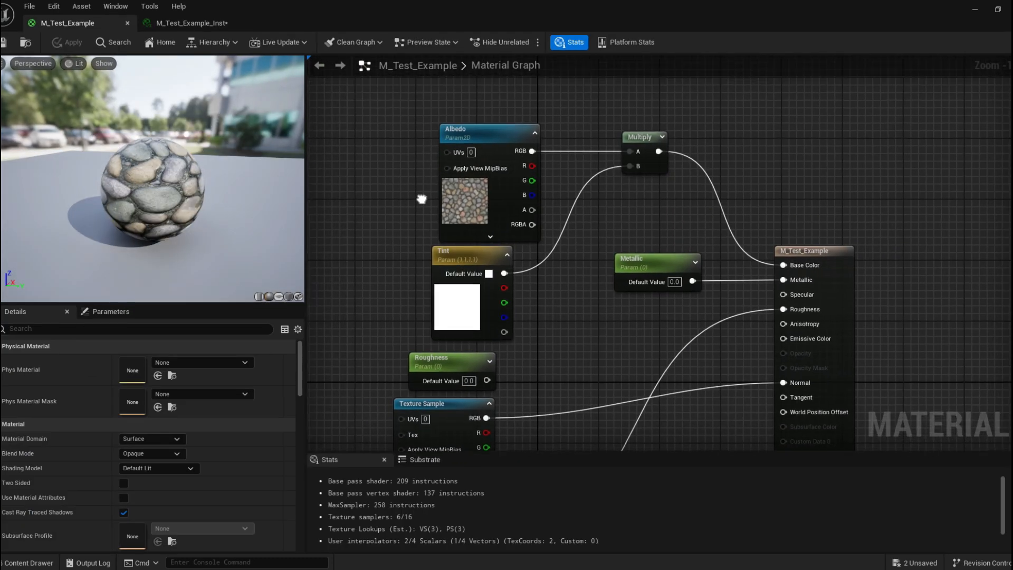
pyautogui.click(438, 124)
pyautogui.moveTo(439, 125); pyautogui.dragTo(370, 116)
pyautogui.moveTo(460, 257); pyautogui.dragTo(415, 250)
pyautogui.moveTo(558, 203); pyautogui.dragTo(469, 229, button='right')
pyautogui.moveTo(561, 161); pyautogui.dragTo(446, 153)
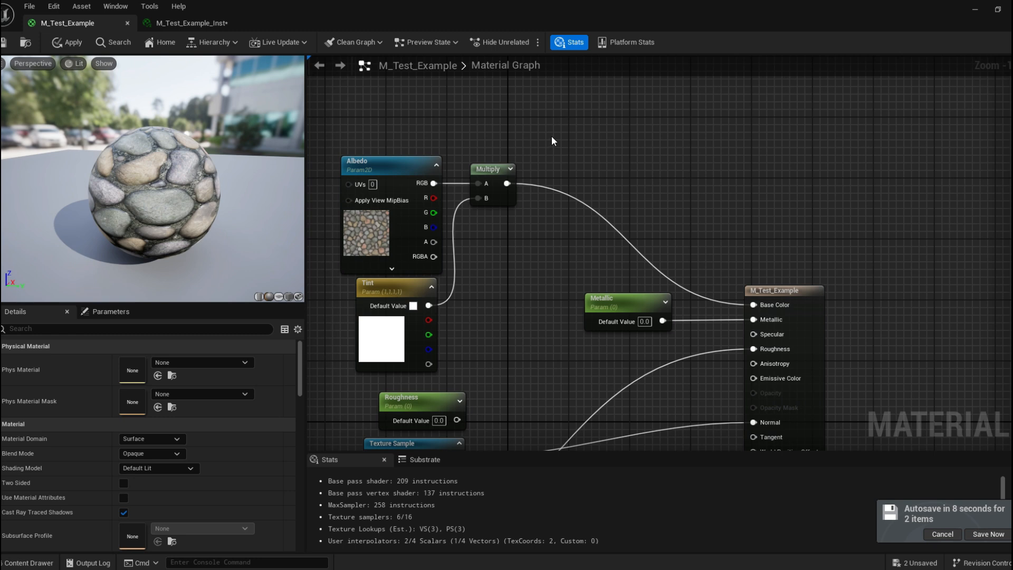
# Add a Power node and a second Multiply node near the first Multiply.
pyautogui.rightClick(554, 138)
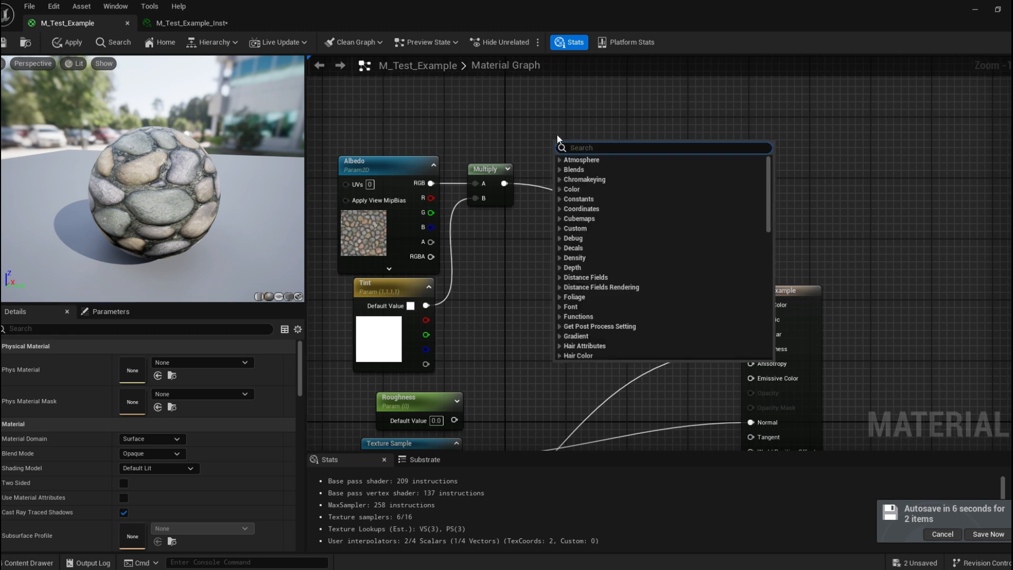
pyautogui.write('pow')
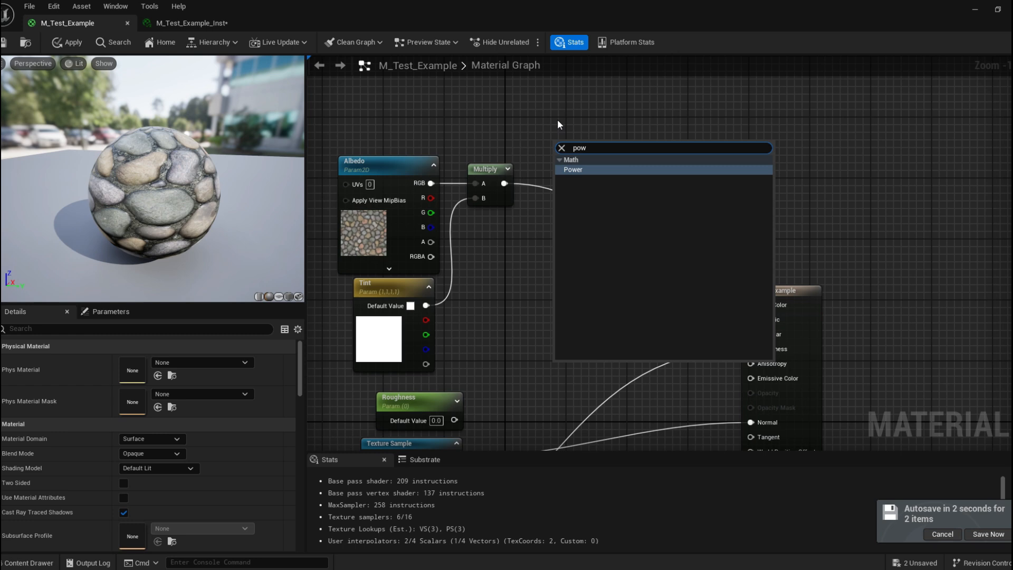
pyautogui.press('Return')
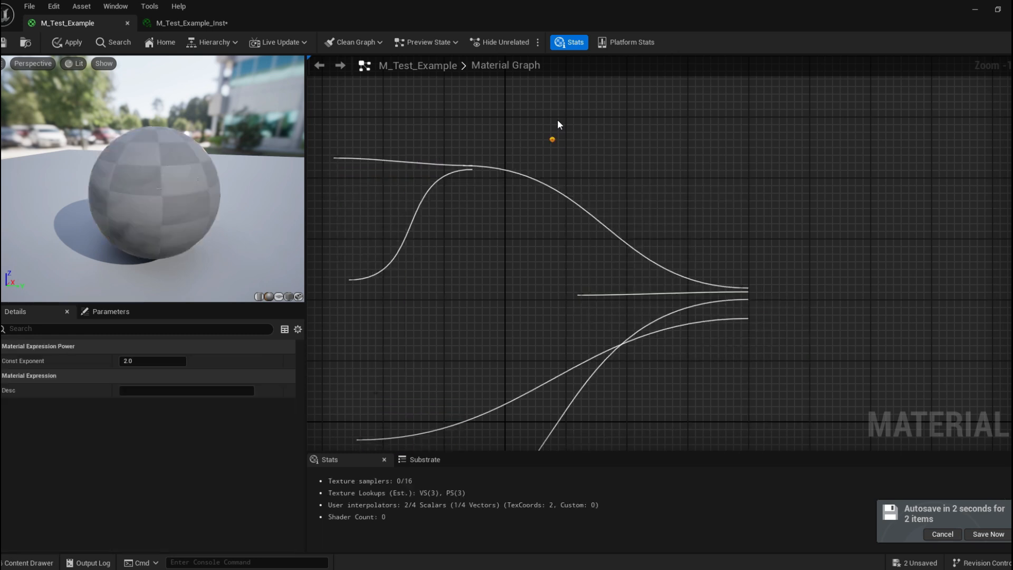
pyautogui.moveTo(586, 147); pyautogui.dragTo(514, 241)
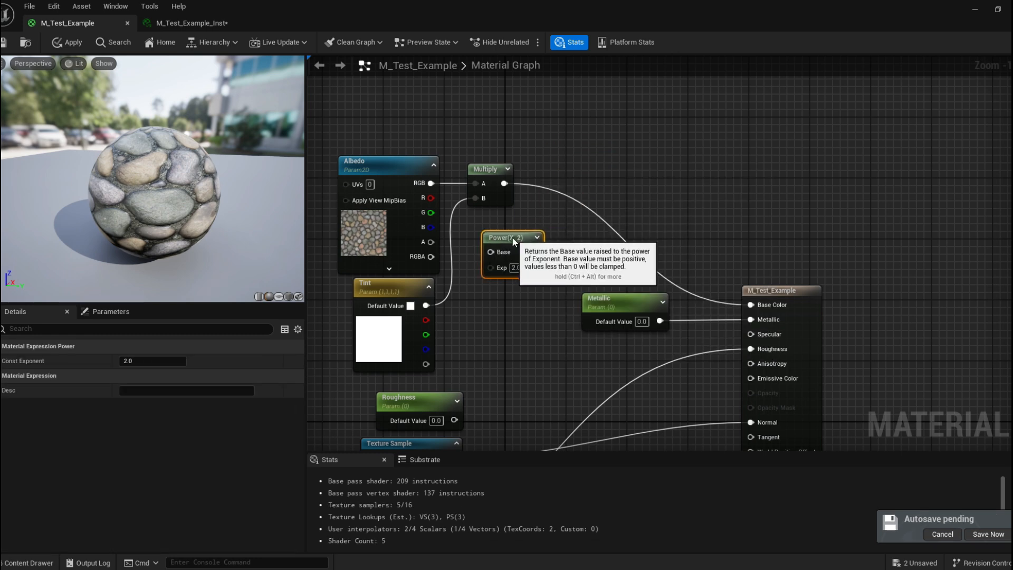
pyautogui.click(598, 158)
pyautogui.press('m')
pyautogui.click(566, 154)
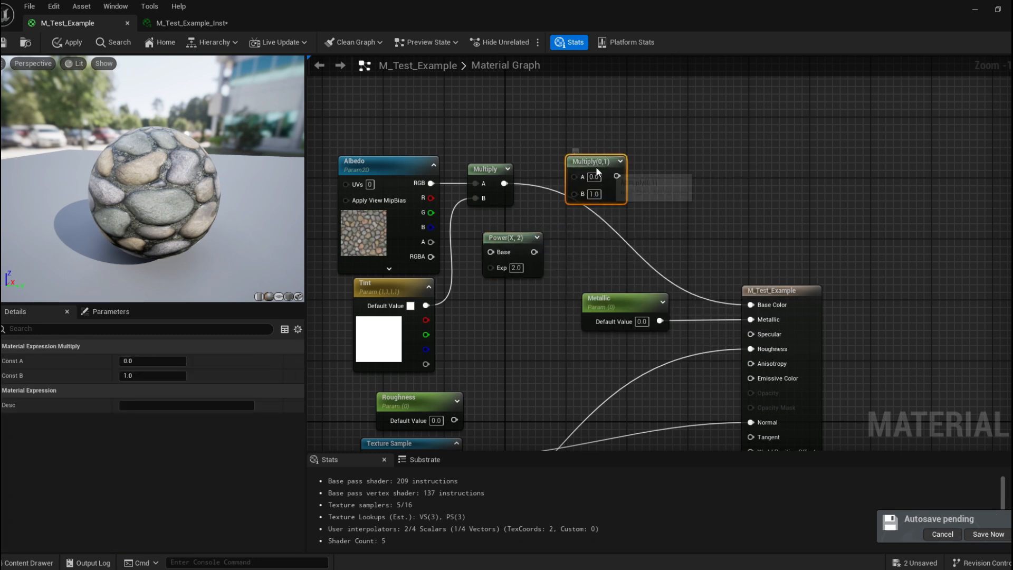
pyautogui.moveTo(596, 167); pyautogui.dragTo(618, 174)
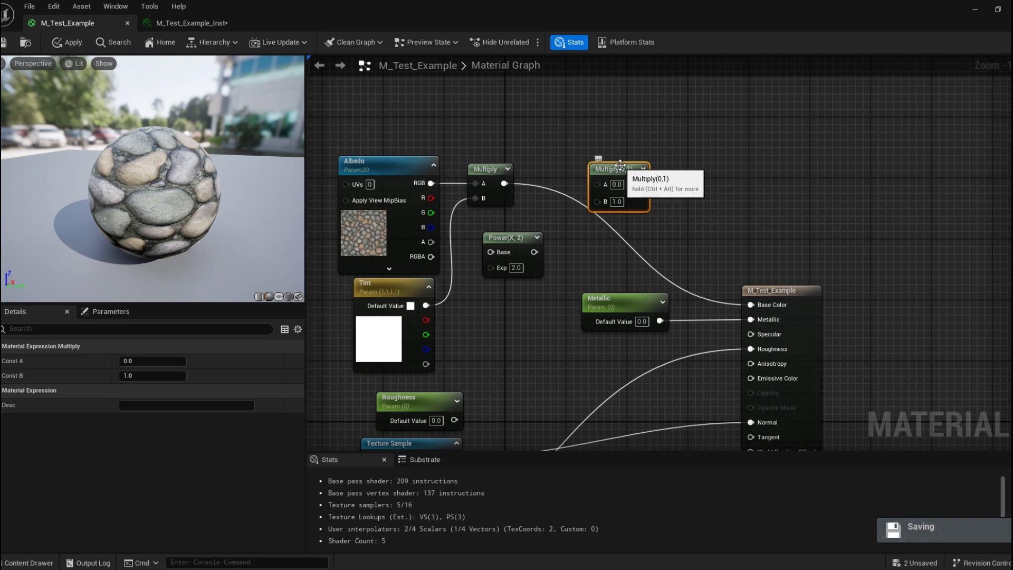
pyautogui.moveTo(634, 166); pyautogui.dragTo(620, 181)
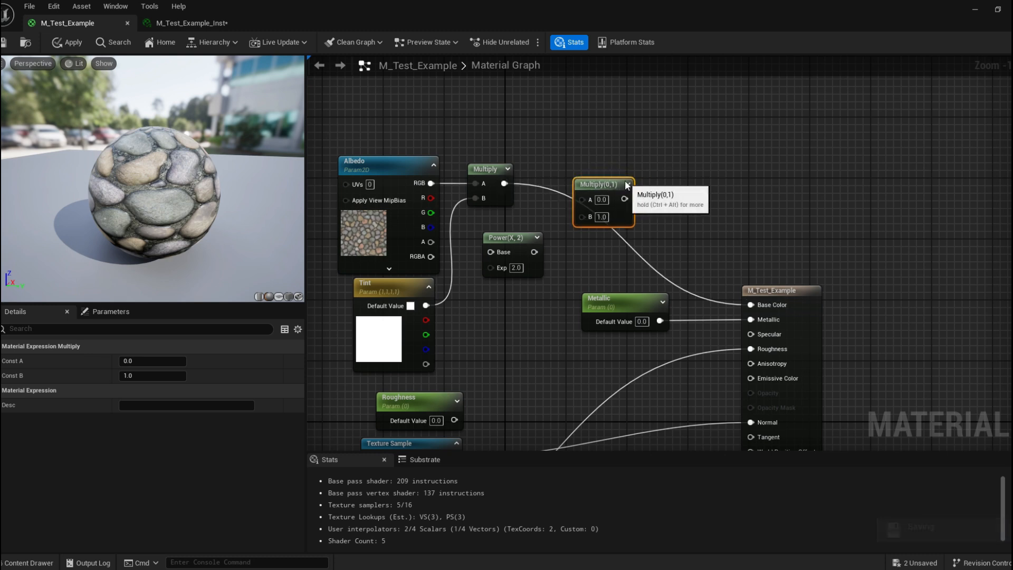
# Insert the second Multiply between the first Multiply and Base Color, feeding the Power output into its B input.
pyautogui.moveTo(504, 184); pyautogui.dragTo(524, 183)
pyautogui.moveTo(585, 197); pyautogui.dragTo(599, 169)
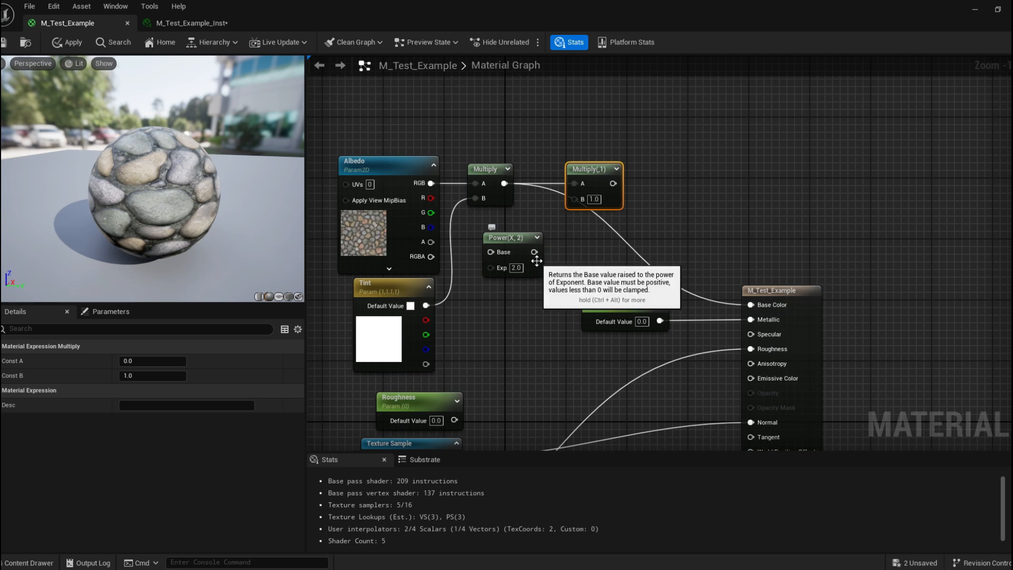
pyautogui.moveTo(537, 252); pyautogui.dragTo(728, 175)
pyautogui.moveTo(728, 175); pyautogui.dragTo(889, 131, button='right')
pyautogui.moveTo(433, 100); pyautogui.dragTo(601, 302)
pyautogui.moveTo(553, 122); pyautogui.dragTo(369, 123)
pyautogui.click(587, 212)
pyautogui.moveTo(584, 212); pyautogui.dragTo(488, 209, button='right')
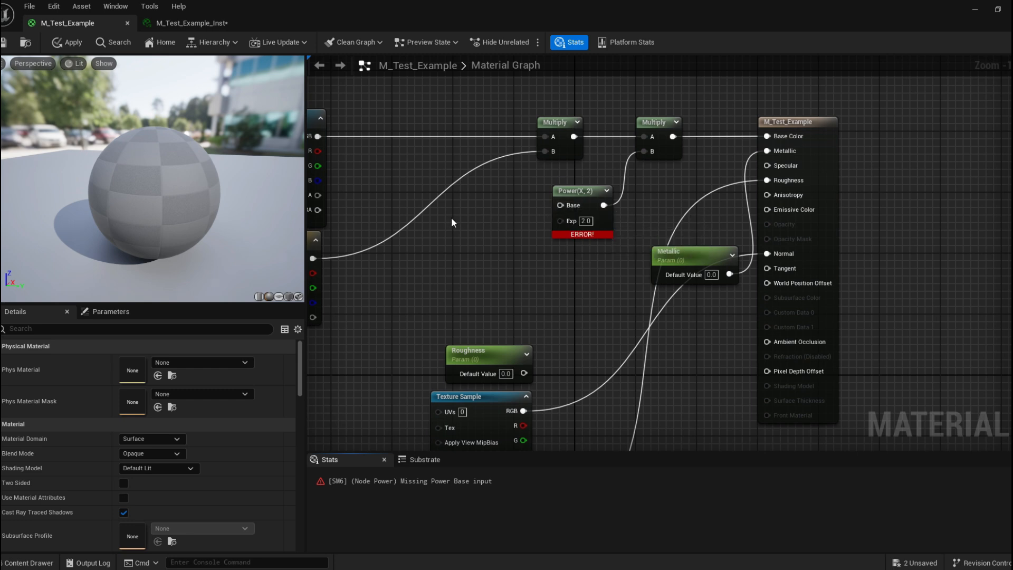
# Add a scalar parameter named Brightness and wire it into the Power node's Base input.
pyautogui.click(474, 222)
pyautogui.write('ss')
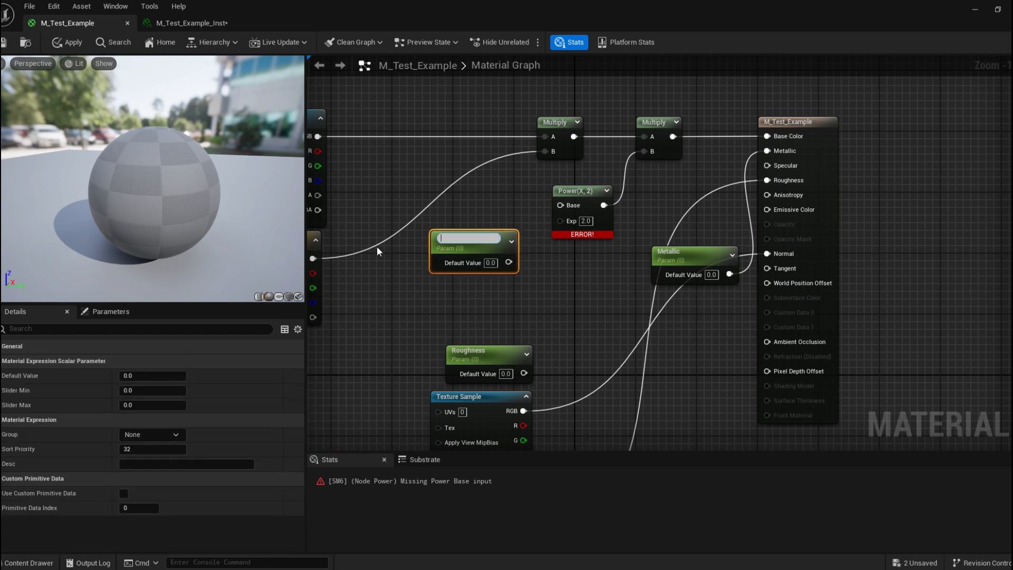
pyautogui.write('Brightness')
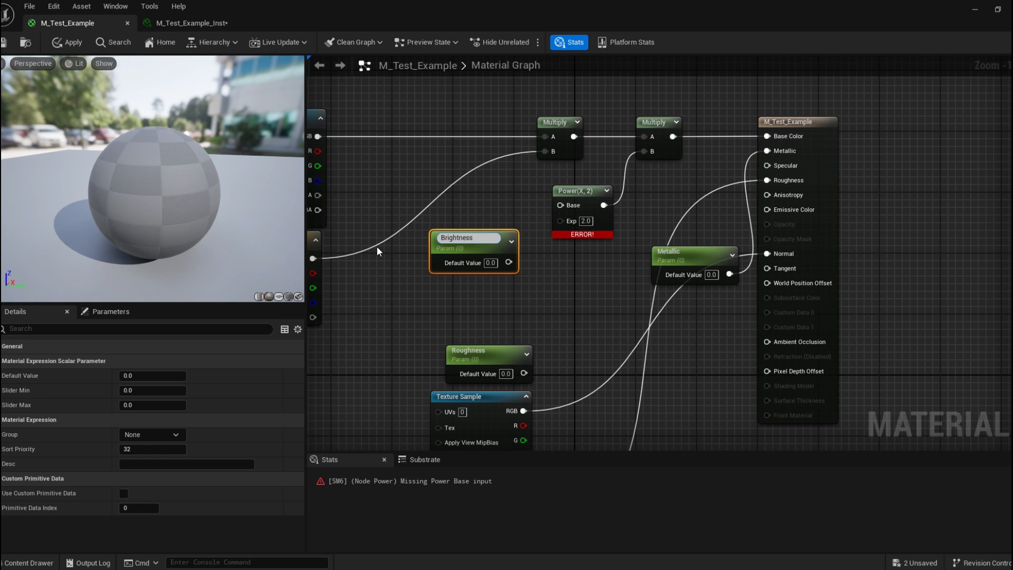
pyautogui.press('Return')
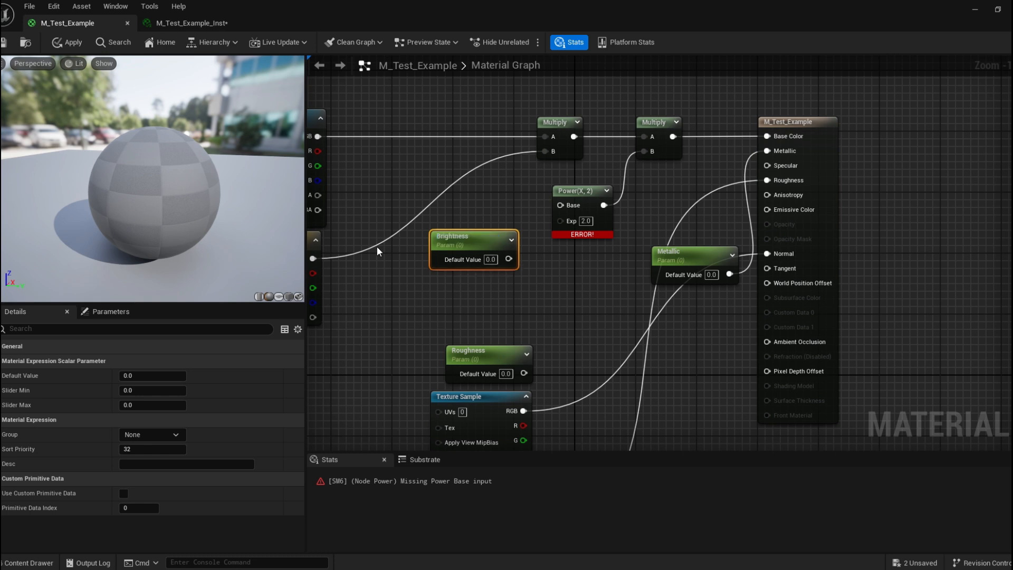
pyautogui.moveTo(485, 238); pyautogui.dragTo(546, 203)
pyautogui.moveTo(447, 209); pyautogui.dragTo(482, 195)
pyautogui.doubleClick(483, 181)
pyautogui.click(510, 267)
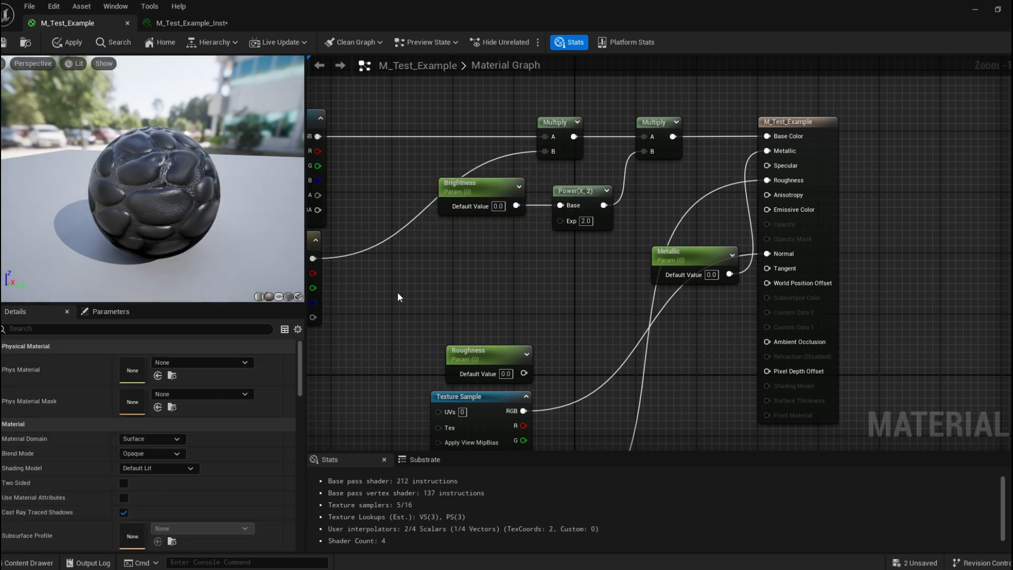
# Set the Brightness parameter's default value to 1.0 and save the material.
pyautogui.moveTo(156, 191); pyautogui.dragTo(273, 215)
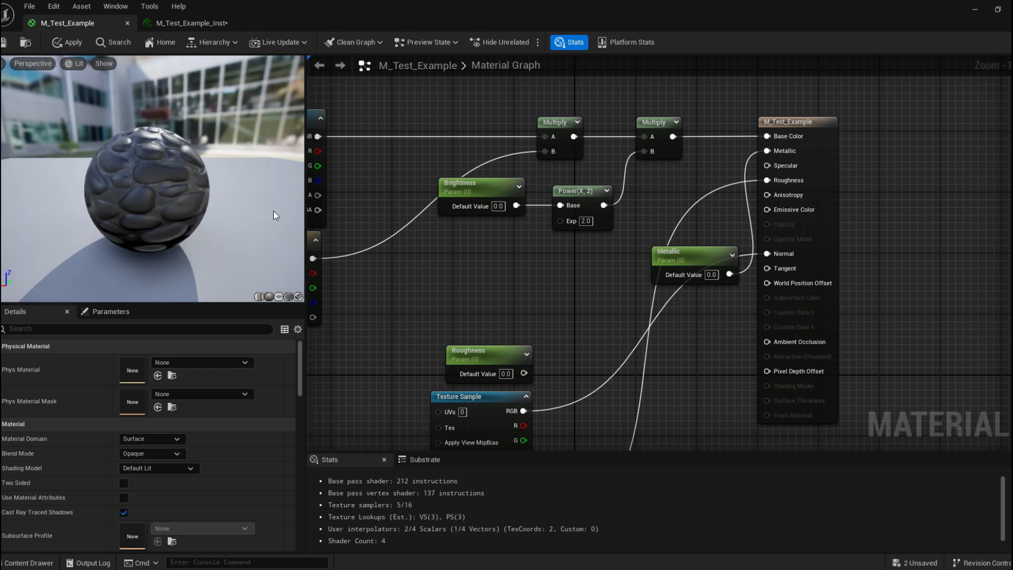
pyautogui.click(464, 199)
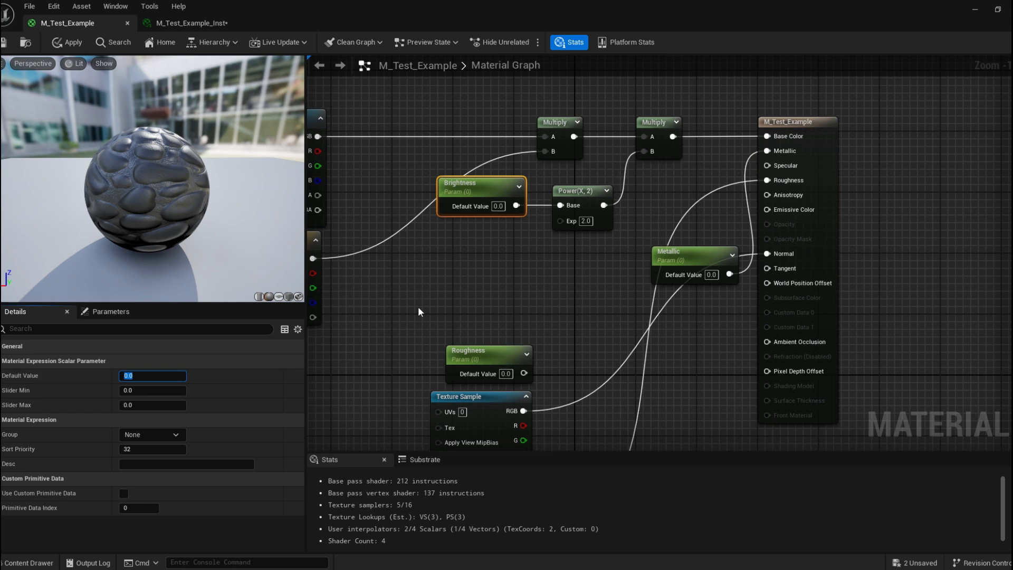
pyautogui.click(445, 305)
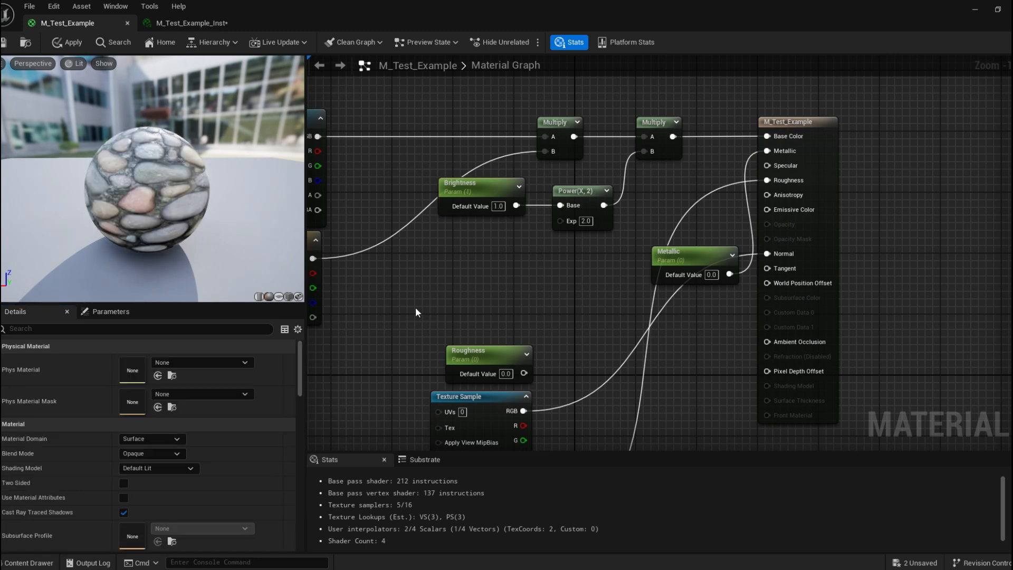
pyautogui.click(5, 43)
# Enable and adjust the Brightness override in the material instance before returning to the material graph.
pyautogui.moveTo(676, 165); pyautogui.dragTo(849, 171, button='right')
pyautogui.click(179, 23)
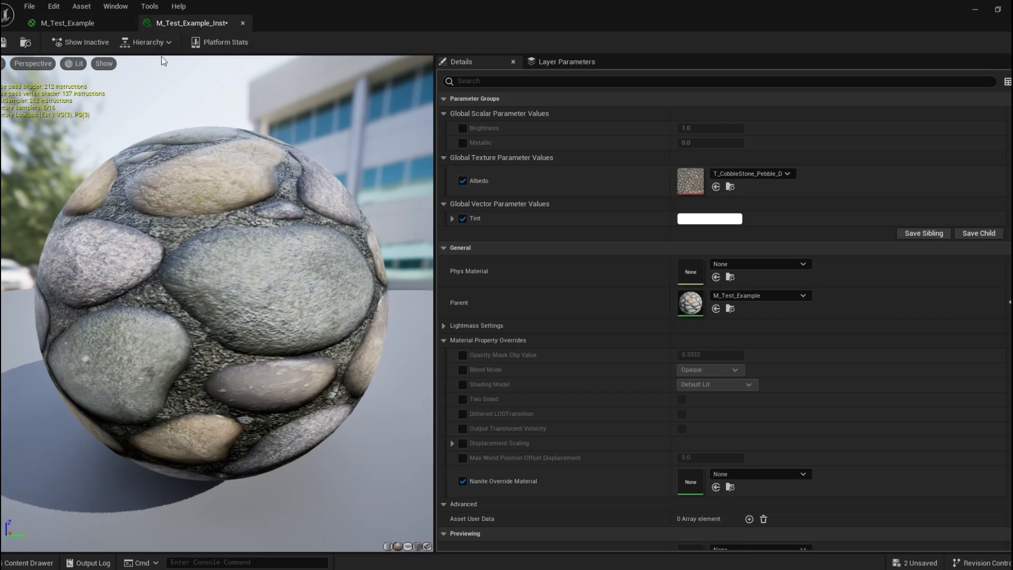
pyautogui.moveTo(113, 29); pyautogui.dragTo(277, 88)
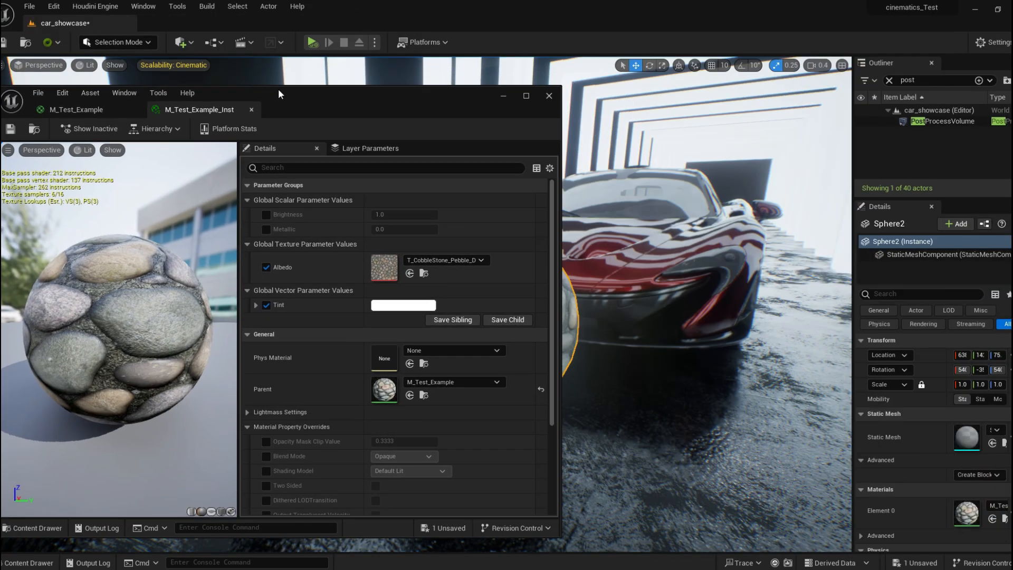
pyautogui.moveTo(437, 110); pyautogui.dragTo(288, 113)
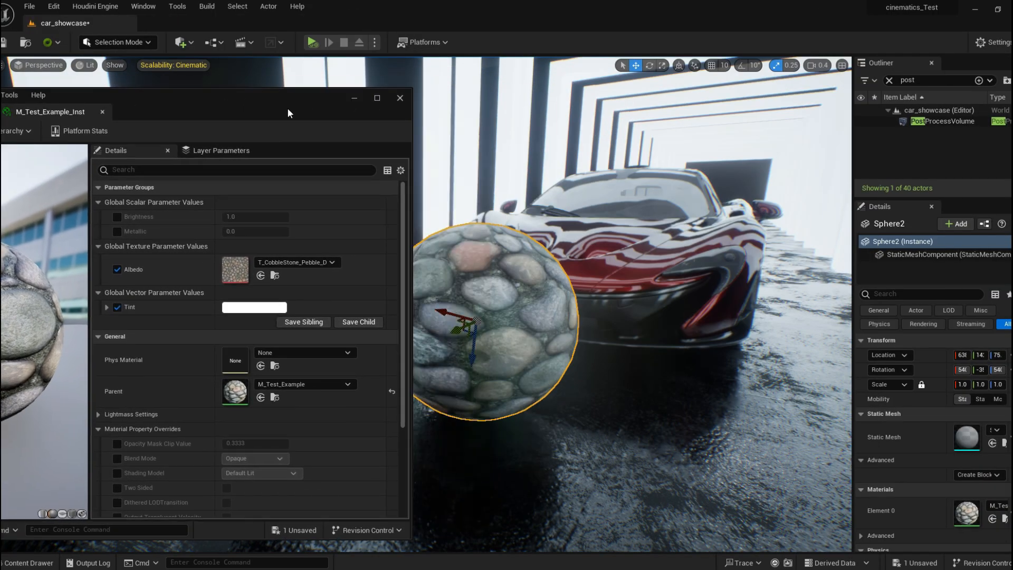
pyautogui.click(117, 217)
pyautogui.moveTo(300, 106); pyautogui.dragTo(278, 128)
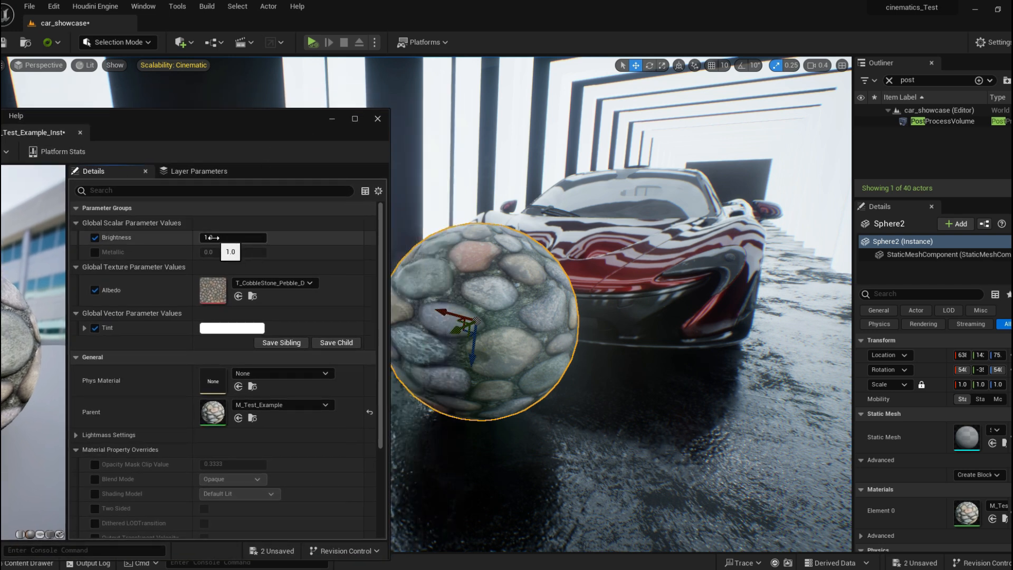
pyautogui.moveTo(233, 237)
pyautogui.mouseDown()
pyautogui.moveTo(290, 237)
pyautogui.moveTo(215, 237)
pyautogui.mouseUp()
pyautogui.moveTo(244, 136); pyautogui.dragTo(595, 93)
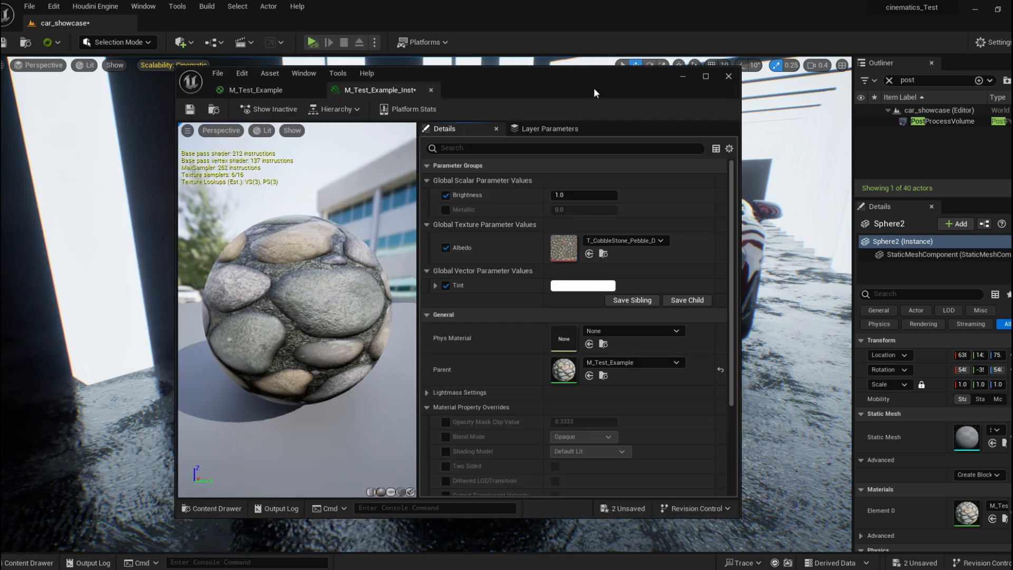
pyautogui.click(253, 93)
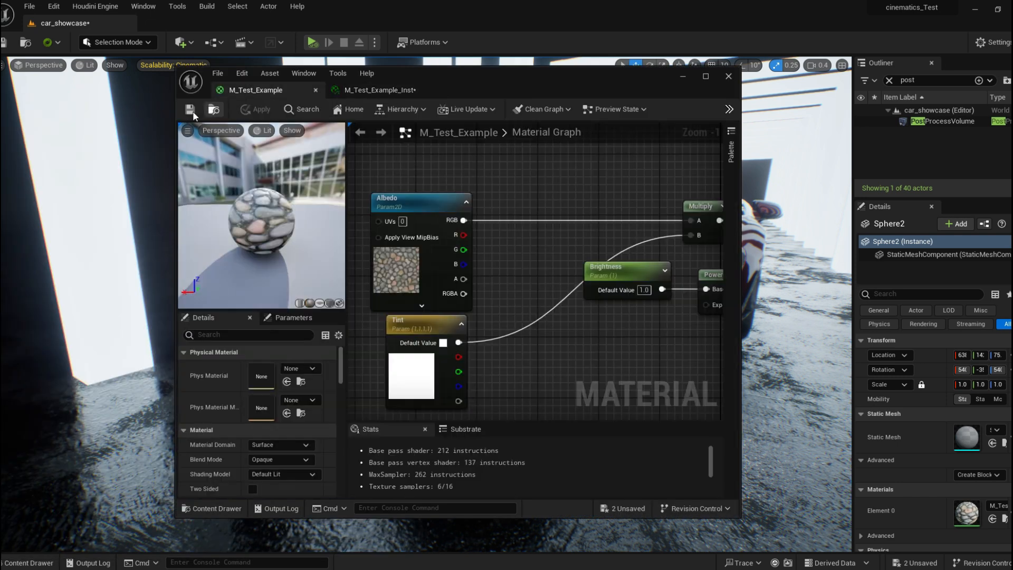
pyautogui.doubleClick(546, 78)
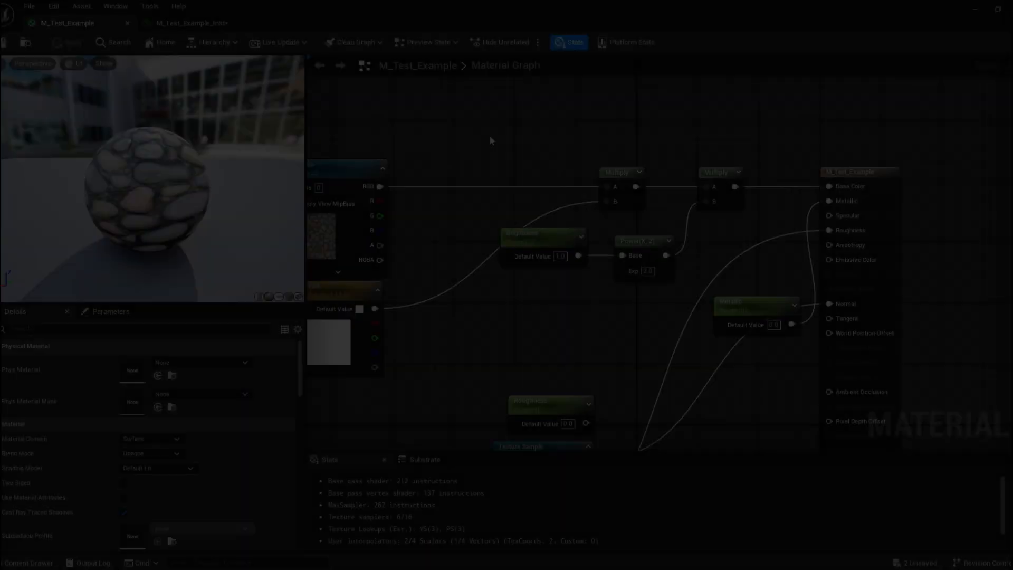
# Rearrange the Multiply, Power and Brightness nodes to make room in front of the Base Color input.
pyautogui.moveTo(490, 136); pyautogui.dragTo(704, 278)
pyautogui.moveTo(725, 179); pyautogui.dragTo(604, 178)
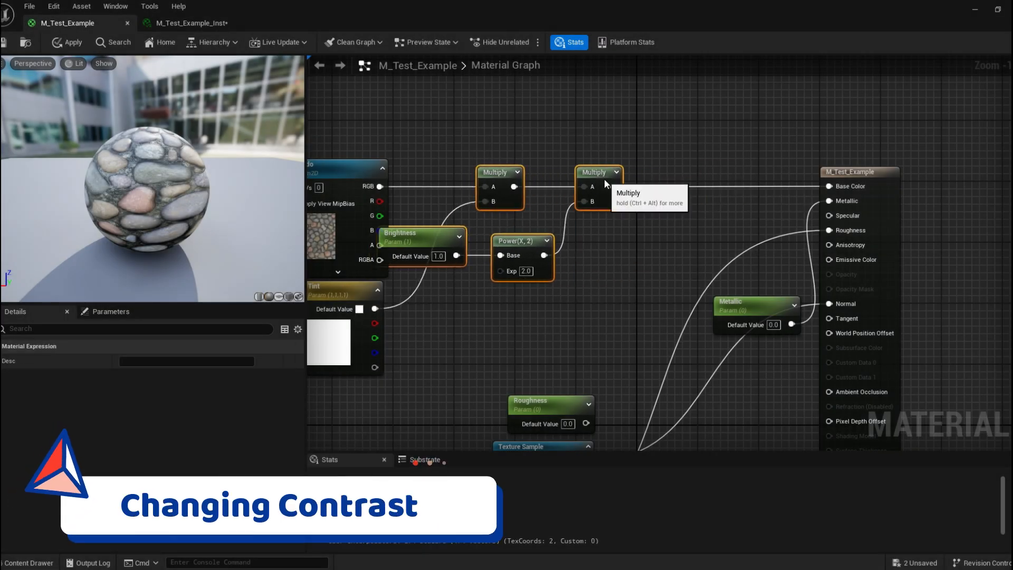
pyautogui.click(442, 154)
pyautogui.moveTo(442, 153); pyautogui.dragTo(562, 154, button='right')
pyautogui.moveTo(468, 172); pyautogui.dragTo(408, 172)
pyautogui.moveTo(481, 289); pyautogui.dragTo(413, 288)
pyautogui.moveTo(761, 167); pyautogui.dragTo(552, 147, button='right')
pyautogui.click(551, 147)
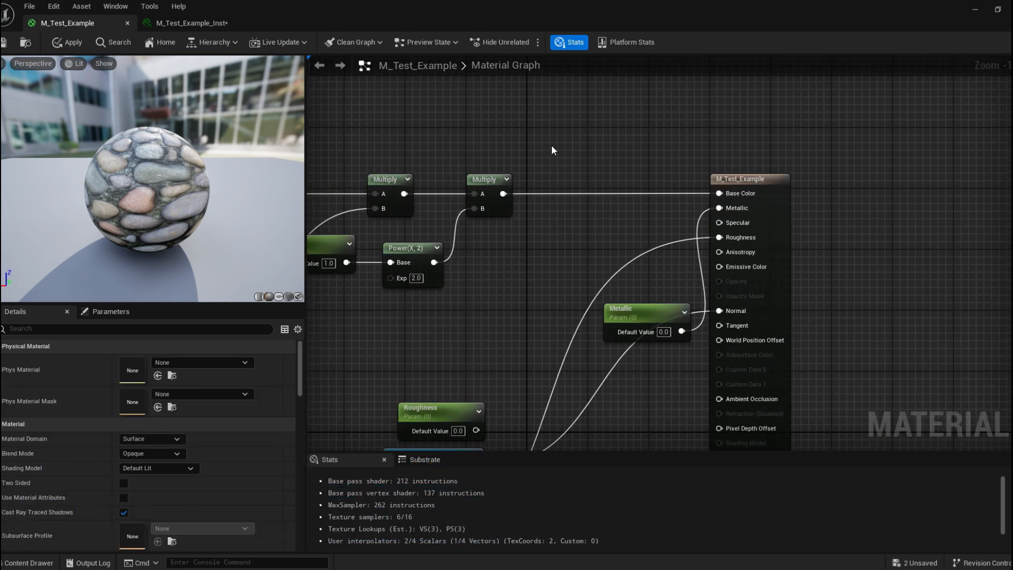
# Add a CheapContrast_RGB node between the second Multiply and Base Color, wiring Multiply into its In input.
pyautogui.rightClick(551, 147)
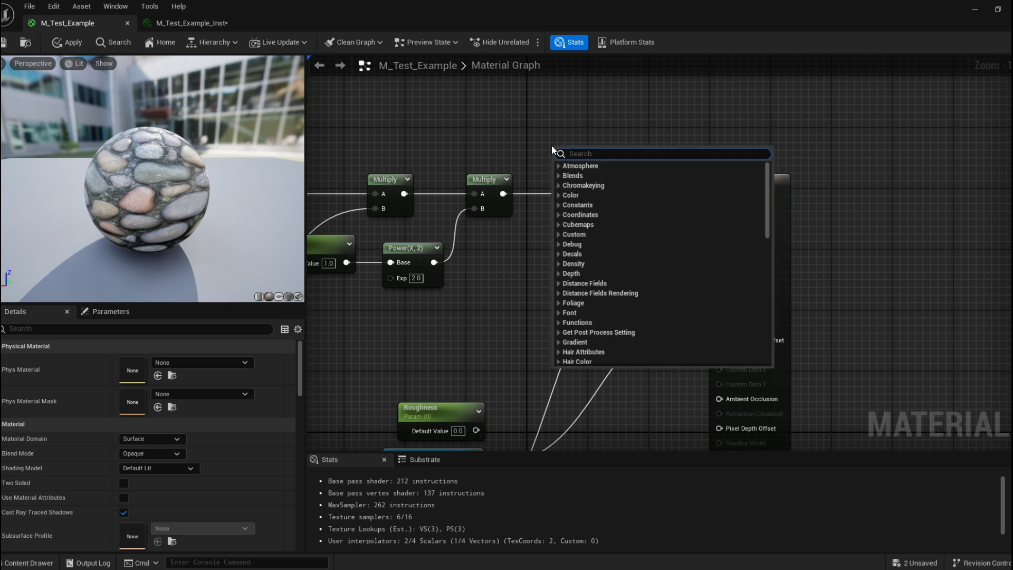
pyautogui.write('chea')
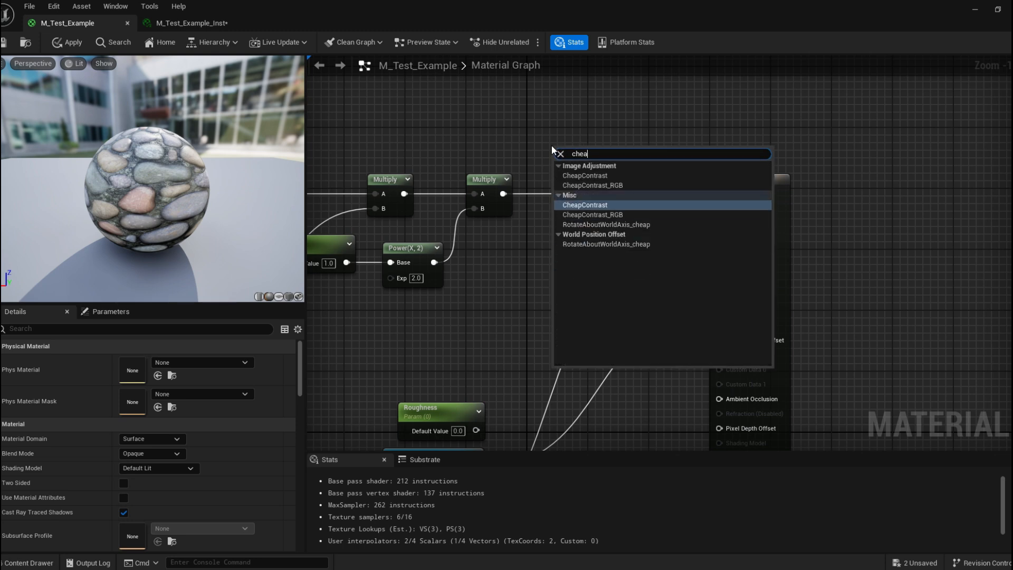
pyautogui.write('p co')
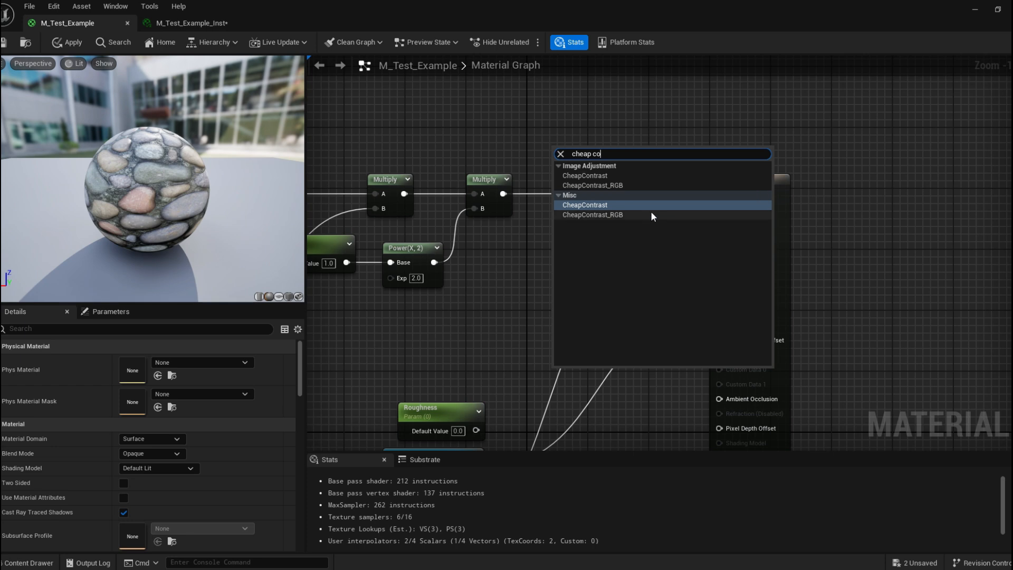
pyautogui.click(612, 218)
pyautogui.moveTo(602, 151); pyautogui.dragTo(587, 212)
pyautogui.moveTo(504, 194); pyautogui.dragTo(718, 193)
pyautogui.moveTo(612, 191); pyautogui.dragTo(619, 175)
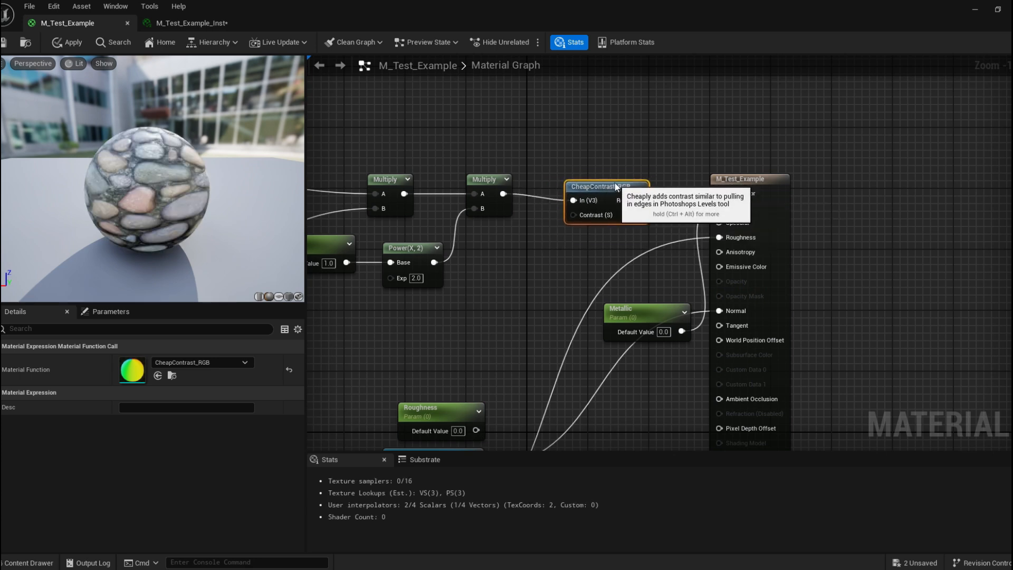
# Promote the CheapContrast_RGB node's Contrast input to a parameter and position the new Contrast node.
pyautogui.rightClick(580, 208)
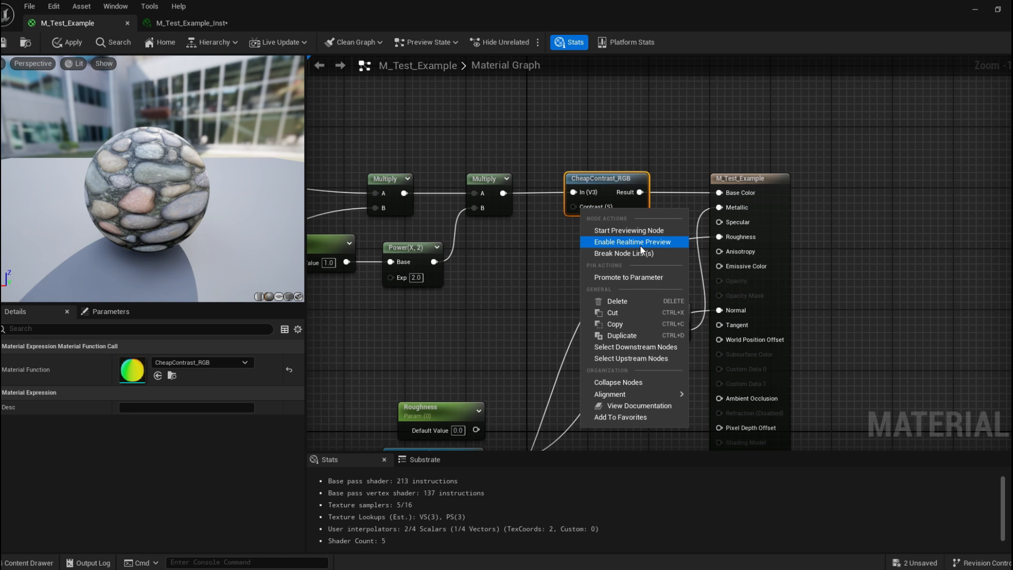
pyautogui.click(648, 278)
pyautogui.moveTo(555, 191); pyautogui.dragTo(510, 238)
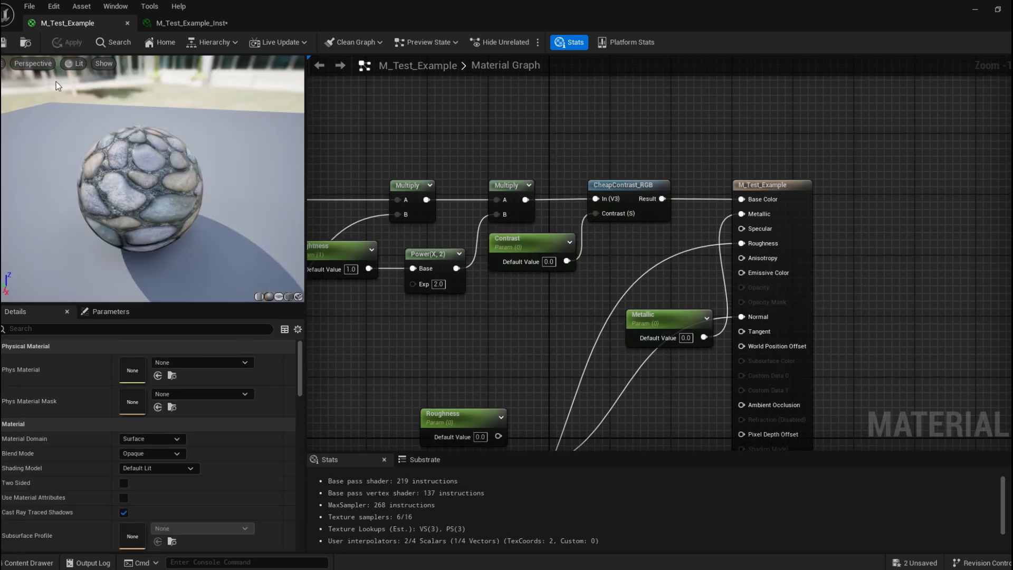
# In the material instance, enable the Contrast override and adjust its value by scrubbing.
pyautogui.click(174, 23)
pyautogui.moveTo(242, 14); pyautogui.dragTo(135, 99)
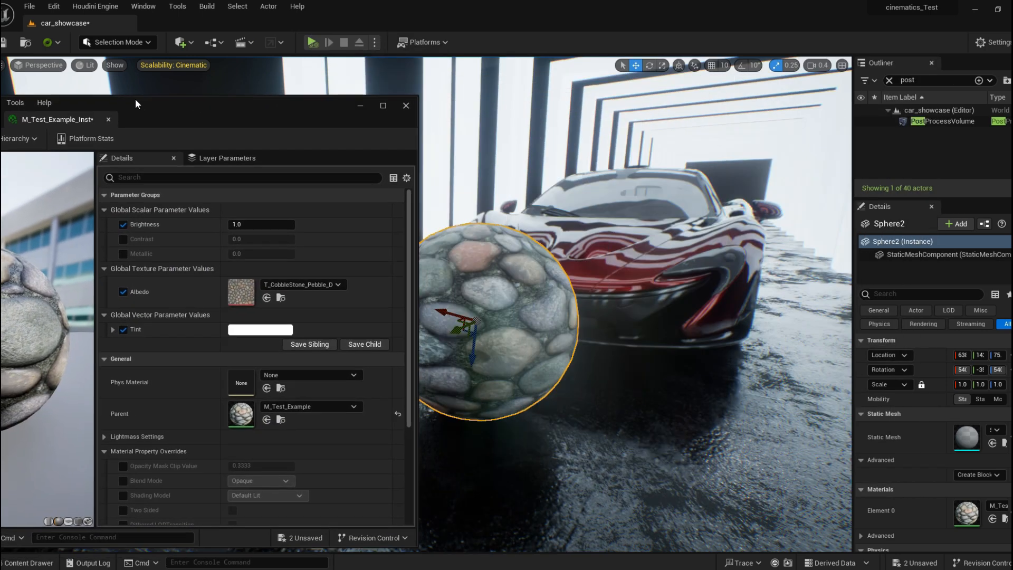
pyautogui.click(124, 240)
pyautogui.moveTo(265, 102); pyautogui.dragTo(162, 127)
pyautogui.moveTo(138, 263); pyautogui.dragTo(159, 263)
pyautogui.moveTo(158, 263)
pyautogui.mouseDown()
pyautogui.moveTo(206, 263)
pyautogui.moveTo(167, 263)
pyautogui.moveTo(175, 263)
pyautogui.mouseUp()
pyautogui.write('1')
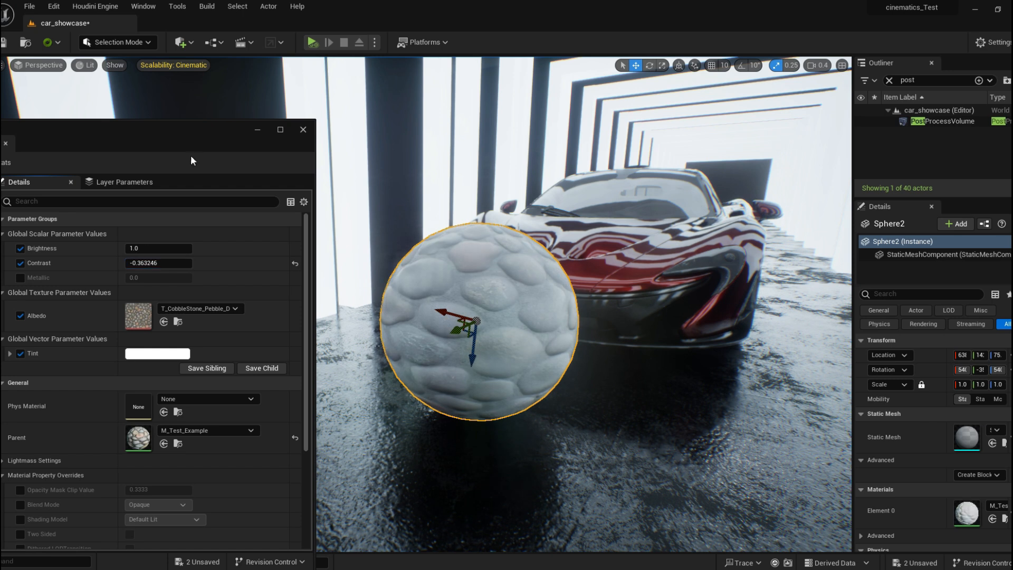
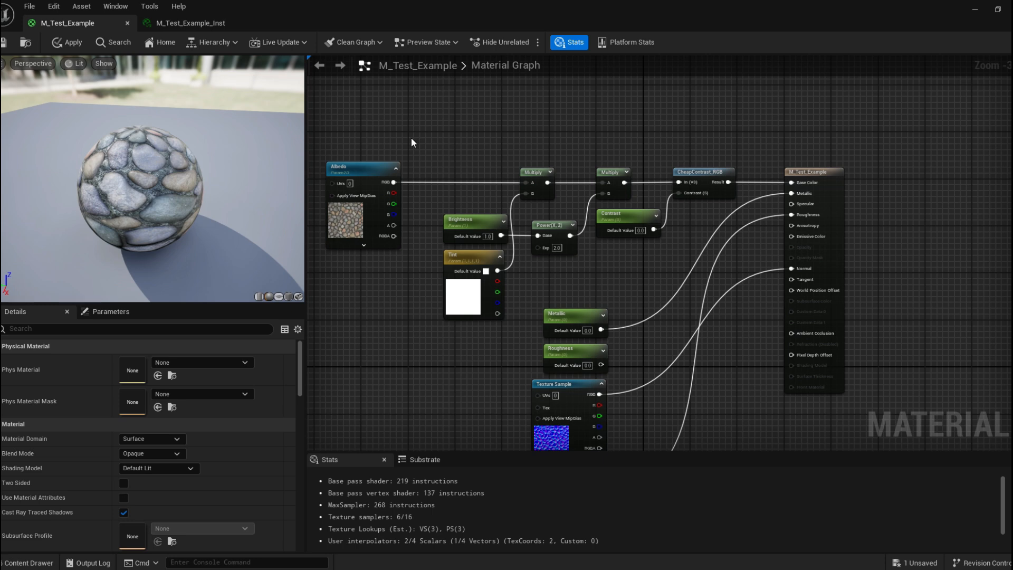
# Collapse the Brightness, Tint, Power, Multiply, Contrast and CheapContrast_RGB nodes into a single collapsed node.
pyautogui.moveTo(403, 96); pyautogui.dragTo(627, 305)
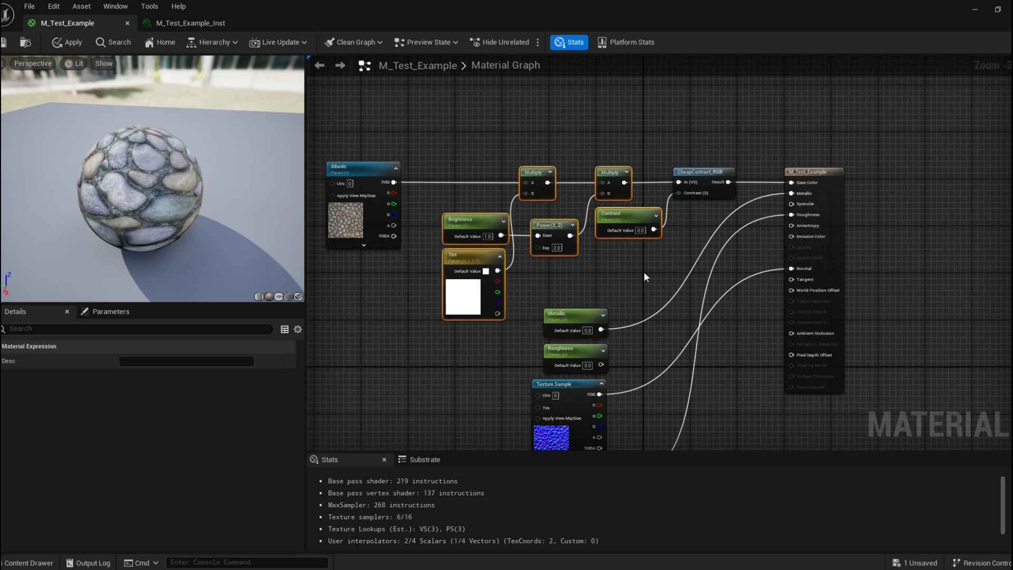
pyautogui.moveTo(664, 137); pyautogui.dragTo(658, 156, button='right')
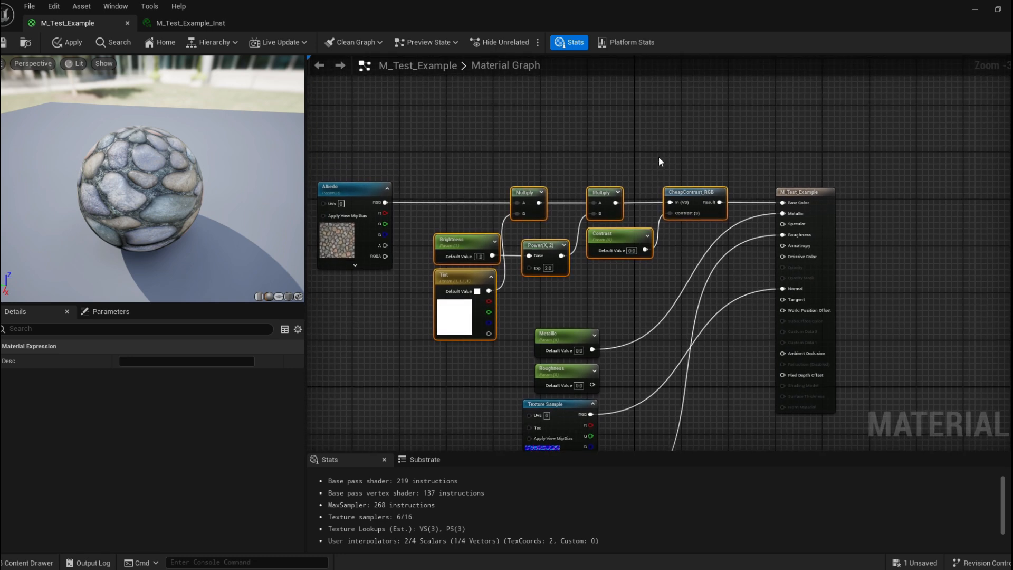
pyautogui.rightClick(678, 189)
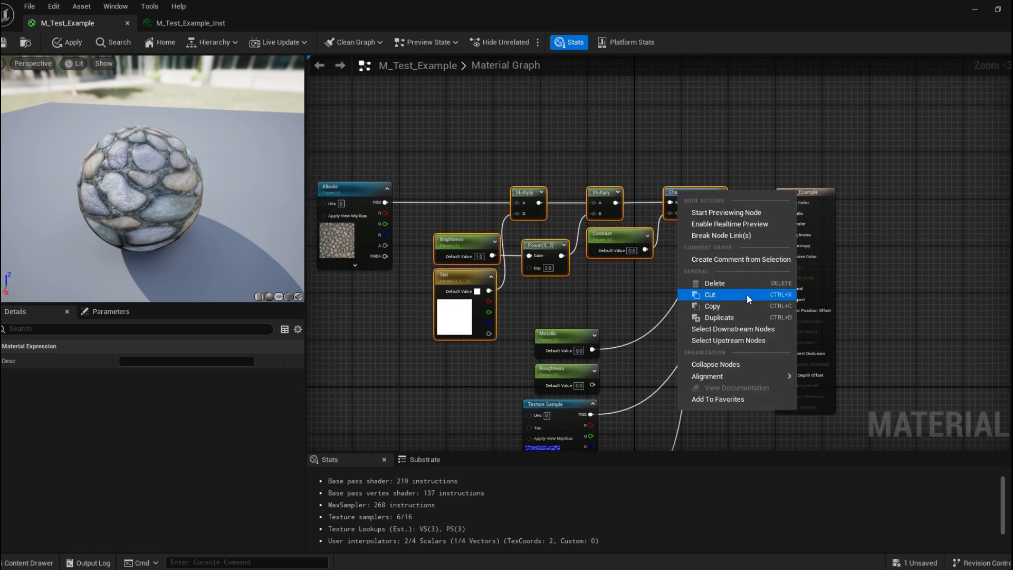
pyautogui.click(717, 363)
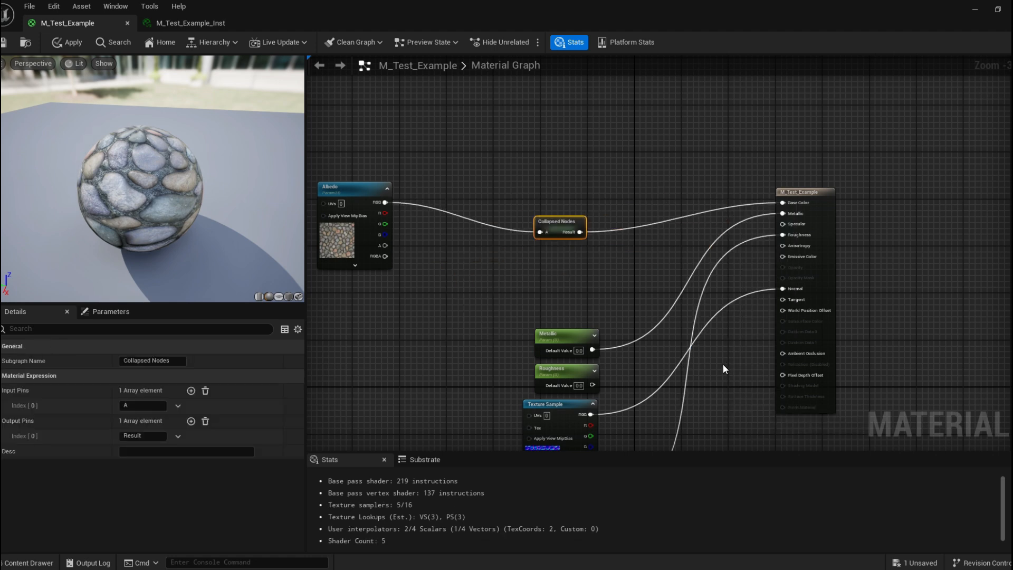
# Rearrange the Albedo, collapsed node and parameter nodes into a compact layout beside the material output node.
pyautogui.moveTo(557, 221); pyautogui.dragTo(442, 195)
pyautogui.moveTo(817, 194); pyautogui.dragTo(757, 200)
pyautogui.moveTo(757, 197); pyautogui.dragTo(799, 144, button='right')
pyautogui.moveTo(502, 270); pyautogui.dragTo(634, 381)
pyautogui.moveTo(551, 176); pyautogui.dragTo(649, 362, button='right')
pyautogui.moveTo(701, 264); pyautogui.dragTo(747, 181)
pyautogui.moveTo(884, 123); pyautogui.dragTo(919, 213, button='right')
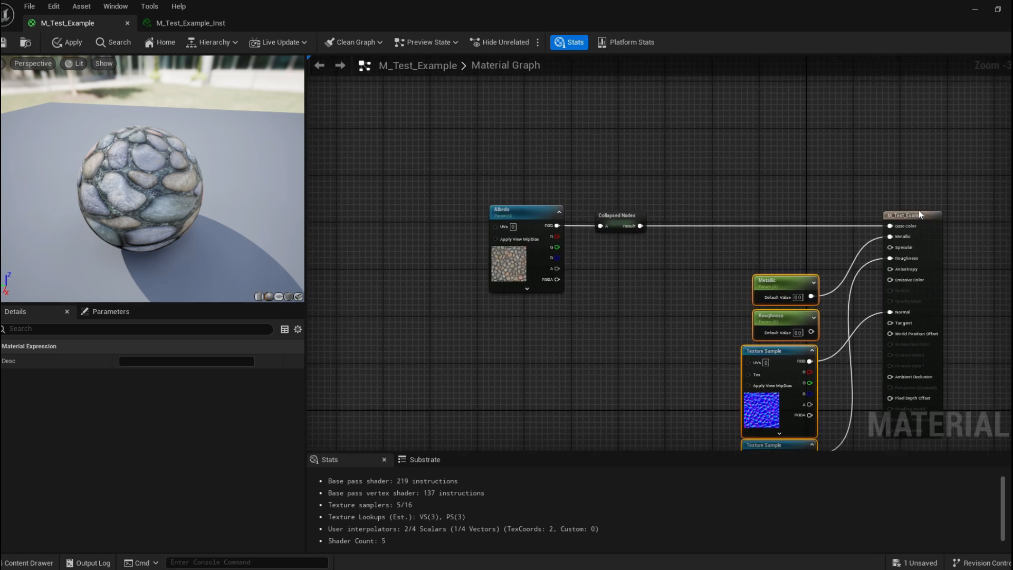
pyautogui.moveTo(783, 281); pyautogui.dragTo(649, 280)
pyautogui.moveTo(910, 221); pyautogui.dragTo(768, 220)
pyautogui.moveTo(519, 213); pyautogui.dragTo(531, 213)
pyautogui.moveTo(613, 222); pyautogui.dragTo(657, 218)
# Open the collapsed node to check its contents, return to the main graph, and rename the subgraph Albedo_Adjustment.
pyautogui.click(674, 196)
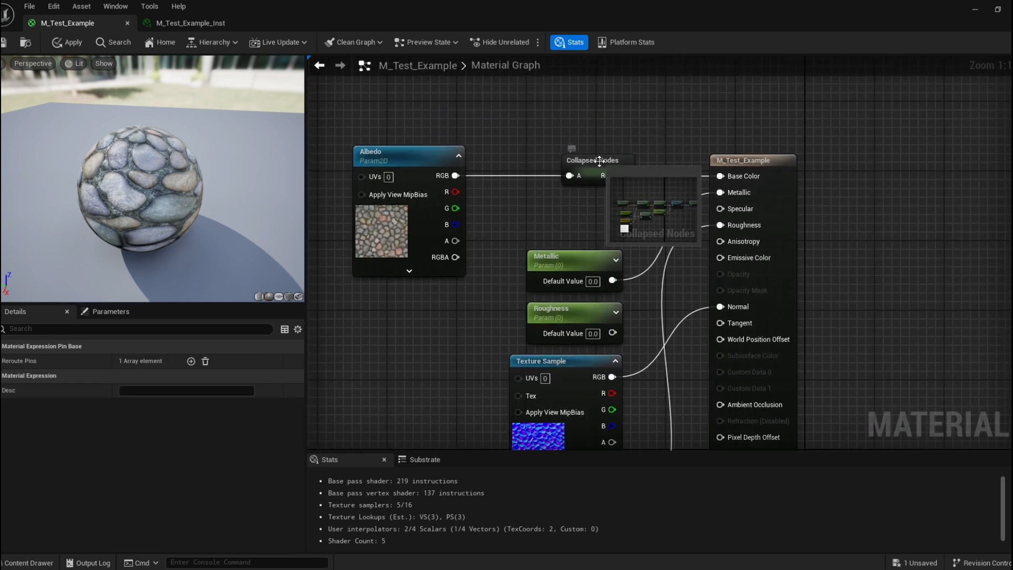
pyautogui.doubleClick(599, 160)
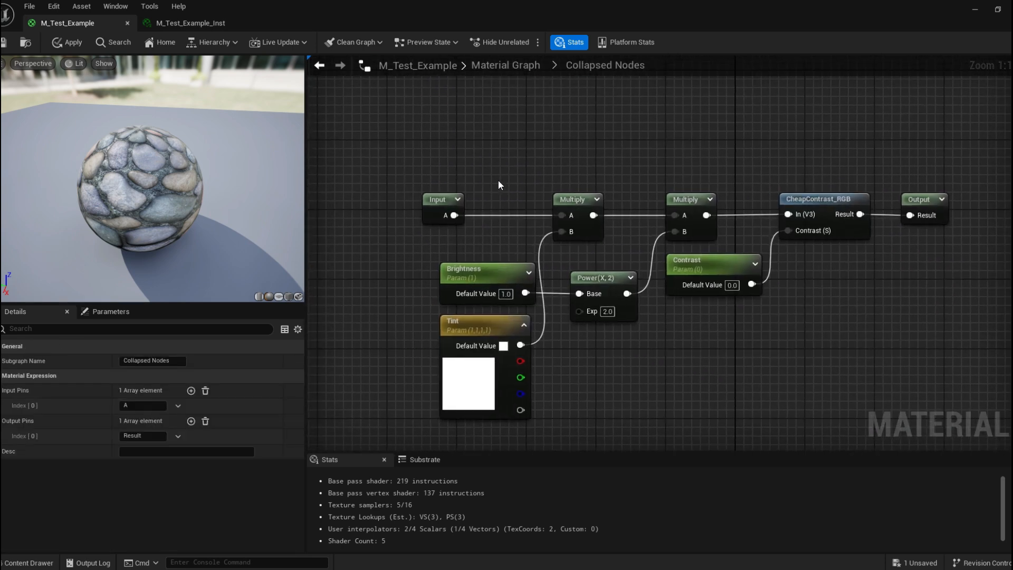
pyautogui.moveTo(795, 149); pyautogui.dragTo(710, 150, button='right')
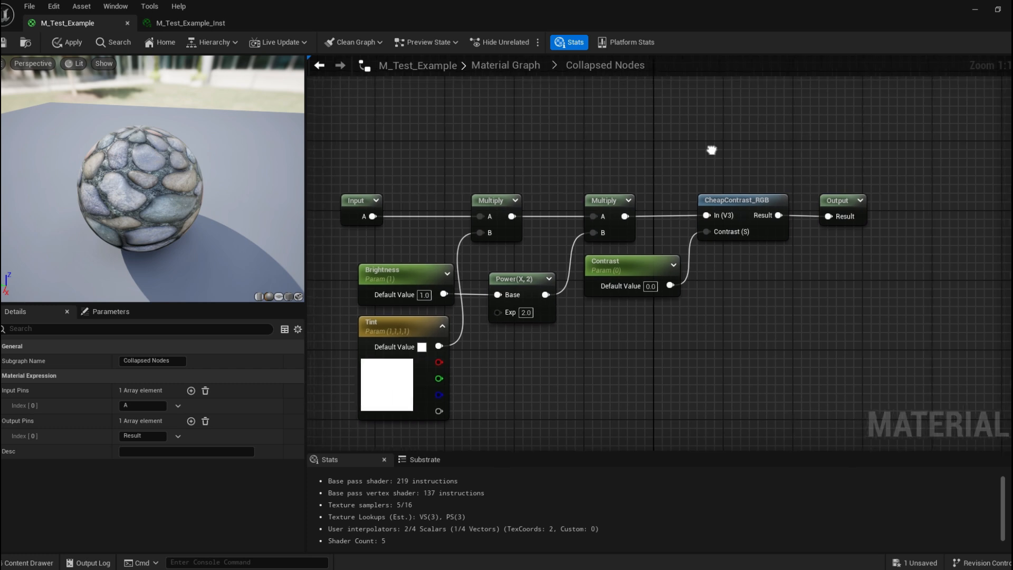
pyautogui.click(533, 69)
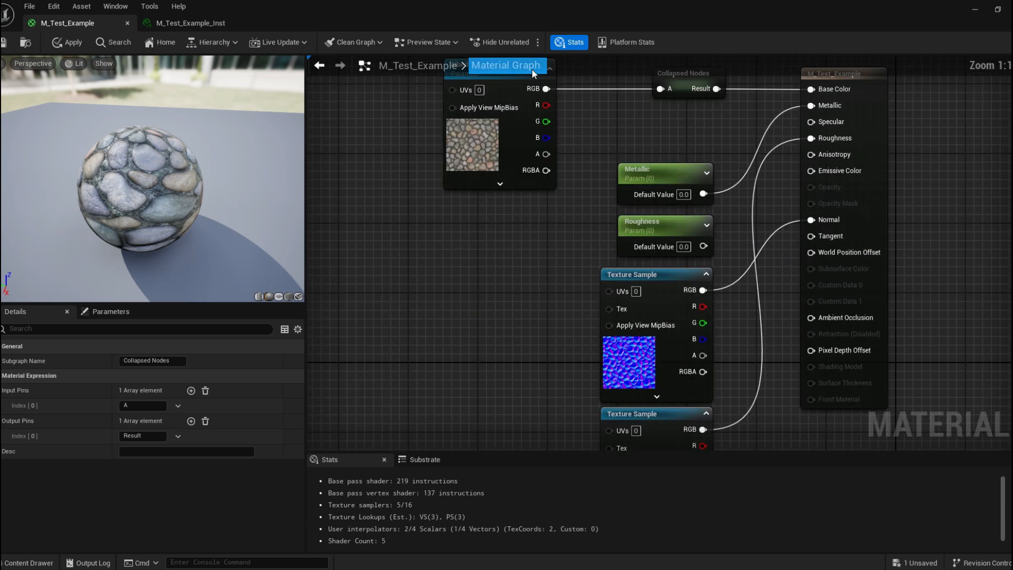
pyautogui.moveTo(581, 150)
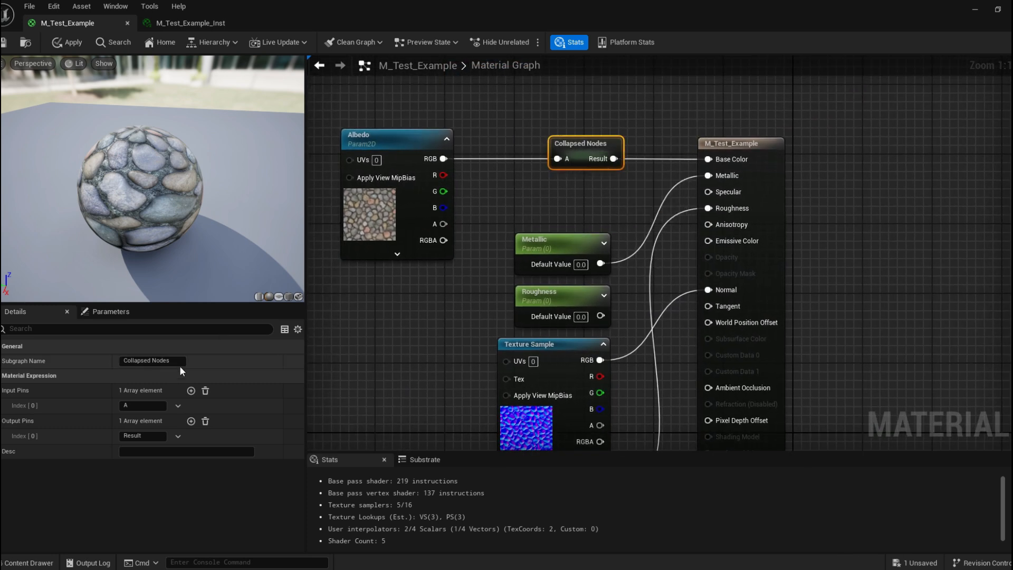
pyautogui.click(179, 359)
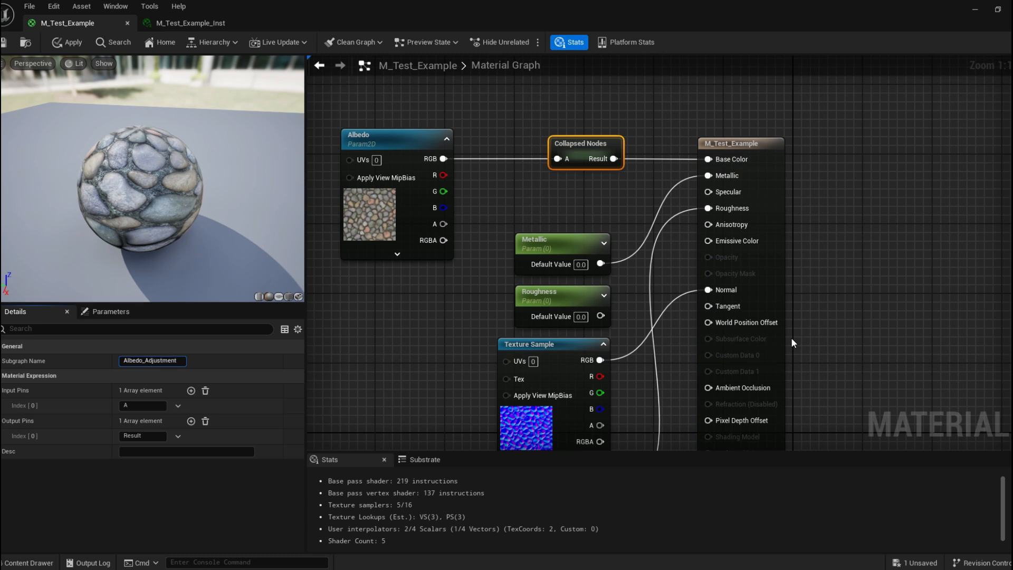
pyautogui.press('Return')
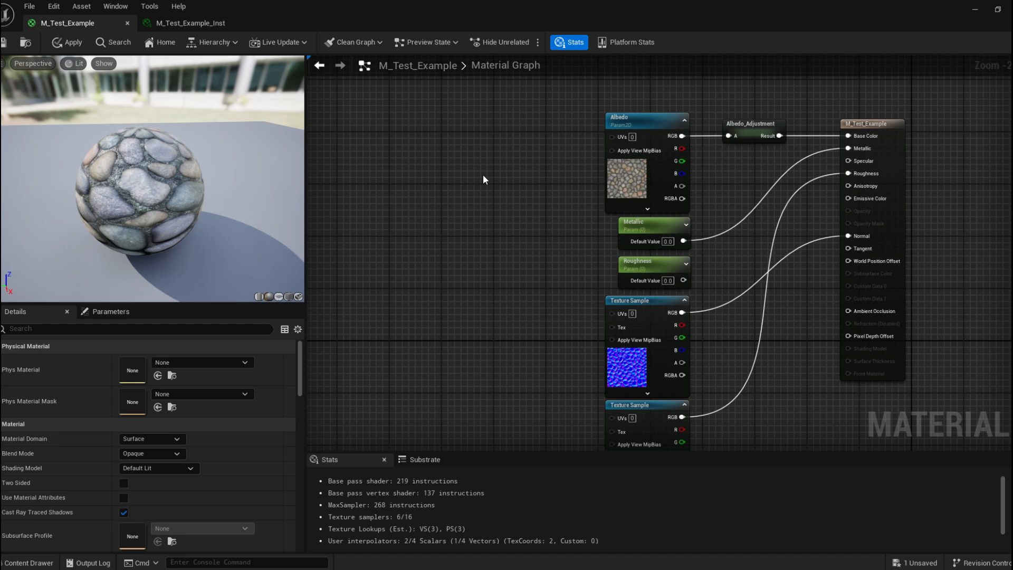
# Open the sphere's material instance, set Contrast to 0, and close the instance editor.
pyautogui.click(974, 10)
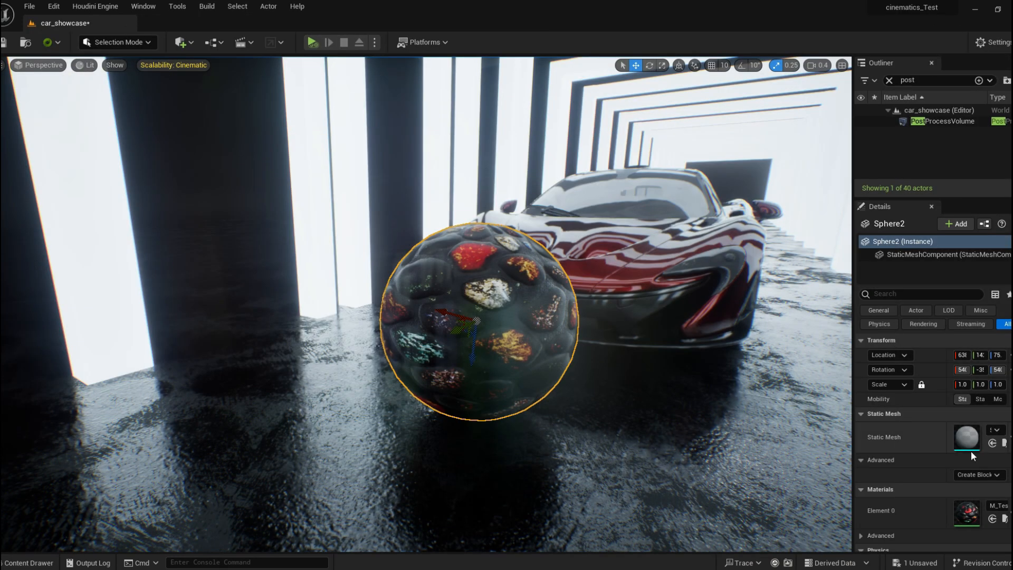
pyautogui.doubleClick(973, 508)
pyautogui.moveTo(500, 6); pyautogui.dragTo(178, 196)
pyautogui.click(321, 330)
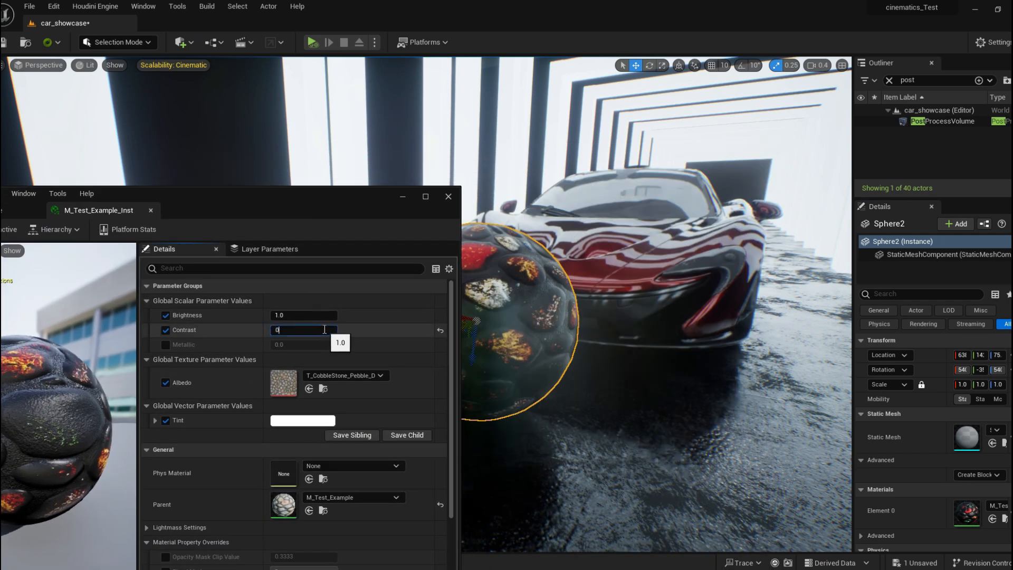
pyautogui.press('Return')
pyautogui.moveTo(277, 220); pyautogui.dragTo(566, 220)
pyautogui.click(198, 229)
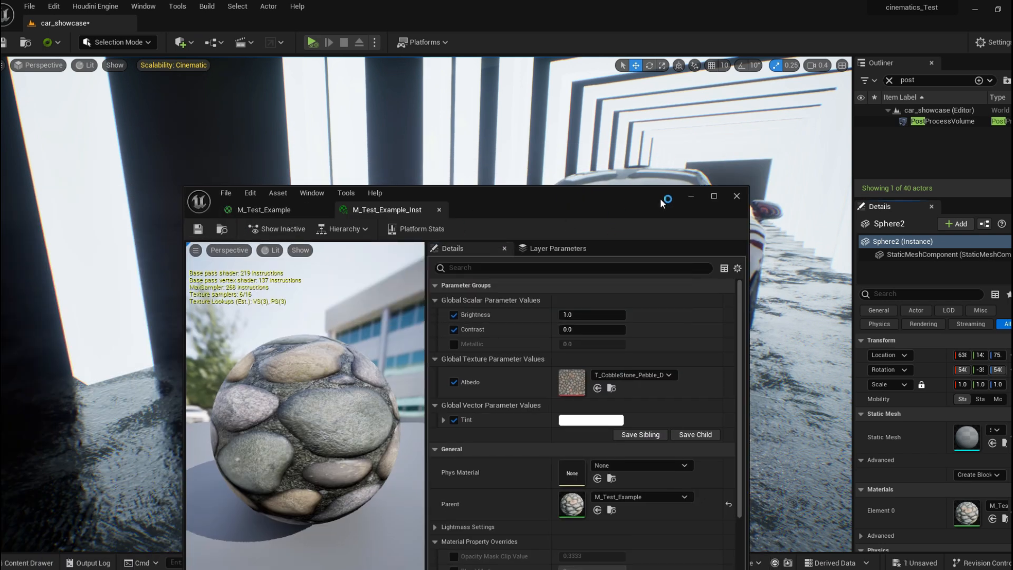
pyautogui.click(737, 196)
# Apply the M_Test_Example material to the level's floor from the content browser and view the floor.
pyautogui.moveTo(654, 253); pyautogui.dragTo(781, 283, button='right')
pyautogui.press('a')
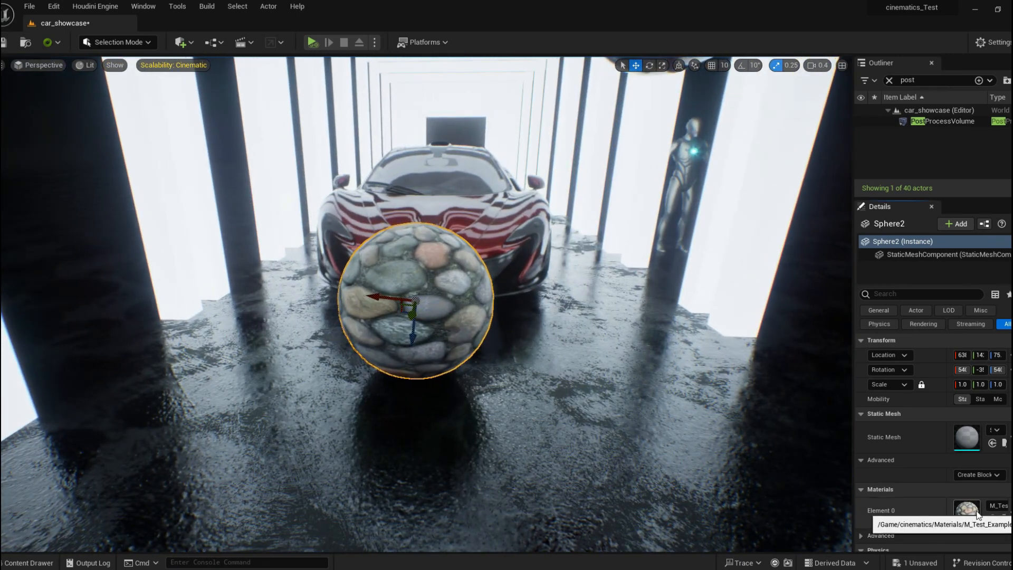
pyautogui.click(1005, 522)
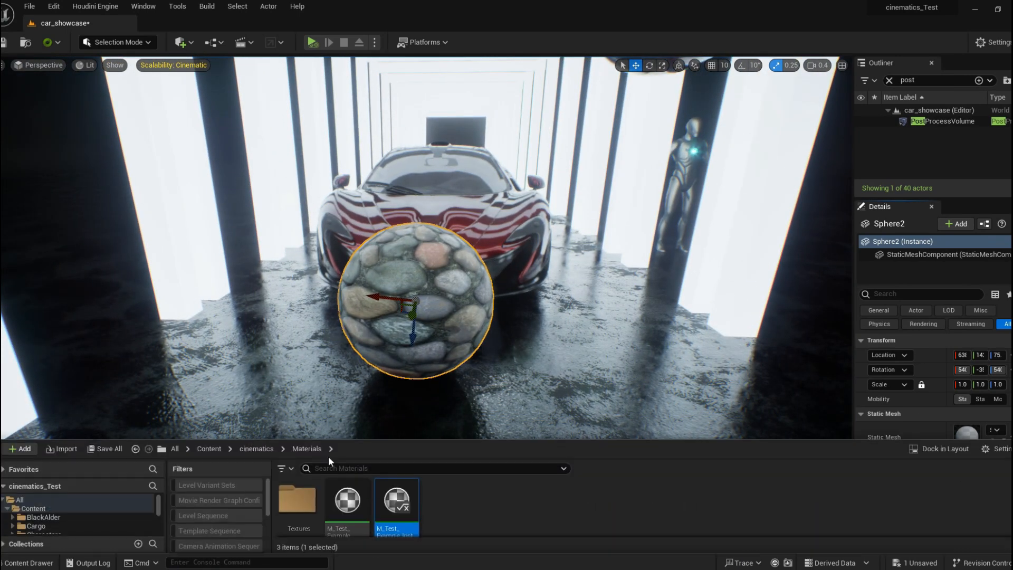
pyautogui.moveTo(351, 500); pyautogui.dragTo(607, 369)
pyautogui.press('s')
pyautogui.moveTo(607, 370); pyautogui.dragTo(506, 406, button='right')
pyautogui.press('w')
pyautogui.press('s')
pyautogui.moveTo(571, 402); pyautogui.dragTo(572, 402, button='right')
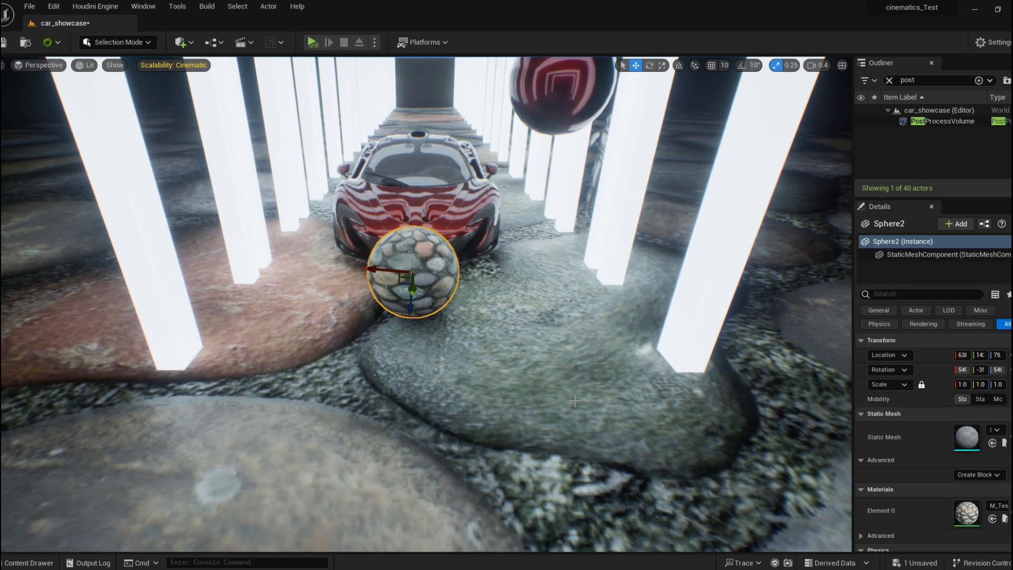
pyautogui.moveTo(840, 444); pyautogui.dragTo(841, 444, button='right')
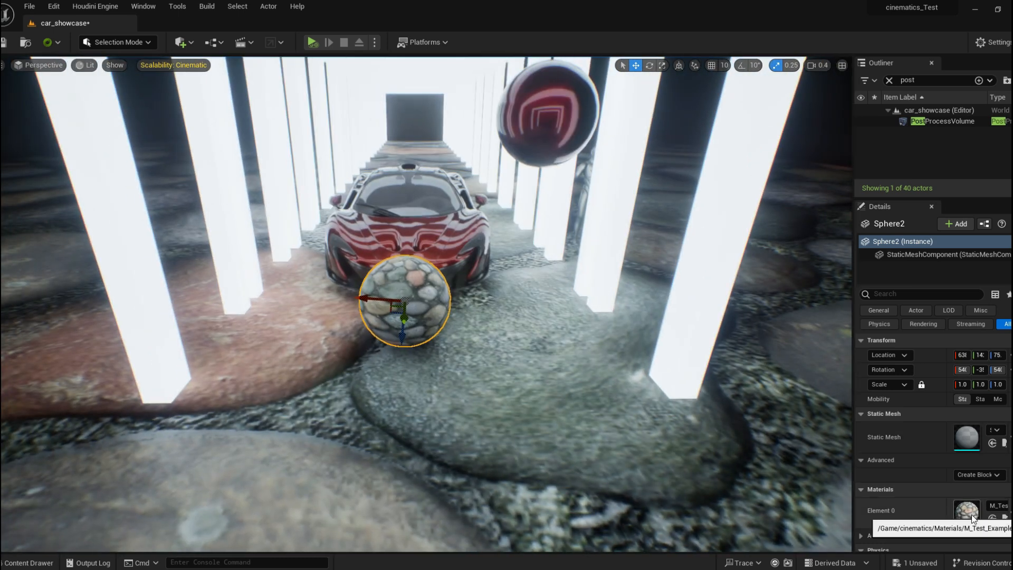
# Reopen M_Test_Example in the material editor and add a TextureCoordinate node left of the Albedo parameter.
pyautogui.doubleClick(971, 518)
pyautogui.click(262, 214)
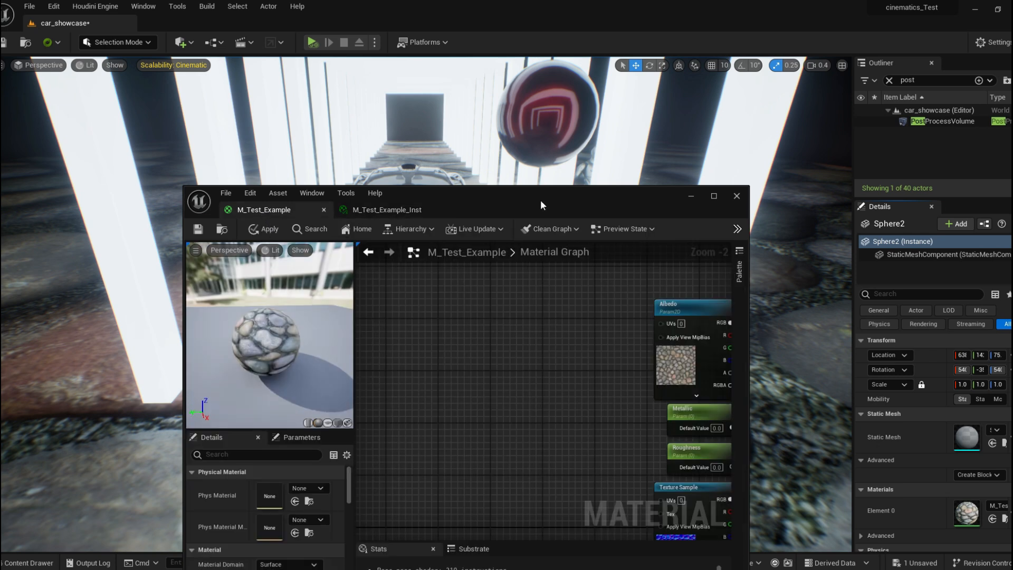
pyautogui.doubleClick(541, 201)
pyautogui.moveTo(554, 277); pyautogui.dragTo(537, 275, button='right')
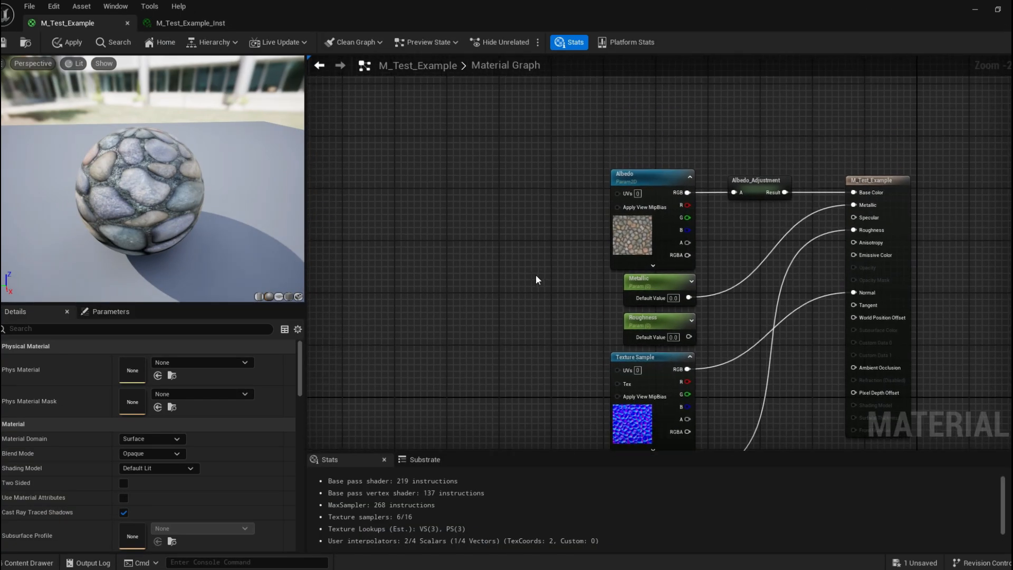
pyautogui.rightClick(480, 169)
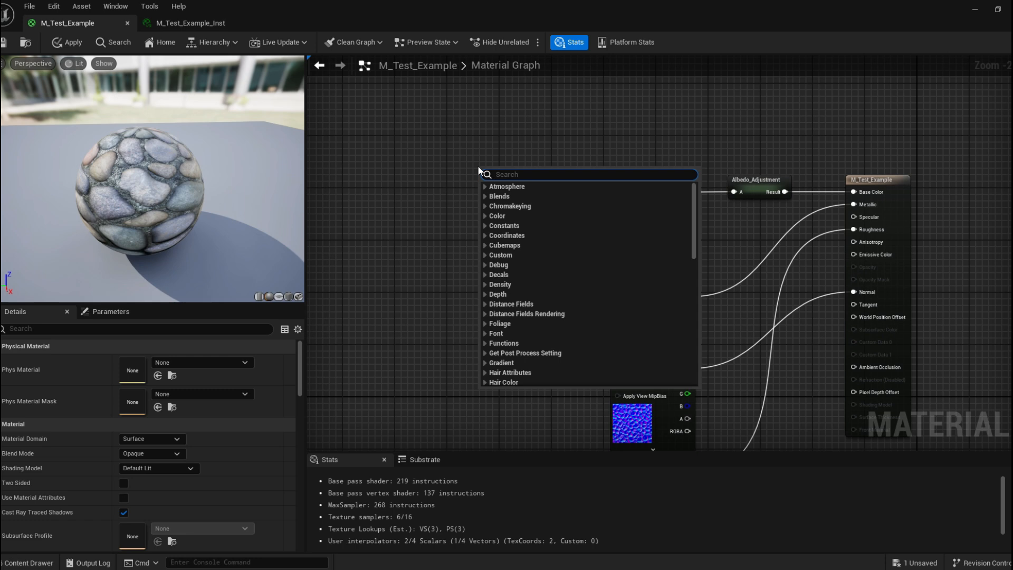
pyautogui.write('texture')
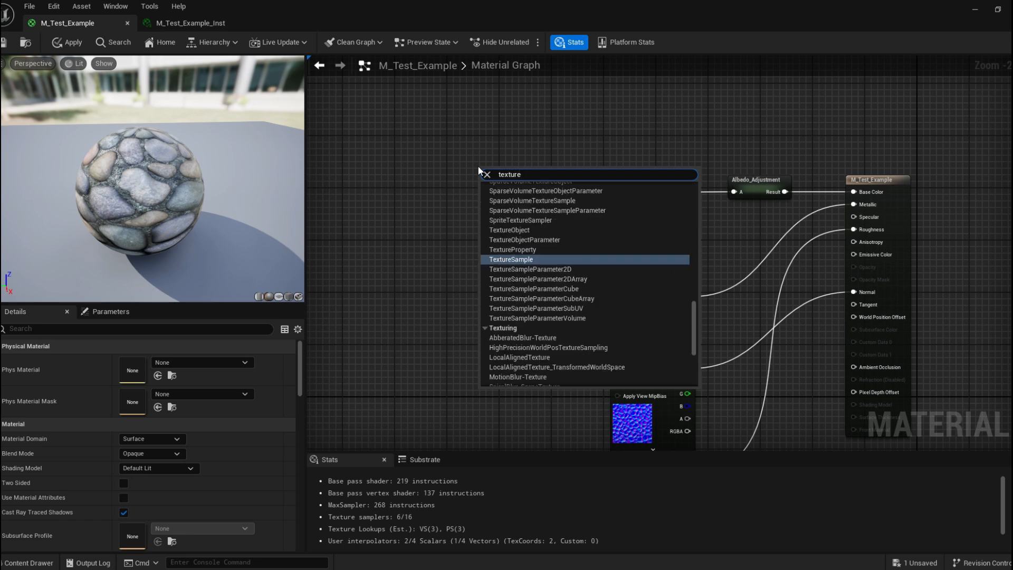
pyautogui.write(' coo')
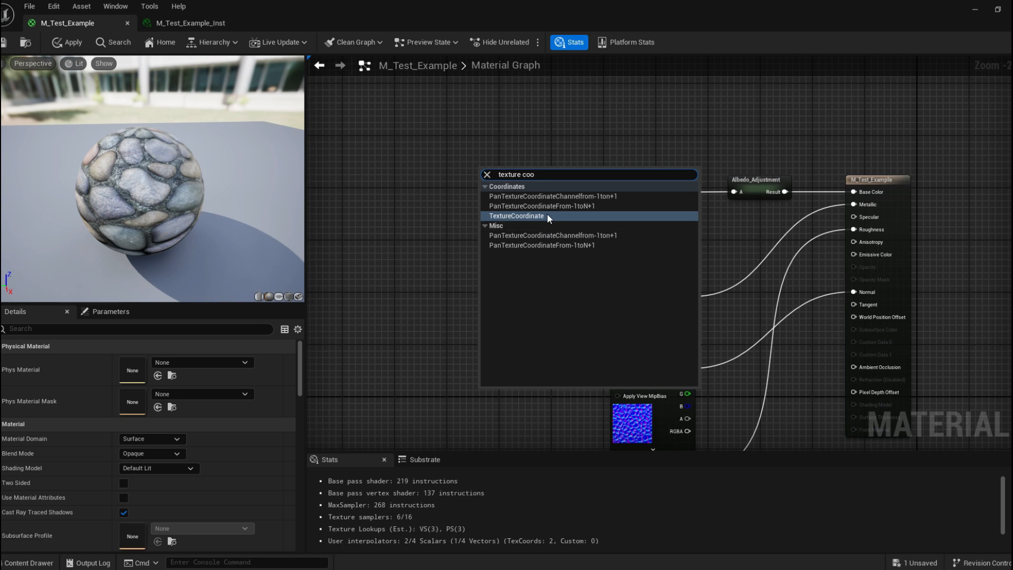
pyautogui.click(546, 215)
pyautogui.moveTo(507, 189); pyautogui.dragTo(458, 185)
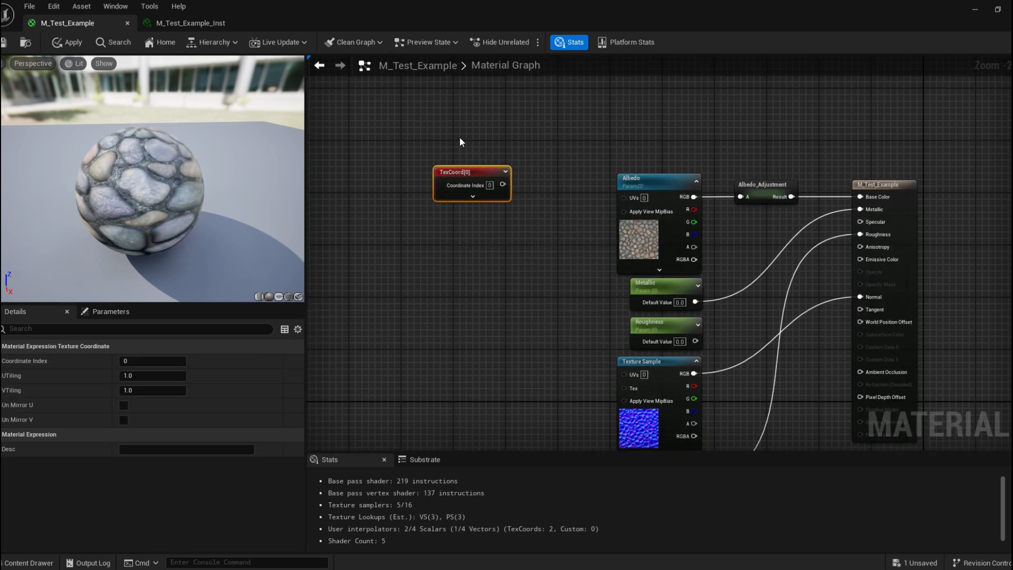
pyautogui.scroll(2, 472, 116)
pyautogui.moveTo(447, 232); pyautogui.dragTo(459, 271, button='right')
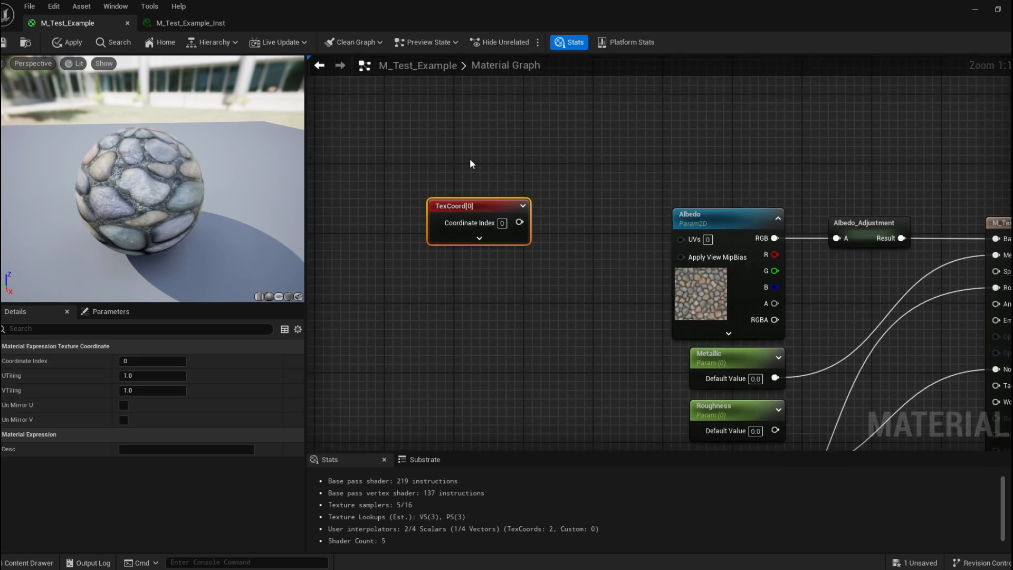
pyautogui.click(368, 134)
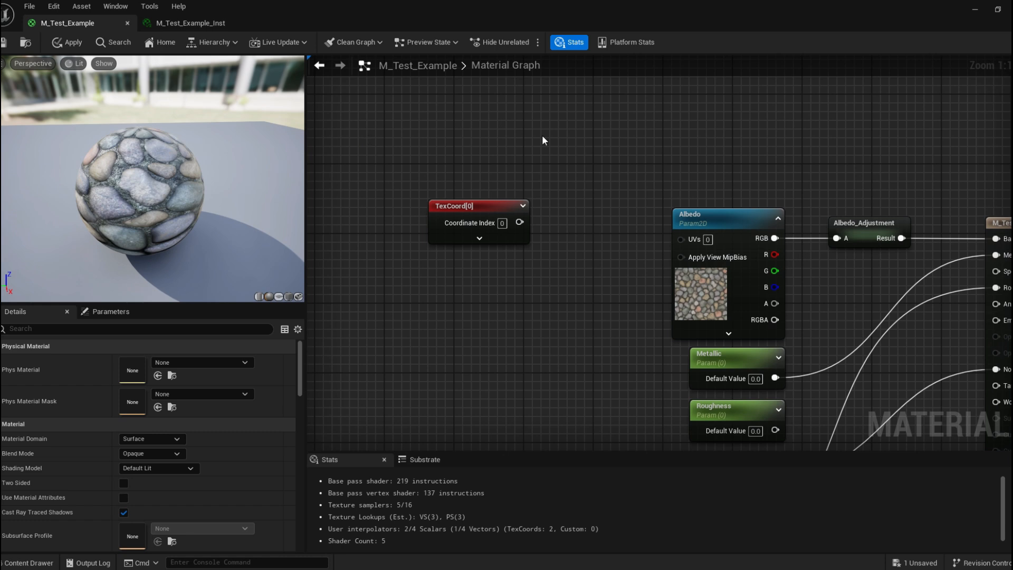
pyautogui.hotkey('ctrl', 'v')
pyautogui.moveTo(548, 140); pyautogui.dragTo(433, 134)
pyautogui.moveTo(547, 125); pyautogui.dragTo(549, 156, button='right')
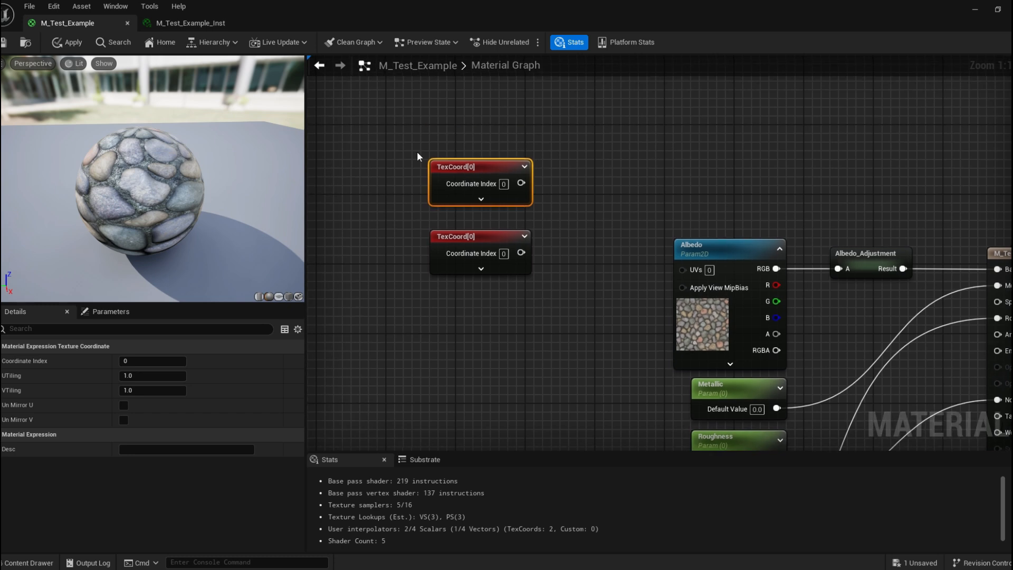
pyautogui.moveTo(425, 150); pyautogui.dragTo(522, 197)
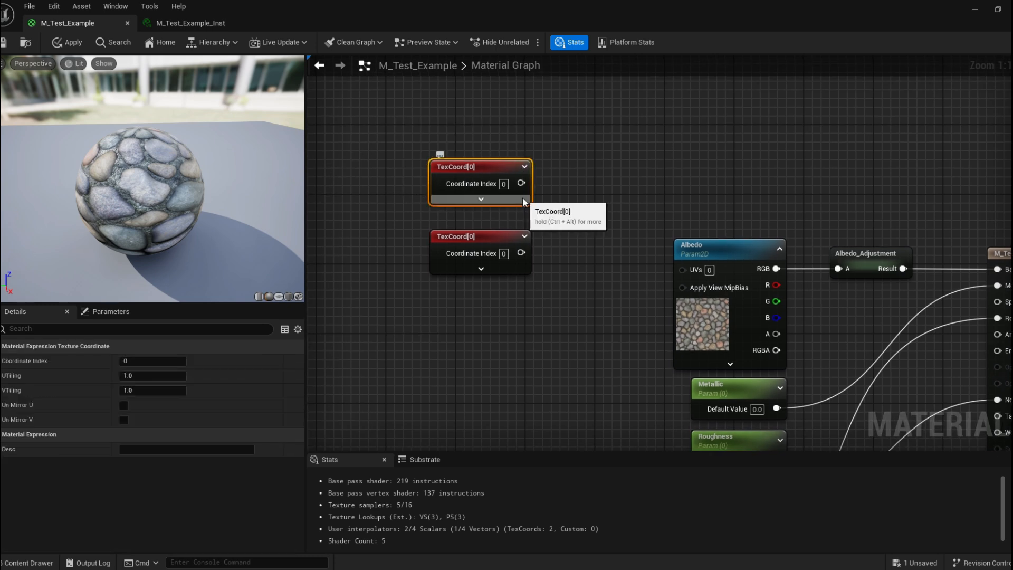
pyautogui.press('Delete')
# Connect the TexCoord node's output to the Albedo parameter's UVs input and apply the material.
pyautogui.moveTo(486, 231); pyautogui.dragTo(494, 265)
pyautogui.moveTo(573, 283); pyautogui.dragTo(506, 228, button='right')
pyautogui.moveTo(441, 217); pyautogui.dragTo(618, 216)
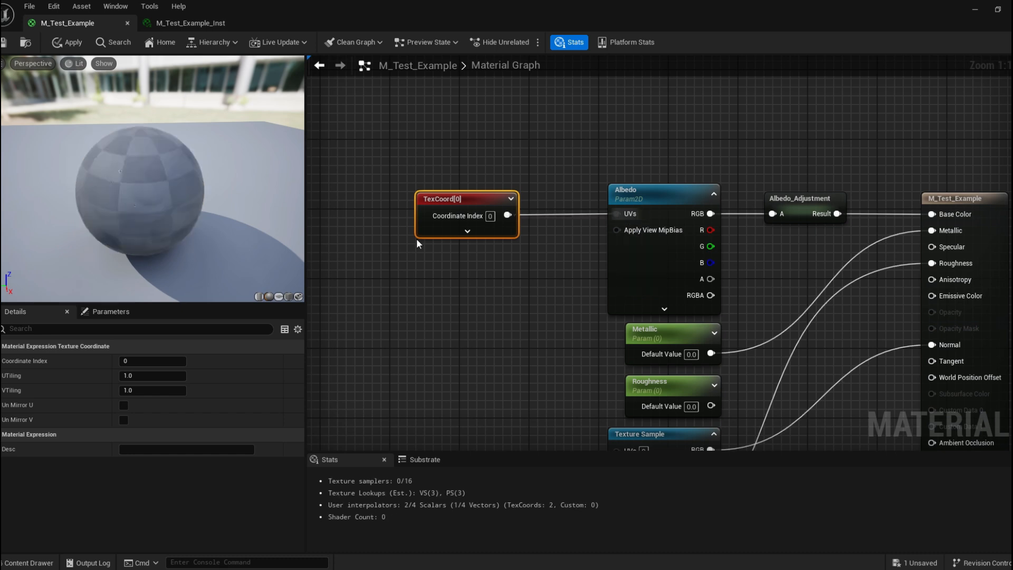
pyautogui.click(68, 42)
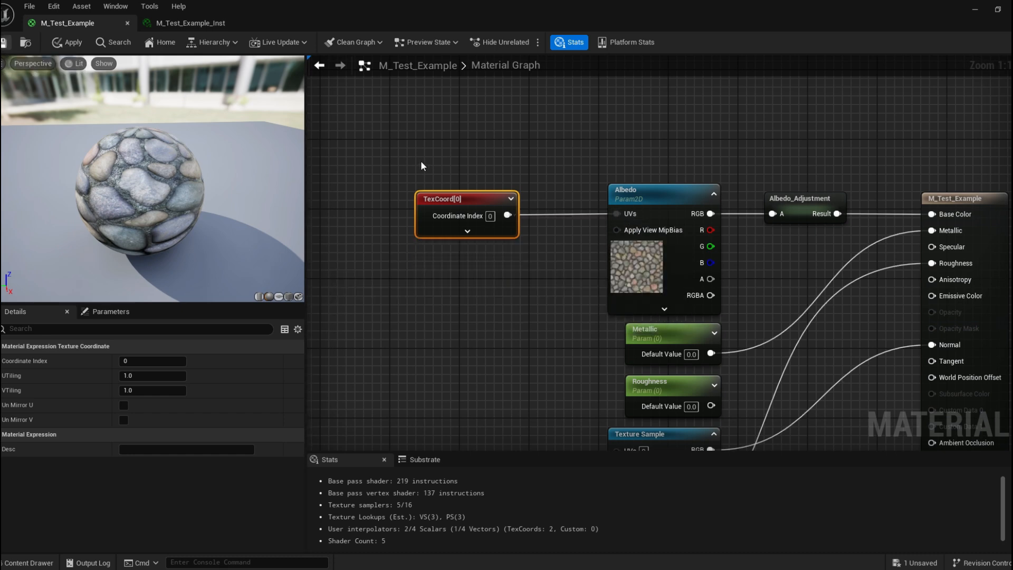
pyautogui.moveTo(565, 166); pyautogui.dragTo(545, 160, button='right')
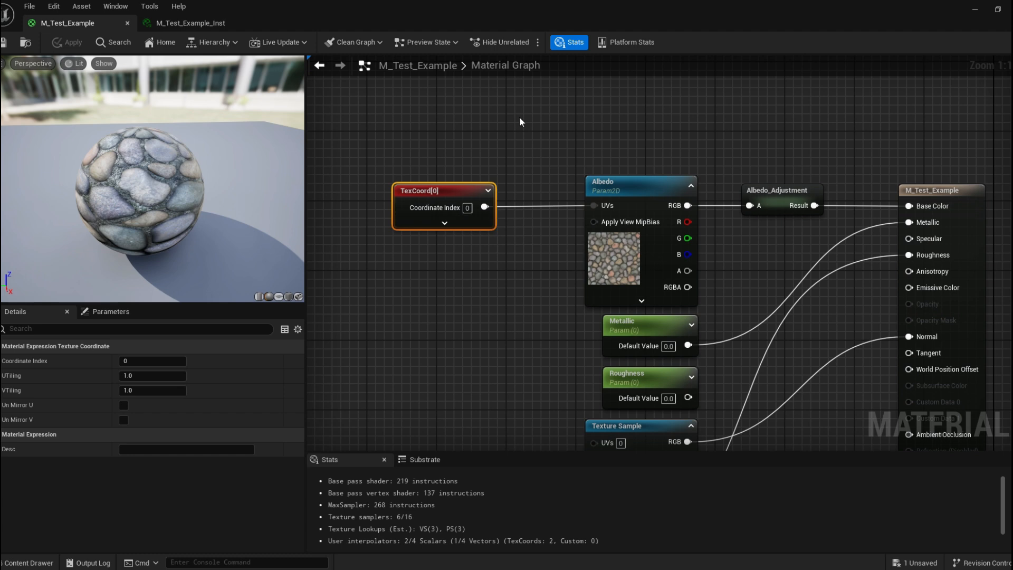
# Set the TexCoord node's U and V tiling to 2 and save the material.
pyautogui.moveTo(456, 5); pyautogui.dragTo(625, 371)
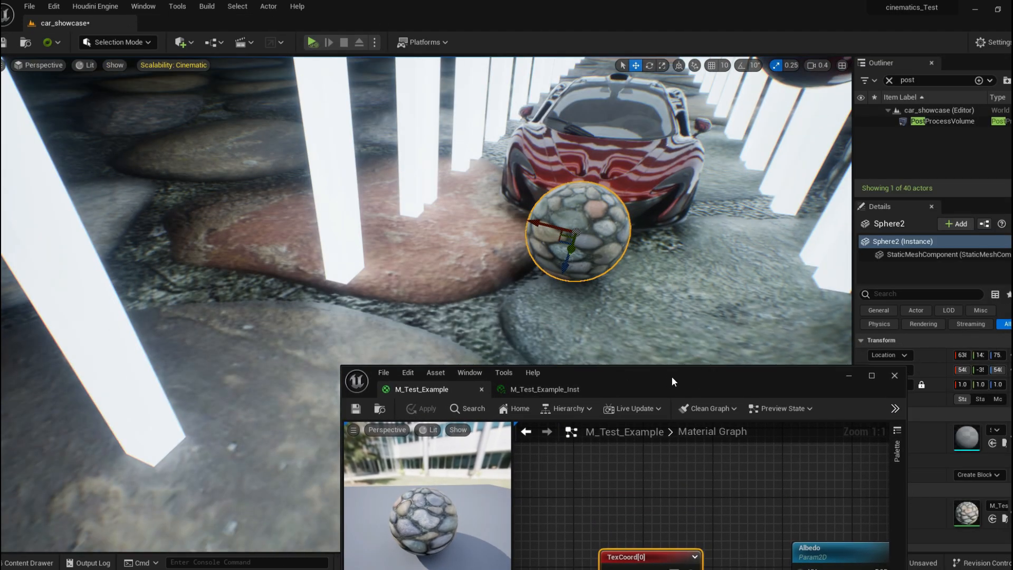
pyautogui.doubleClick(670, 376)
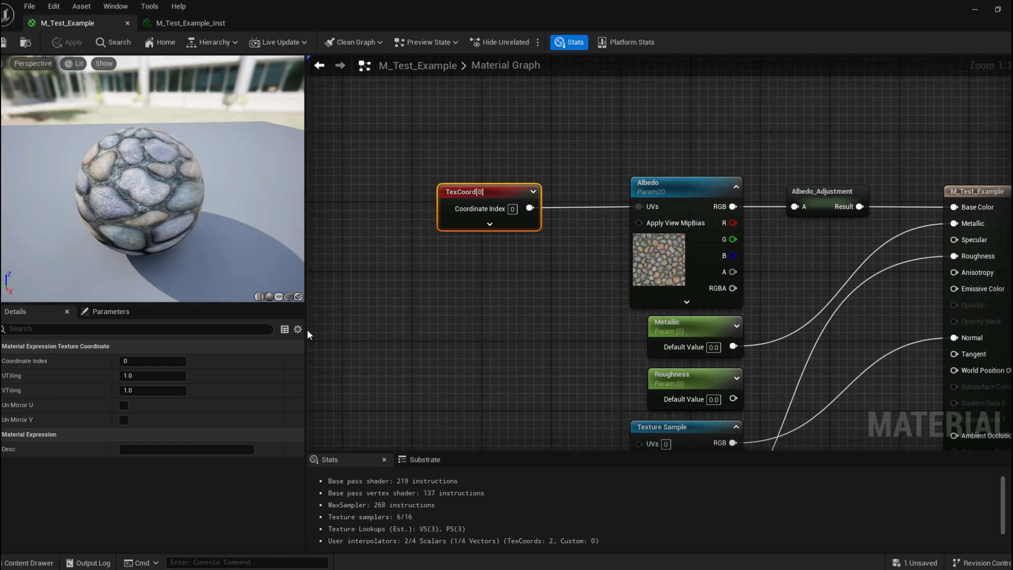
pyautogui.click(146, 377)
pyautogui.click(29, 375)
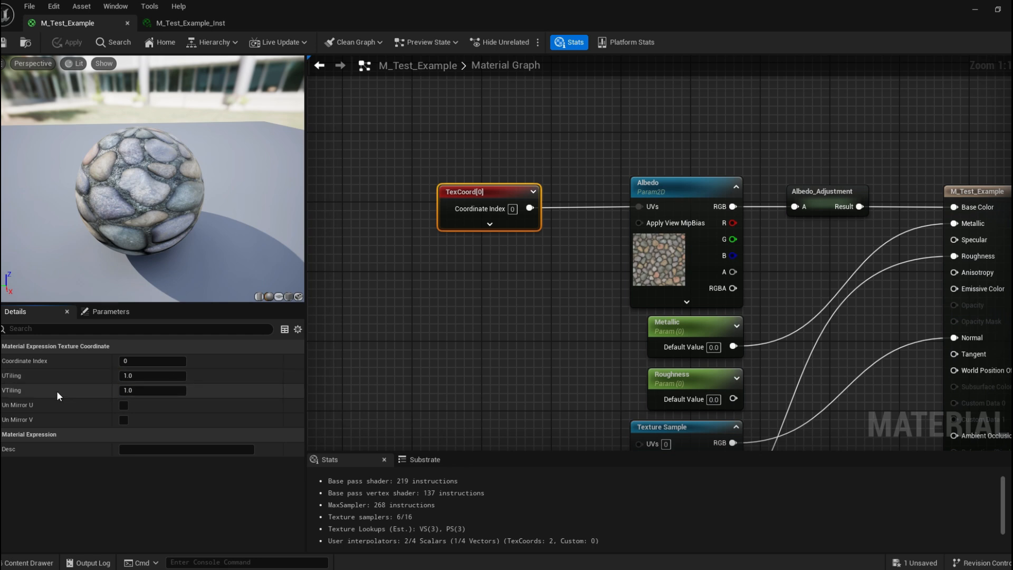
pyautogui.moveTo(172, 374); pyautogui.dragTo(242, 379)
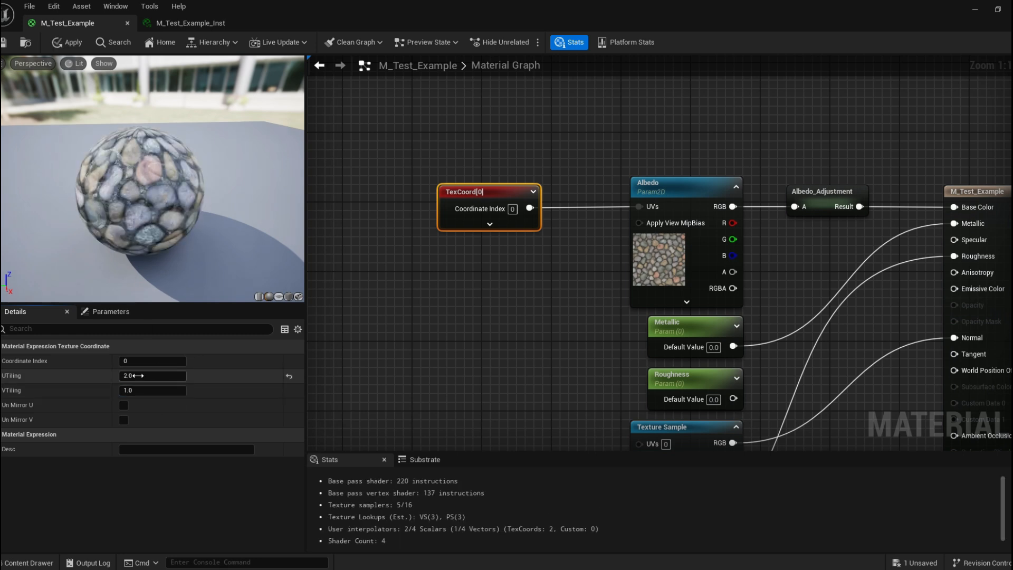
pyautogui.click(166, 390)
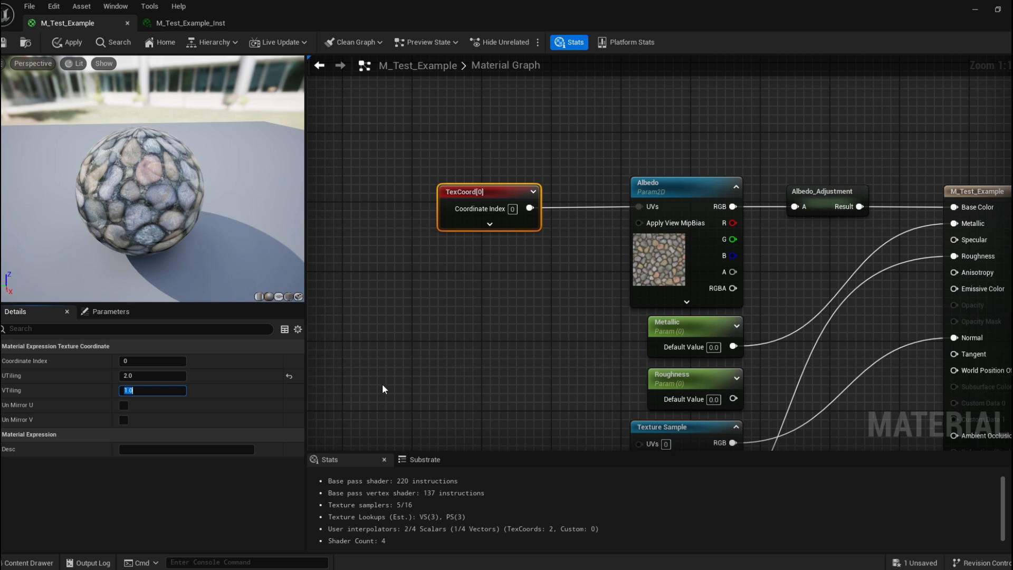
pyautogui.write('2')
pyautogui.click(437, 320)
pyautogui.hotkey('ctrl', 's')
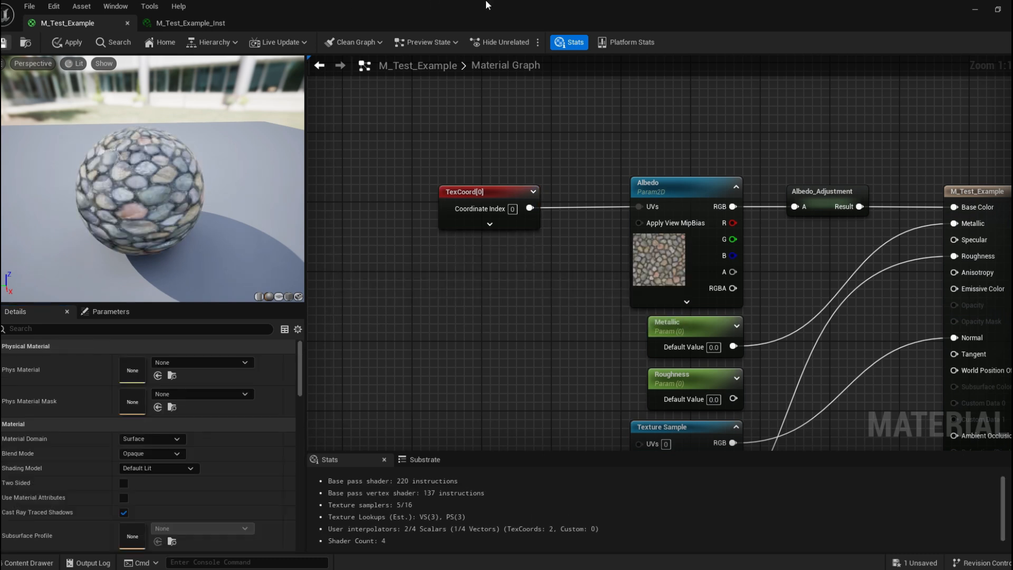
# Set the TexCoord node's U and V tiling to 8 and save the material, checking the floor in the level.
pyautogui.moveTo(523, 3); pyautogui.dragTo(796, 110)
pyautogui.moveTo(317, 285); pyautogui.dragTo(369, 302, button='right')
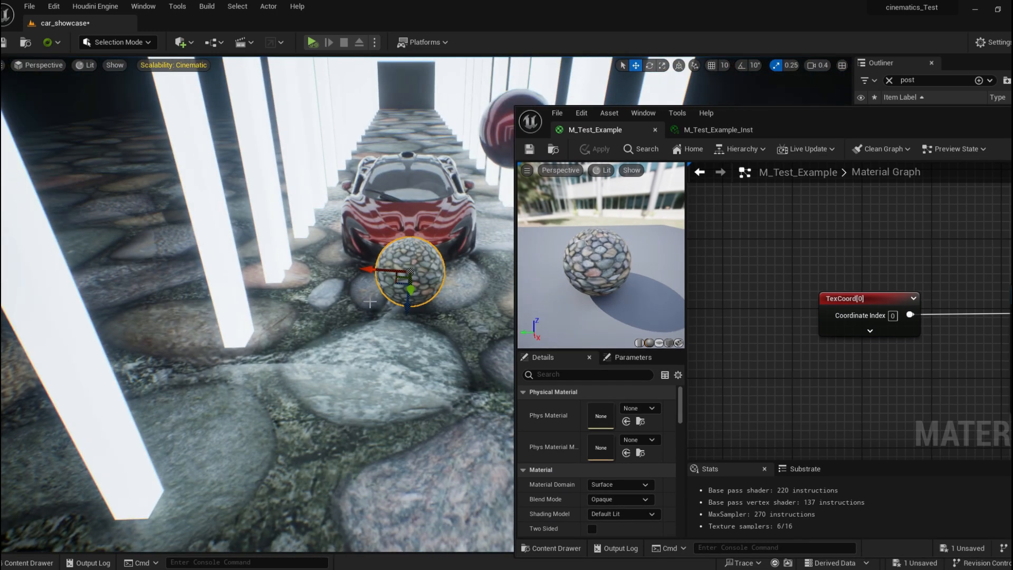
pyautogui.moveTo(212, 287); pyautogui.dragTo(427, 320, button='right')
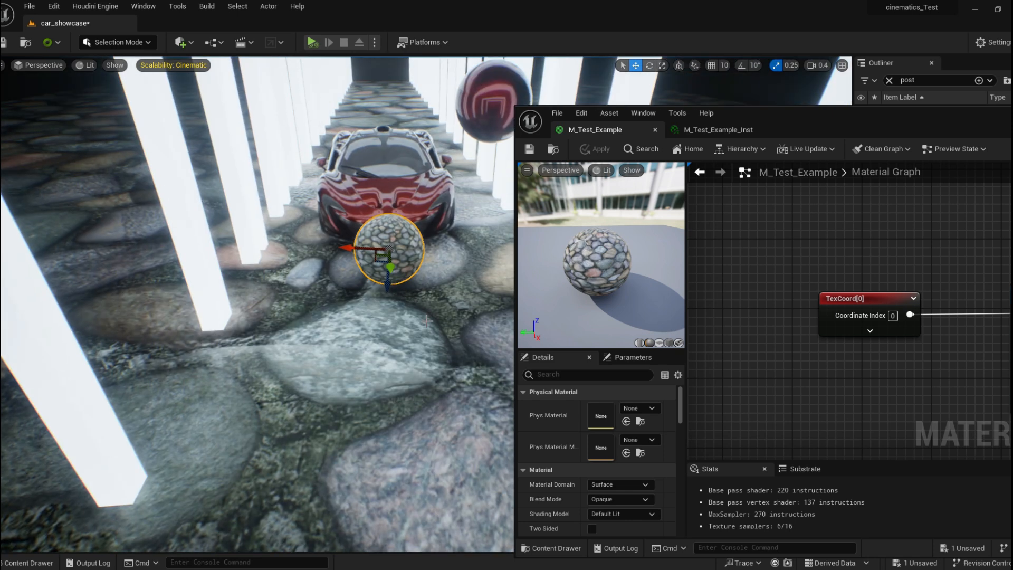
pyautogui.moveTo(828, 130); pyautogui.dragTo(785, 86)
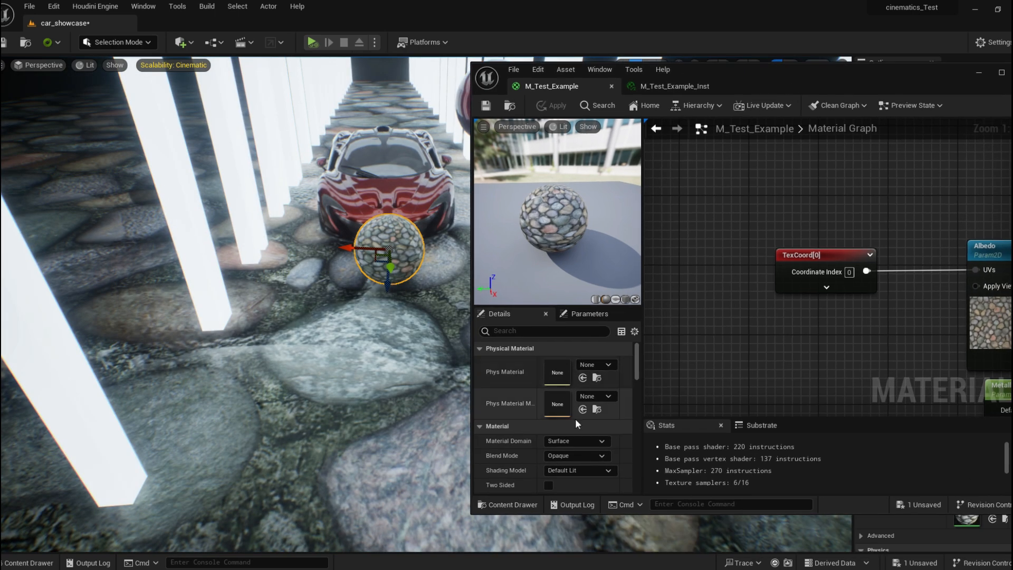
pyautogui.click(807, 266)
pyautogui.click(566, 378)
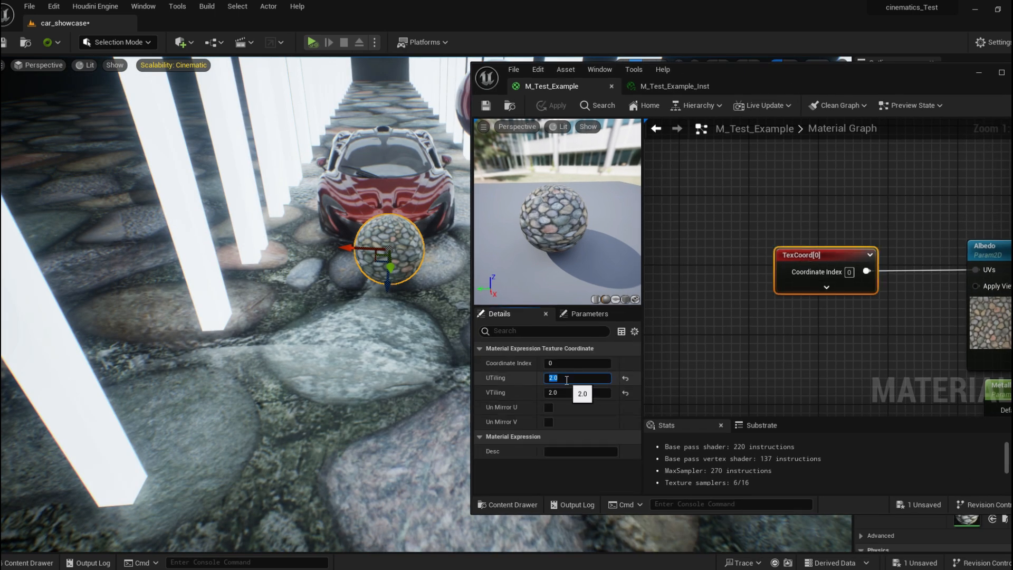
pyautogui.write('8')
pyautogui.click(580, 392)
pyautogui.write('8')
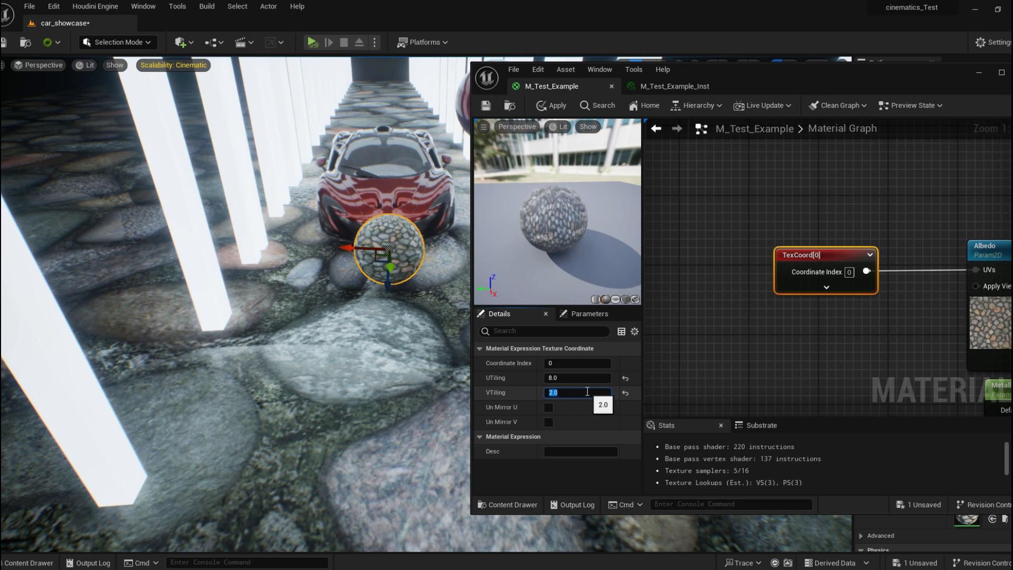
pyautogui.click(690, 380)
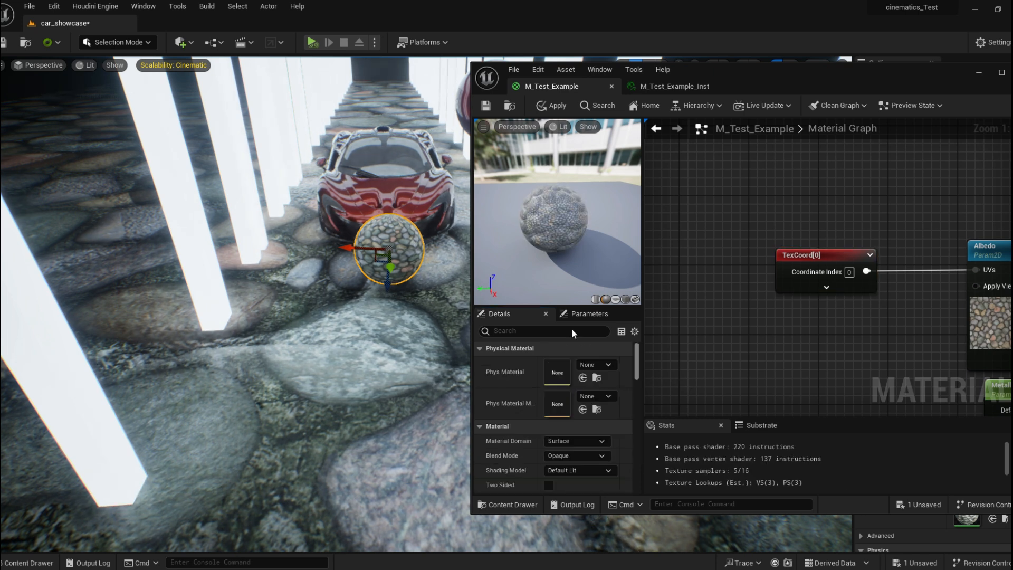
pyautogui.click(486, 106)
# Inspect the tiled stone texture on the preview sphere and reposition the graph view.
pyautogui.moveTo(369, 253); pyautogui.dragTo(361, 218, button='right')
pyautogui.doubleClick(768, 89)
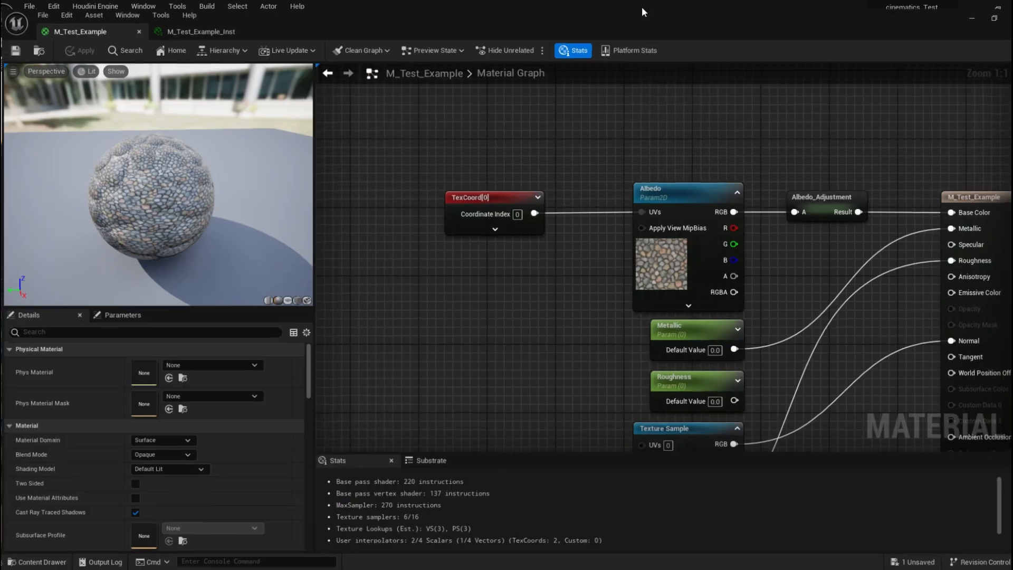
pyautogui.click(469, 190)
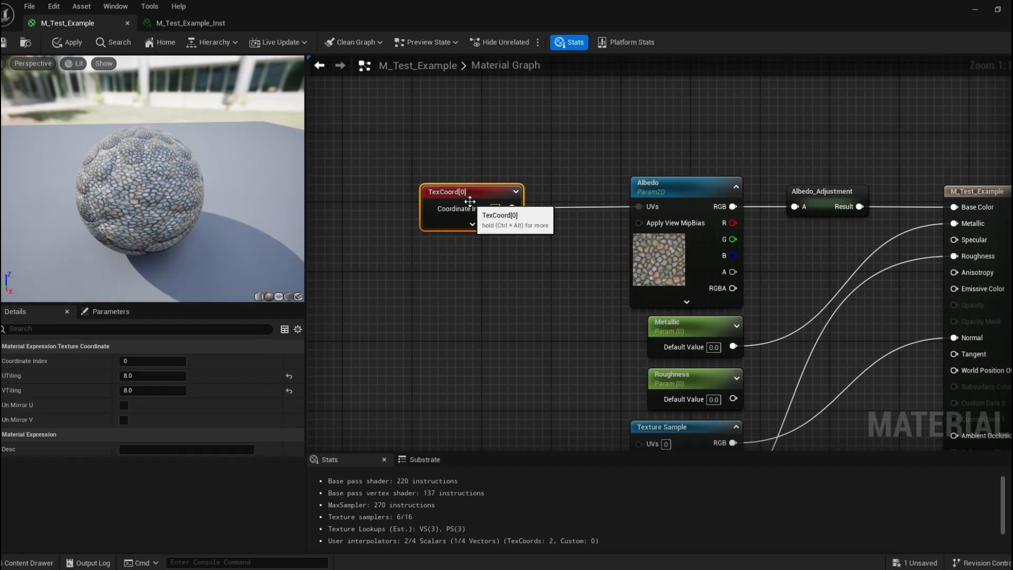
pyautogui.click(479, 292)
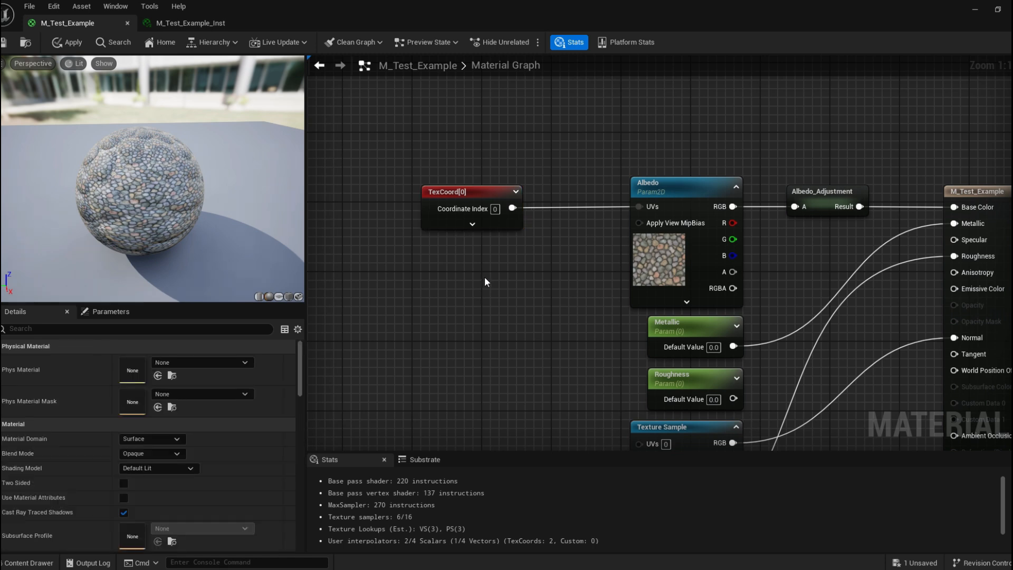
pyautogui.moveTo(167, 213); pyautogui.dragTo(248, 213)
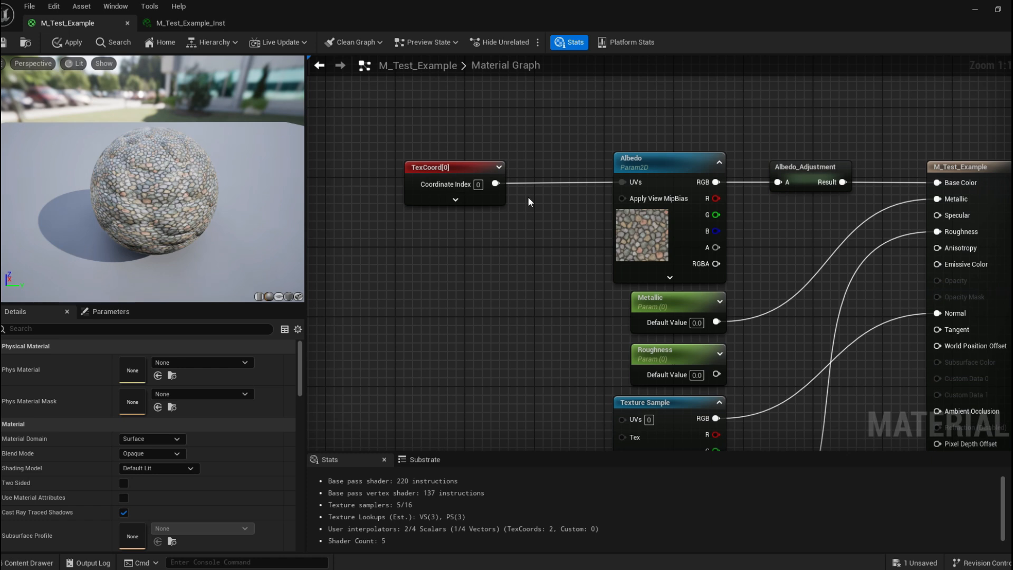
pyautogui.moveTo(457, 168); pyautogui.dragTo(509, 169)
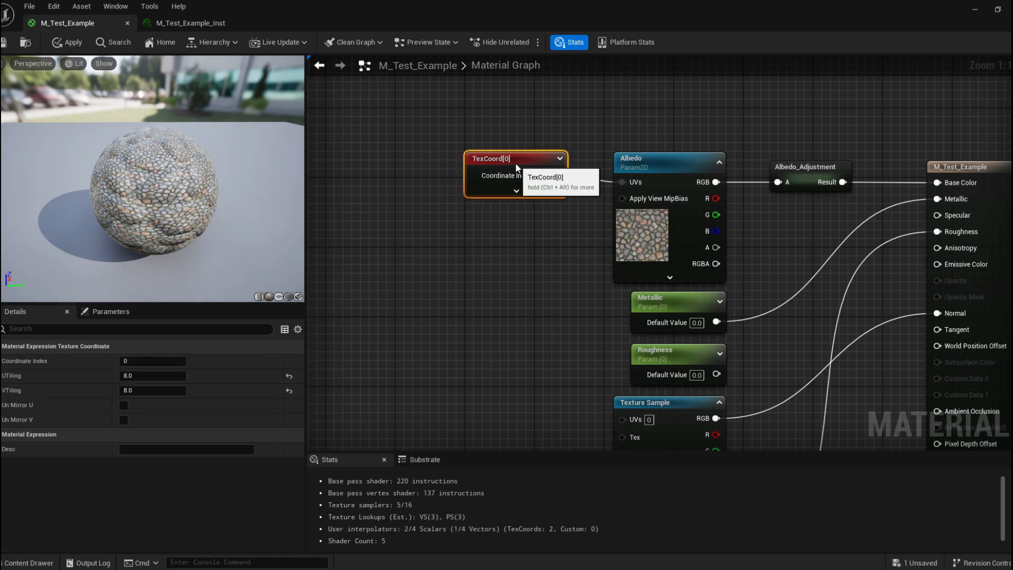
pyautogui.click(536, 131)
pyautogui.moveTo(157, 182); pyautogui.dragTo(173, 197)
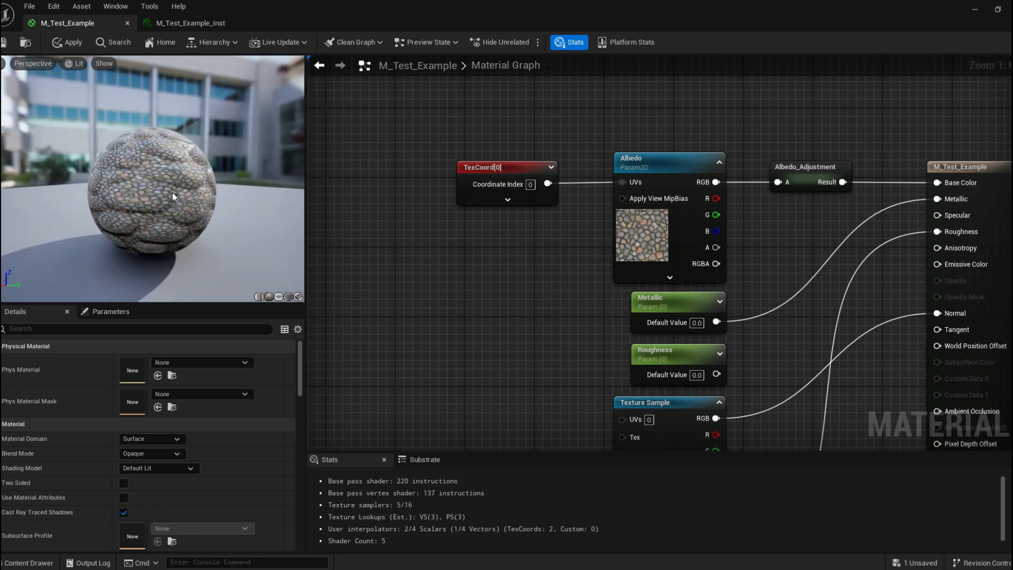
pyautogui.scroll(3, 167, 216)
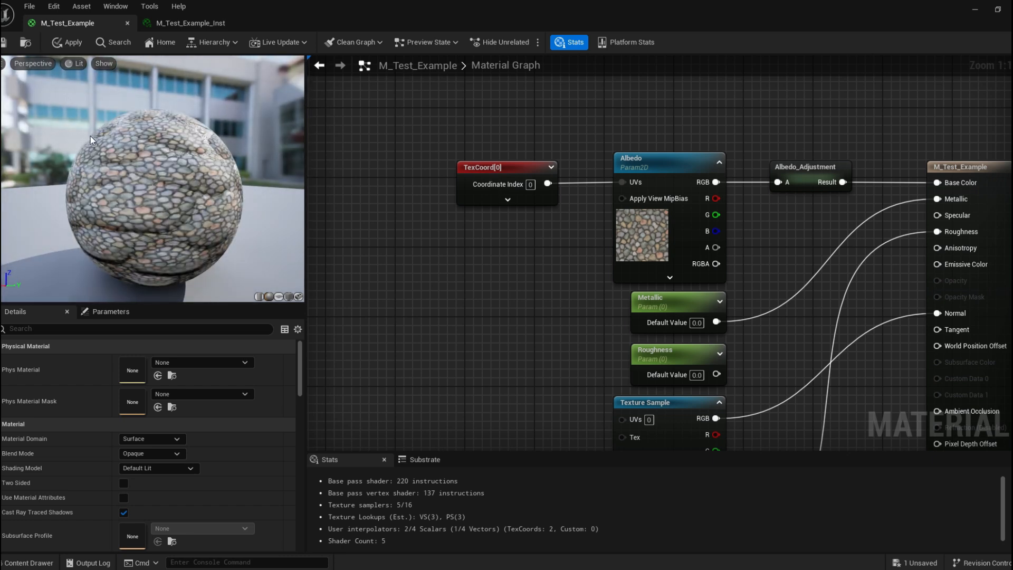
pyautogui.moveTo(166, 182); pyautogui.dragTo(243, 185)
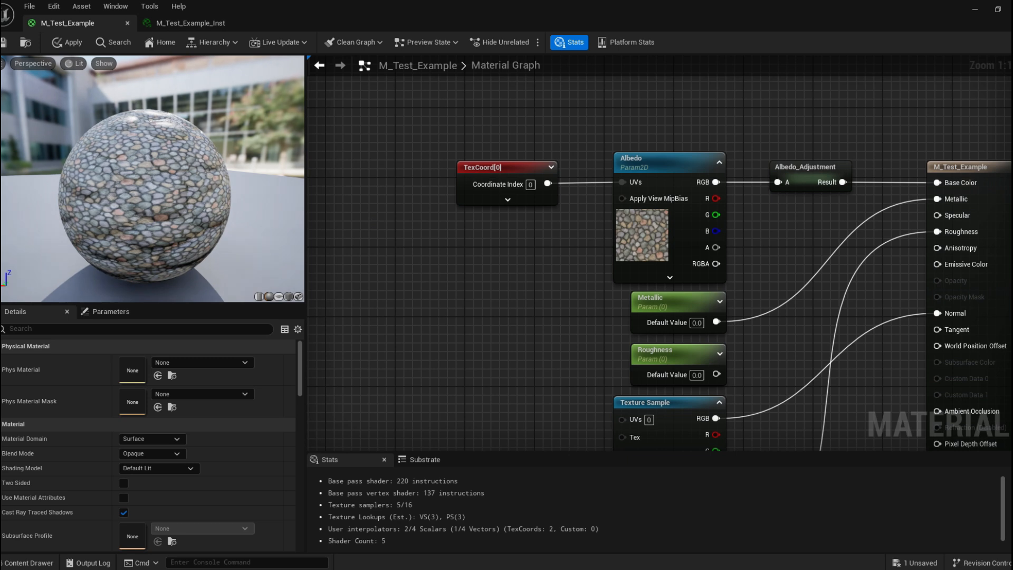
pyautogui.moveTo(557, 327); pyautogui.dragTo(530, 283, button='right')
pyautogui.scroll(-1, 530, 283)
pyautogui.moveTo(490, 136); pyautogui.dragTo(422, 135)
pyautogui.moveTo(523, 195); pyautogui.dragTo(435, 148, button='right')
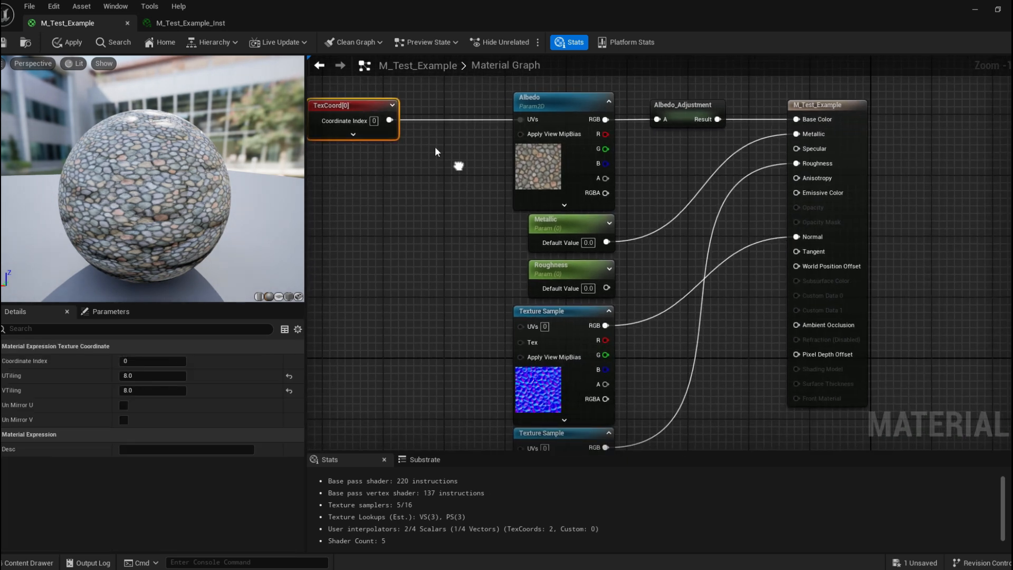
# Connect the TexCoord output to the UVs inputs of the other Texture Sample nodes.
pyautogui.moveTo(388, 119); pyautogui.dragTo(399, 111, button='right')
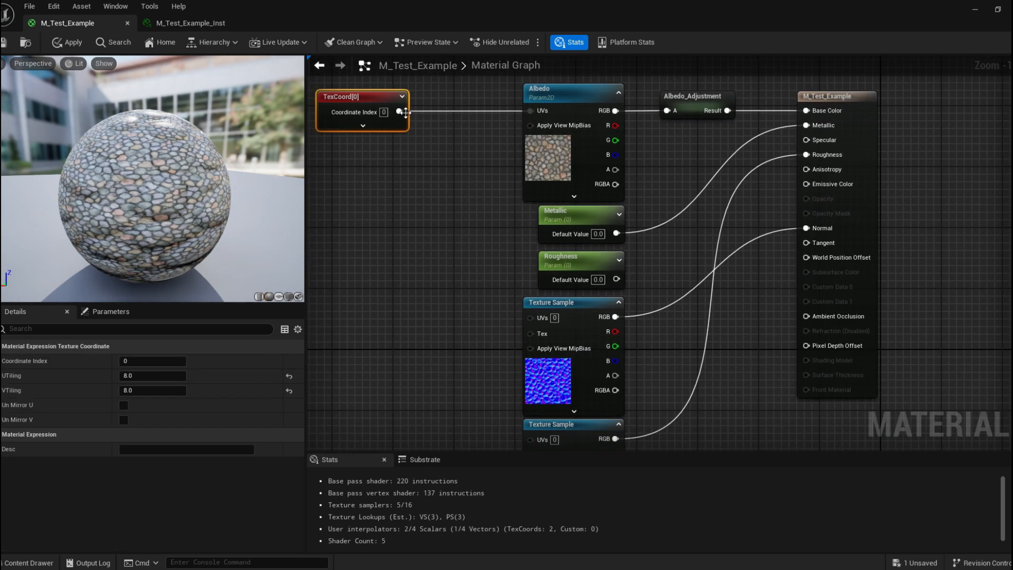
pyautogui.moveTo(398, 111); pyautogui.dragTo(530, 316)
pyautogui.moveTo(400, 111); pyautogui.dragTo(537, 372)
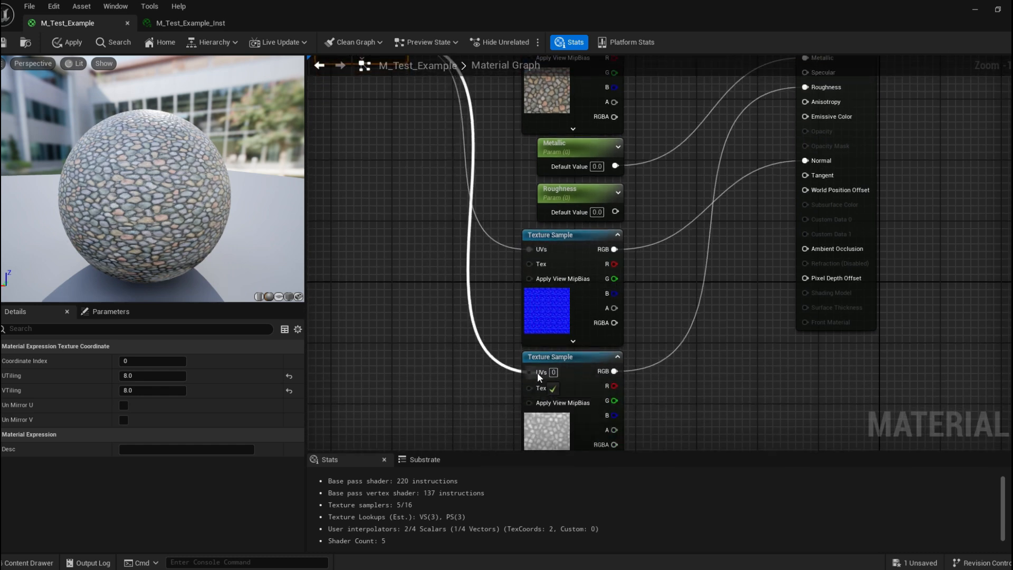
pyautogui.moveTo(409, 160); pyautogui.dragTo(499, 321, button='right')
pyautogui.moveTo(438, 188); pyautogui.dragTo(459, 189)
pyautogui.click(520, 176)
pyautogui.moveTo(121, 164)
pyautogui.mouseDown()
pyautogui.moveTo(153, 253)
pyautogui.moveTo(114, 126)
pyautogui.moveTo(137, 171)
pyautogui.moveTo(145, 238)
pyautogui.moveTo(122, 179)
pyautogui.mouseUp()
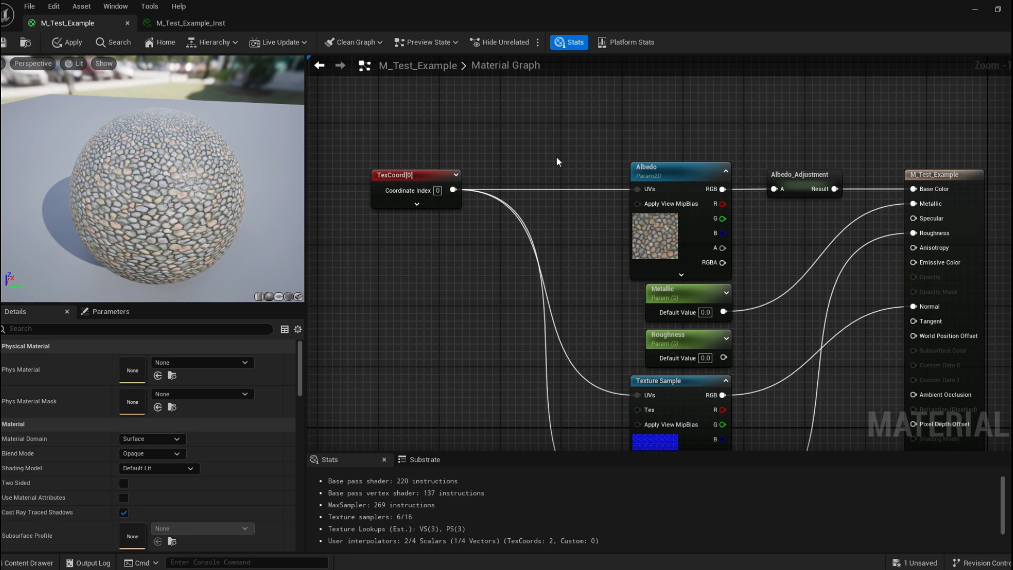
# Add a Multiply node above the Albedo parameter and feed the TexCoord output into its A input.
pyautogui.press('m')
pyautogui.click(550, 160)
pyautogui.moveTo(578, 164); pyautogui.dragTo(499, 243)
pyautogui.moveTo(426, 183); pyautogui.dragTo(382, 186)
pyautogui.moveTo(509, 245); pyautogui.dragTo(554, 223)
pyautogui.moveTo(407, 189); pyautogui.dragTo(559, 168)
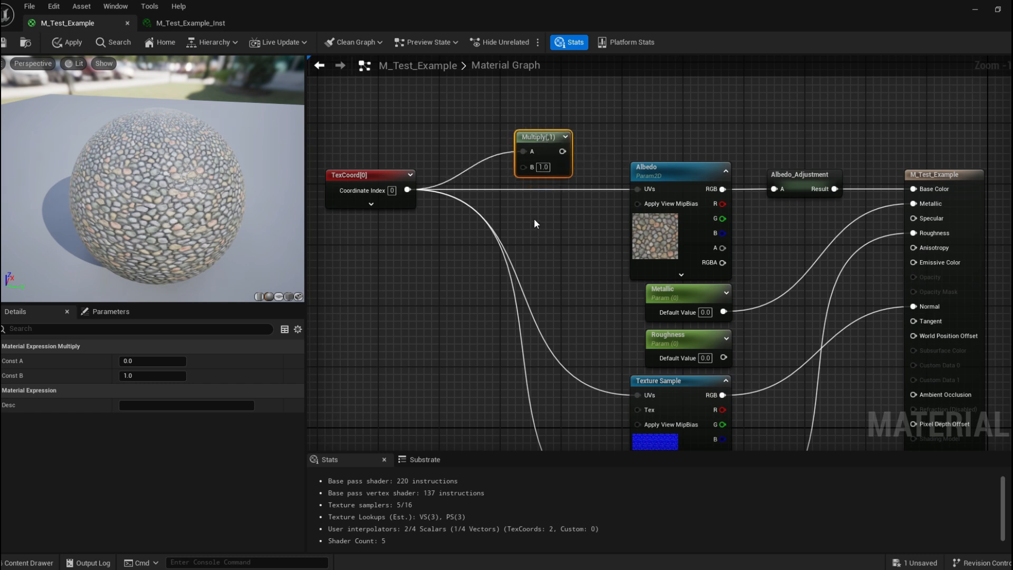
pyautogui.moveTo(529, 138); pyautogui.dragTo(552, 116)
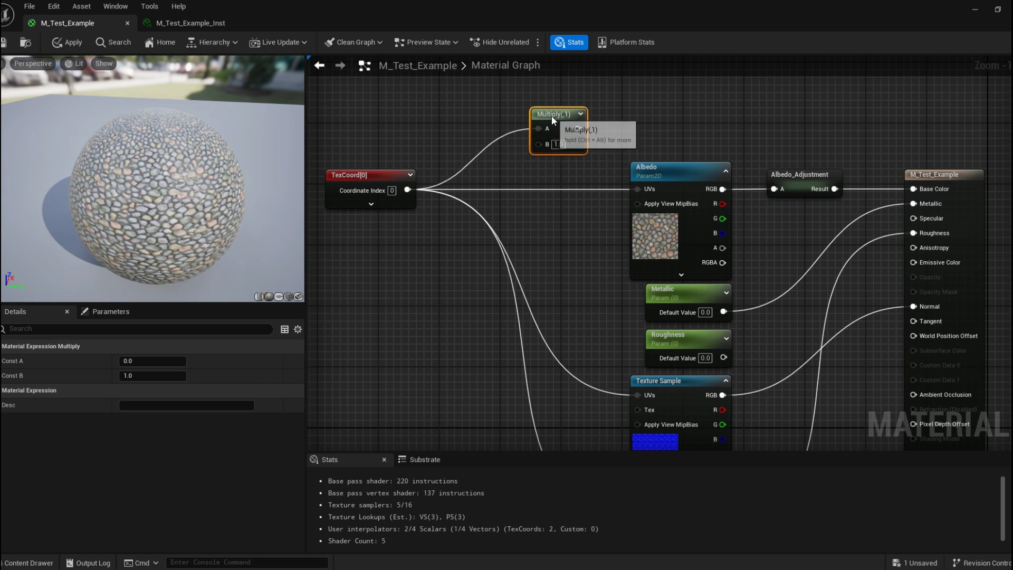
# Add an AppendVector node and connect its output to the Multiply node's B input.
pyautogui.rightClick(544, 207)
pyautogui.write('appe')
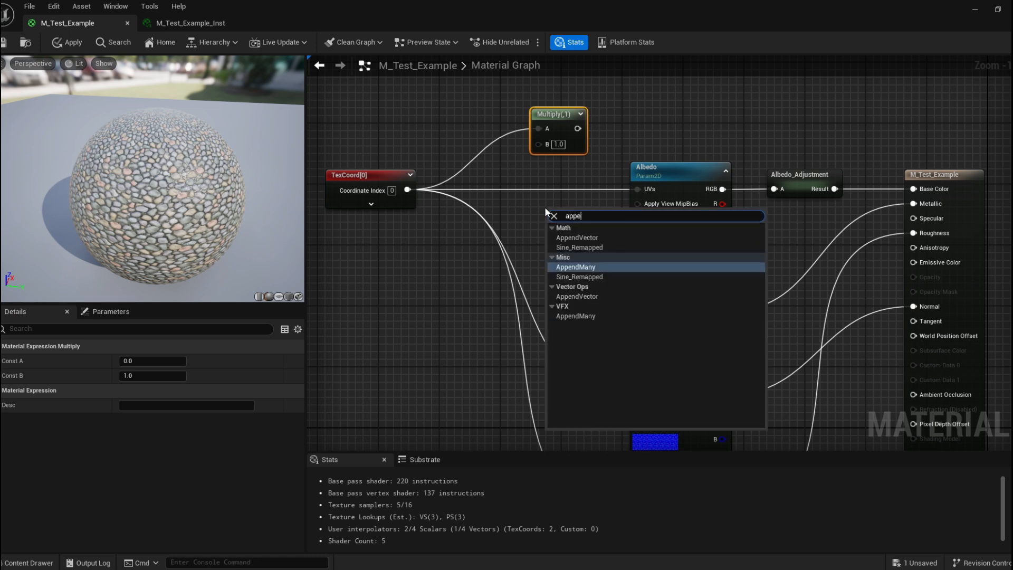
pyautogui.click(615, 236)
pyautogui.moveTo(496, 209); pyautogui.dragTo(569, 147)
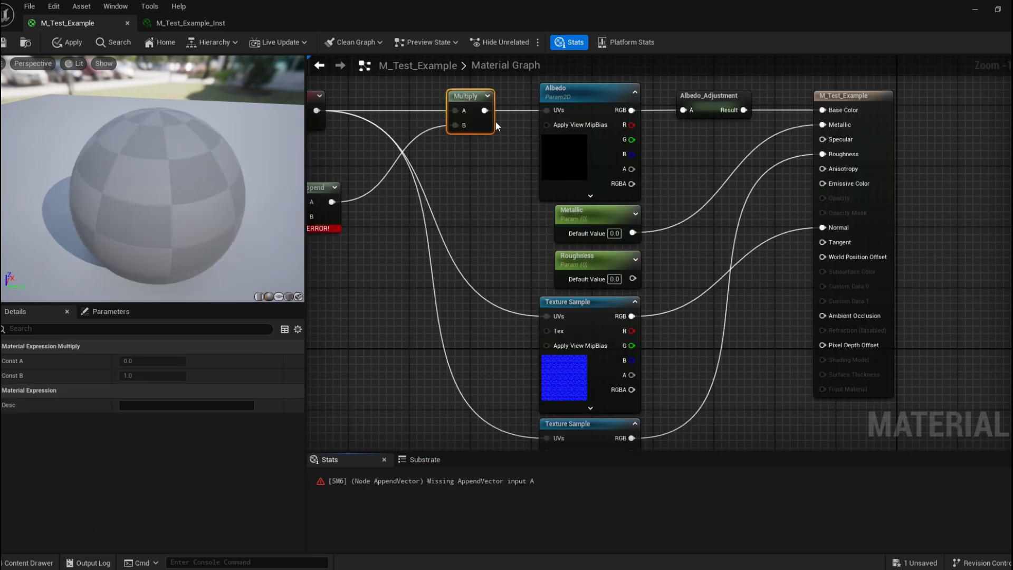
# Route the Multiply output into the UVs of the Albedo and Texture Sample nodes and tidy the node layout.
pyautogui.moveTo(484, 111); pyautogui.dragTo(549, 312)
pyautogui.moveTo(504, 271); pyautogui.dragTo(509, 253, button='right')
pyautogui.moveTo(490, 94); pyautogui.dragTo(552, 195)
pyautogui.moveTo(418, 140); pyautogui.dragTo(552, 383, button='right')
pyautogui.moveTo(521, 224); pyautogui.dragTo(510, 262, button='right')
pyautogui.moveTo(585, 139); pyautogui.dragTo(510, 146)
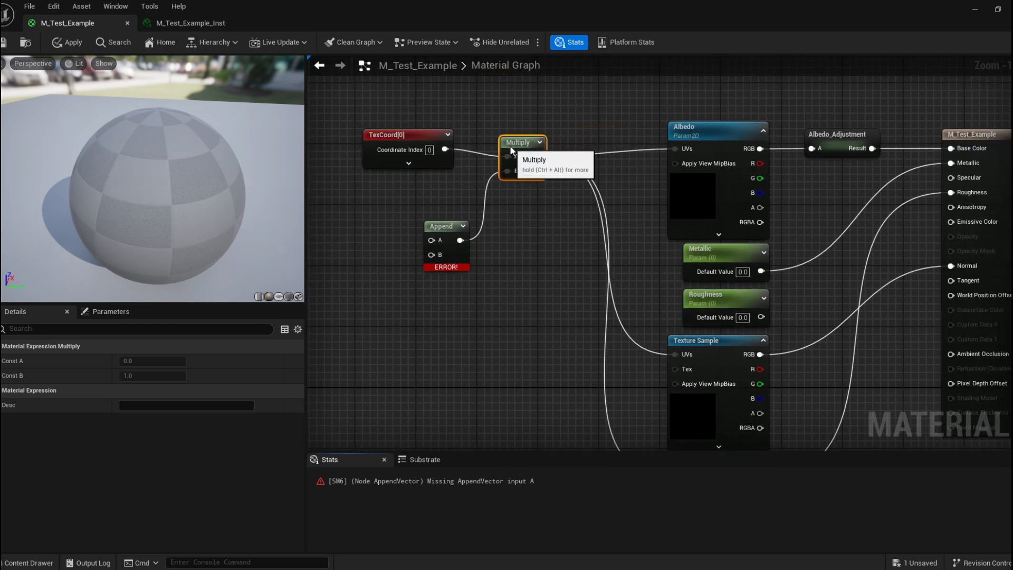
pyautogui.moveTo(471, 233); pyautogui.dragTo(535, 228, button='right')
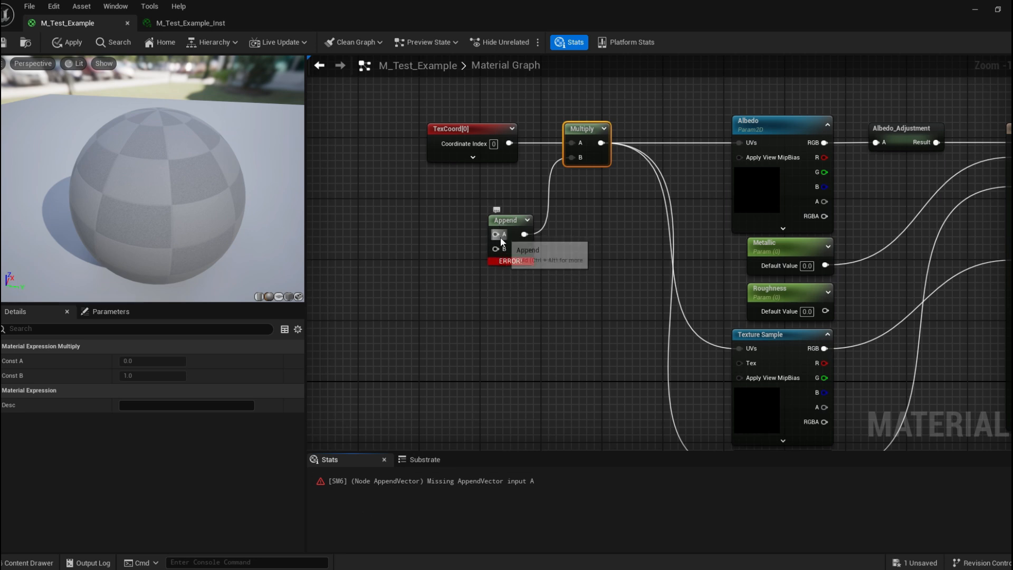
pyautogui.moveTo(506, 227); pyautogui.dragTo(483, 234)
pyautogui.click(515, 307)
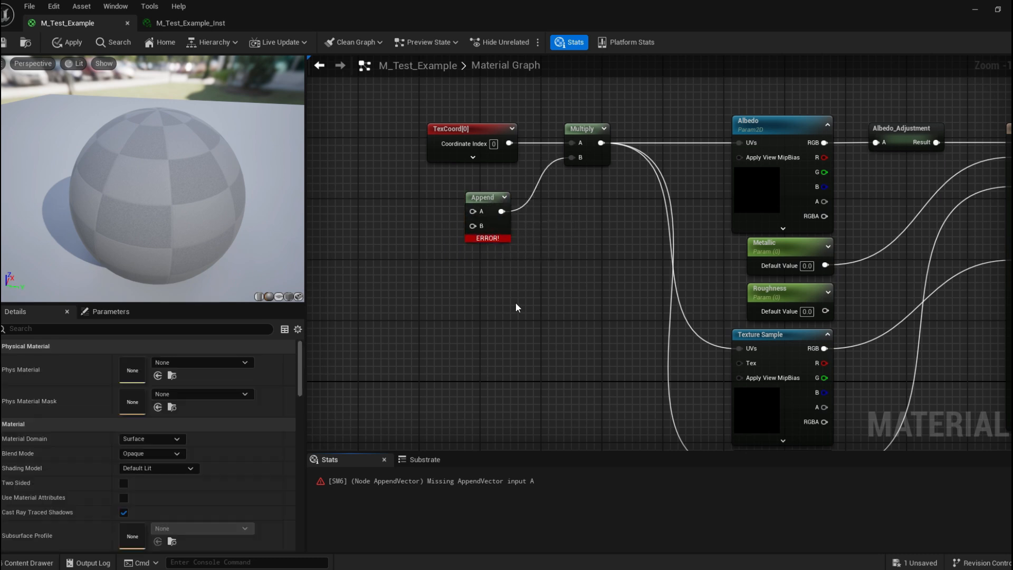
# Add a scalar parameter named Tile X beside the Append node.
pyautogui.rightClick(399, 220)
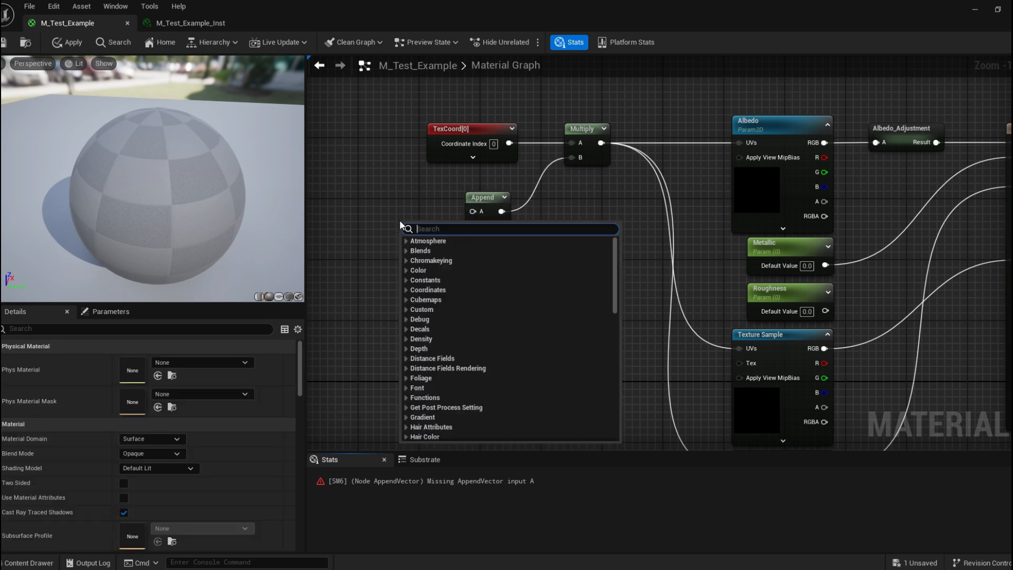
pyautogui.click(386, 198)
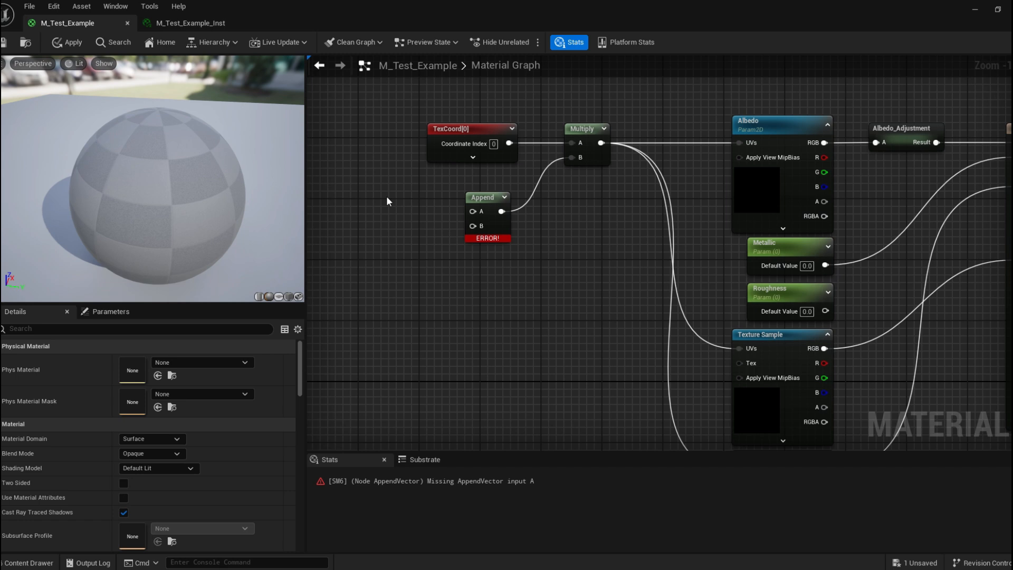
pyautogui.click(374, 200)
pyautogui.write('ssss')
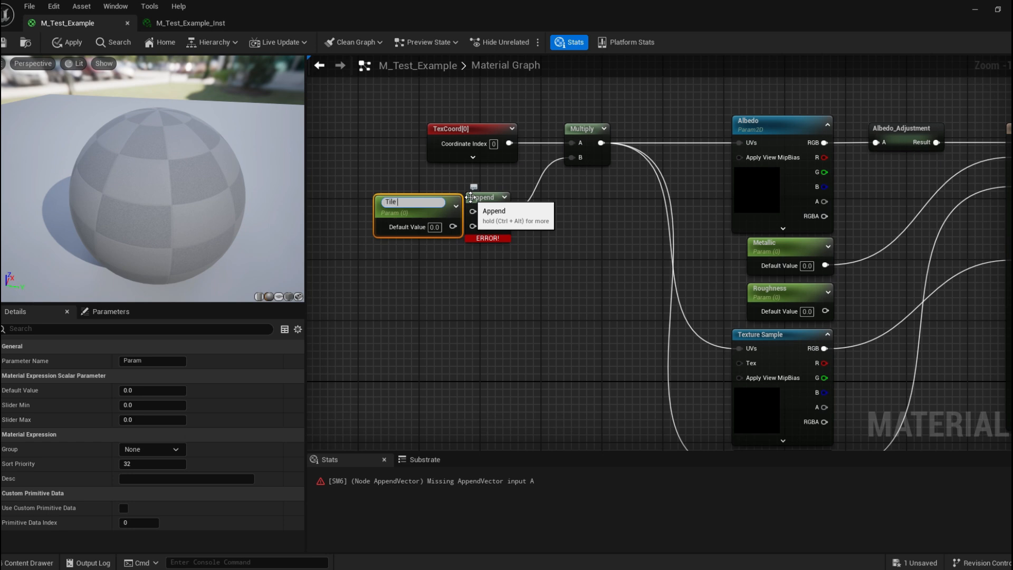
pyautogui.press('Return')
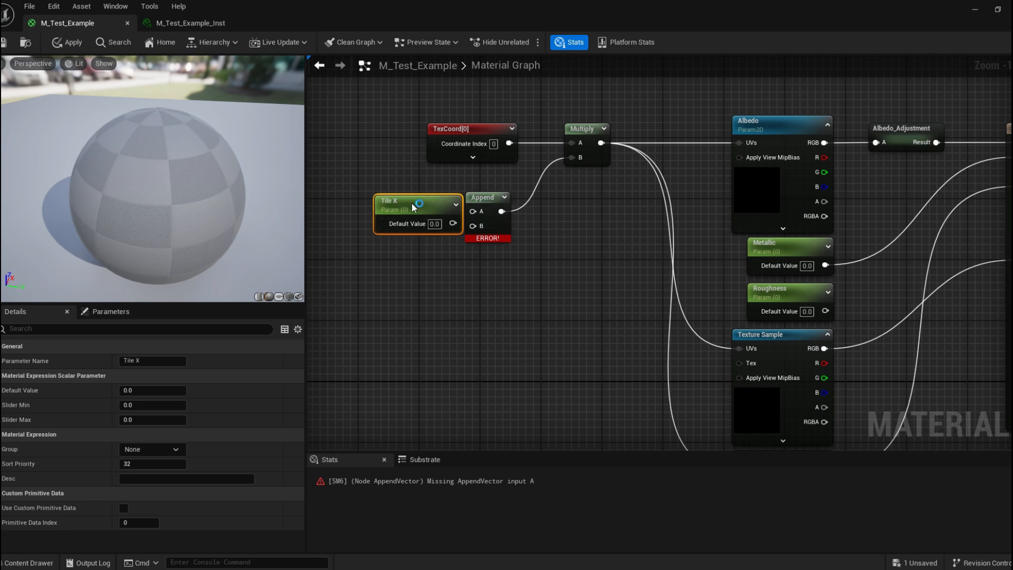
# Duplicate the Tile X parameter node and rename the copy Tile Y.
pyautogui.moveTo(414, 206); pyautogui.dragTo(383, 195)
pyautogui.click(373, 306)
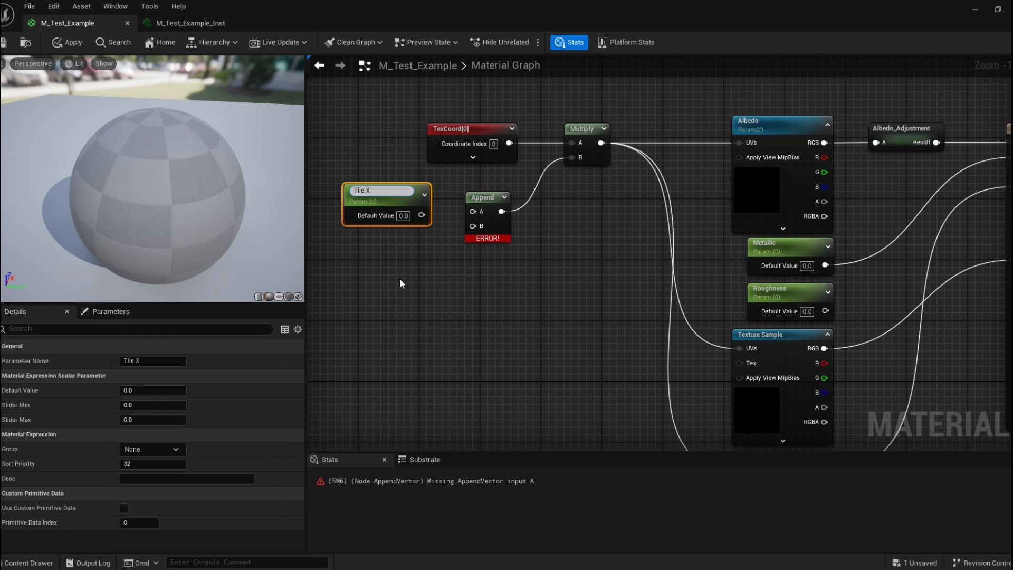
pyautogui.click(395, 192)
pyautogui.hotkey('ctrl', 'd')
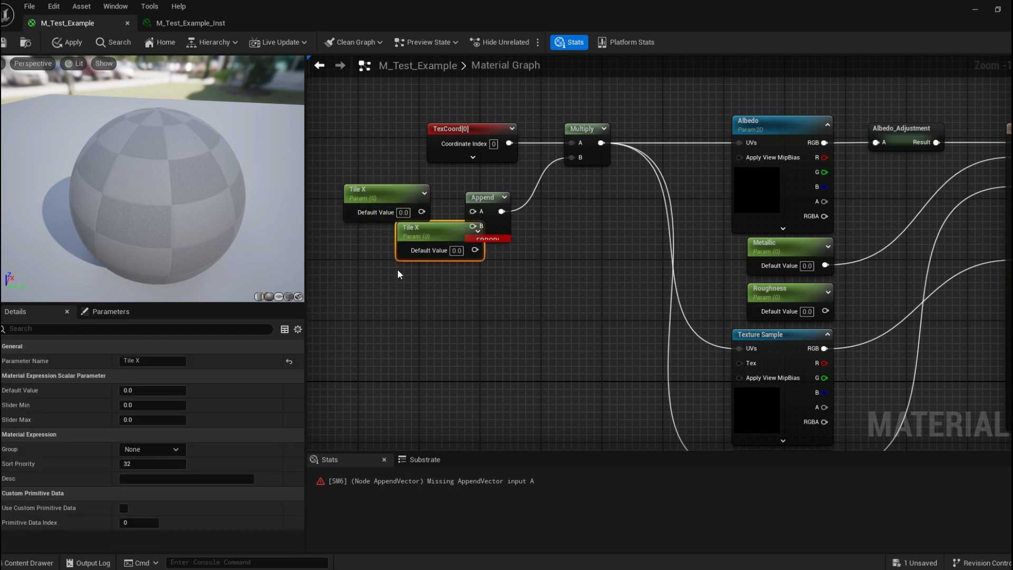
pyautogui.moveTo(444, 236); pyautogui.dragTo(391, 240)
pyautogui.click(162, 362)
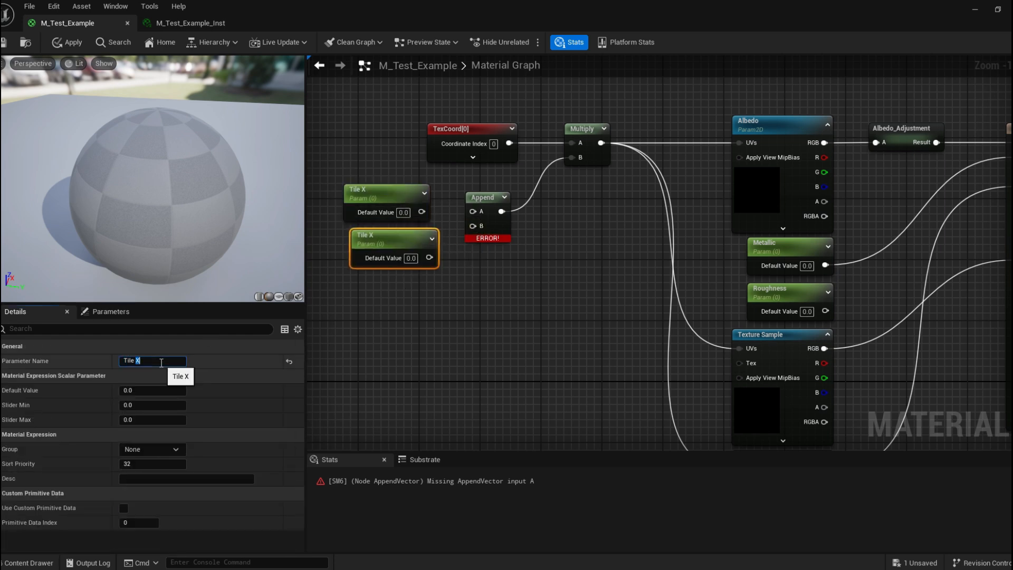
pyautogui.click(361, 371)
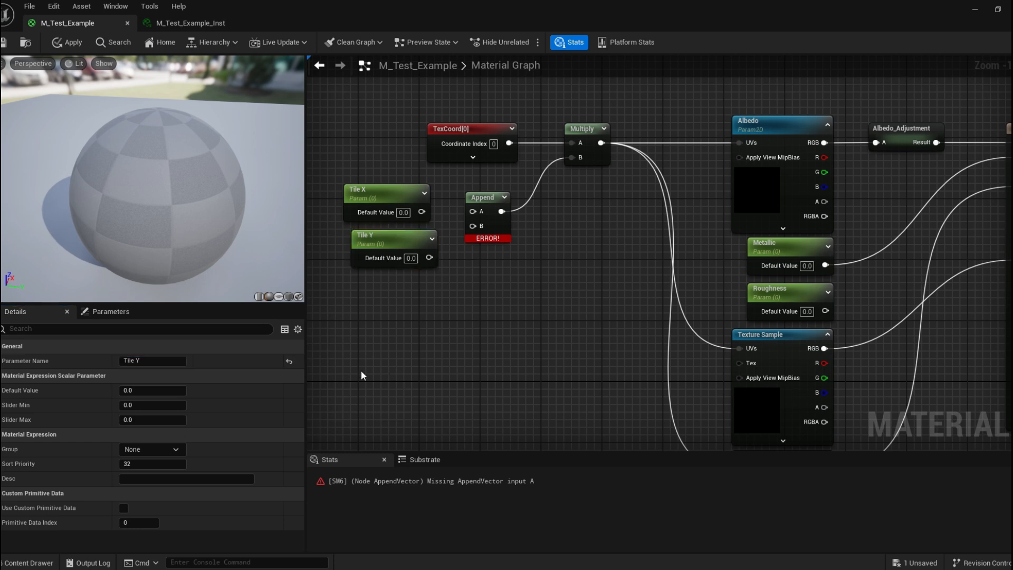
# Connect Tile X to the Append node's A input and Tile Y to its B input, then save the material.
pyautogui.moveTo(395, 186); pyautogui.dragTo(410, 187)
pyautogui.moveTo(441, 237); pyautogui.dragTo(433, 240, button='right')
pyautogui.moveTo(393, 192); pyautogui.dragTo(464, 214)
pyautogui.moveTo(420, 259); pyautogui.dragTo(464, 228)
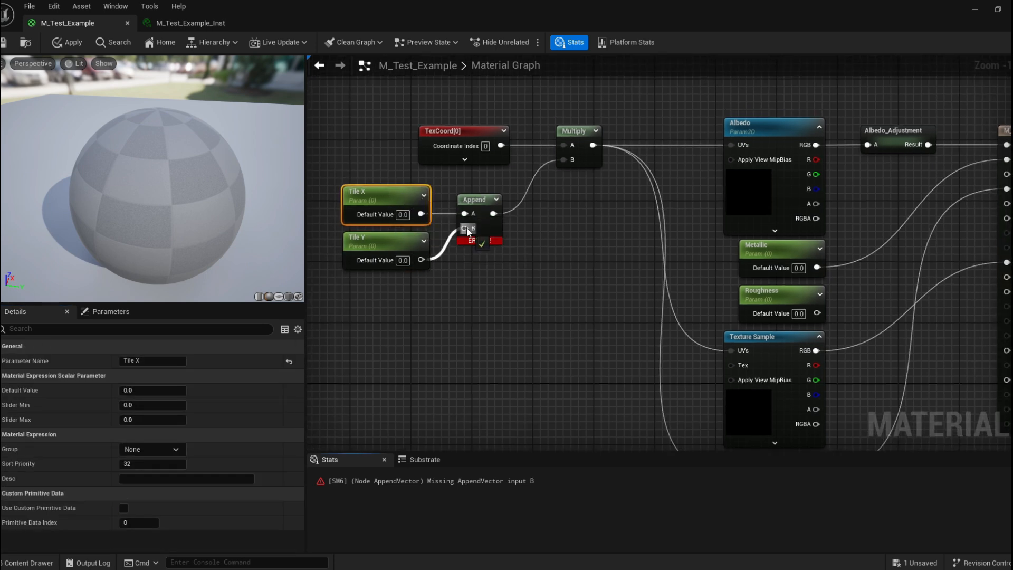
pyautogui.click(3, 47)
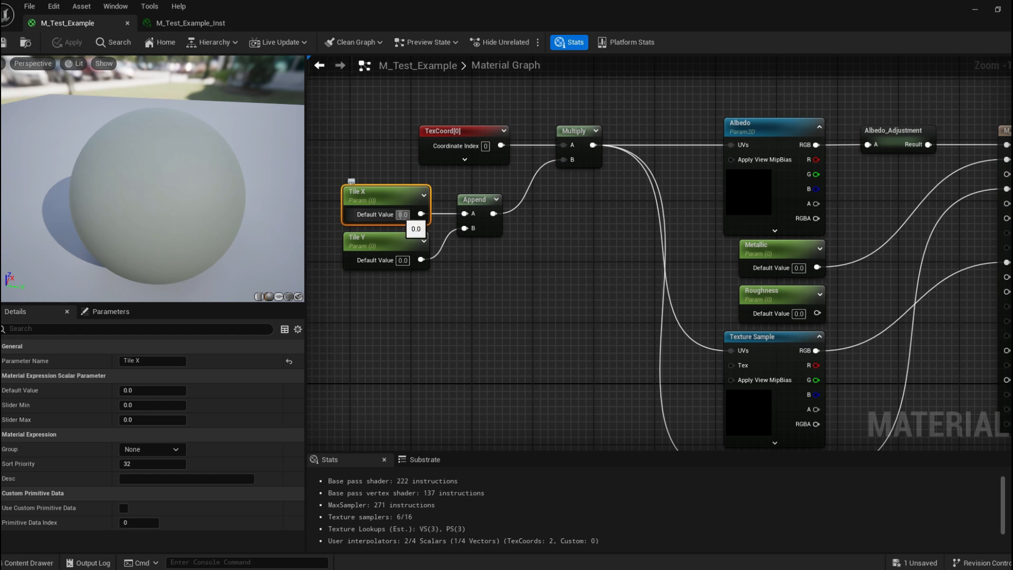
# Set the default values of both Tile X and Tile Y to 1.
pyautogui.click(169, 390)
pyautogui.write('1')
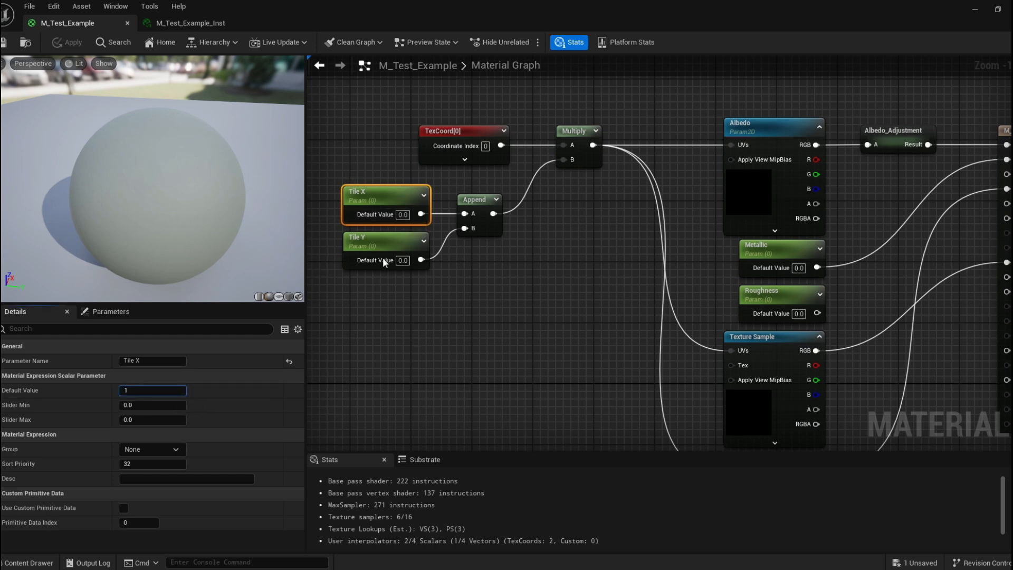
pyautogui.click(382, 257)
pyautogui.click(129, 390)
pyautogui.write('1')
pyautogui.click(310, 338)
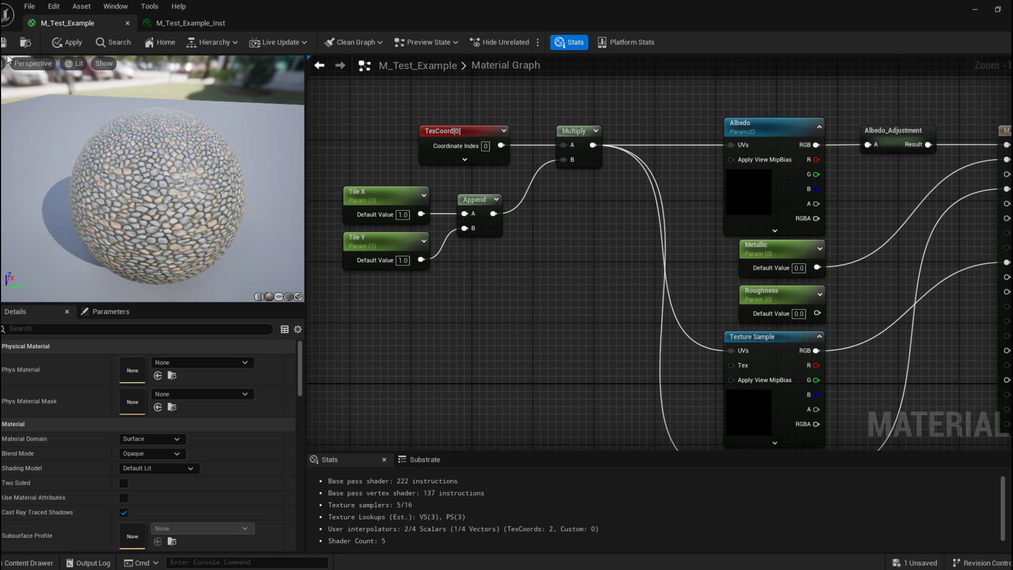
# Reset the TexCoord node's U and V tiling back to their default values.
pyautogui.moveTo(530, 140); pyautogui.dragTo(631, 143, button='right')
pyautogui.click(543, 137)
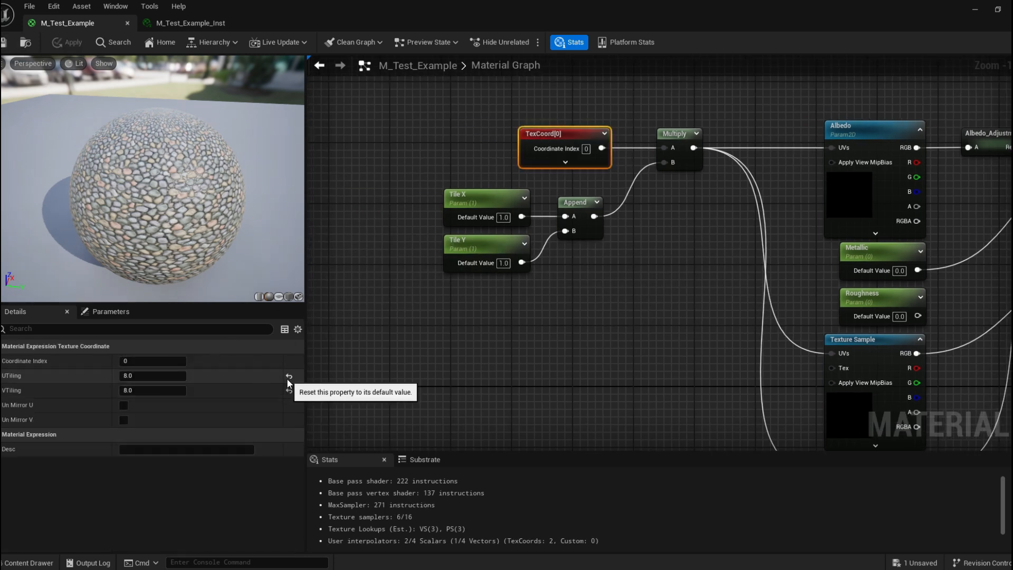
pyautogui.click(289, 377)
pyautogui.click(289, 391)
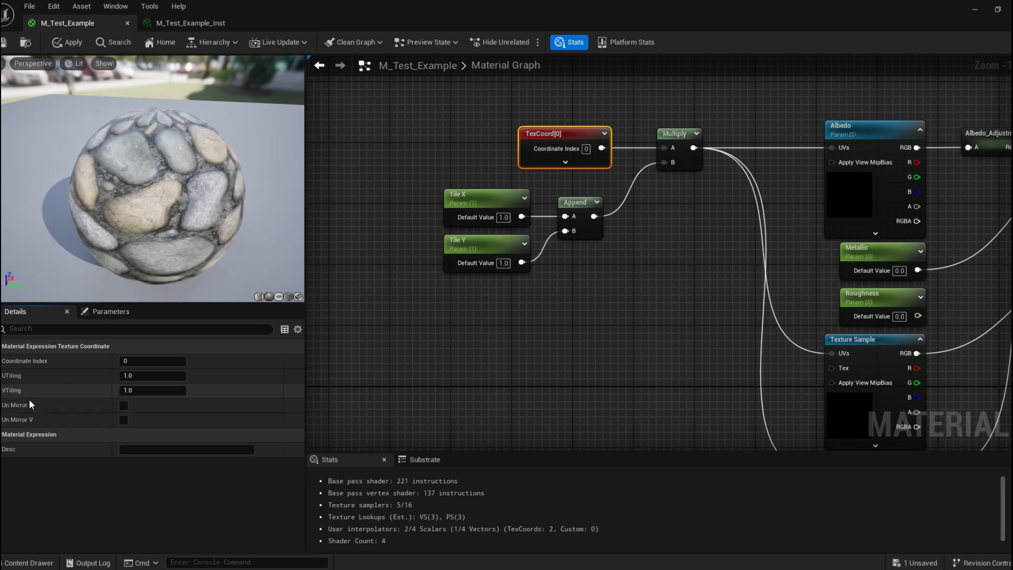
# Open the material instance in a floating window and enable its Tile X and Tile Y overrides.
pyautogui.moveTo(401, 369); pyautogui.dragTo(346, 409, button='right')
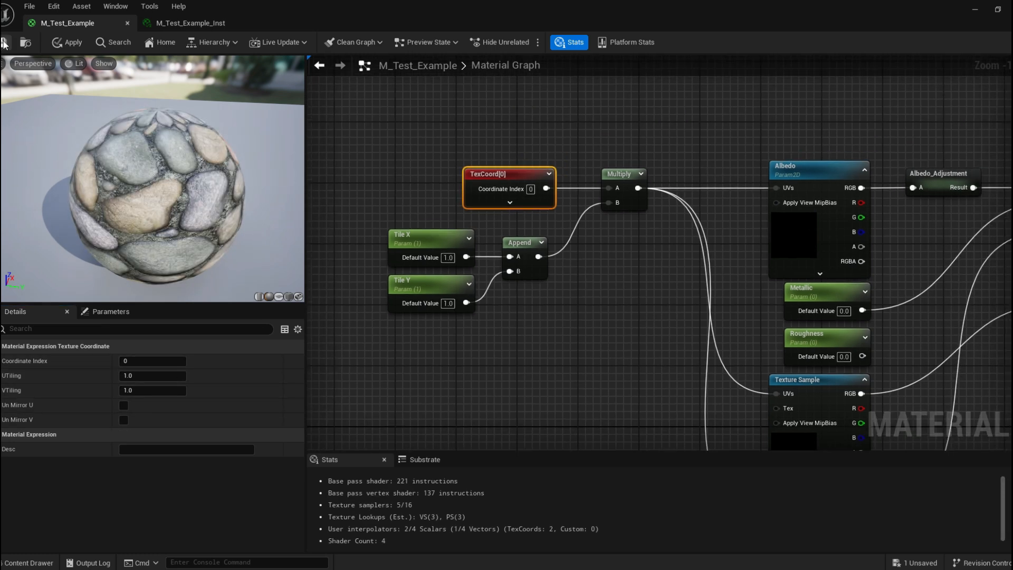
pyautogui.moveTo(381, 199); pyautogui.dragTo(336, 199, button='right')
pyautogui.click(190, 23)
pyautogui.moveTo(190, 23); pyautogui.dragTo(846, 101)
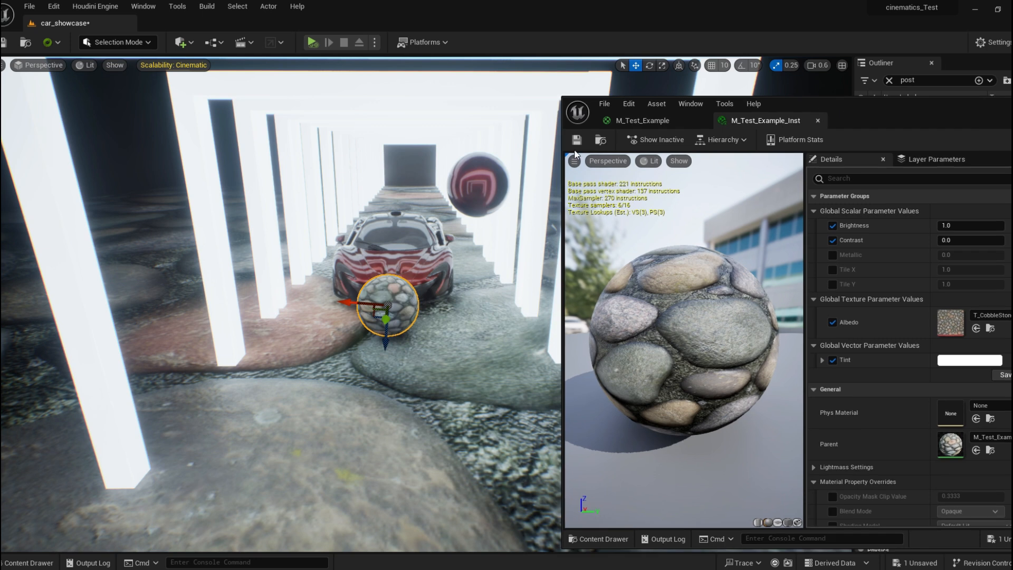
pyautogui.moveTo(908, 119); pyautogui.dragTo(869, 108)
pyautogui.click(801, 248)
pyautogui.click(801, 262)
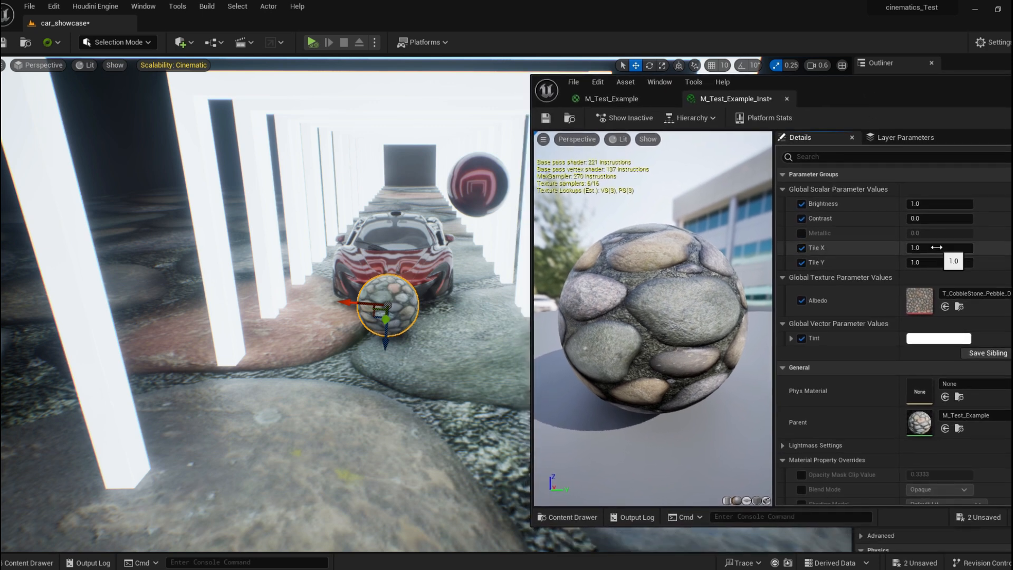
# Set Tile X and Tile Y to 4 in the material instance.
pyautogui.click(932, 247)
pyautogui.write('4')
pyautogui.press('Tab')
pyautogui.write('4')
pyautogui.press('Return')
# Set Tile X and Tile Y to 10 in the material instance.
pyautogui.moveTo(415, 288)
pyautogui.mouseDown(button='right')
pyautogui.moveTo(396, 330)
pyautogui.moveTo(430, 297)
pyautogui.moveTo(411, 296)
pyautogui.mouseUp(button='right')
pyautogui.moveTo(422, 242); pyautogui.dragTo(472, 195, button='right')
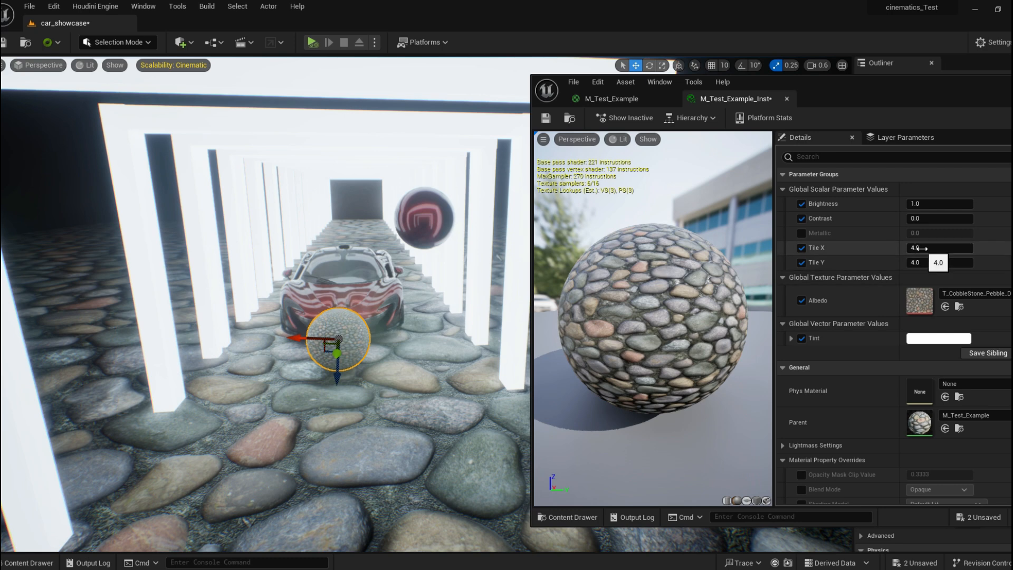
pyautogui.moveTo(918, 247); pyautogui.dragTo(974, 262)
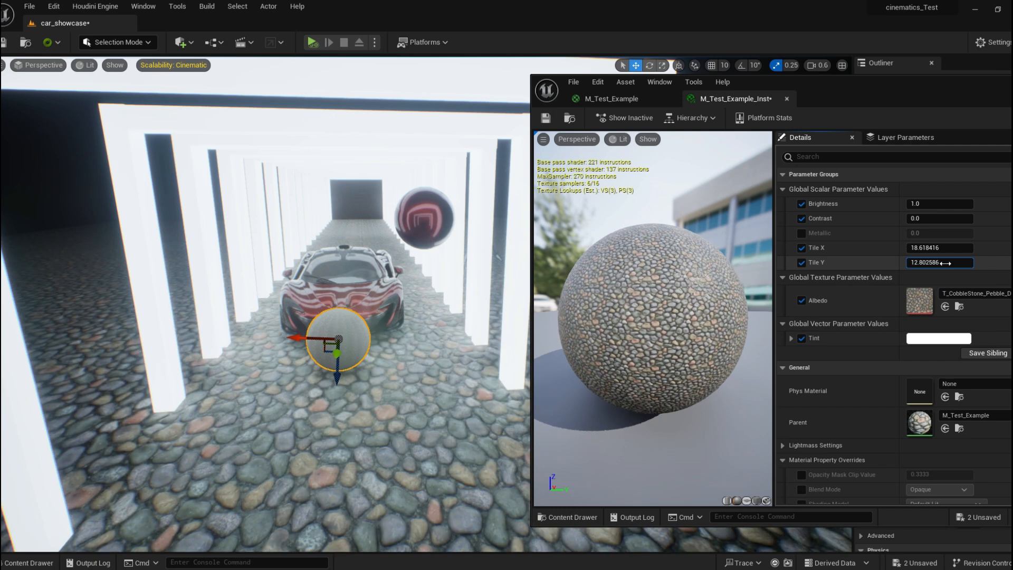
pyautogui.click(946, 264)
pyautogui.write('10')
pyautogui.click(944, 247)
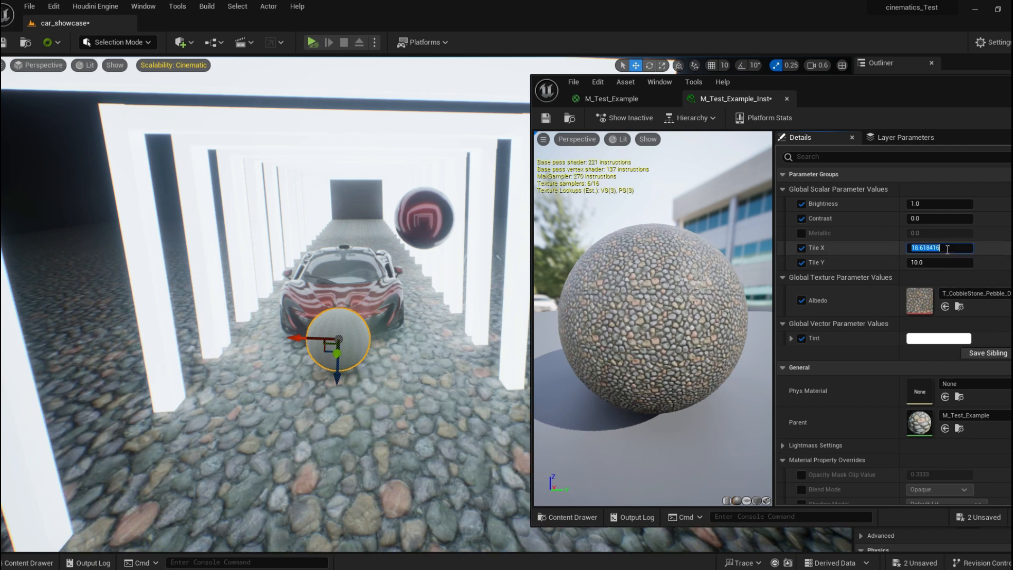
pyautogui.write('10')
pyautogui.click(977, 254)
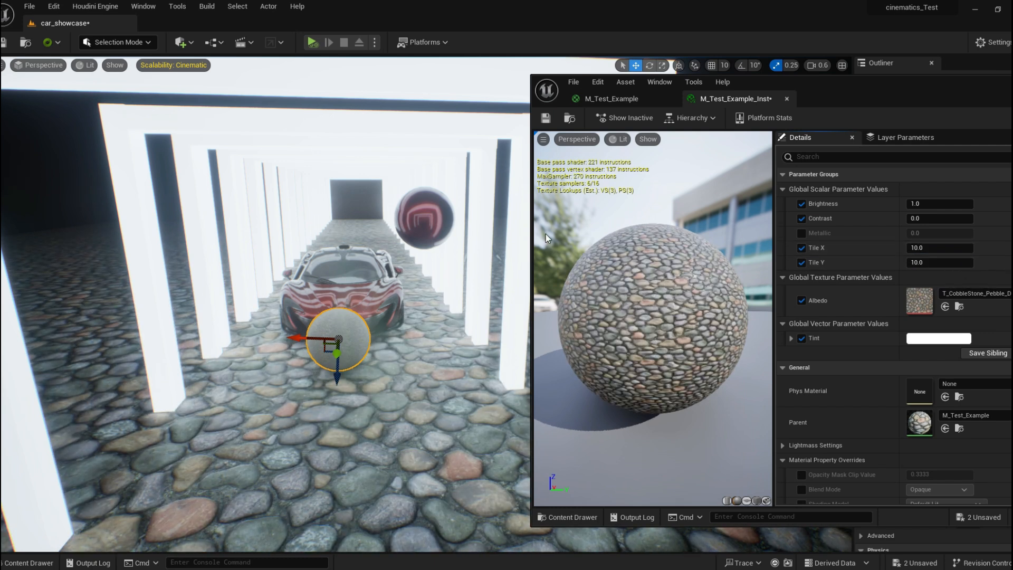
# Switch back to the parent material editor and save the material.
pyautogui.moveTo(896, 102); pyautogui.dragTo(793, 89)
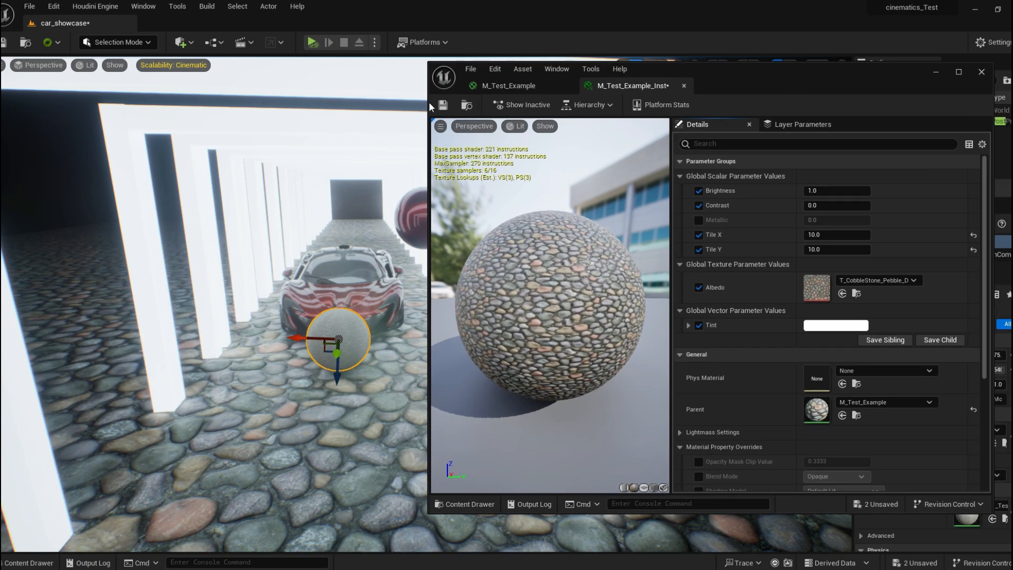
pyautogui.click(516, 91)
pyautogui.moveTo(811, 74); pyautogui.dragTo(843, 1)
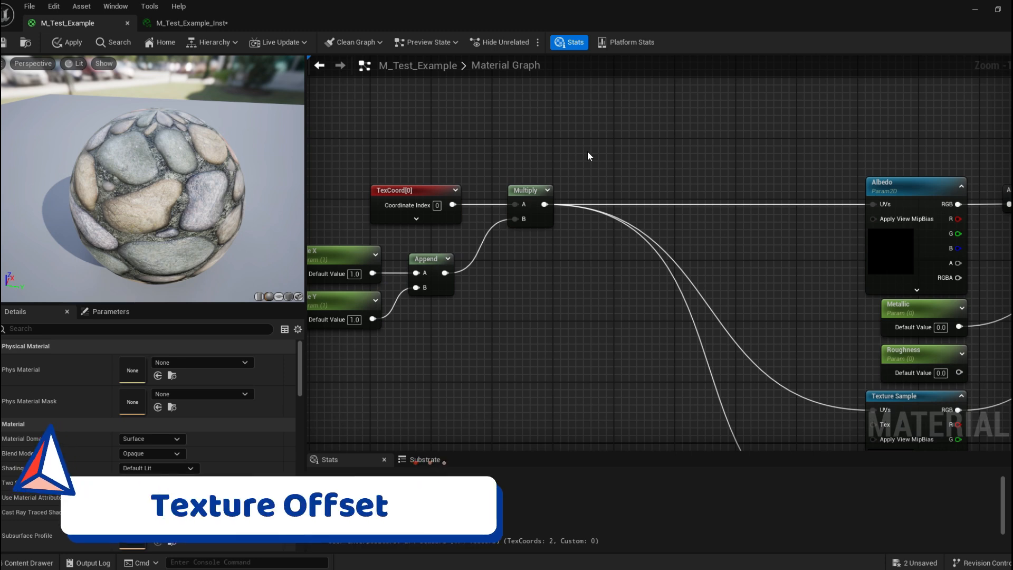
pyautogui.moveTo(549, 9); pyautogui.dragTo(413, 39)
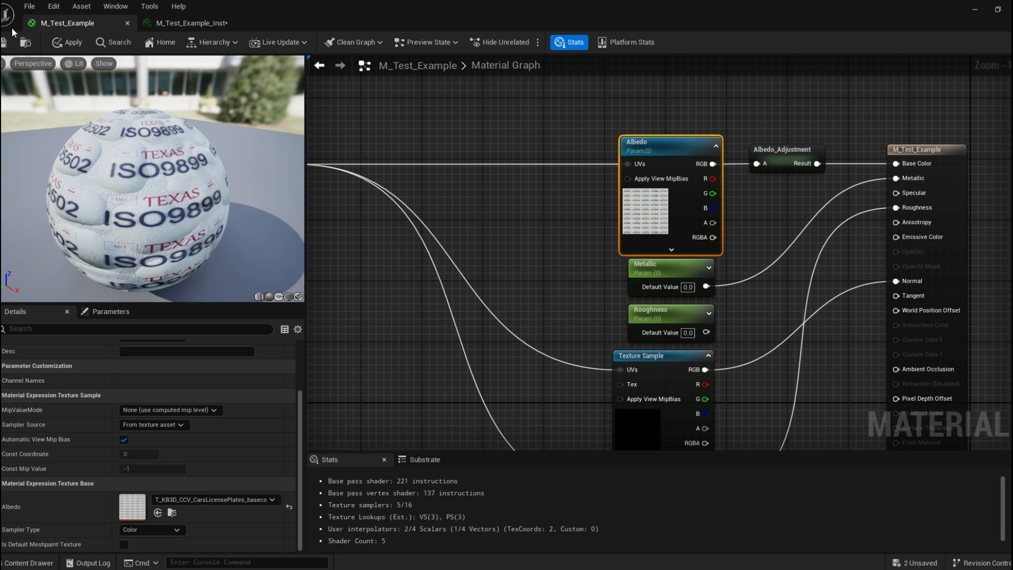
pyautogui.moveTo(412, 89); pyautogui.dragTo(546, 111, button='right')
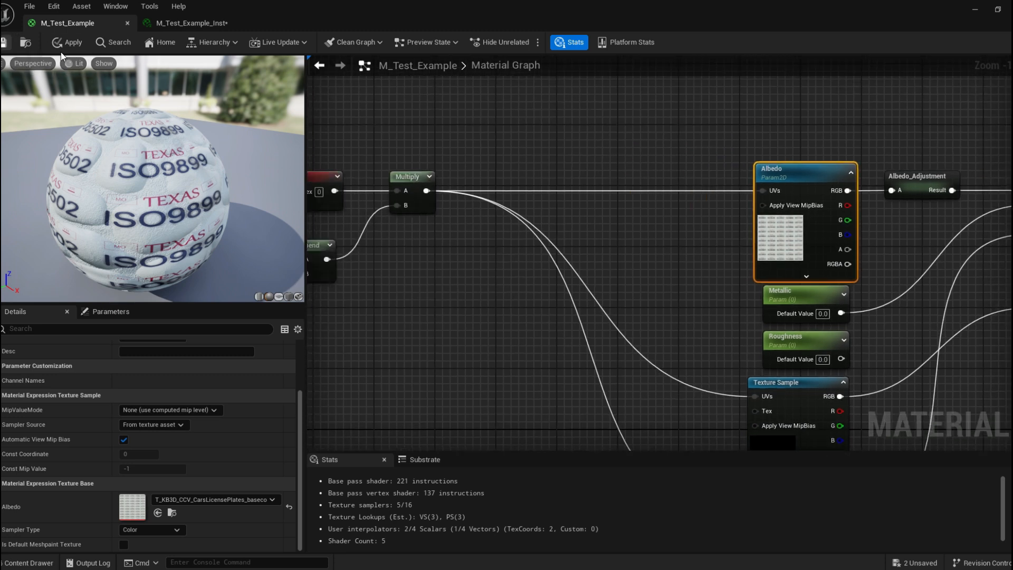
pyautogui.moveTo(352, 98); pyautogui.dragTo(452, 117, button='right')
pyautogui.click(4, 42)
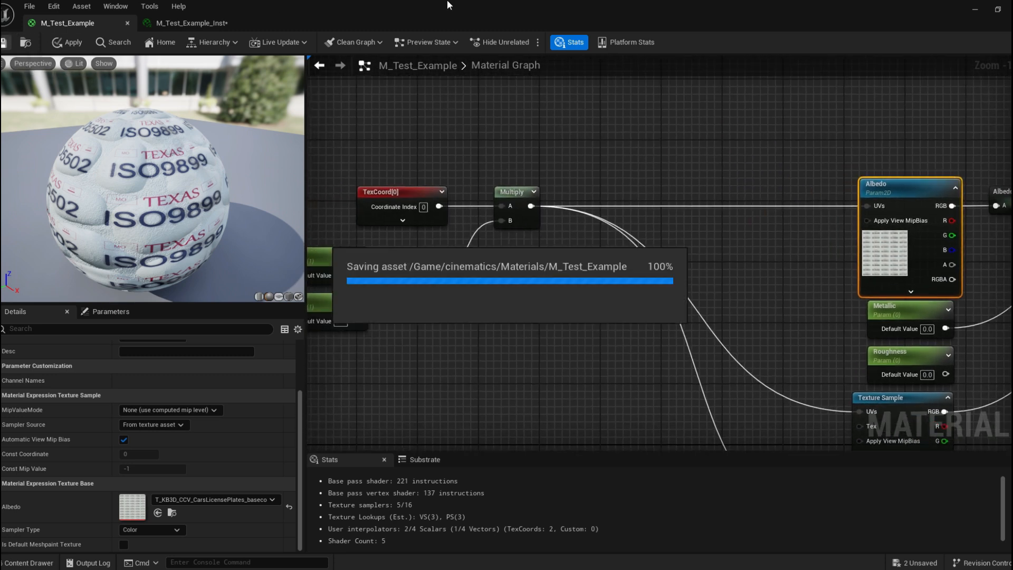
# Save the material instance and set its Tile X and Tile Y back to 1.
pyautogui.click(191, 23)
pyautogui.click(4, 42)
pyautogui.moveTo(503, 10); pyautogui.dragTo(521, 298)
pyautogui.moveTo(519, 222); pyautogui.dragTo(506, 203, button='right')
pyautogui.press('w')
pyautogui.scroll(-3, 517, 198)
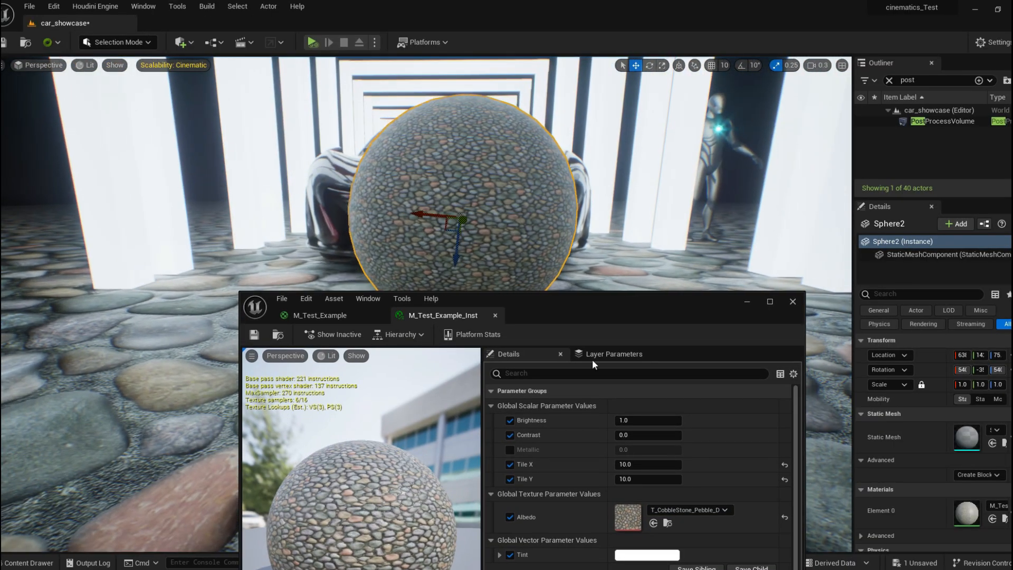
pyautogui.click(668, 464)
pyautogui.write('1')
pyautogui.press('Tab')
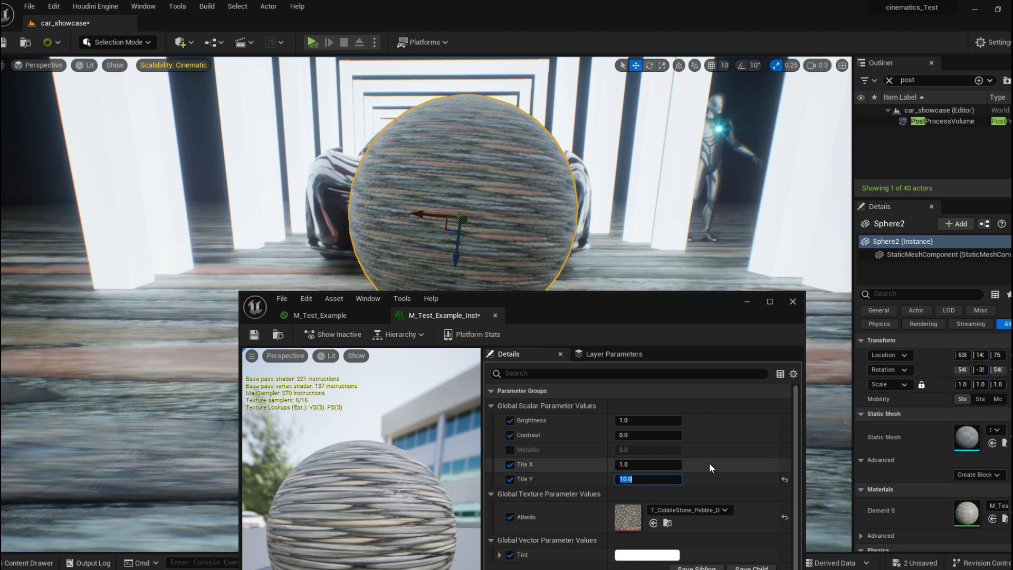
pyautogui.write('1')
pyautogui.press('Return')
# Reset the material instance's Albedo texture to its default value.
pyautogui.scroll(-1, 697, 474)
pyautogui.scroll(-1, 697, 475)
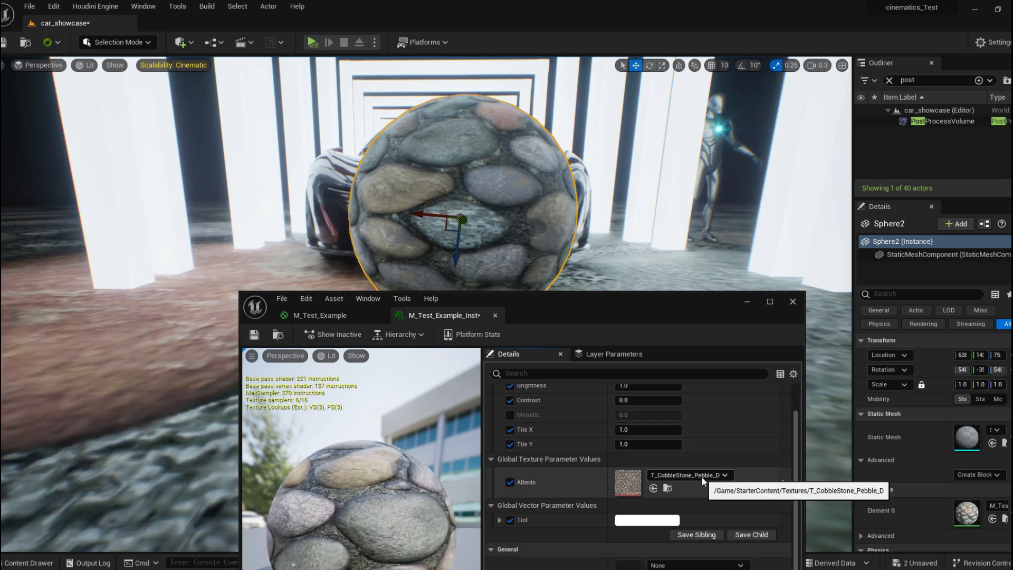
pyautogui.moveTo(686, 299); pyautogui.dragTo(655, 179)
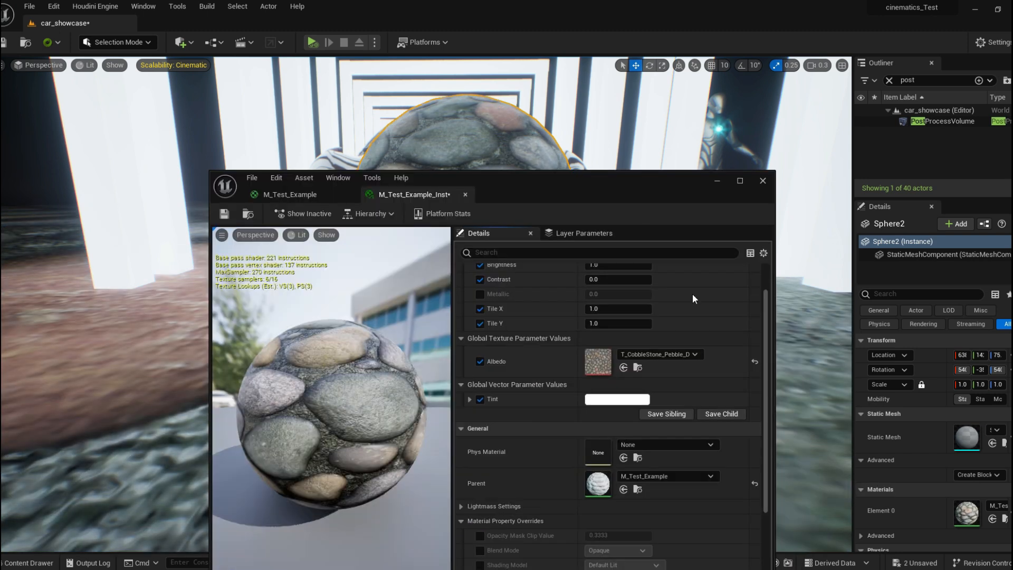
pyautogui.click(754, 362)
# Rotate the sphere in the level with the rotate tool to view the applied texture.
pyautogui.moveTo(584, 223); pyautogui.dragTo(607, 186, button='right')
pyautogui.press('w')
pyautogui.press('e')
pyautogui.moveTo(406, 202); pyautogui.dragTo(364, 252)
pyautogui.scroll(-1, 407, 202)
pyautogui.moveTo(486, 187)
pyautogui.mouseDown(button='right')
pyautogui.moveTo(494, 178)
pyautogui.moveTo(482, 180)
pyautogui.mouseUp(button='right')
pyautogui.moveTo(439, 212); pyautogui.dragTo(439, 213, button='right')
pyautogui.press('w')
pyautogui.moveTo(400, 208); pyautogui.dragTo(402, 211)
pyautogui.hotkey('alt', 'Tab')
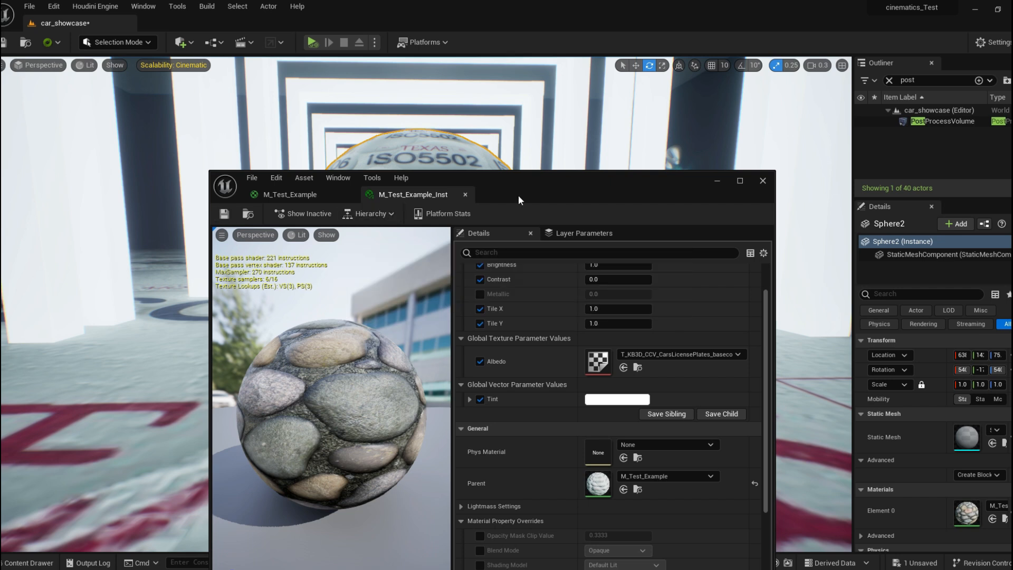
# Return to the parent material graph and add an Add node fed by the Multiply output.
pyautogui.moveTo(540, 187); pyautogui.dragTo(556, 147)
pyautogui.click(346, 156)
pyautogui.moveTo(470, 145); pyautogui.dragTo(463, 1)
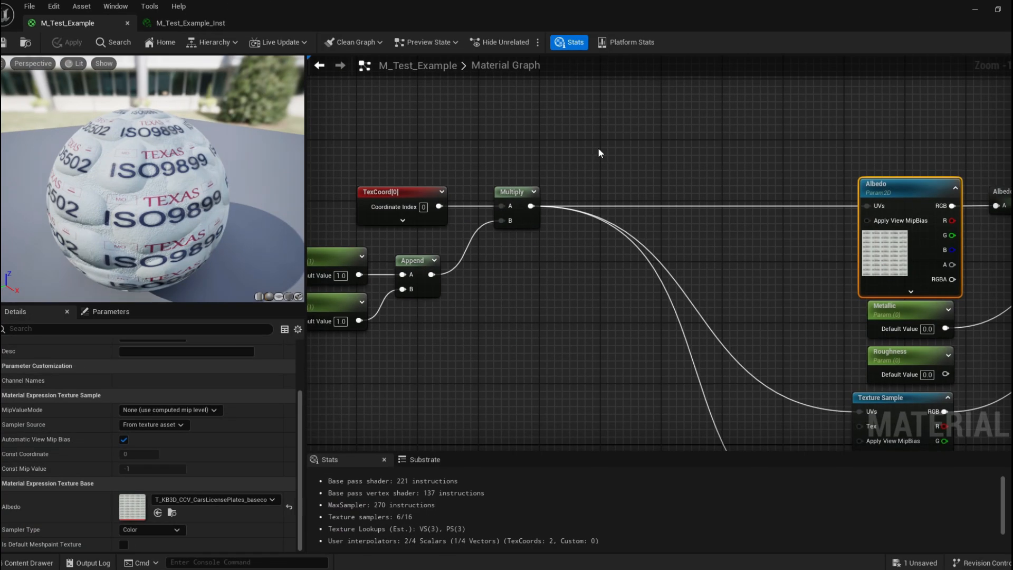
pyautogui.moveTo(610, 133); pyautogui.dragTo(553, 150, button='right')
pyautogui.click(553, 150)
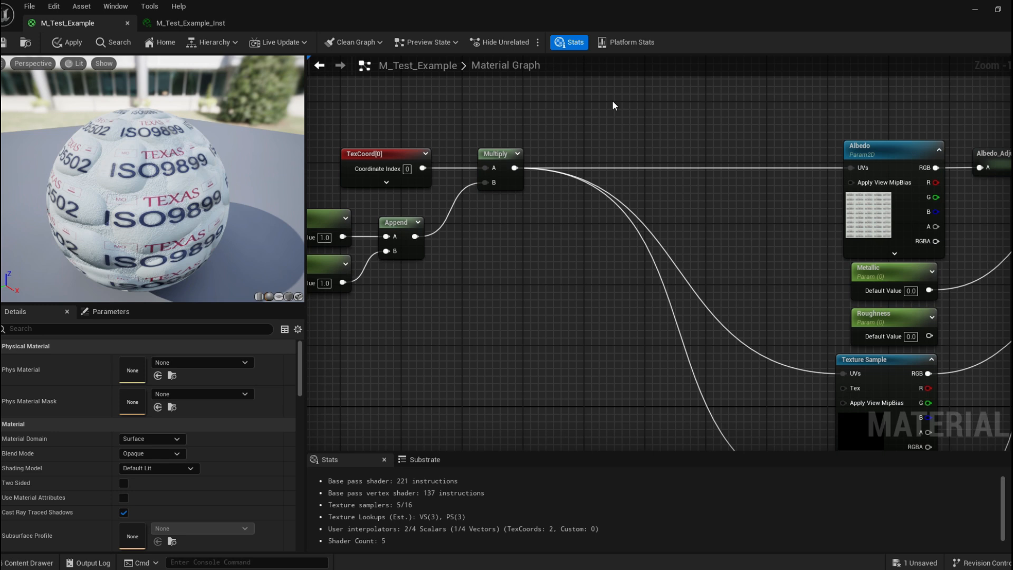
pyautogui.click(612, 109)
pyautogui.moveTo(626, 105); pyautogui.dragTo(467, 145, button='right')
pyautogui.moveTo(436, 195); pyautogui.dragTo(616, 138)
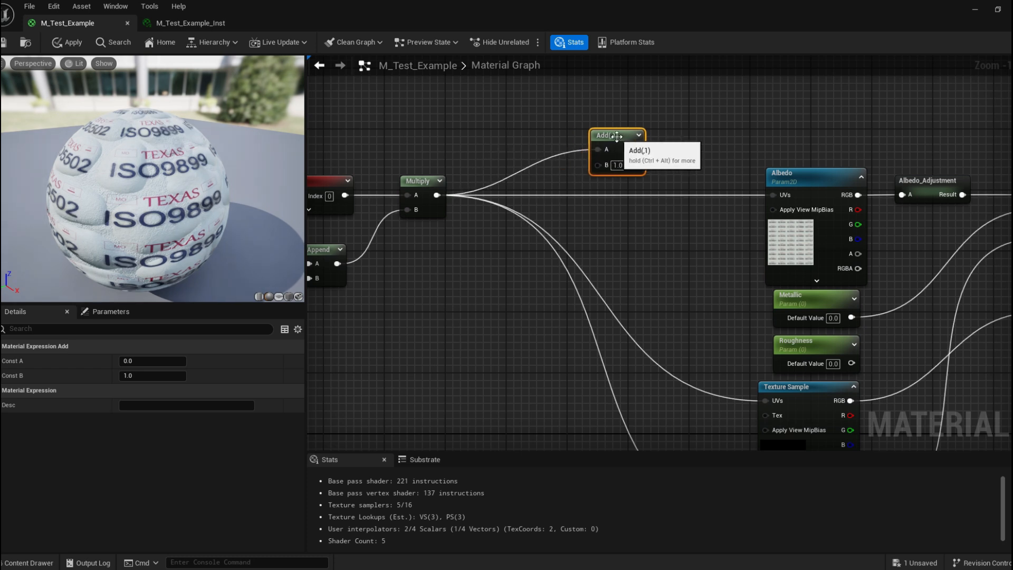
# Move the Add node above the graph and connect its output to the Albedo UVs.
pyautogui.moveTo(535, 144); pyautogui.dragTo(520, 117, button='right')
pyautogui.moveTo(603, 109)
pyautogui.mouseDown()
pyautogui.moveTo(608, 123)
pyautogui.moveTo(595, 108)
pyautogui.mouseUp()
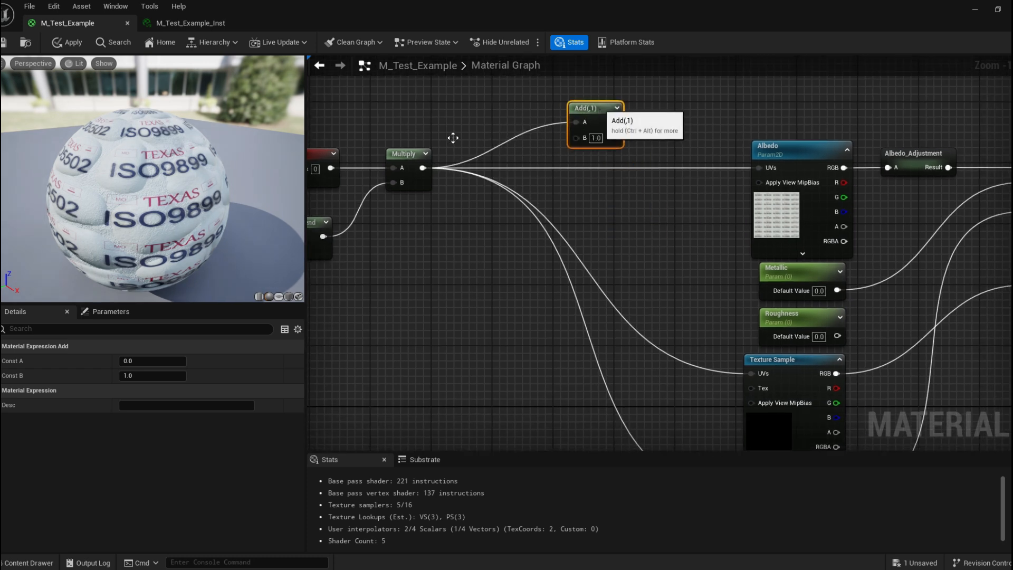
pyautogui.moveTo(452, 138); pyautogui.dragTo(591, 122, button='right')
pyautogui.moveTo(513, 261); pyautogui.dragTo(608, 257, button='right')
# Duplicate the Tile X, Tile Y and Append nodes and connect the copied Append output to the Add node's B input.
pyautogui.moveTo(362, 163); pyautogui.dragTo(396, 177)
pyautogui.moveTo(400, 195); pyautogui.dragTo(532, 290)
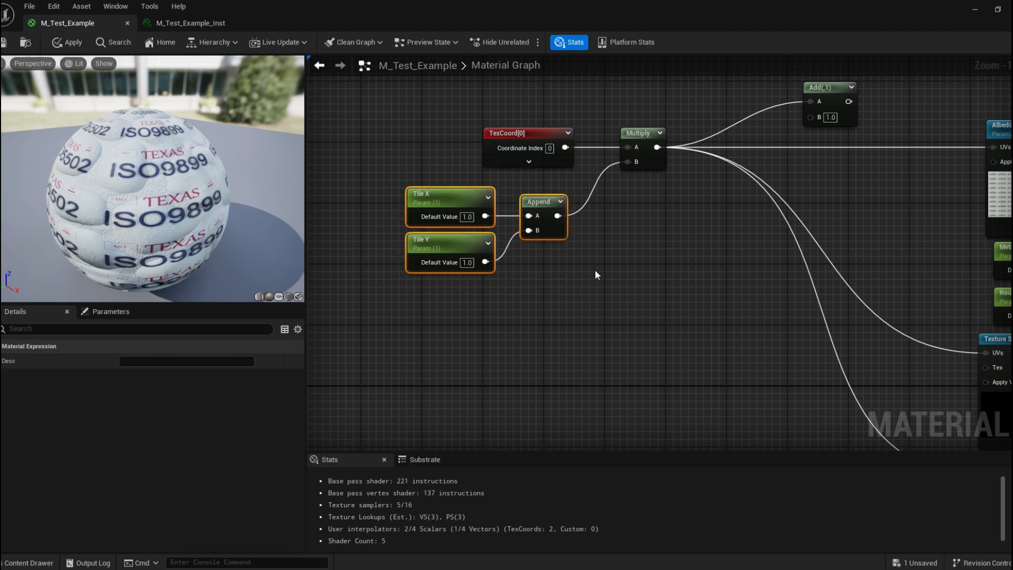
pyautogui.hotkey('ctrl', 'd')
pyautogui.moveTo(683, 211); pyautogui.dragTo(520, 241, button='right')
pyautogui.moveTo(533, 293); pyautogui.dragTo(830, 173)
# Route the Add output into the UVs of both Texture Sample nodes and arrange the nodes.
pyautogui.scroll(-2, 732, 236)
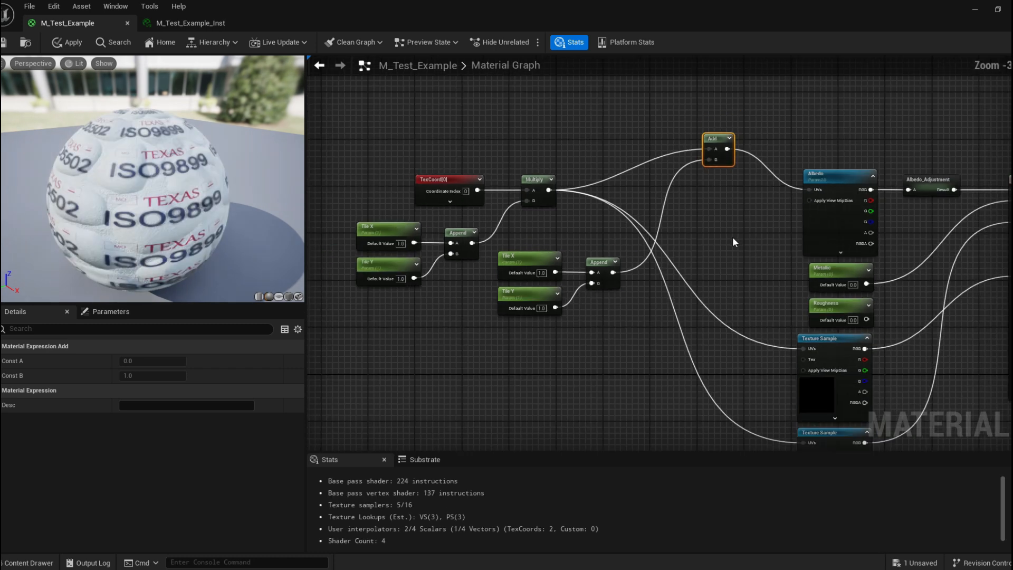
pyautogui.moveTo(732, 236); pyautogui.dragTo(678, 191, button='right')
pyautogui.moveTo(673, 104); pyautogui.dragTo(751, 396)
pyautogui.moveTo(521, 237); pyautogui.dragTo(590, 255, button='right')
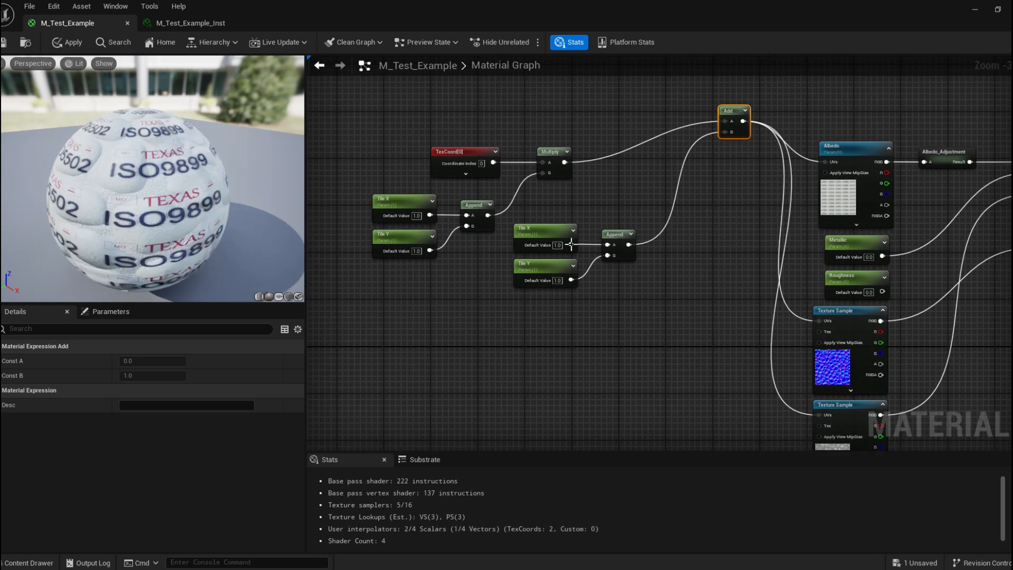
# Rename the copied scalar parameters feeding the second Append node to Offset X and Offset Y.
pyautogui.click(532, 240)
pyautogui.doubleClick(134, 361)
pyautogui.press('BackSpace')
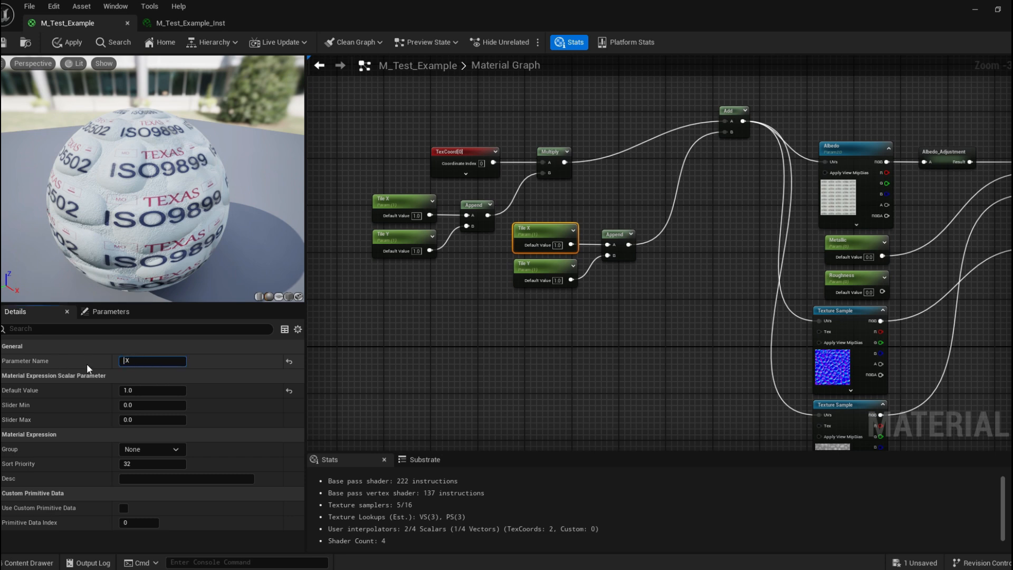
pyautogui.write('Offset')
pyautogui.press('Return')
pyautogui.click(526, 277)
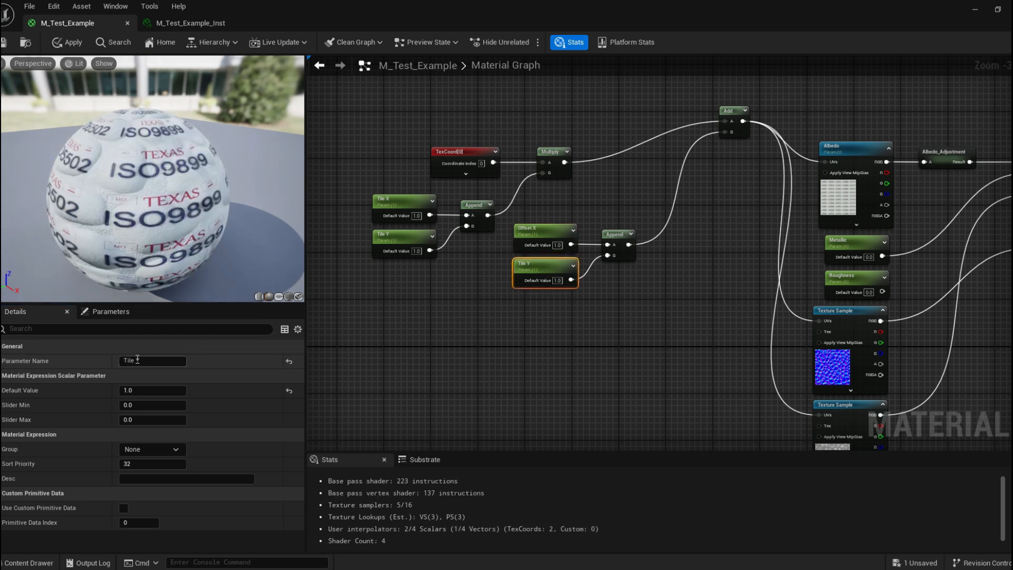
pyautogui.doubleClick(129, 360)
pyautogui.write('Offset')
pyautogui.press('Return')
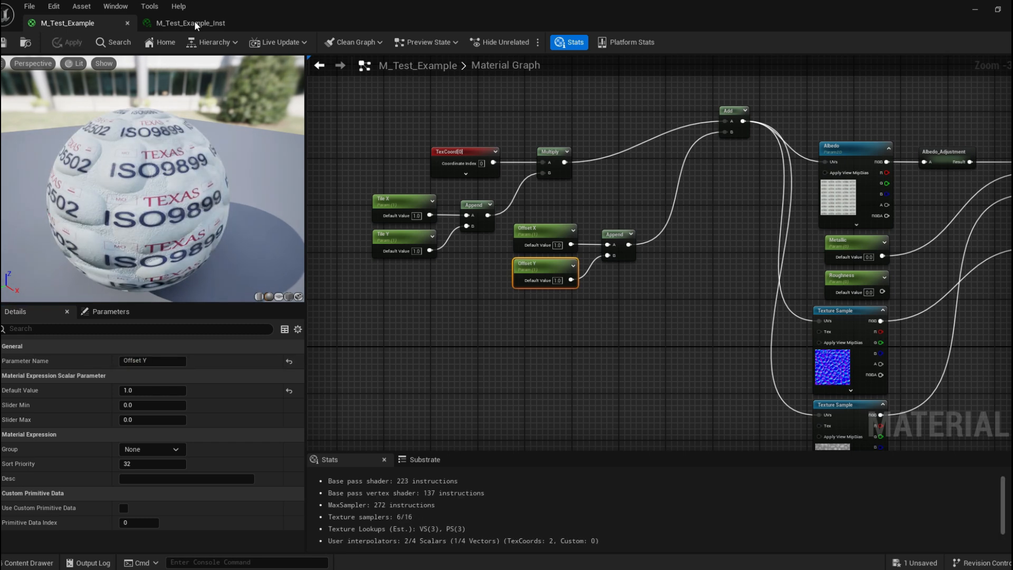
# Open the material instance in a floating window and enable the Offset X and Offset Y overrides.
pyautogui.click(191, 23)
pyautogui.moveTo(391, 5); pyautogui.dragTo(812, 62)
pyautogui.scroll(1, 809, 228)
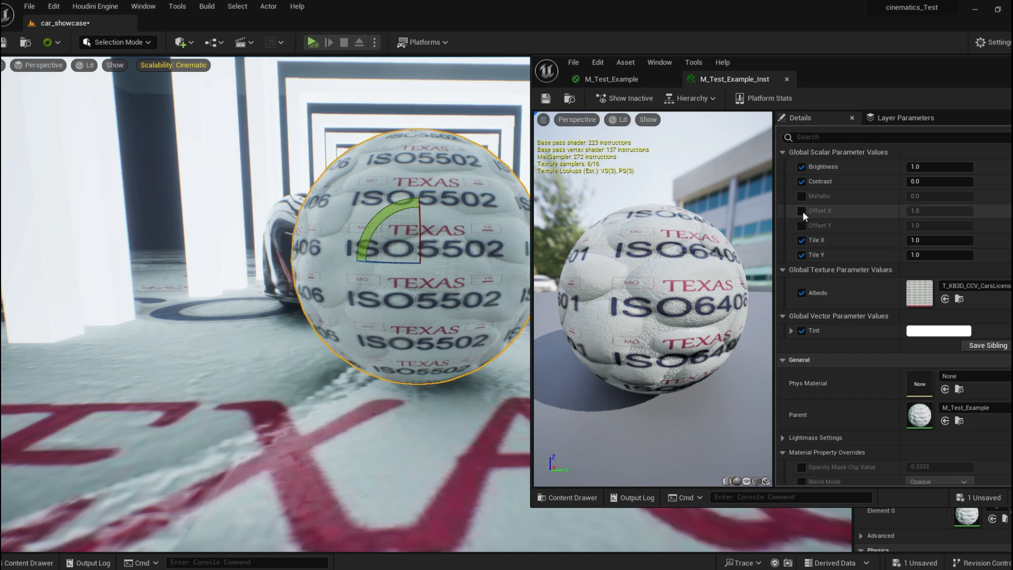
pyautogui.click(801, 211)
pyautogui.click(801, 225)
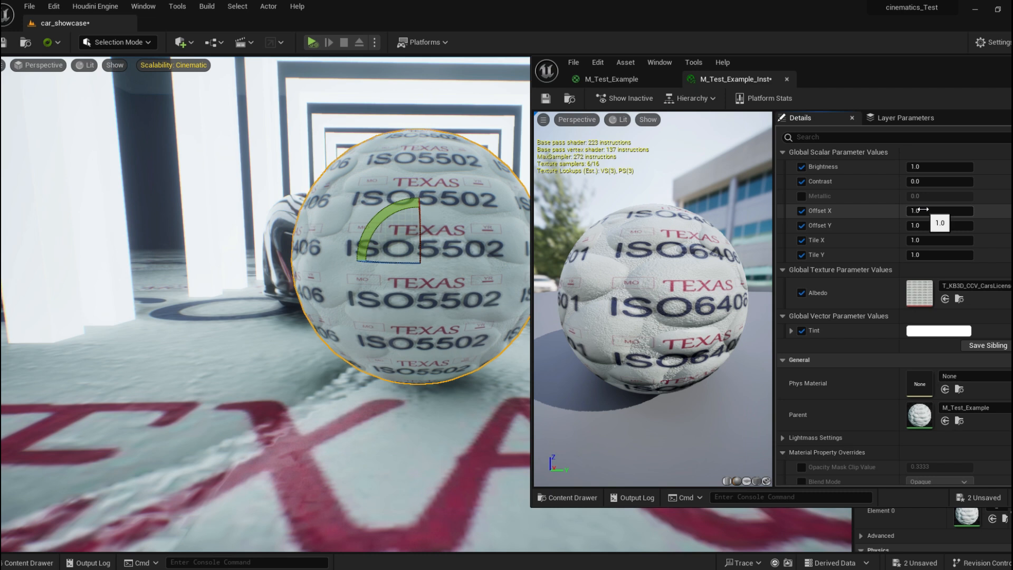
# Scrub Offset X to about 0.9 and Offset Y to about -0.12 to shift the texture.
pyautogui.moveTo(896, 80); pyautogui.dragTo(838, 71)
pyautogui.moveTo(881, 201); pyautogui.dragTo(806, 218)
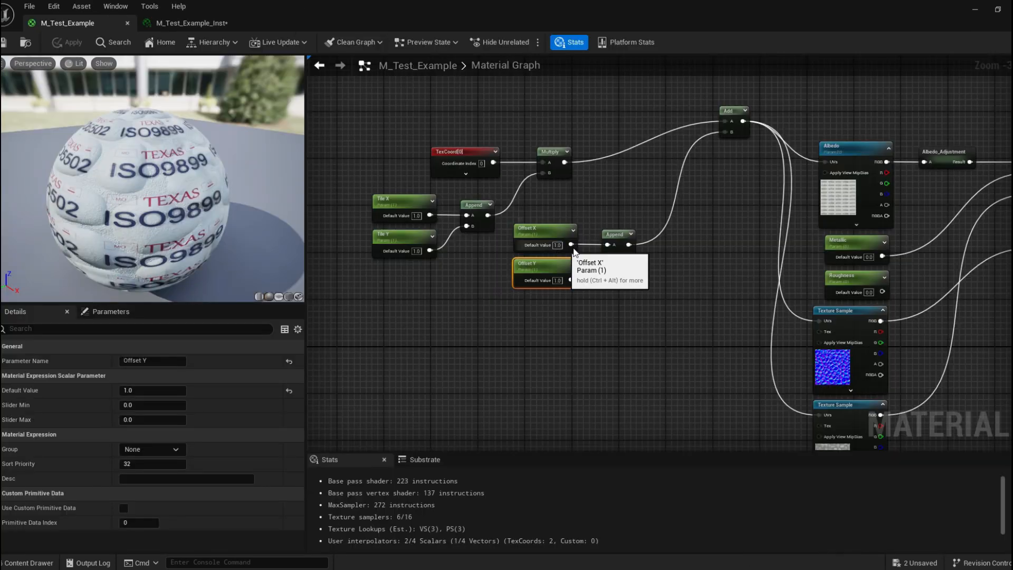
# Set the parent material's Albedo texture parameter to T_CobbleStone_Pebble_D.
pyautogui.moveTo(696, 226); pyautogui.dragTo(641, 272, button='right')
pyautogui.click(794, 197)
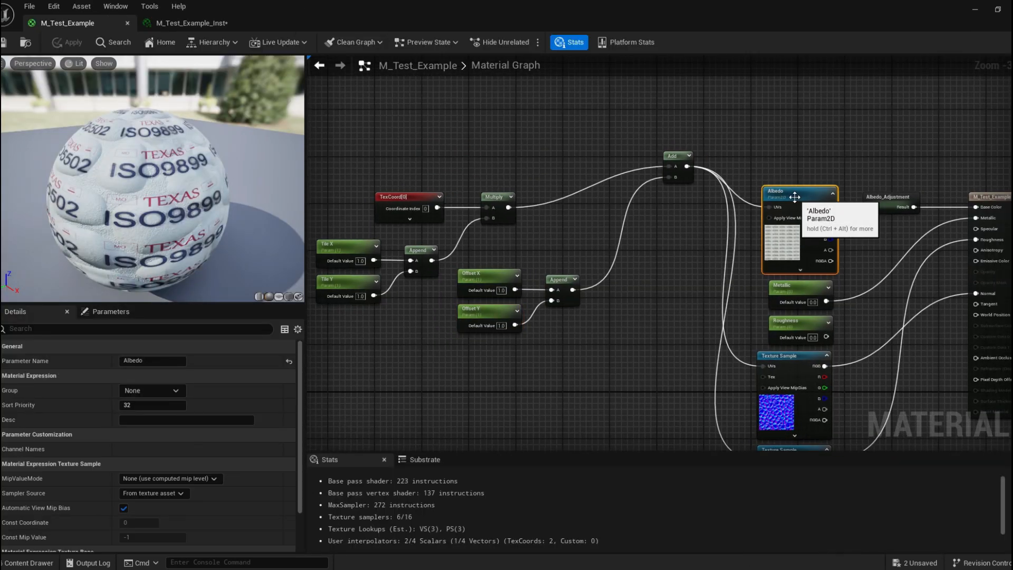
pyautogui.scroll(-3, 165, 474)
pyautogui.click(217, 498)
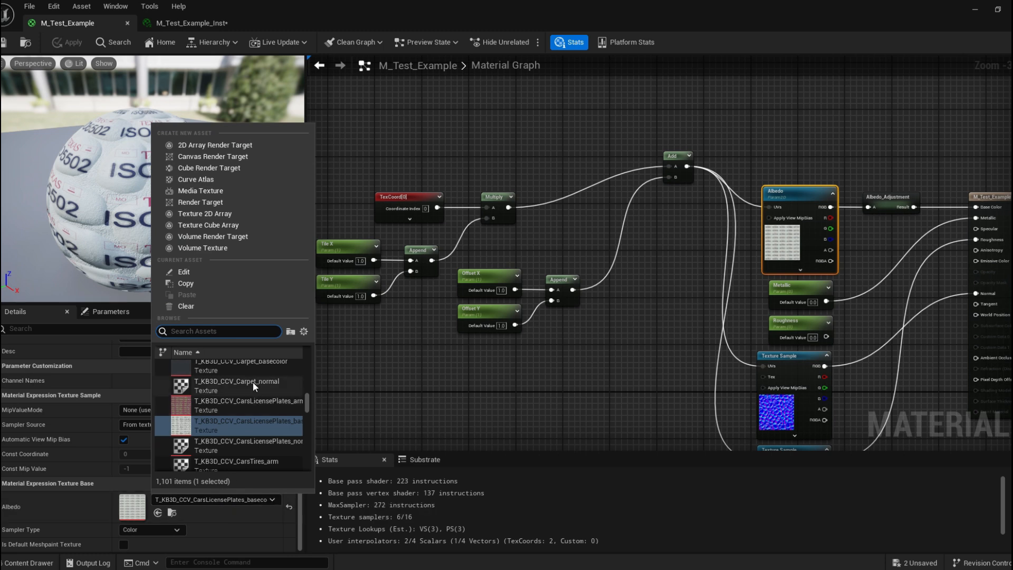
pyautogui.write('cobbl')
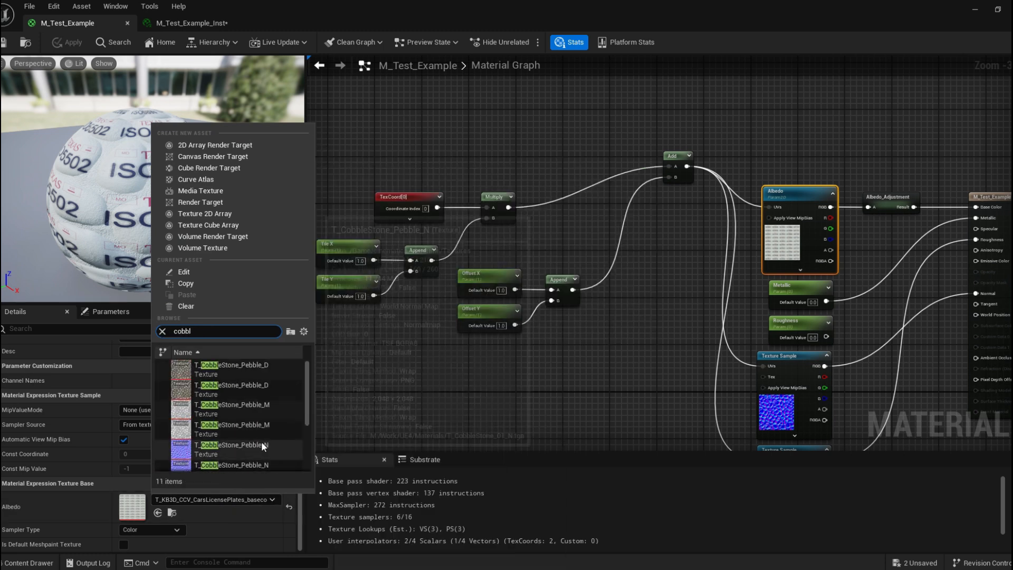
pyautogui.click(265, 369)
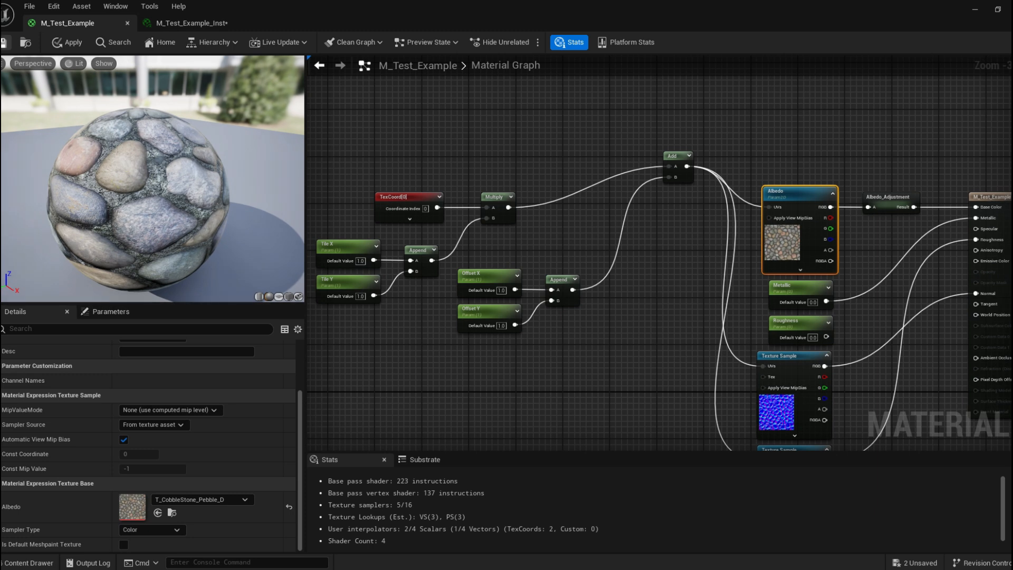
# Reset the material instance's Albedo override to the parent default and dock the instance editor back.
pyautogui.click(235, 21)
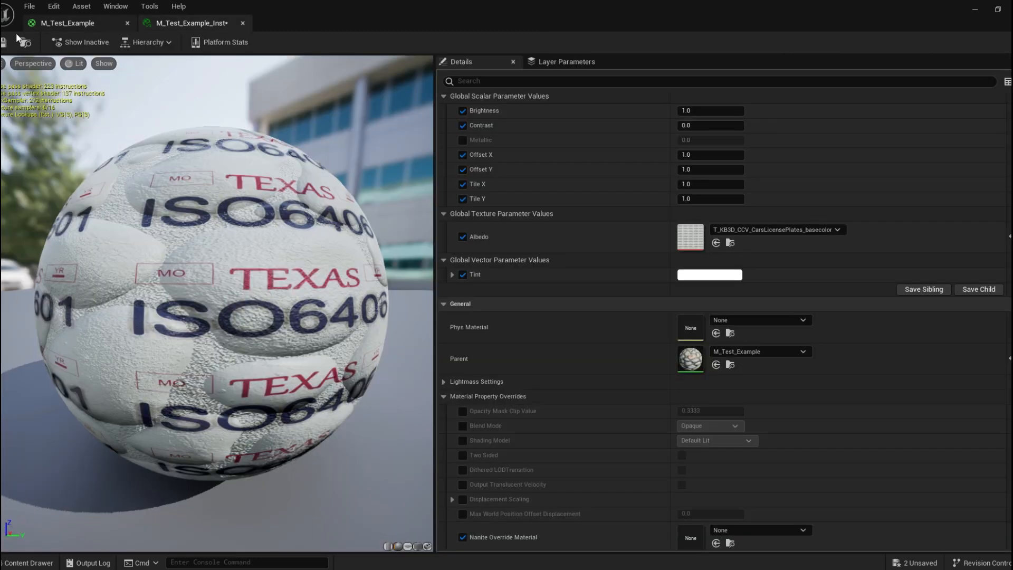
pyautogui.click(1010, 236)
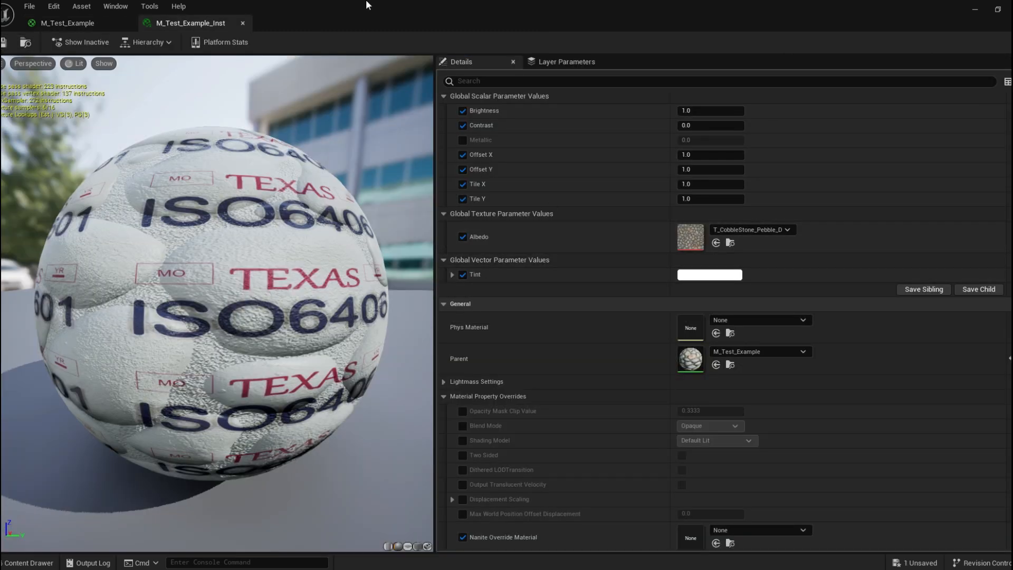
pyautogui.moveTo(368, 5); pyautogui.dragTo(688, 128)
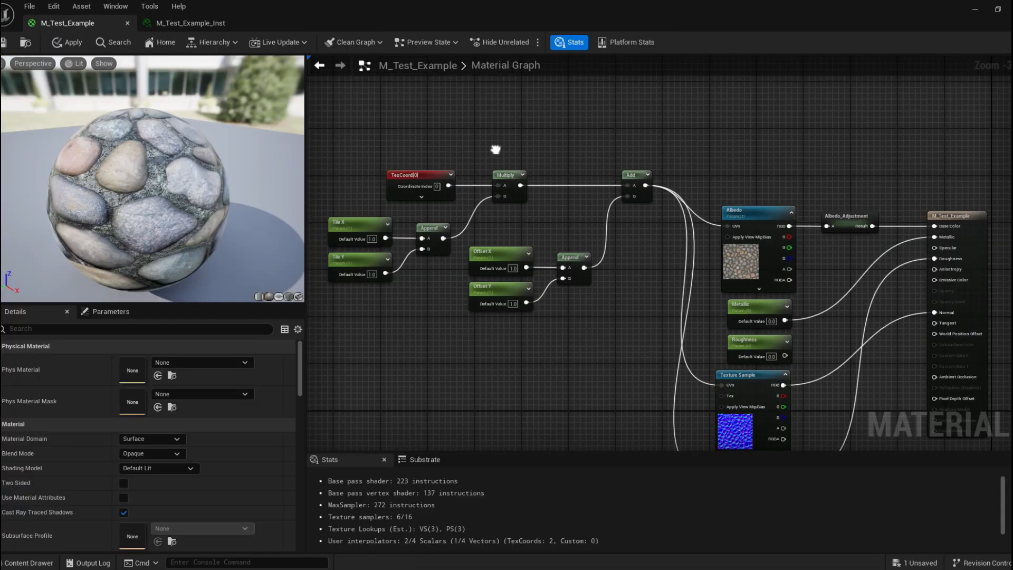
pyautogui.moveTo(495, 149); pyautogui.dragTo(593, 155, button='right')
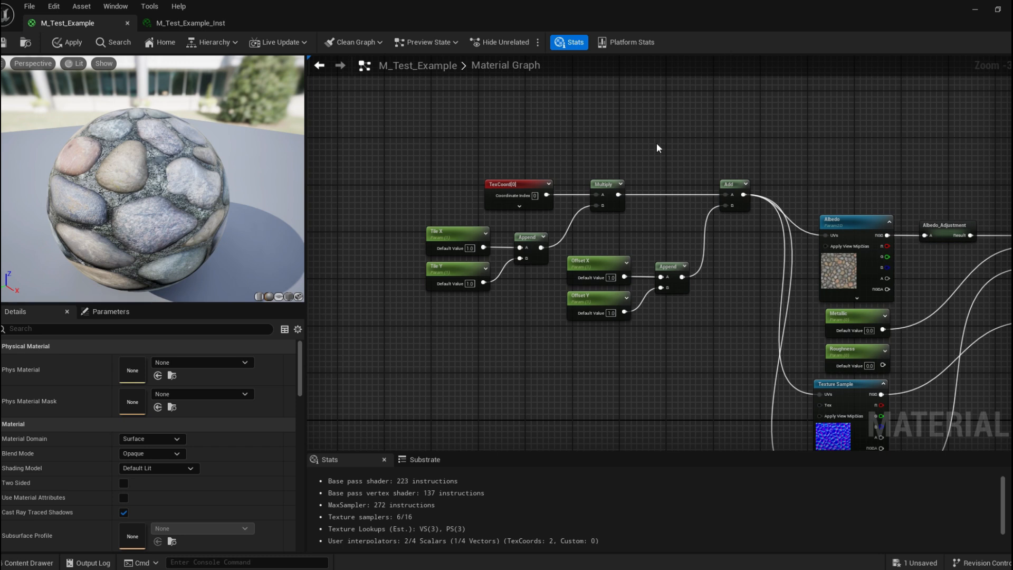
# Select the TexCoord, tiling, offset, Multiply and Add nodes and collapse them into a single node.
pyautogui.moveTo(657, 145); pyautogui.dragTo(447, 147, button='right')
pyautogui.moveTo(673, 207); pyautogui.dragTo(630, 101, button='right')
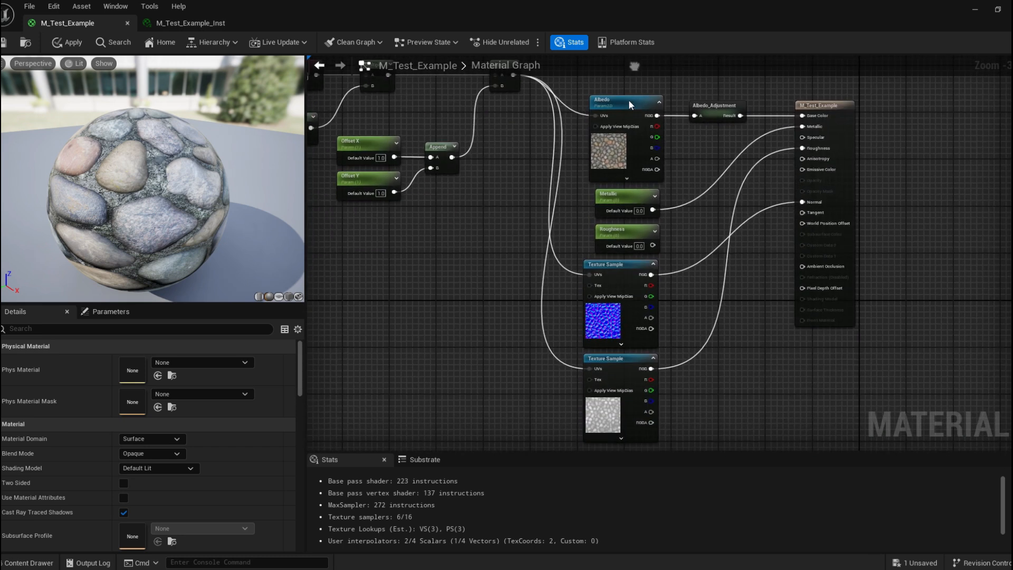
pyautogui.click(601, 263)
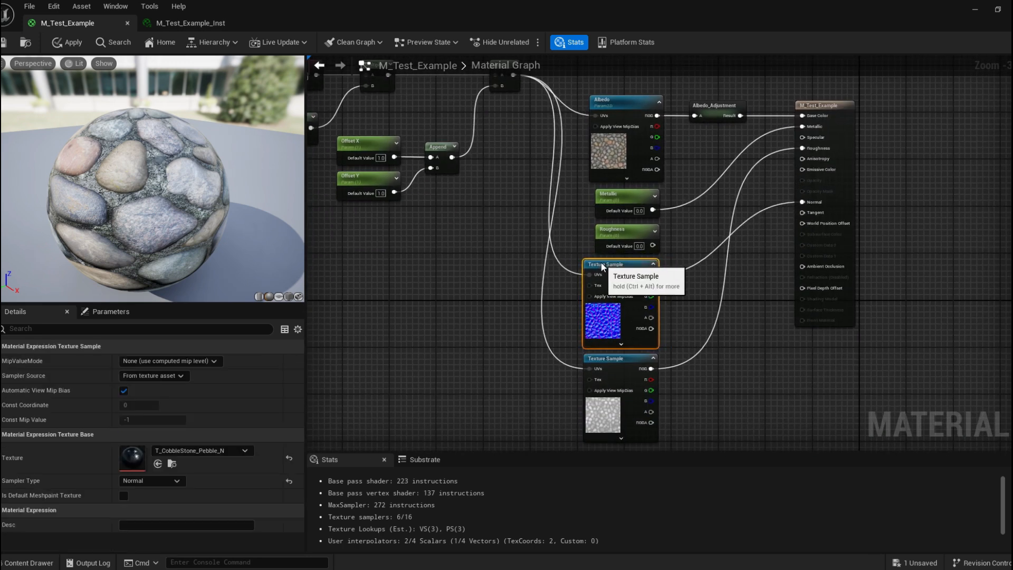
pyautogui.click(629, 360)
pyautogui.moveTo(459, 231); pyautogui.dragTo(615, 326, button='right')
pyautogui.moveTo(341, 121); pyautogui.dragTo(660, 335)
pyautogui.rightClick(659, 167)
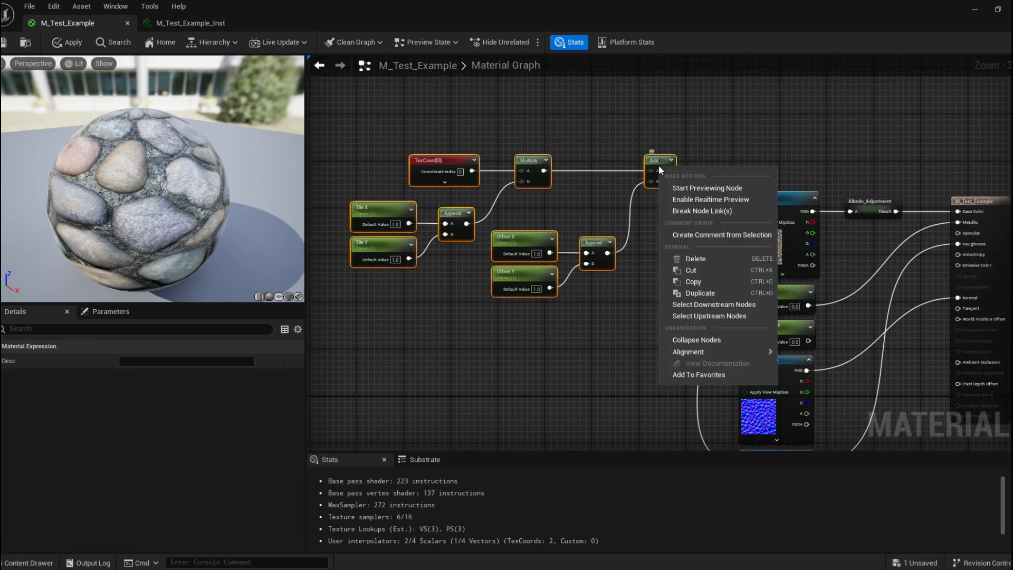
pyautogui.click(697, 340)
# Rename the collapsed node's subgraph to Global Texture Adjustments.
pyautogui.moveTo(501, 207); pyautogui.dragTo(659, 203)
pyautogui.click(606, 271)
pyautogui.click(650, 201)
pyautogui.click(153, 360)
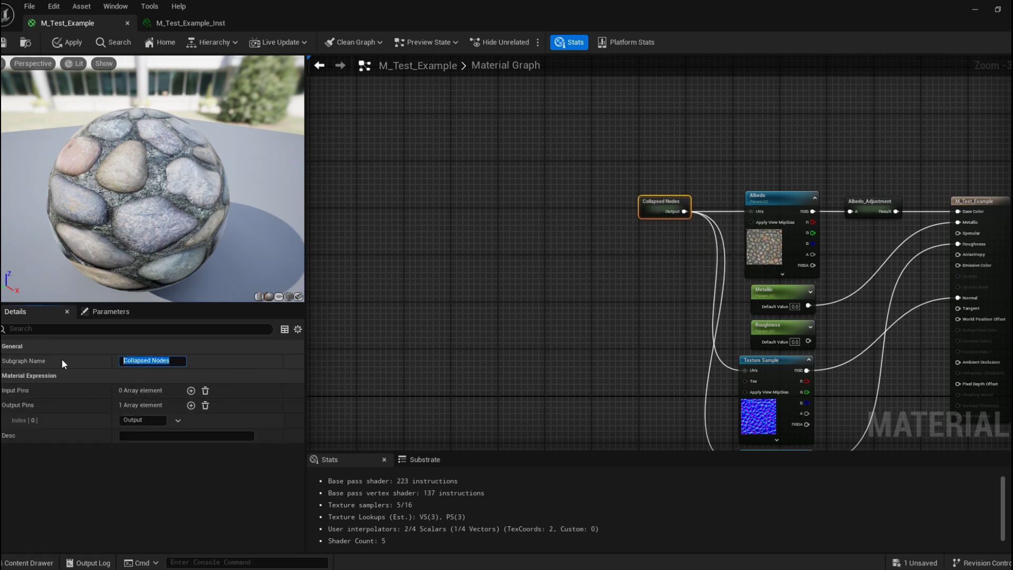
pyautogui.press('BackSpace')
pyautogui.write('Texture Adjustments')
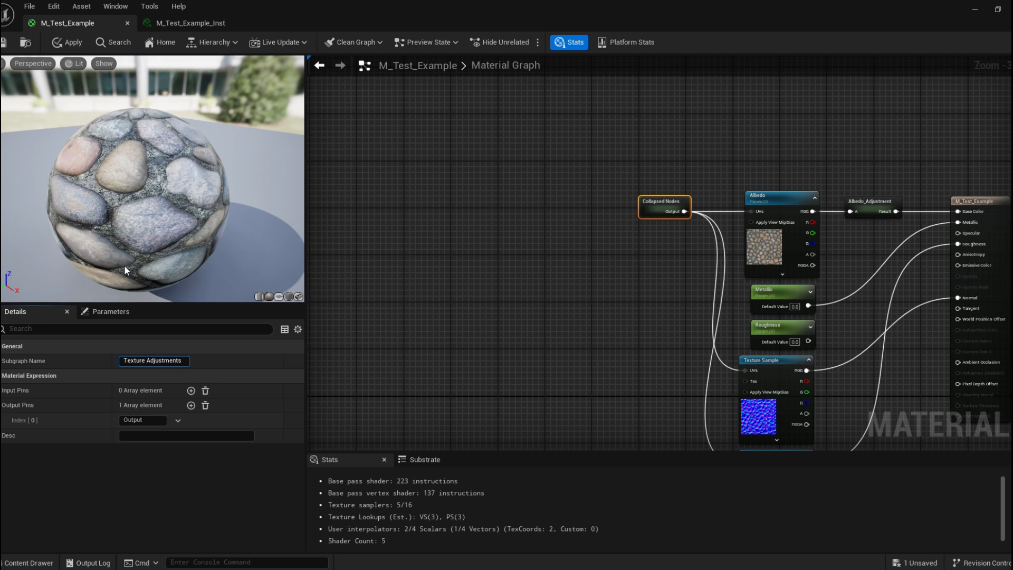
pyautogui.press('Return')
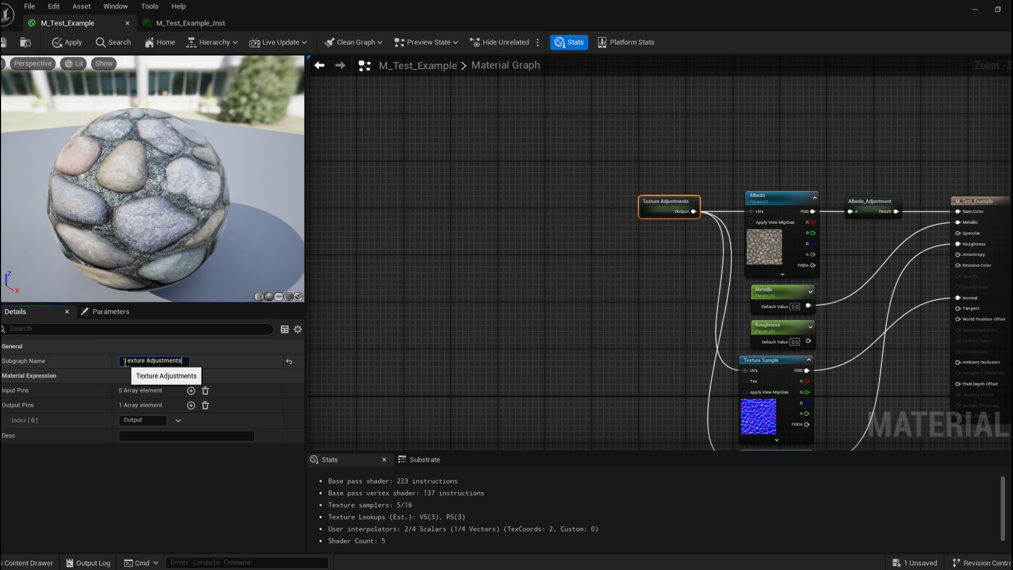
pyautogui.rightClick(397, 143)
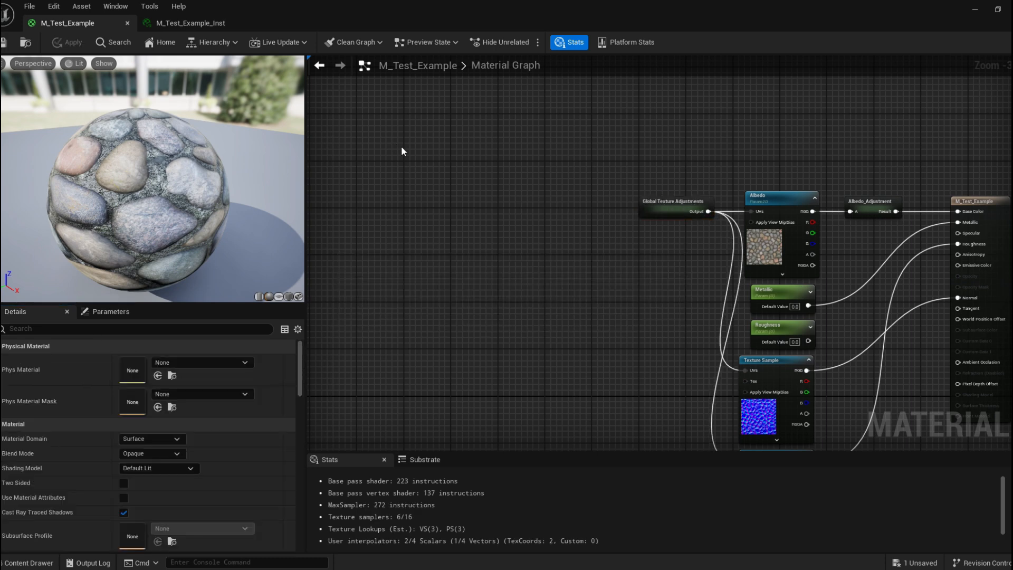
# Convert the normal Texture Sample to a texture parameter named Normal_Map.
pyautogui.moveTo(634, 119); pyautogui.dragTo(405, 62, button='right')
pyautogui.click(444, 143)
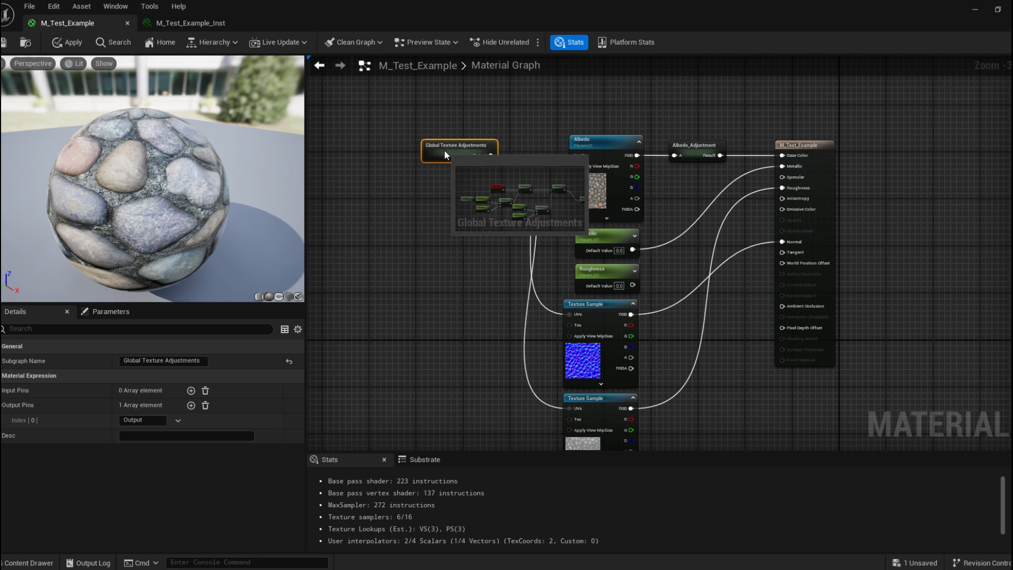
pyautogui.click(472, 124)
pyautogui.moveTo(556, 127); pyautogui.dragTo(498, 48, button='right')
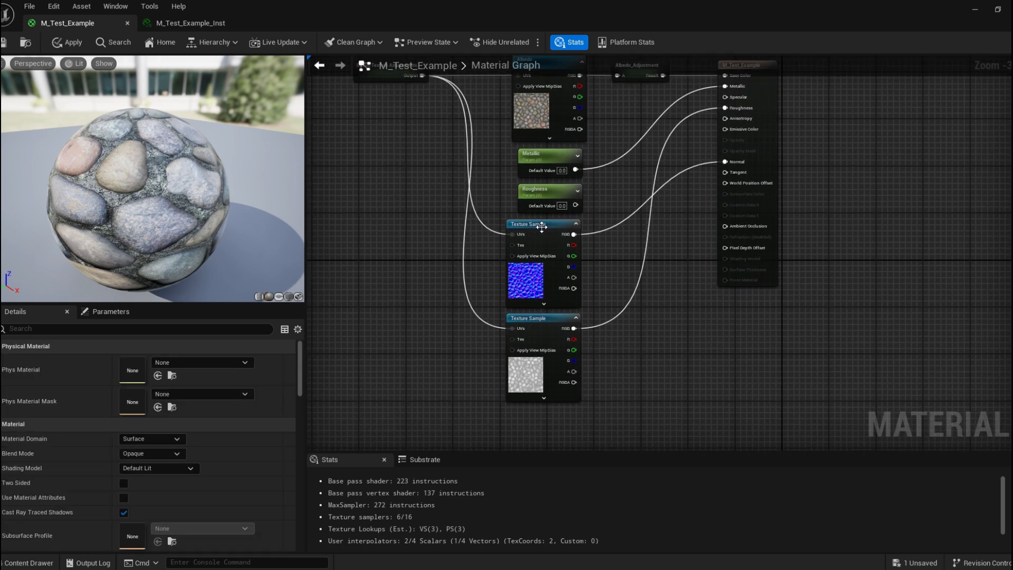
pyautogui.click(547, 227)
pyautogui.rightClick(547, 227)
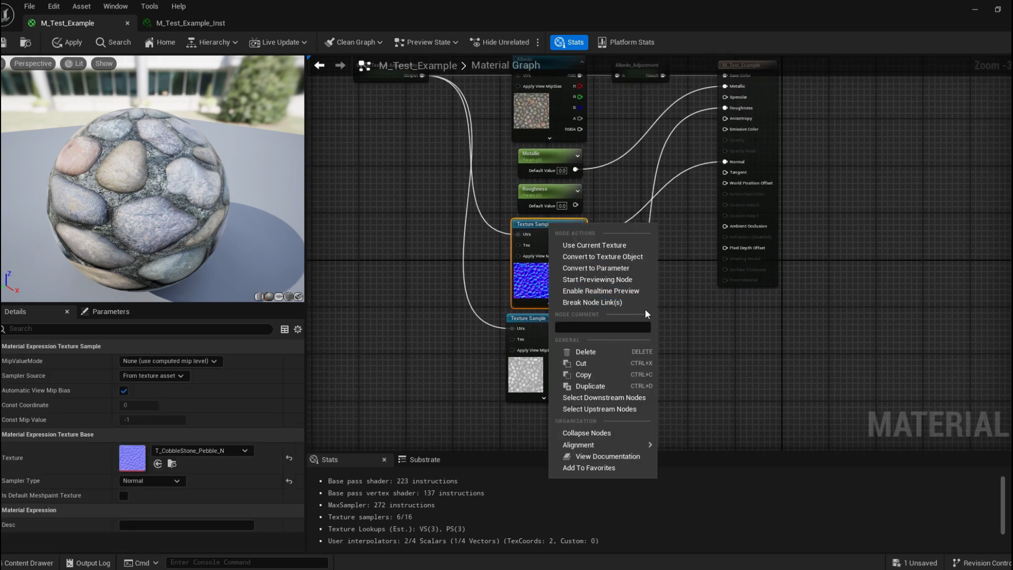
pyautogui.click(635, 268)
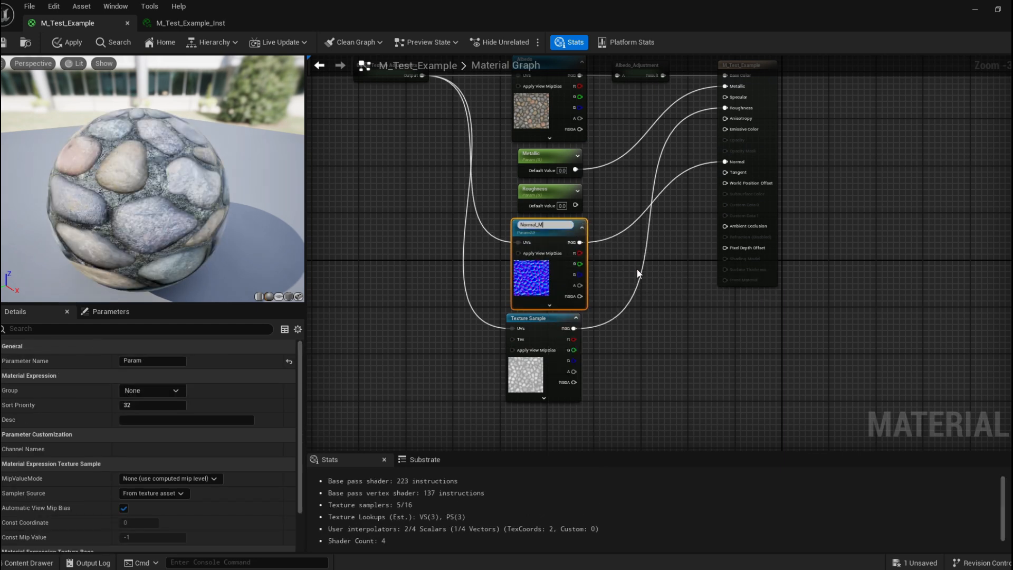
pyautogui.write('Normal_Map')
pyautogui.press('Return')
pyautogui.moveTo(559, 328); pyautogui.dragTo(564, 328)
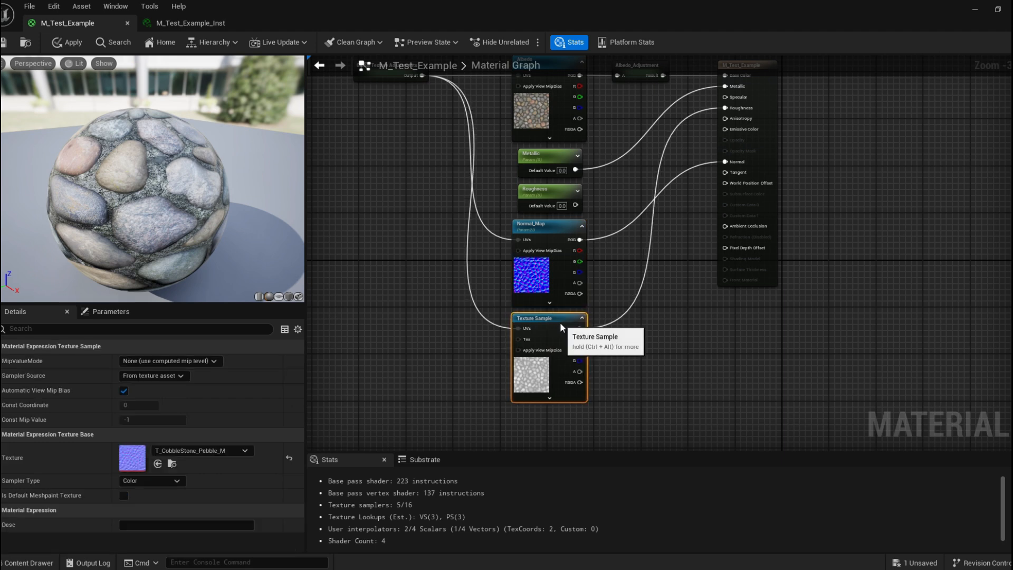
# Convert the remaining Texture Sample to a texture parameter named Roughness_Map.
pyautogui.rightClick(547, 321)
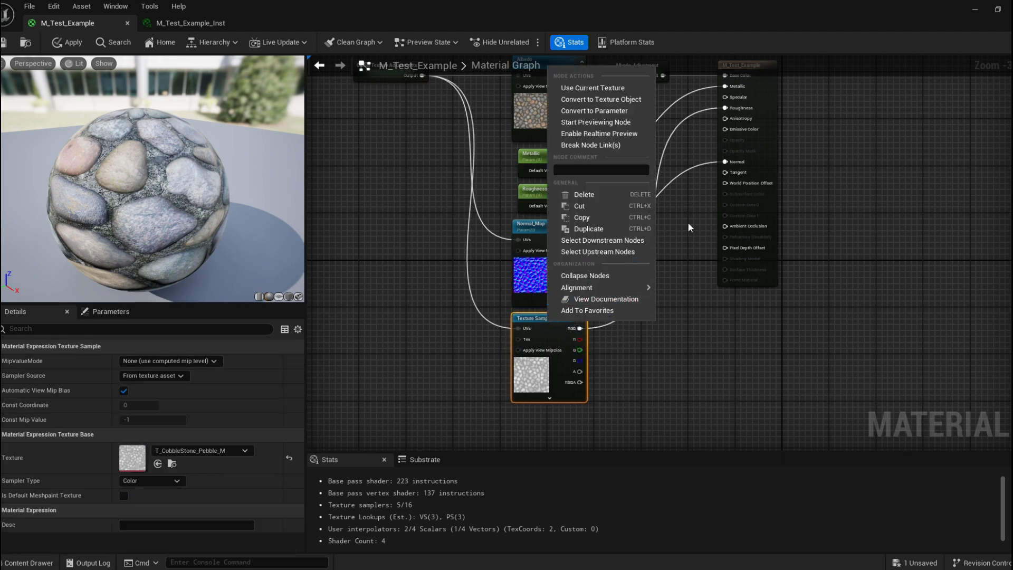
pyautogui.click(644, 111)
pyautogui.press('BackSpace')
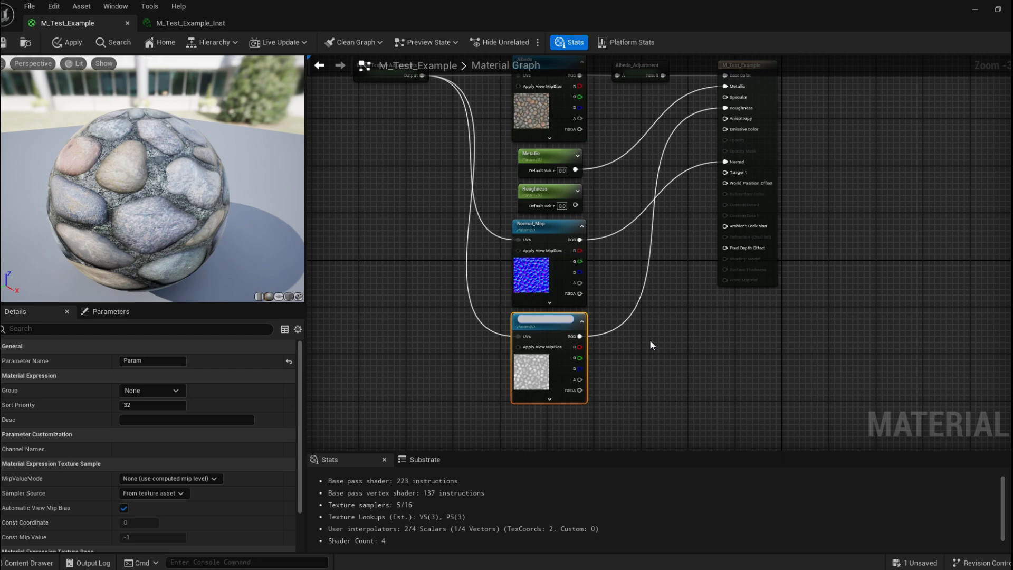
pyautogui.write('Roughness_M')
pyautogui.press('Return')
pyautogui.press('Home')
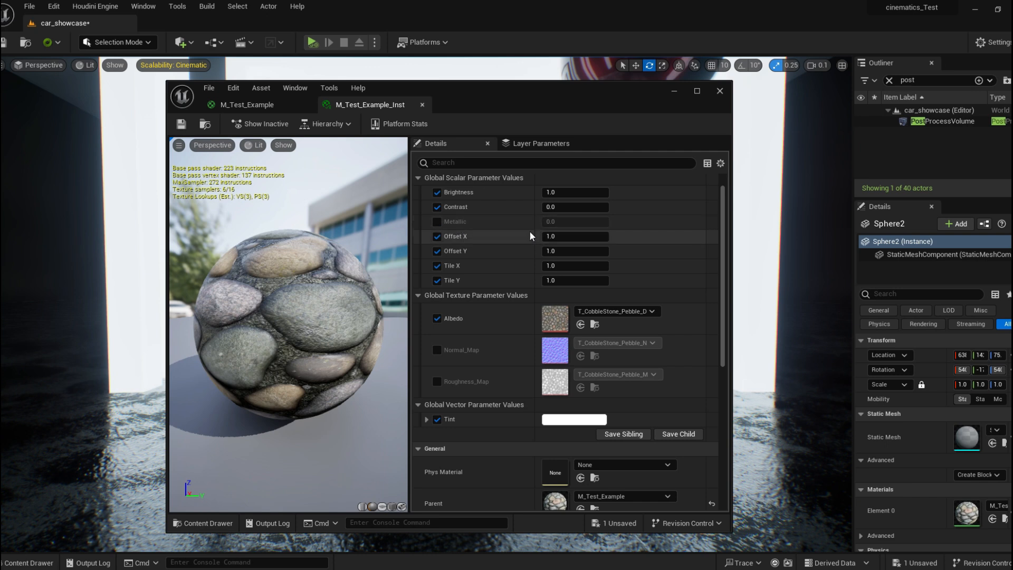
# Review the new texture parameters listed in the material instance's details.
pyautogui.scroll(-1, 504, 338)
pyautogui.scroll(-2, 504, 343)
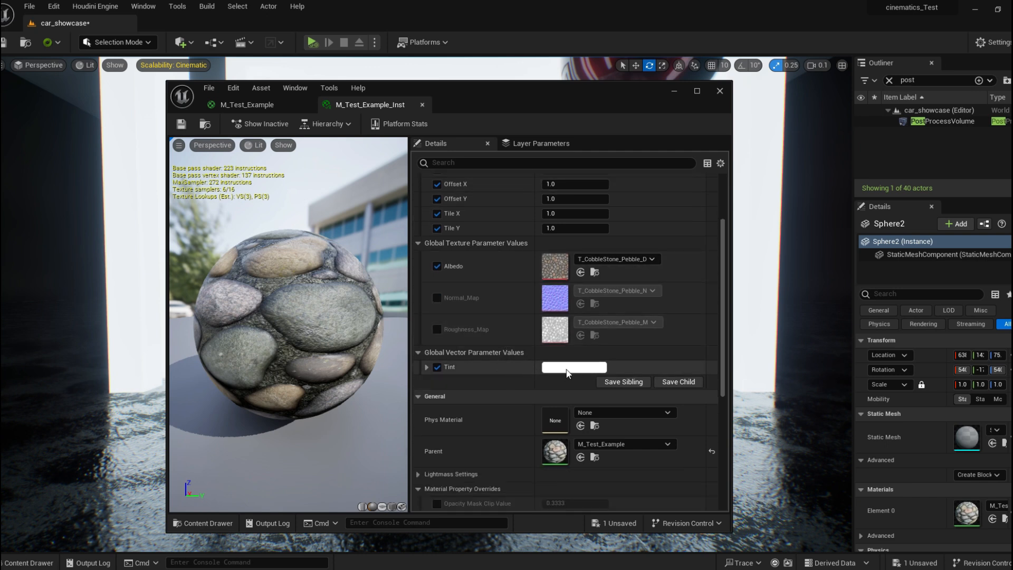
pyautogui.scroll(3, 529, 332)
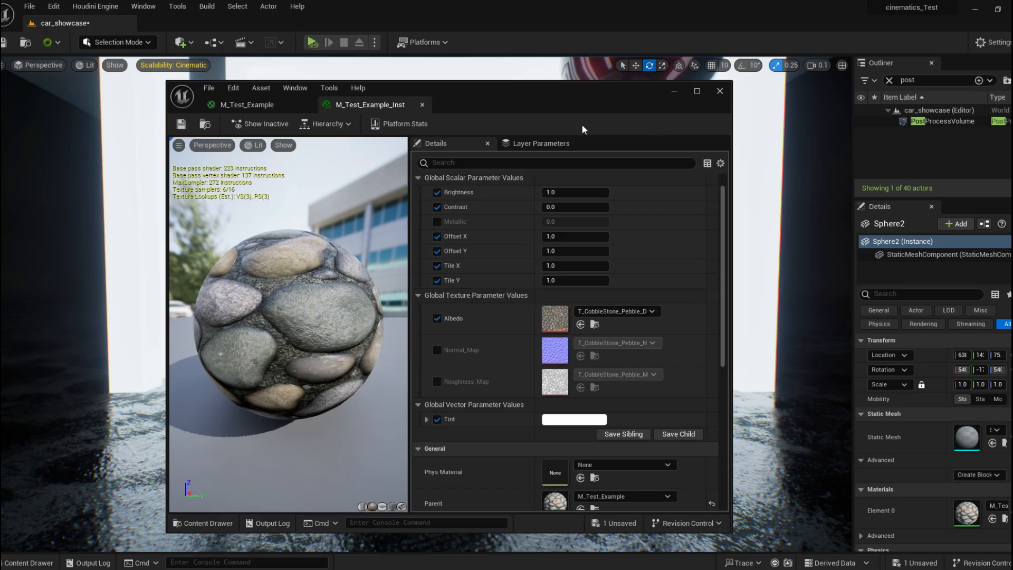
pyautogui.doubleClick(525, 90)
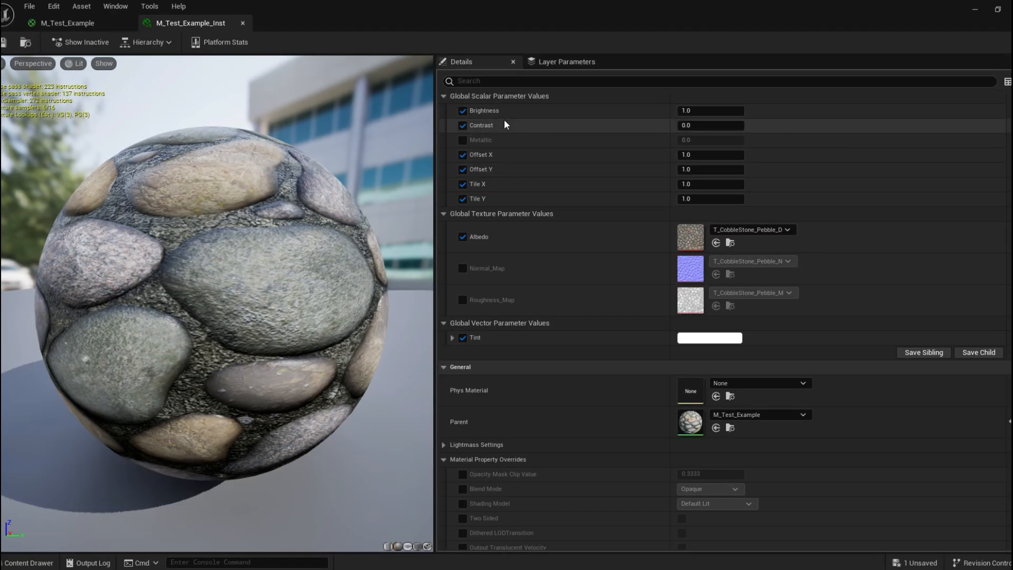
# Open the Global Texture Adjustments subgraph in the parent material to inspect its nodes.
pyautogui.click(46, 23)
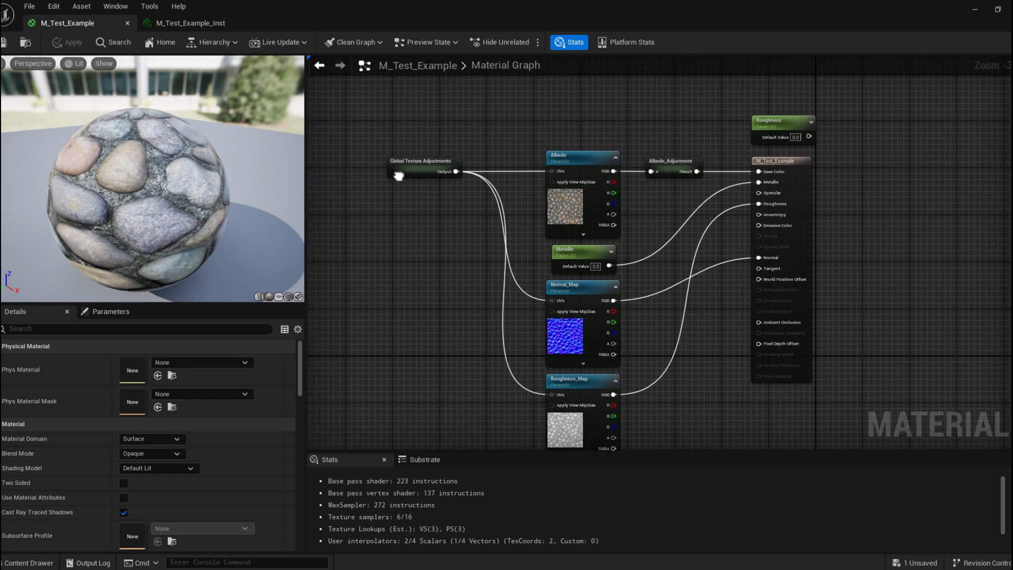
pyautogui.moveTo(507, 101); pyautogui.dragTo(567, 125, button='right')
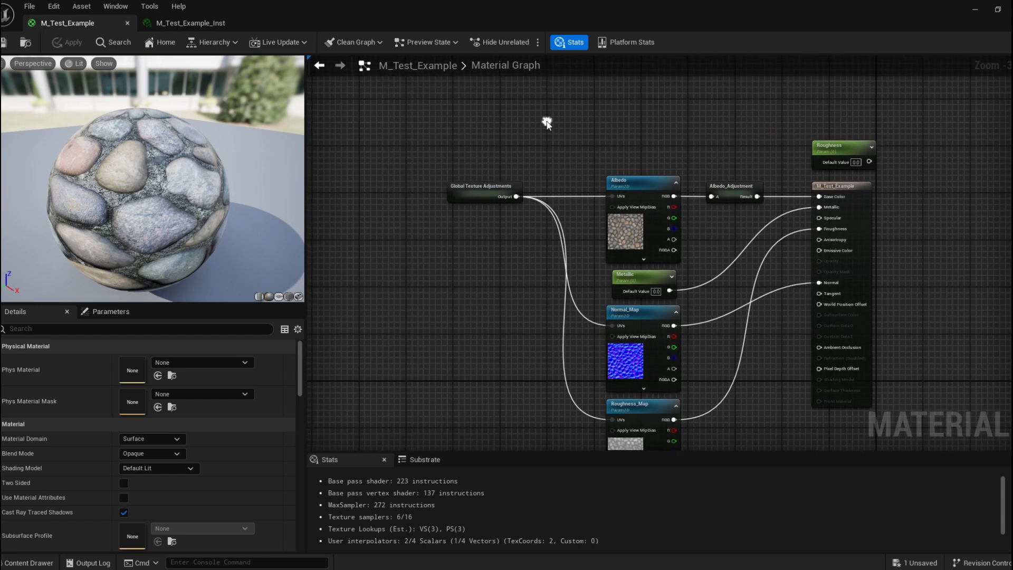
pyautogui.doubleClick(480, 191)
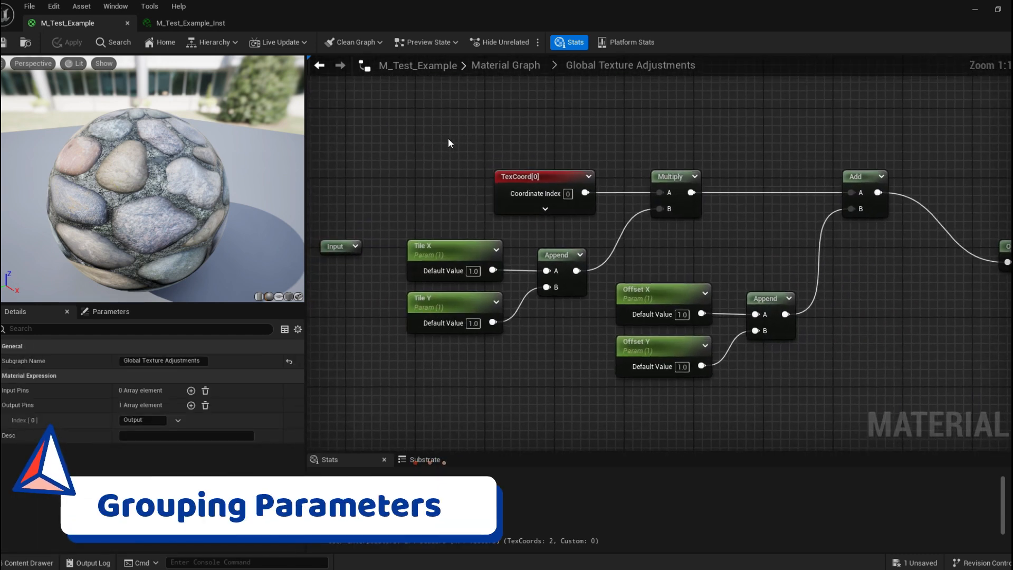
pyautogui.moveTo(633, 183); pyautogui.dragTo(582, 157, button='right')
pyautogui.moveTo(692, 221); pyautogui.dragTo(647, 190, button='right')
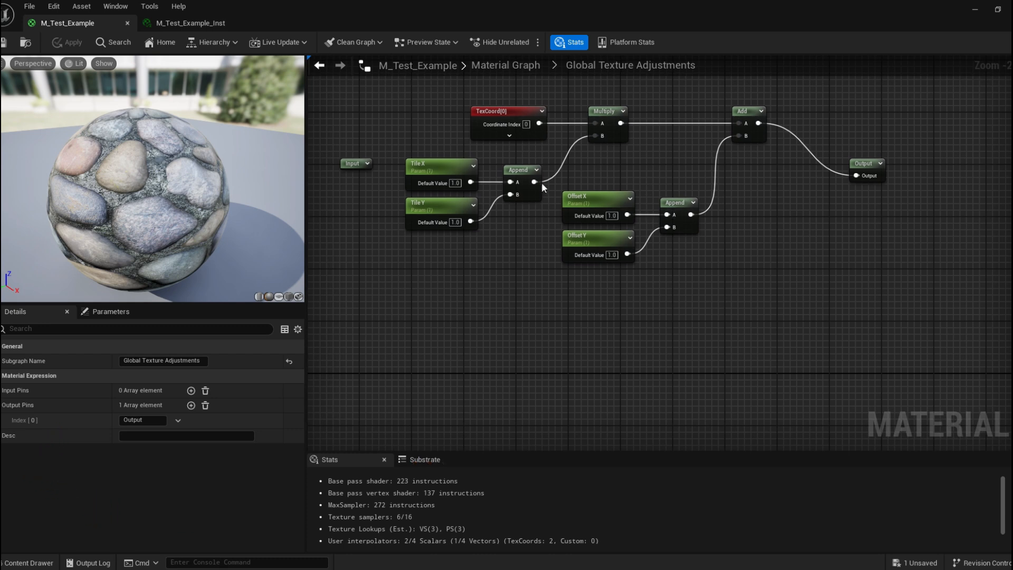
# Select the Tile X, Tile Y, Offset X and Offset Y parameters and assign them to a new group named Tiling and Offset.
pyautogui.click(416, 165)
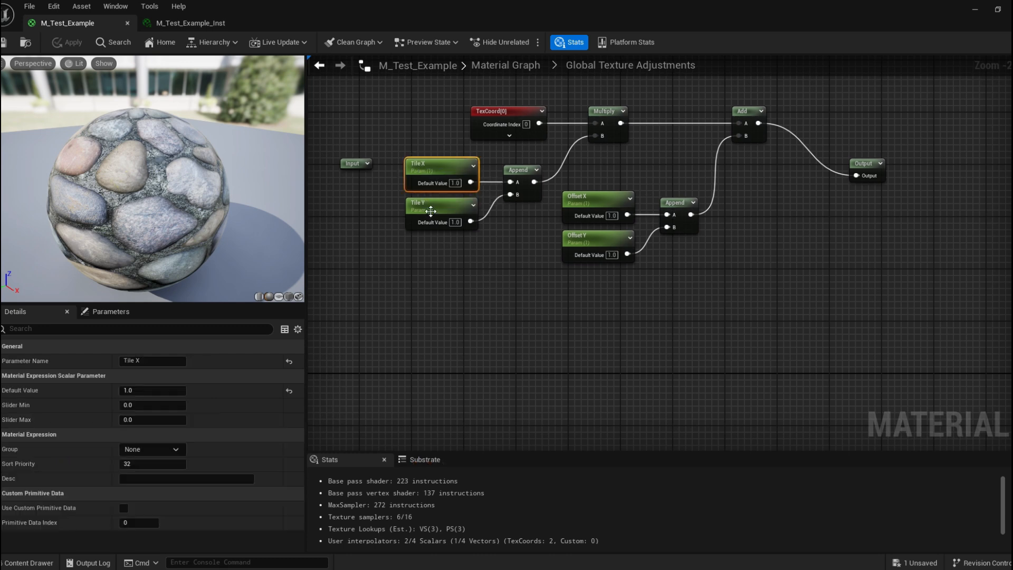
pyautogui.click(490, 219)
pyautogui.moveTo(406, 119); pyautogui.dragTo(446, 247)
pyautogui.keyDown('shift'); pyautogui.moveTo(583, 175); pyautogui.dragTo(613, 332); pyautogui.keyUp('shift')
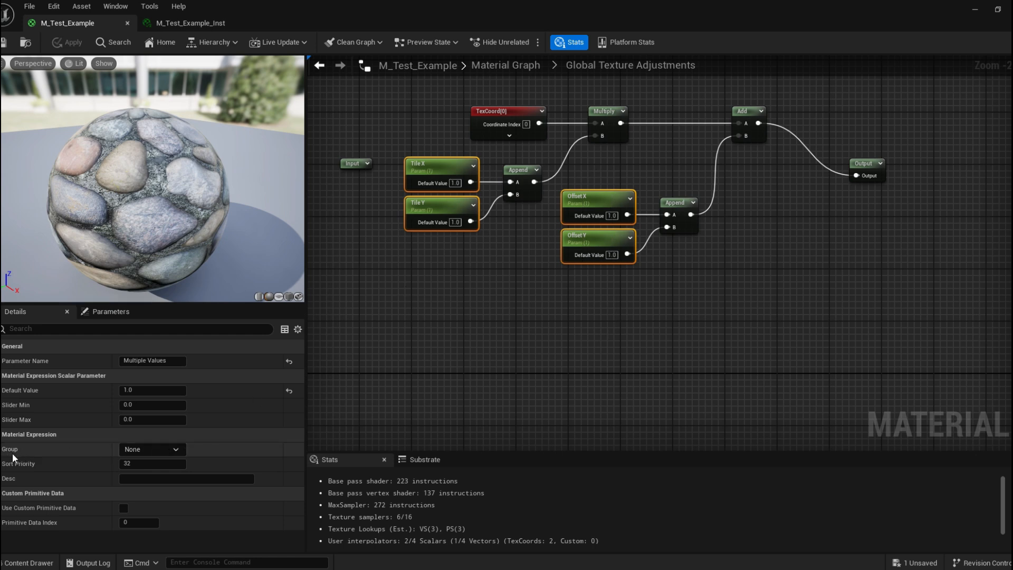
pyautogui.click(148, 450)
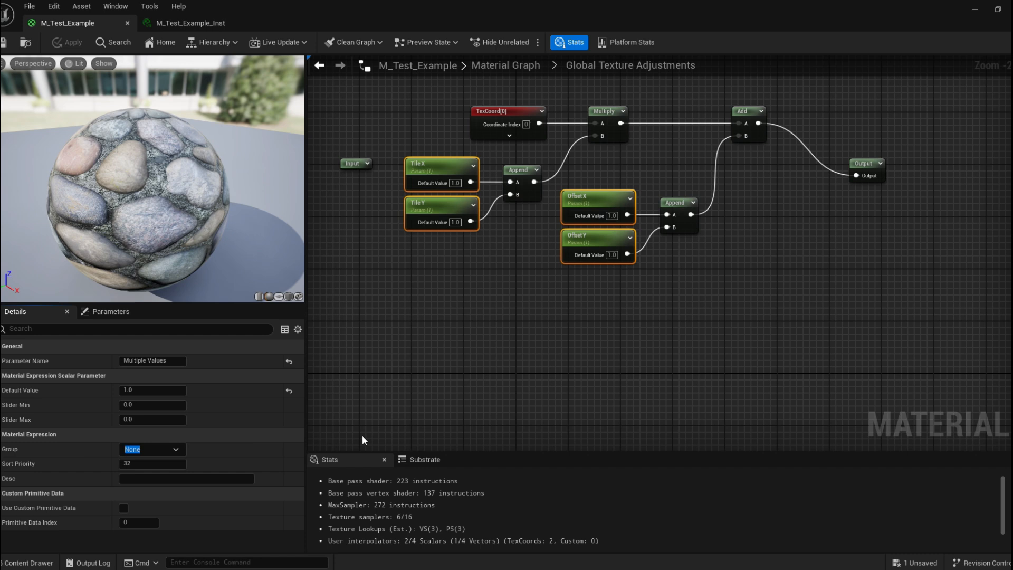
pyautogui.press('BackSpace')
pyautogui.write('Tiling and Offset')
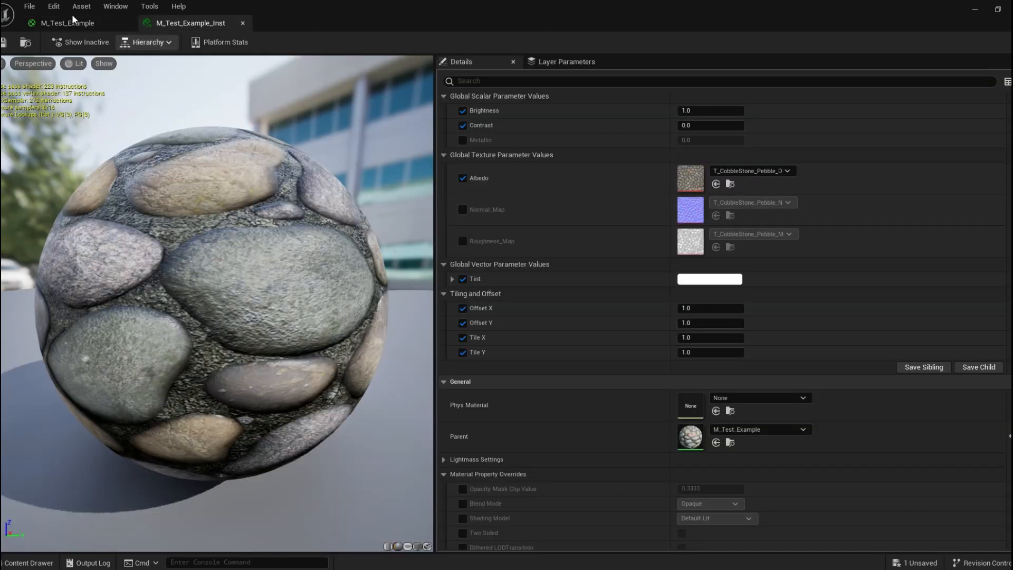
pyautogui.click(78, 23)
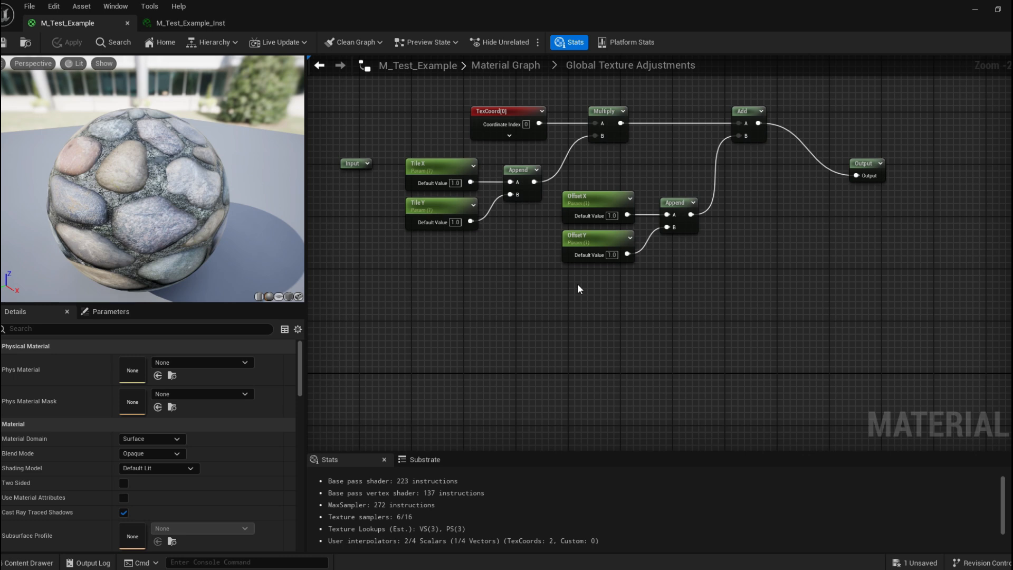
# Check the Tiling and Offset parameter group in the material instance's details, then return to the parent material.
pyautogui.click(206, 27)
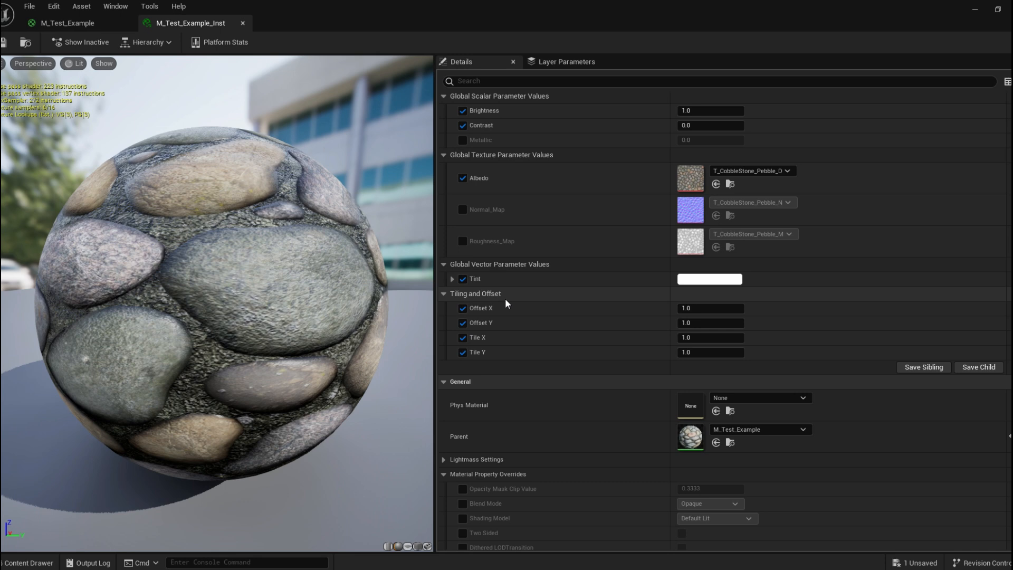
pyautogui.click(445, 293)
pyautogui.click(445, 294)
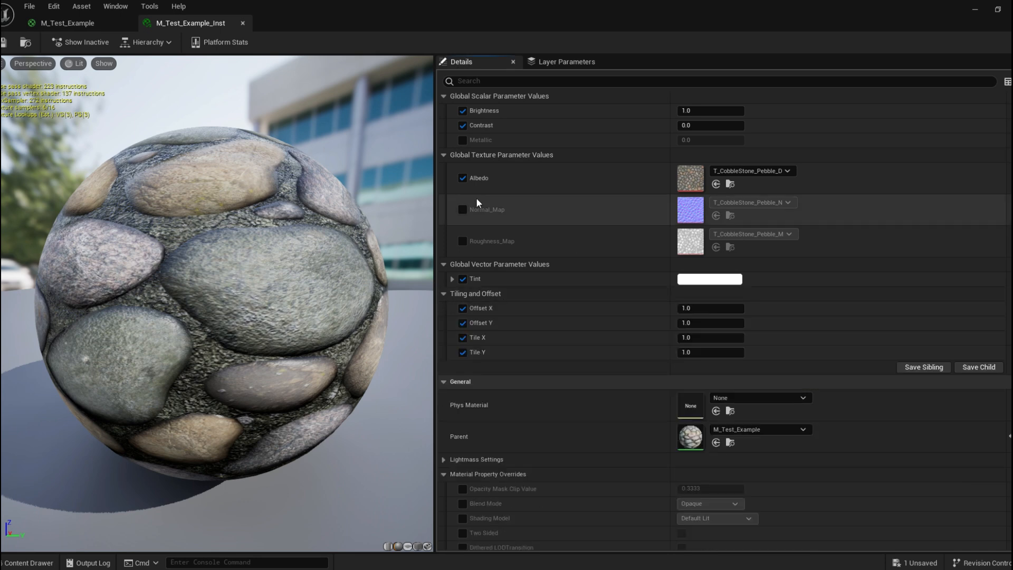
pyautogui.click(83, 22)
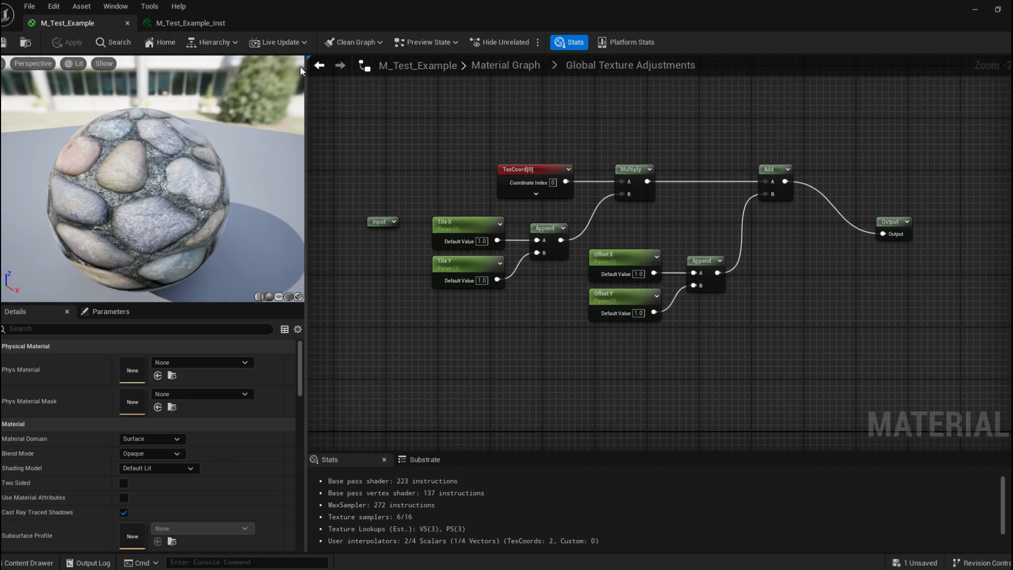
# In the Albedo_Adjustment subgraph, group the Brightness, Tint and Contrast parameters under Albedo Adjustments and check the instance.
pyautogui.click(319, 65)
pyautogui.doubleClick(538, 145)
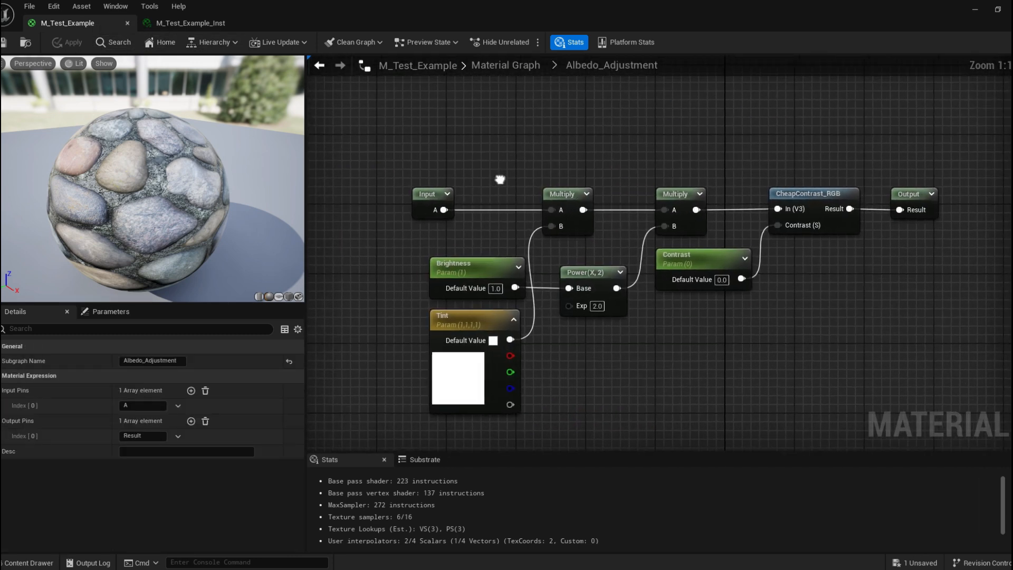
pyautogui.click(395, 188)
pyautogui.keyDown('ctrl'); pyautogui.click(406, 243); pyautogui.keyUp('ctrl')
pyautogui.keyDown('ctrl'); pyautogui.click(643, 182); pyautogui.keyUp('ctrl')
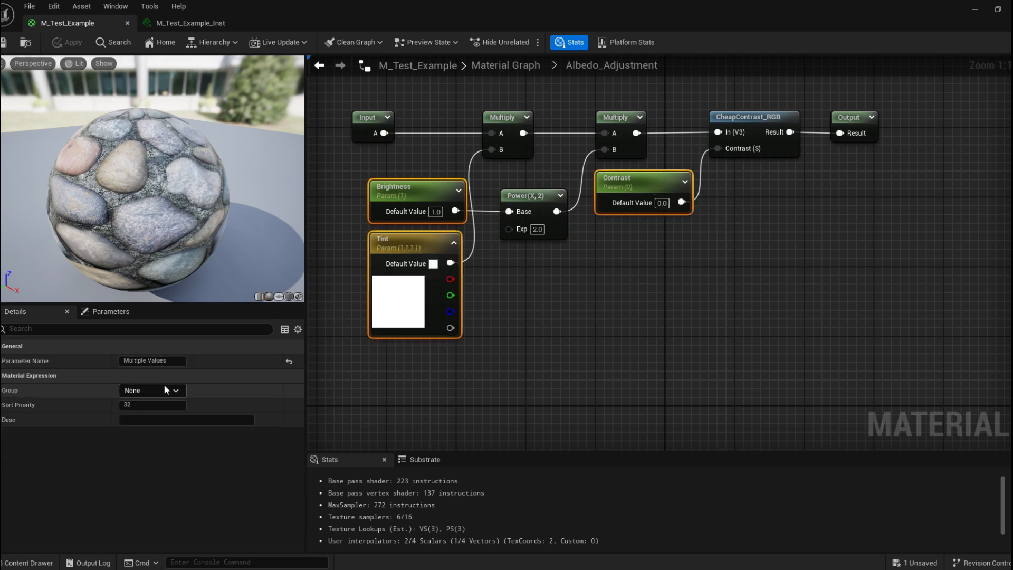
pyautogui.click(145, 392)
pyautogui.press('BackSpace')
pyautogui.write('Albedo Adjustments')
pyautogui.click(191, 24)
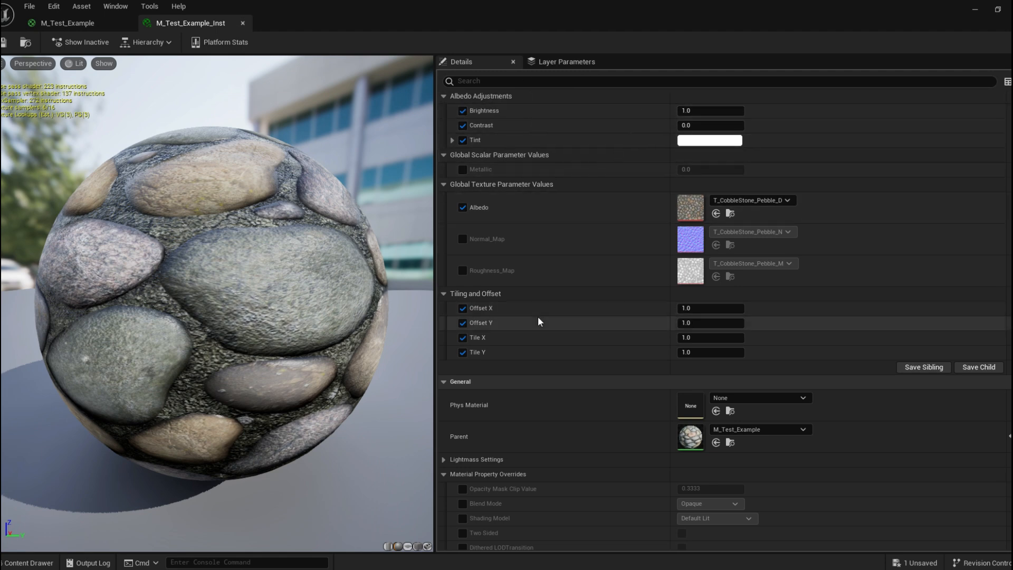
pyautogui.click(90, 26)
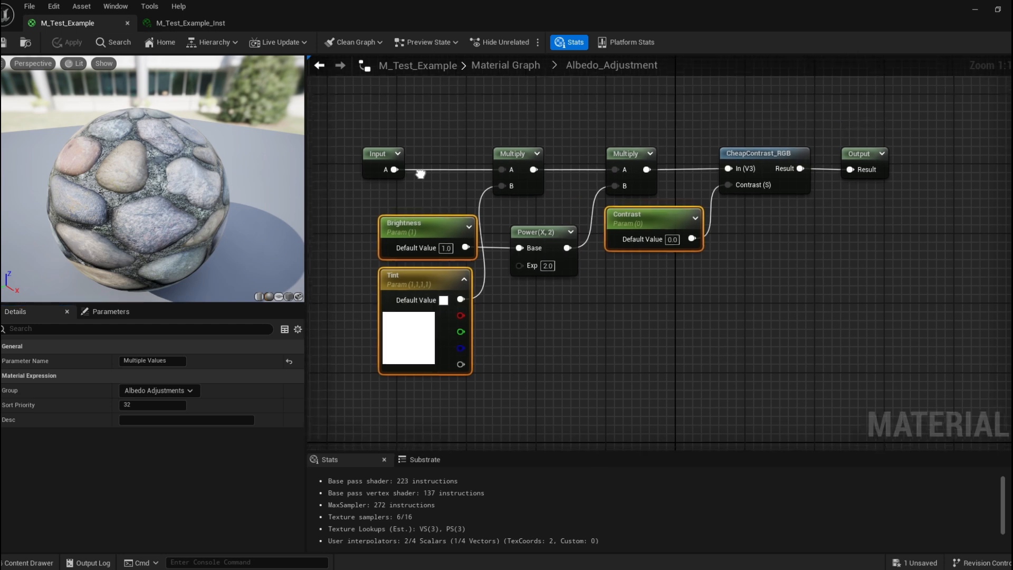
# In the main graph, assign the Albedo, Normal_Map and Roughness_Map texture parameters to a group named Textures.
pyautogui.click(319, 65)
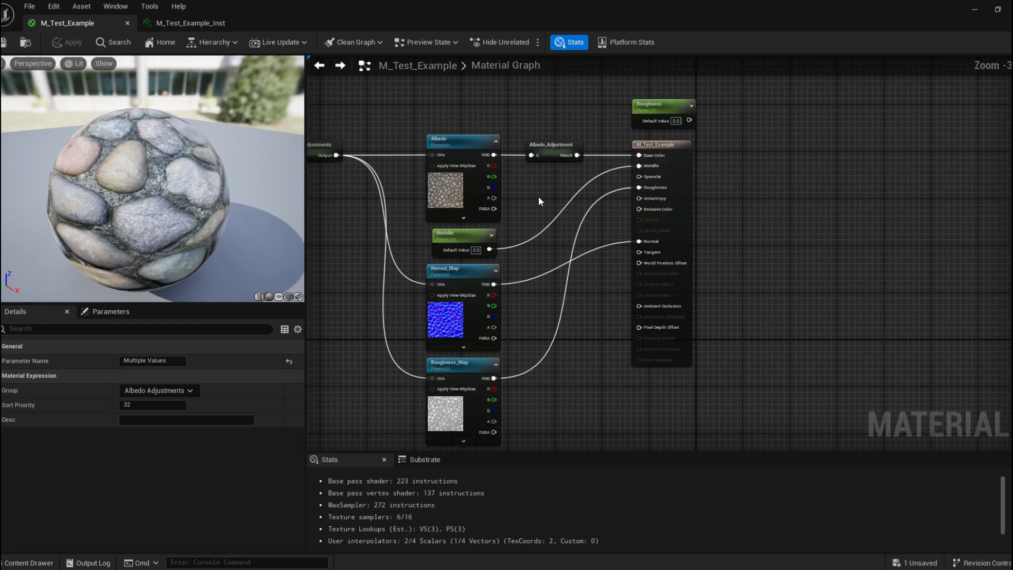
pyautogui.scroll(4, 486, 177)
pyautogui.keyDown('shift'); pyautogui.click(486, 177); pyautogui.keyUp('shift')
pyautogui.keyDown('shift'); pyautogui.click(482, 269); pyautogui.keyUp('shift')
pyautogui.click(161, 390)
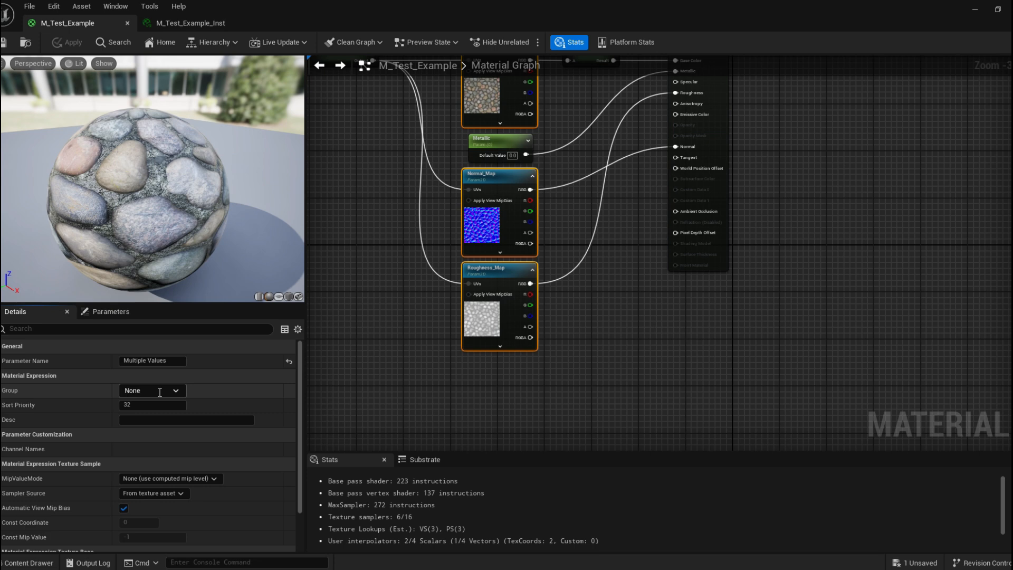
pyautogui.press('BackSpace')
pyautogui.press('BackSpace')
pyautogui.write('Textures')
pyautogui.press('Return')
pyautogui.click(4, 43)
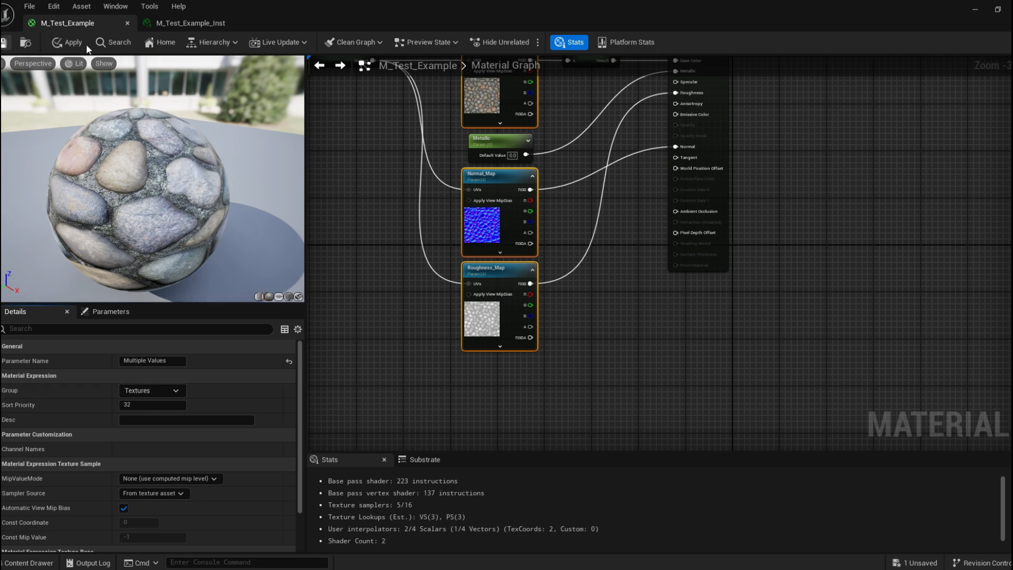
# Open the Global Texture Adjustments subgraph and select all of its nodes for copying.
pyautogui.click(213, 22)
pyautogui.scroll(-1, 468, 143)
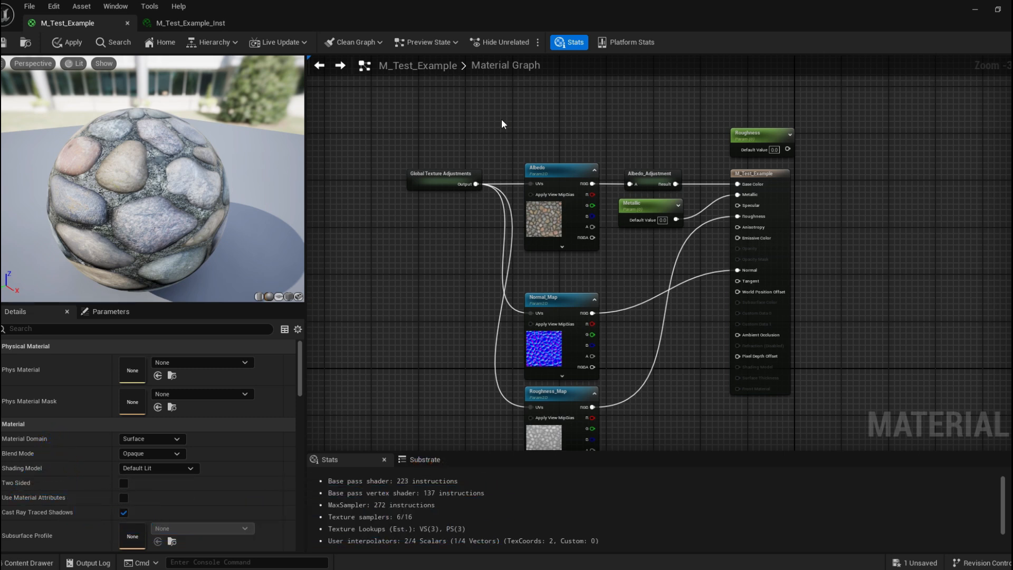
pyautogui.doubleClick(418, 176)
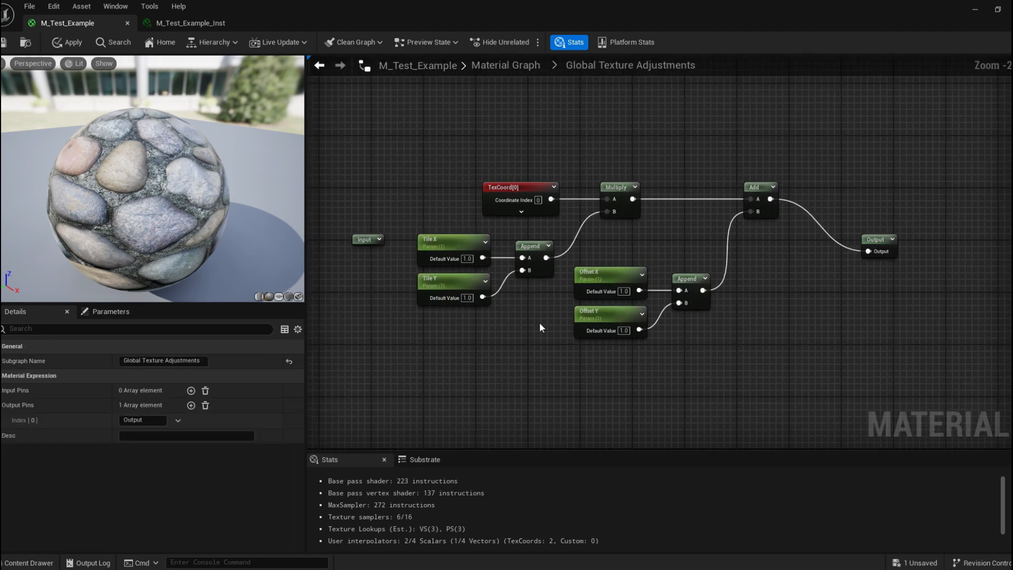
pyautogui.moveTo(469, 215); pyautogui.dragTo(429, 188, button='right')
pyautogui.moveTo(375, 95); pyautogui.dragTo(777, 419)
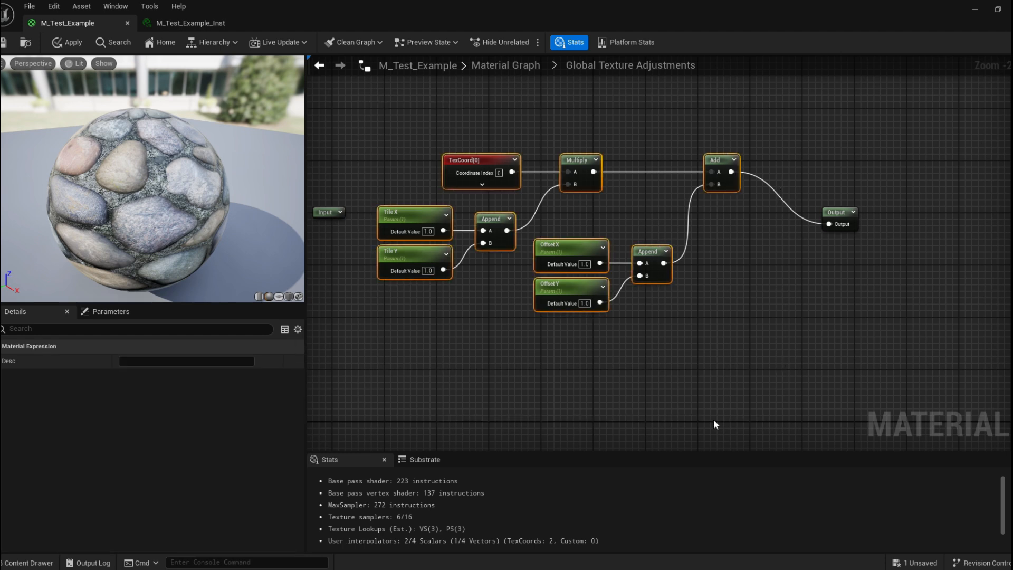
# Create a new Material Function in the Materials folder named MF_Texture_Adjustments.
pyautogui.click(29, 562)
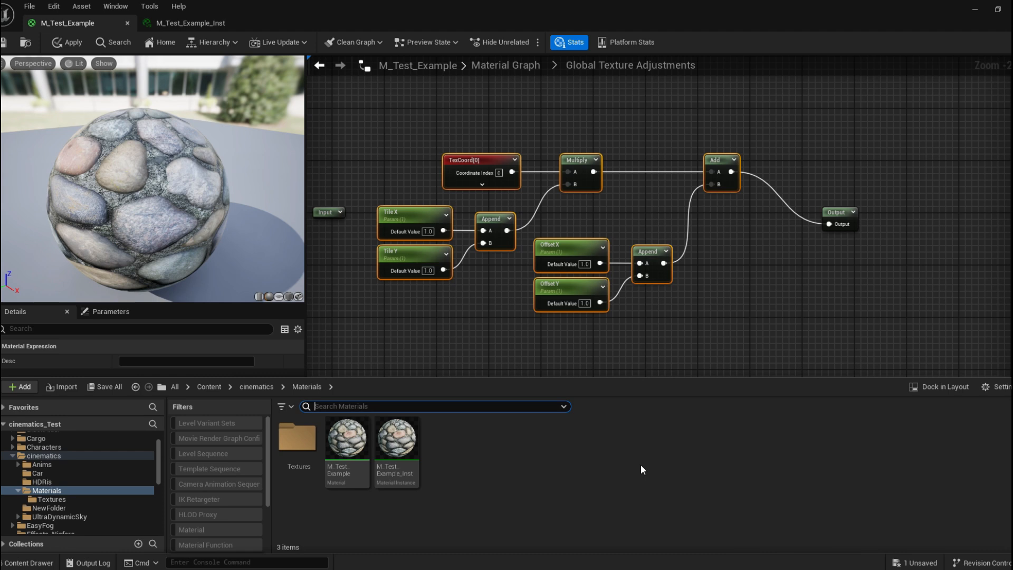
pyautogui.rightClick(540, 448)
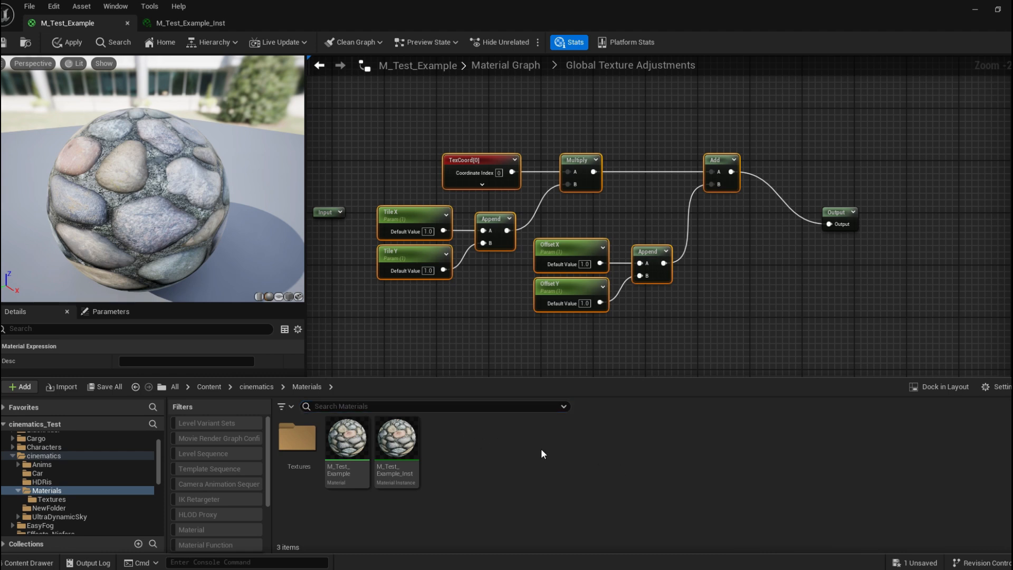
pyautogui.moveTo(657, 477)
pyautogui.scroll(-2, 659, 473)
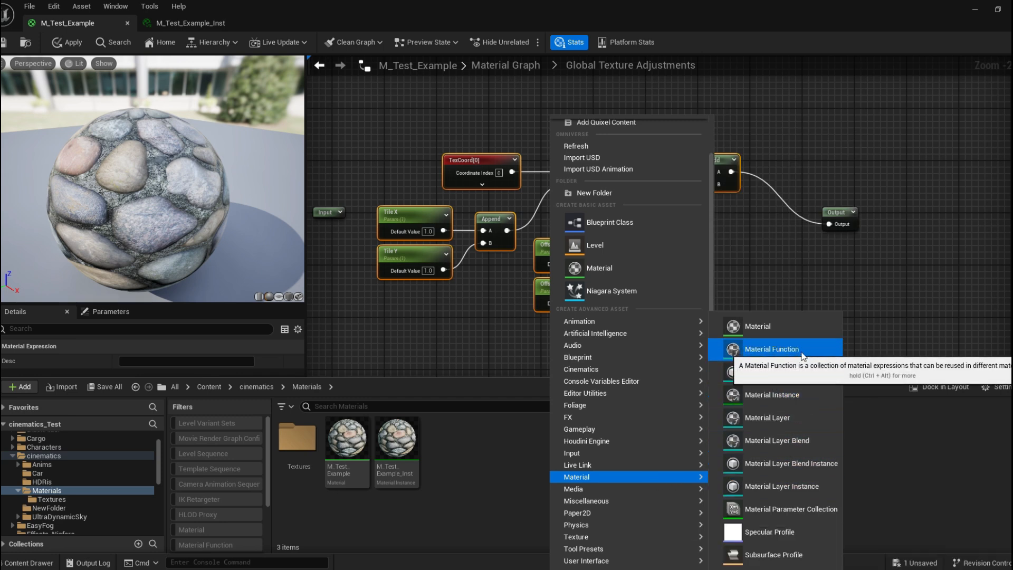
pyautogui.click(771, 349)
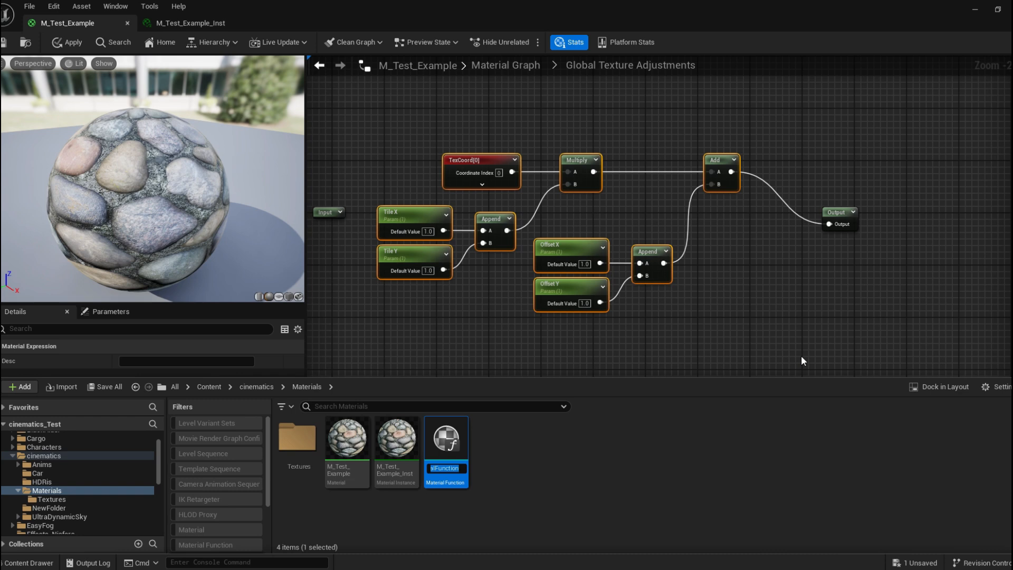
pyautogui.press('BackSpace')
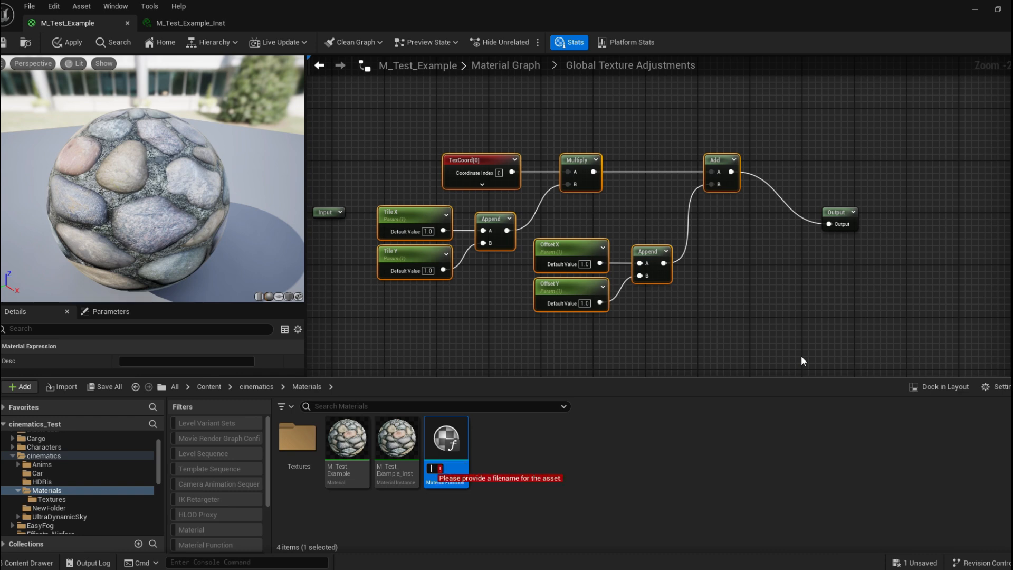
pyautogui.write('M')
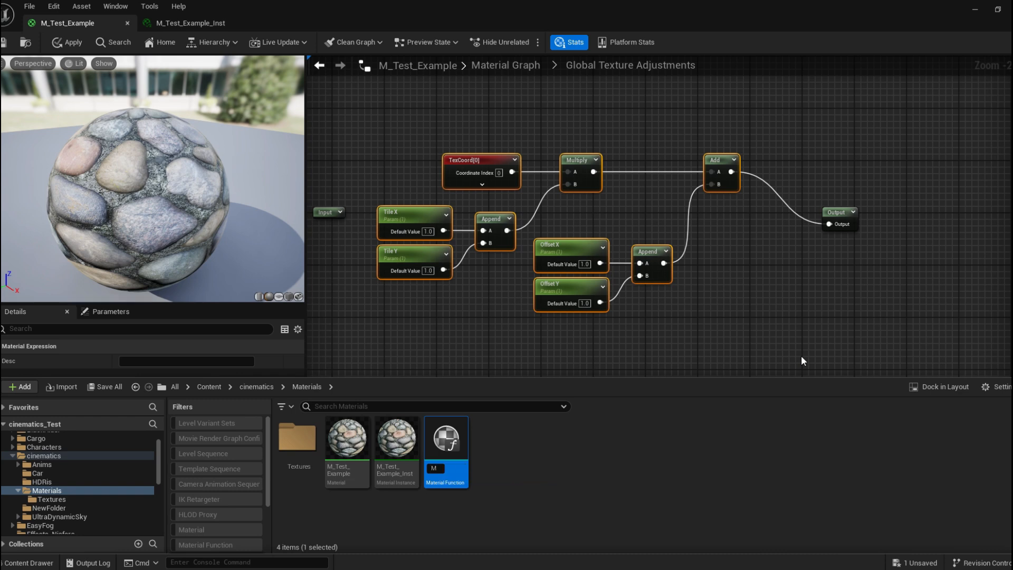
pyautogui.write('F_Texture_Adjustments')
pyautogui.press('Return')
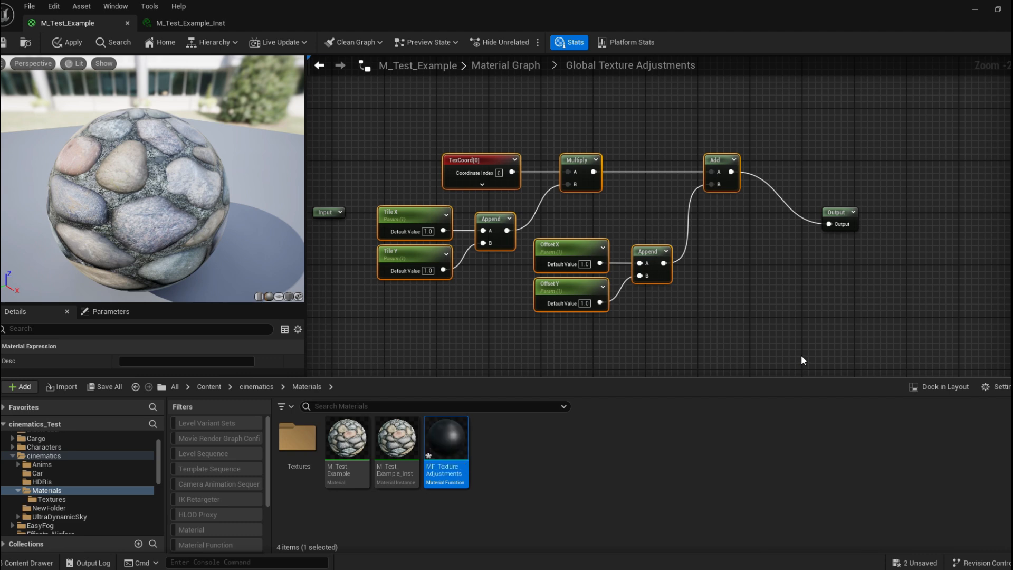
# Open MF_Texture_Adjustments and paste the copied tiling and offset nodes into its graph.
pyautogui.doubleClick(458, 442)
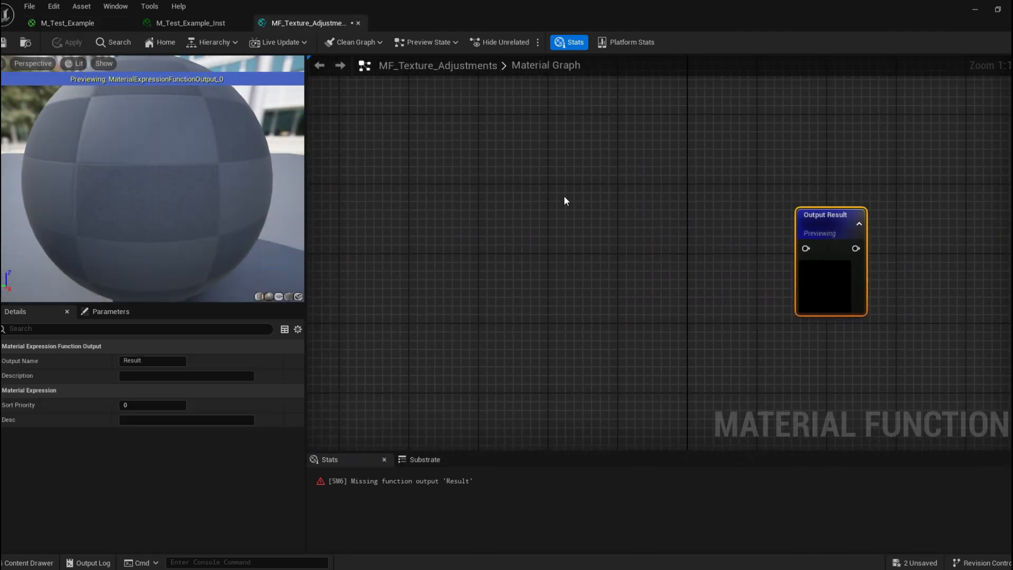
pyautogui.scroll(-2, 596, 201)
pyautogui.moveTo(654, 201); pyautogui.dragTo(593, 185, button='right')
pyautogui.moveTo(527, 158); pyautogui.dragTo(584, 173, button='right')
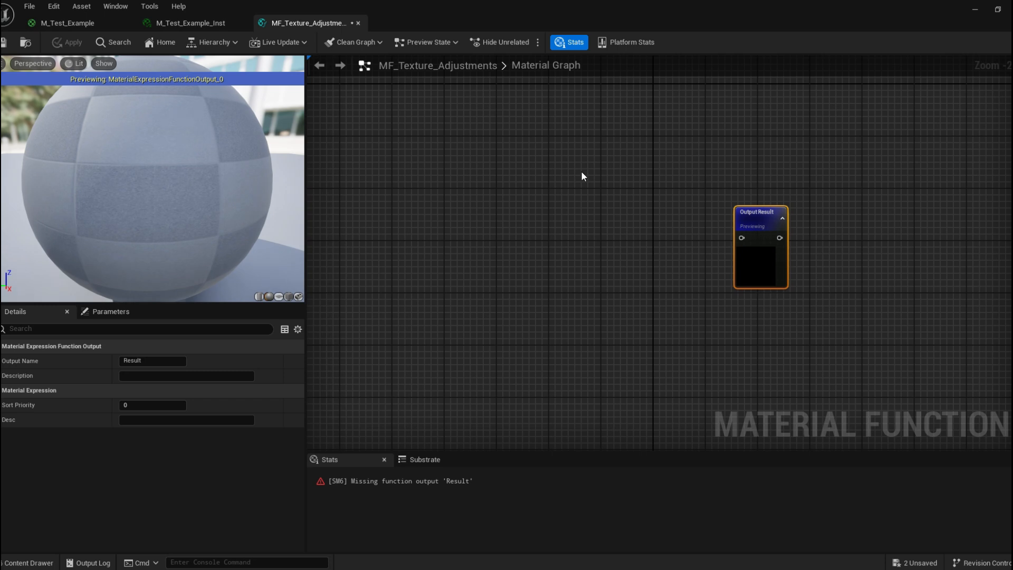
pyautogui.click(219, 24)
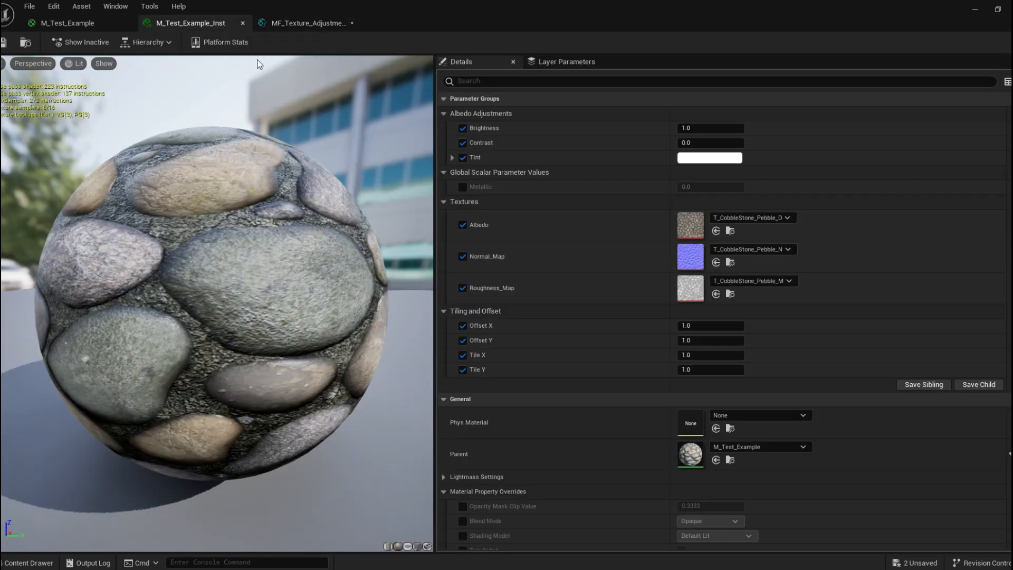
pyautogui.click(329, 22)
pyautogui.moveTo(406, 168); pyautogui.dragTo(531, 168, button='right')
pyautogui.click(531, 167)
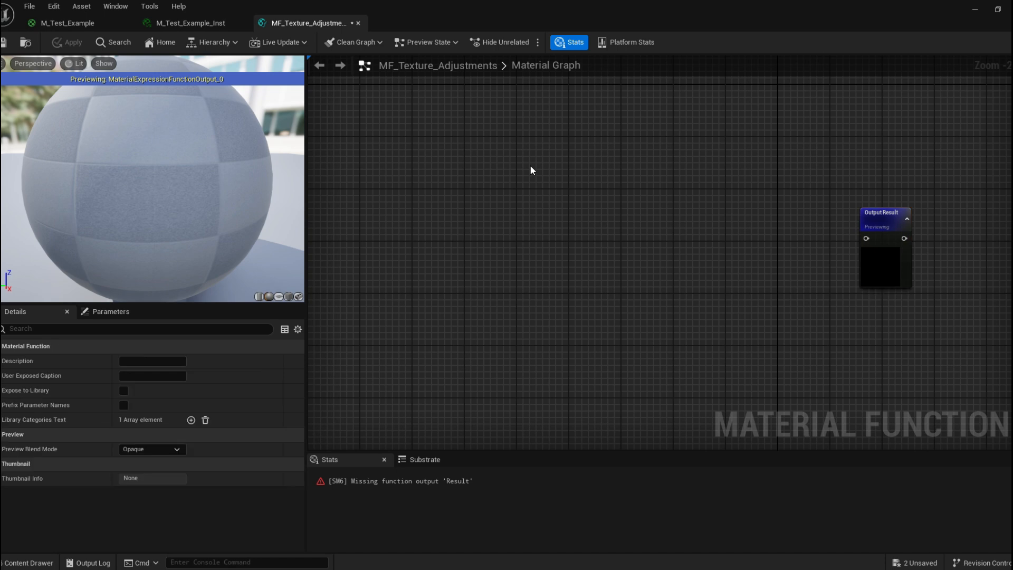
pyautogui.hotkey('ctrl', 'v')
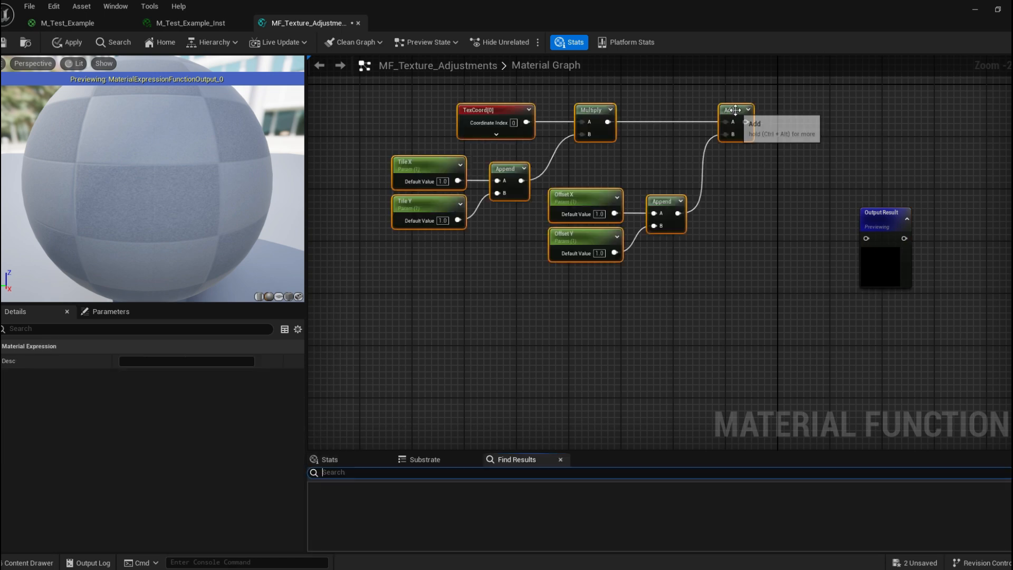
# Connect the Add node's output to the Output Result node and save the material function.
pyautogui.moveTo(733, 127); pyautogui.dragTo(765, 227)
pyautogui.moveTo(764, 227); pyautogui.dragTo(616, 213, button='right')
pyautogui.moveTo(484, 140); pyautogui.dragTo(619, 201, button='right')
pyautogui.moveTo(603, 206); pyautogui.dragTo(674, 188)
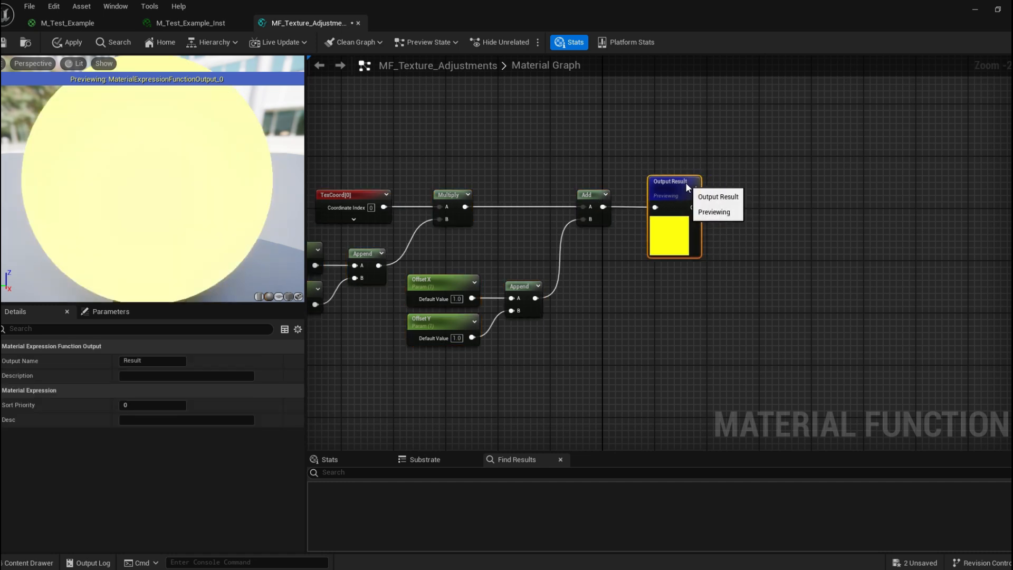
pyautogui.click(5, 42)
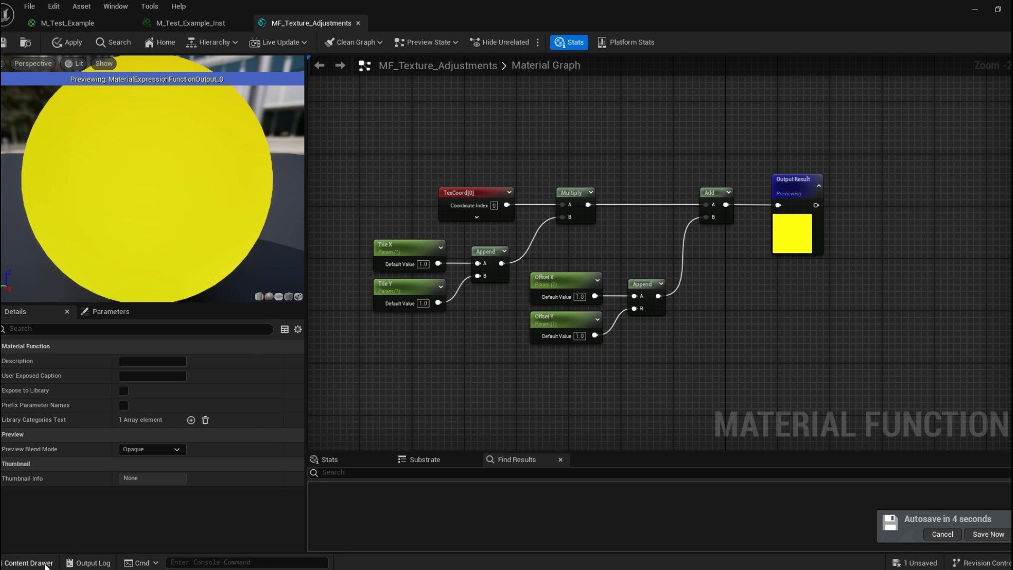
# Reopen M_Test_Example from the content browser and return to its top-level material graph.
pyautogui.click(26, 562)
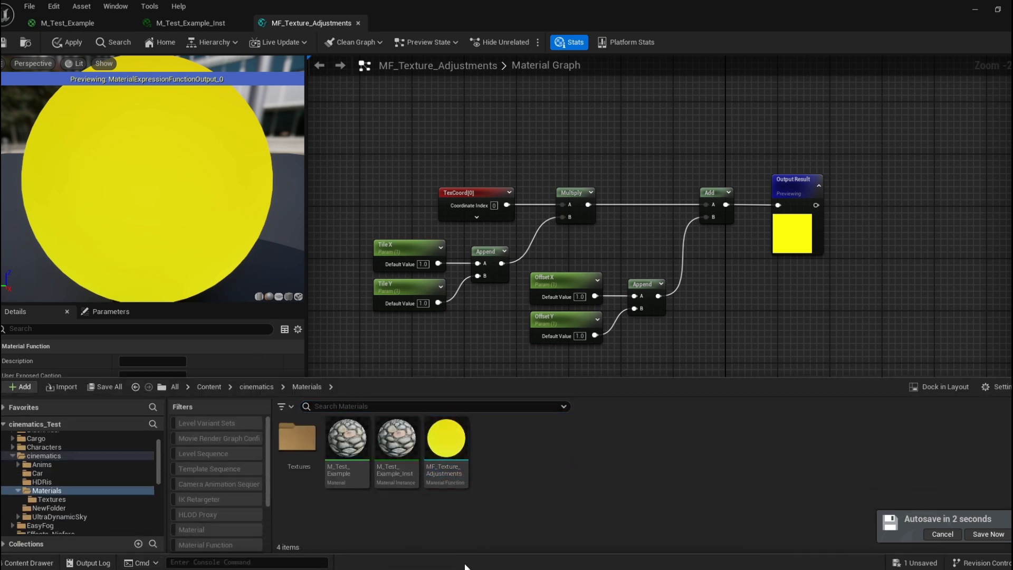
pyautogui.doubleClick(347, 437)
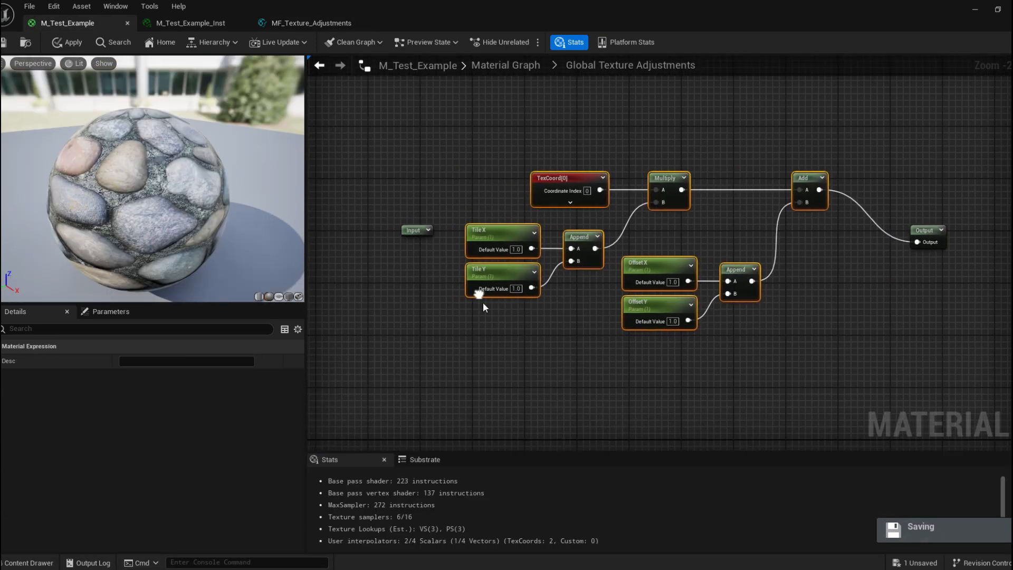
pyautogui.click(319, 65)
pyautogui.scroll(-2, 461, 208)
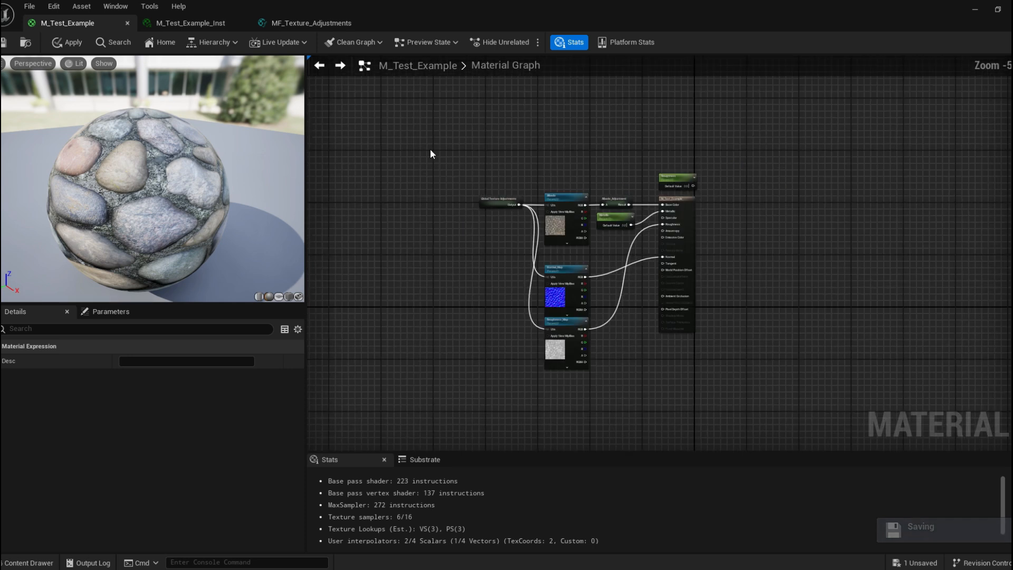
# Delete the Global Texture Adjustments subgraph node from the material graph.
pyautogui.scroll(3, 465, 203)
pyautogui.moveTo(442, 148); pyautogui.dragTo(572, 243)
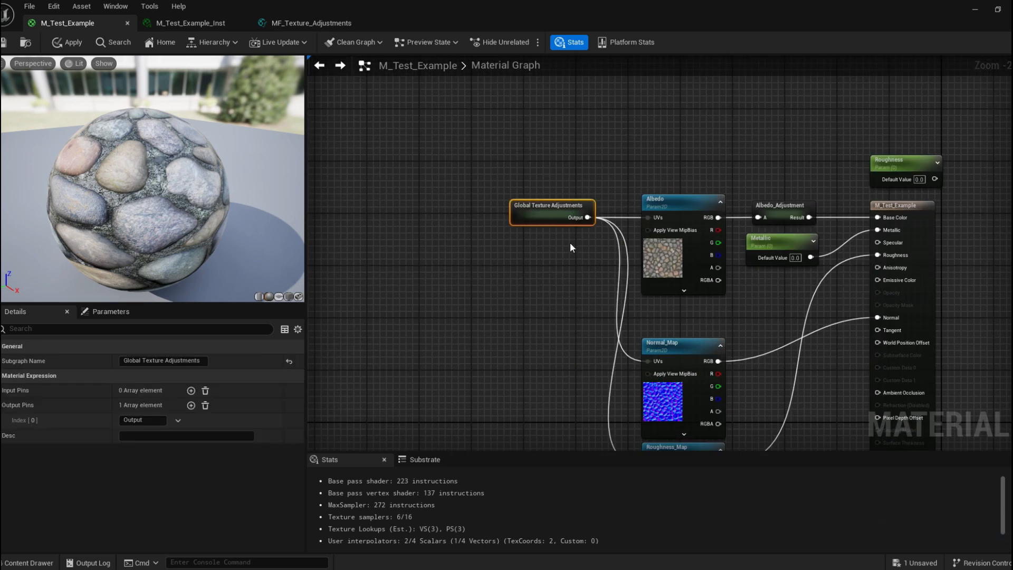
pyautogui.press('Delete')
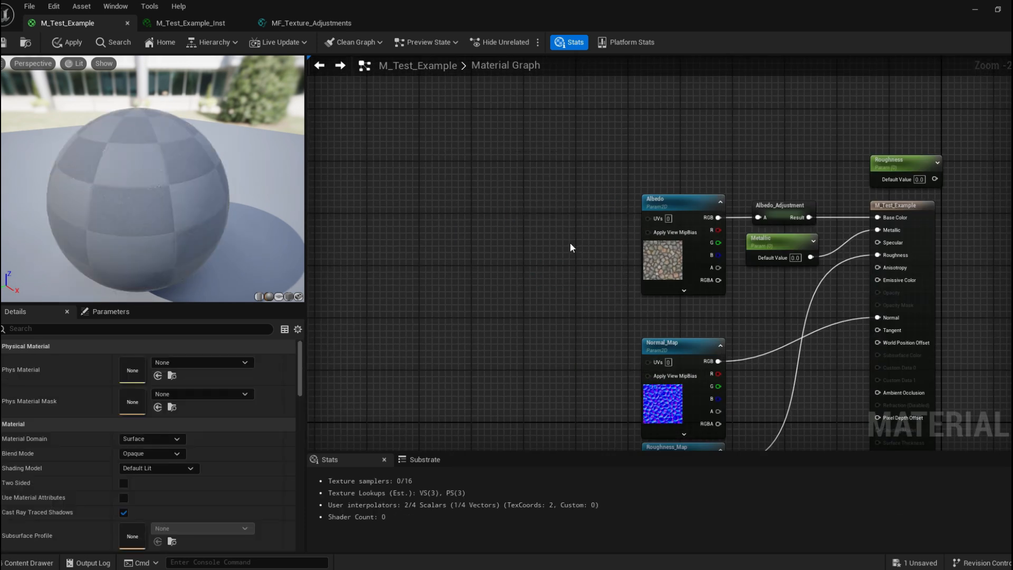
# Place MF_Texture_Adjustments from the content browser into the material graph as a function call node.
pyautogui.click(29, 562)
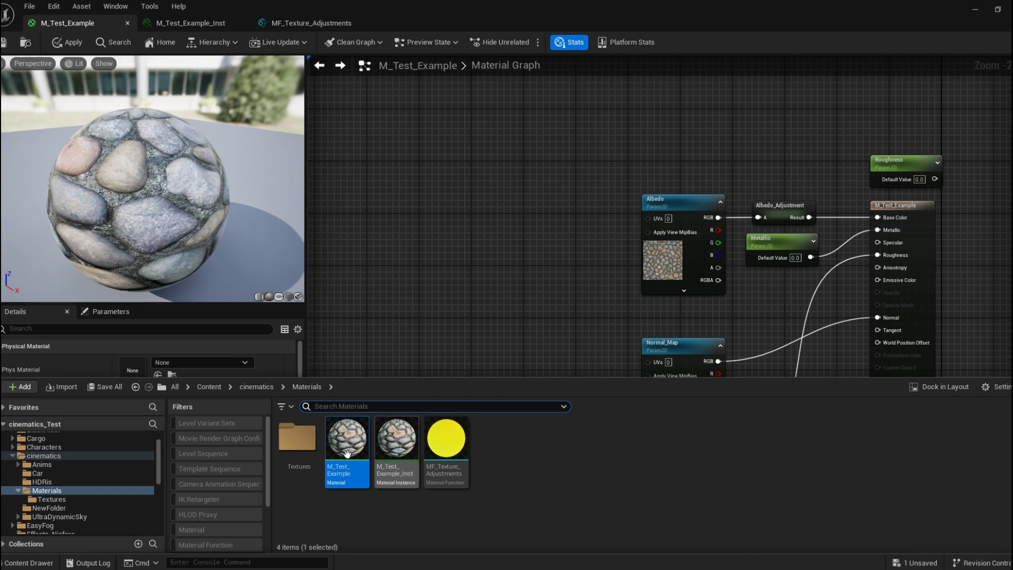
pyautogui.moveTo(446, 438); pyautogui.dragTo(504, 213)
pyautogui.scroll(2, 587, 235)
pyautogui.moveTo(589, 240); pyautogui.dragTo(542, 205, button='right')
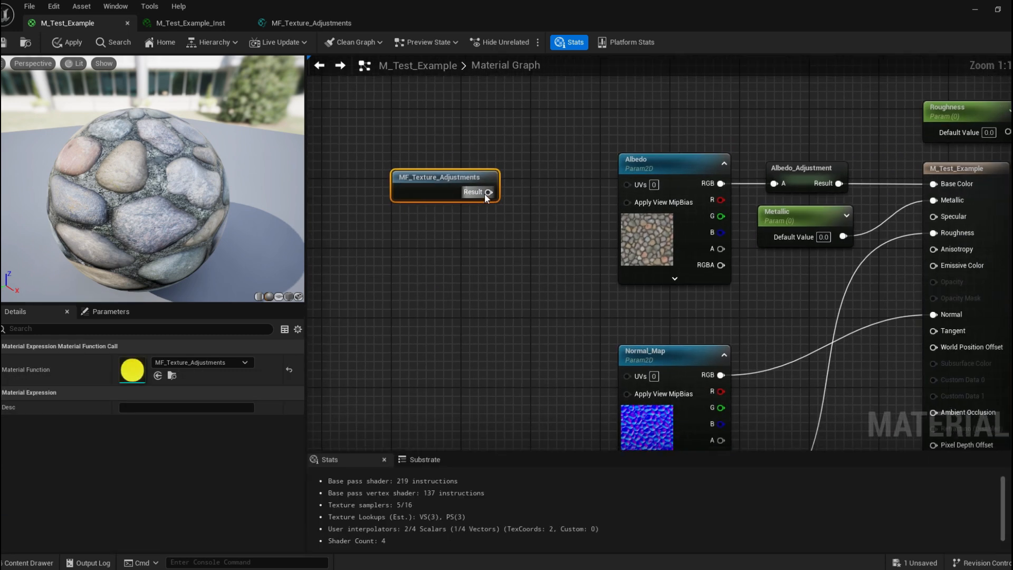
# Connect the function's Result output to the UVs inputs of the Albedo, Normal_Map and Roughness_Map texture nodes.
pyautogui.moveTo(488, 191); pyautogui.dragTo(636, 194)
pyautogui.moveTo(637, 193); pyautogui.dragTo(600, 146, button='right')
pyautogui.moveTo(451, 144); pyautogui.dragTo(589, 327)
pyautogui.moveTo(540, 344); pyautogui.dragTo(534, 291, button='right')
pyautogui.moveTo(446, 93); pyautogui.dragTo(584, 414)
pyautogui.scroll(-1, 457, 334)
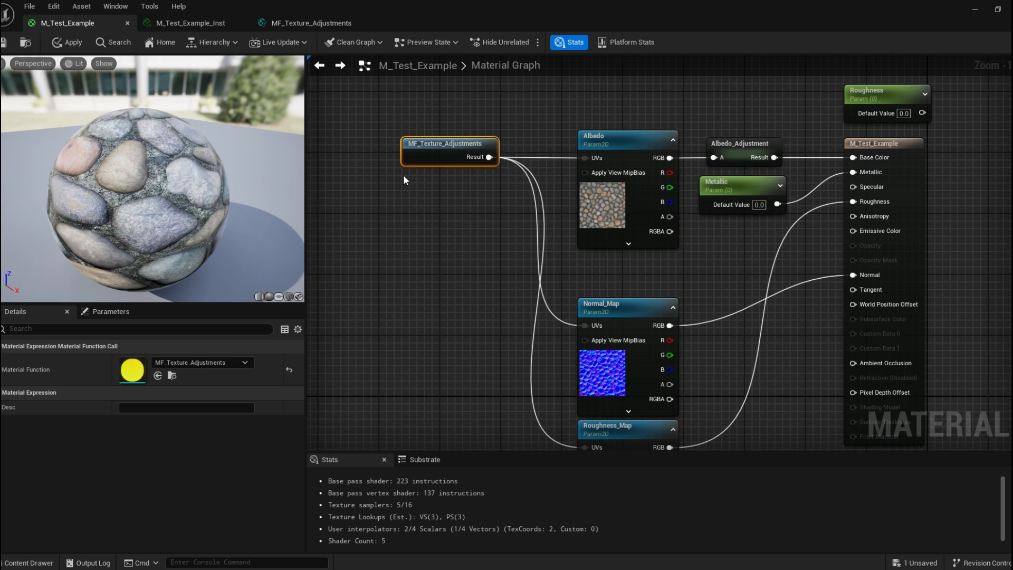
# Save the material and reposition the MF_Texture_Adjustments node beside the texture nodes.
pyautogui.click(4, 42)
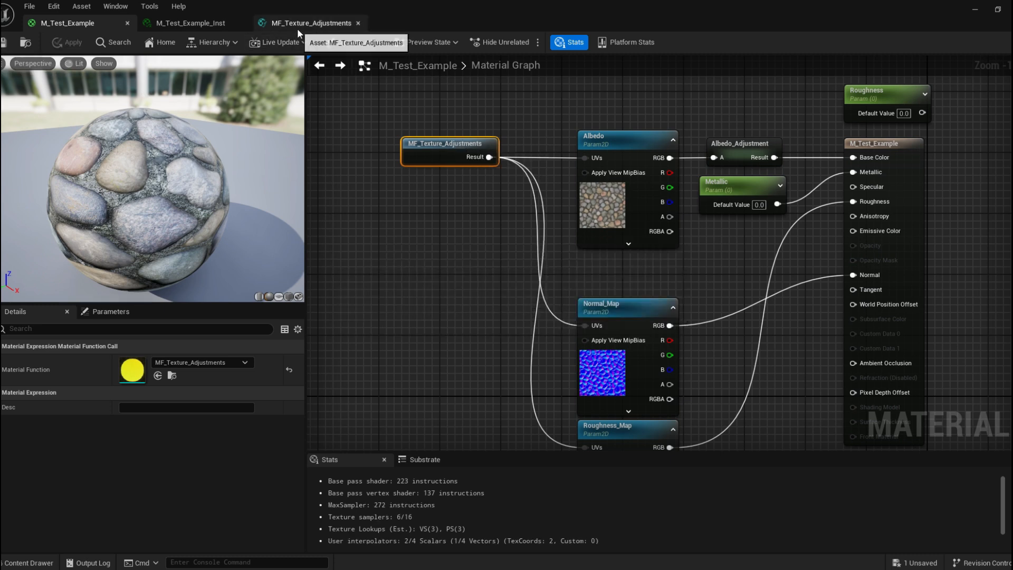
pyautogui.moveTo(426, 157); pyautogui.dragTo(457, 156)
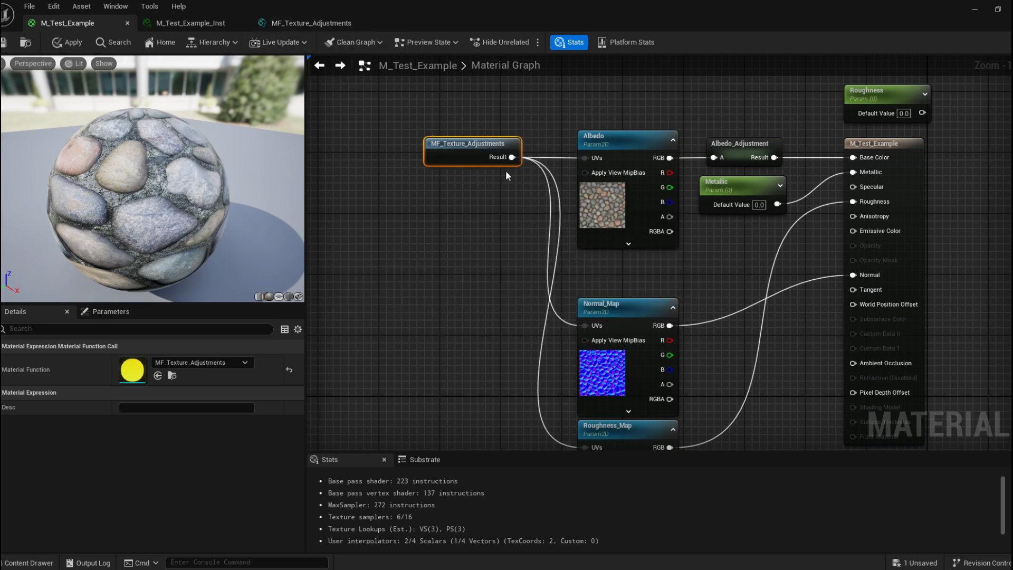
pyautogui.moveTo(431, 220); pyautogui.dragTo(410, 238, button='right')
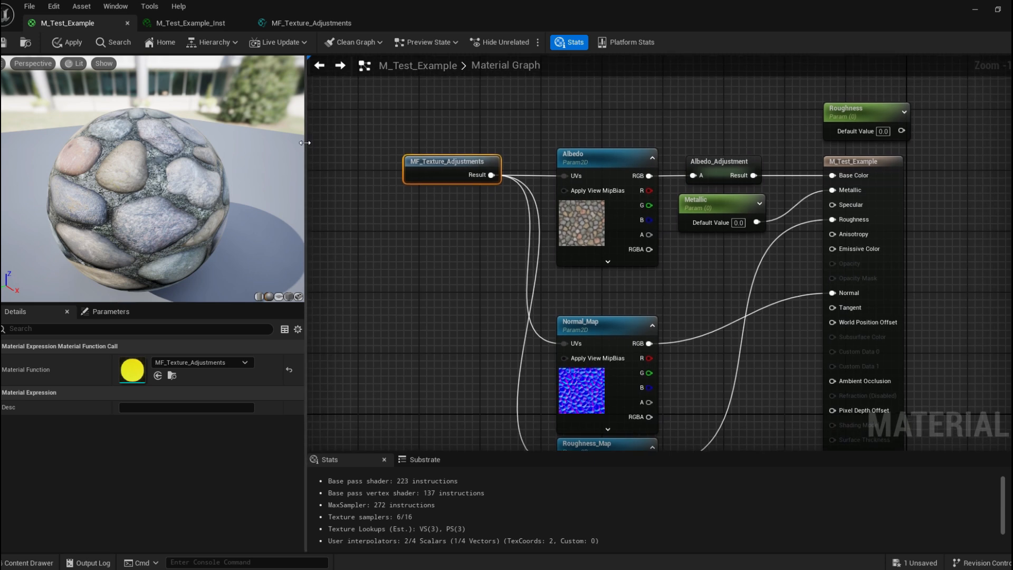
pyautogui.moveTo(445, 123); pyautogui.dragTo(354, 132, button='right')
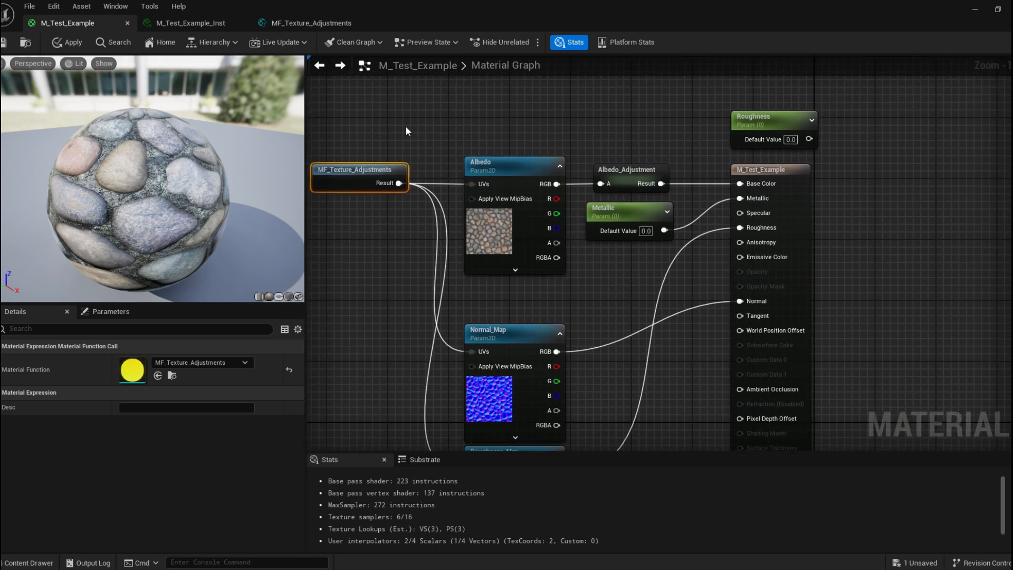
# Check the material instance's parameter groups, then return to the material graph.
pyautogui.click(192, 24)
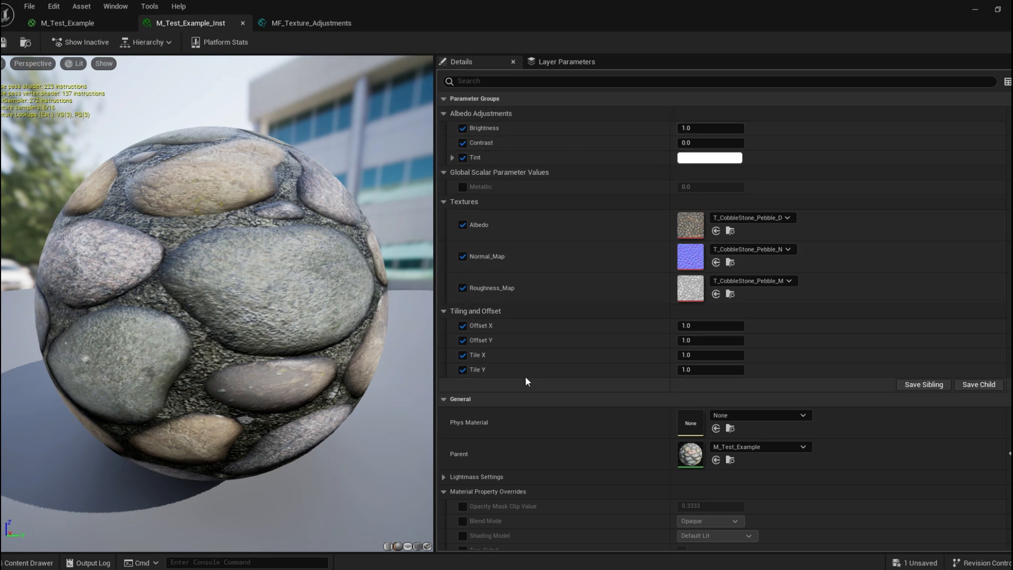
pyautogui.moveTo(460, 6); pyautogui.dragTo(459, 110)
pyautogui.click(290, 129)
pyautogui.moveTo(527, 87); pyautogui.dragTo(554, 1)
pyautogui.moveTo(574, 212); pyautogui.dragTo(432, 203, button='right')
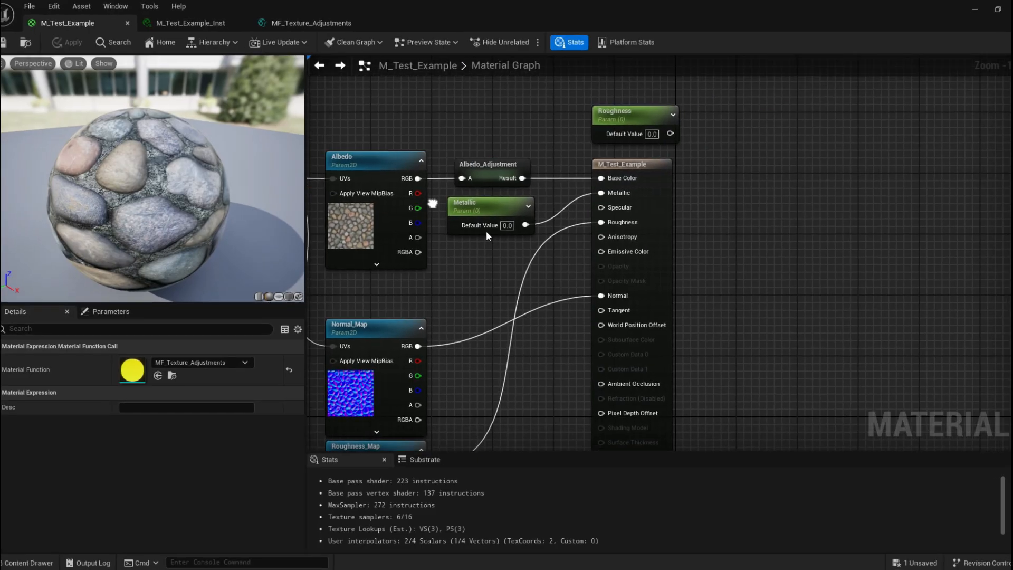
# Open the Albedo_Adjustment subgraph and select and copy all of its nodes.
pyautogui.click(654, 168)
pyautogui.click(493, 164)
pyautogui.doubleClick(507, 165)
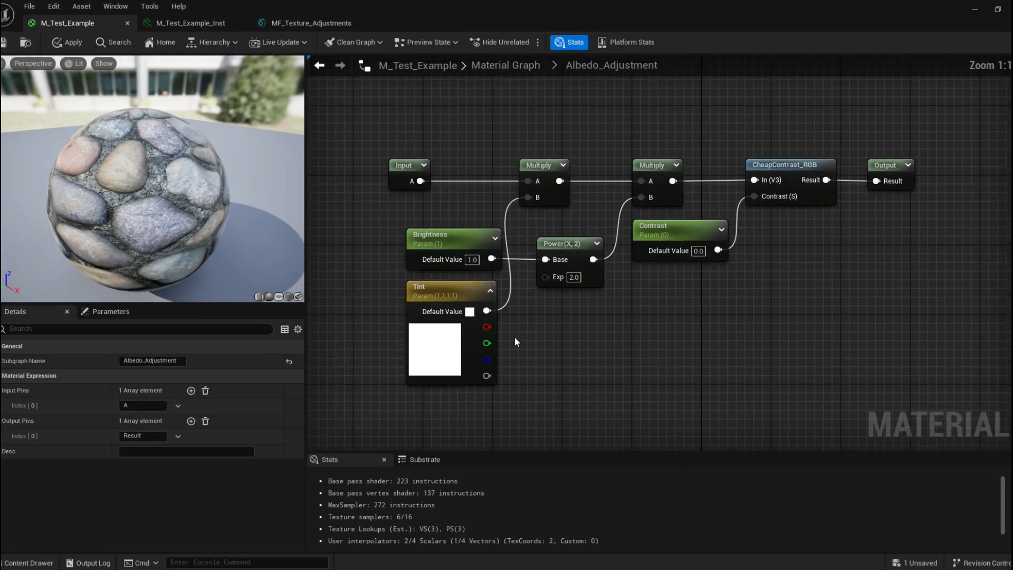
pyautogui.scroll(-2, 595, 431)
pyautogui.moveTo(376, 201); pyautogui.dragTo(762, 356)
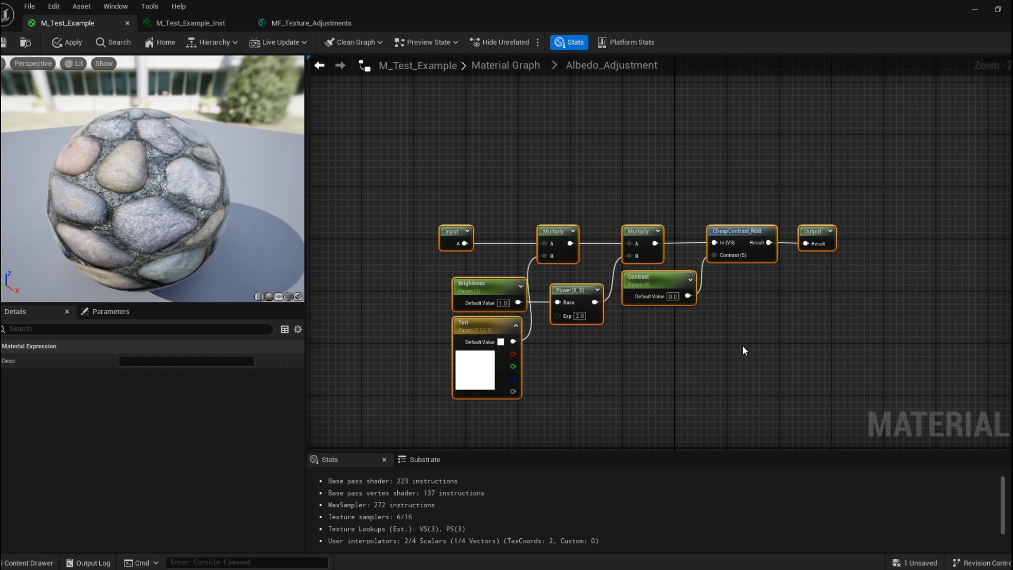
pyautogui.click(744, 350)
pyautogui.moveTo(481, 199); pyautogui.dragTo(728, 388)
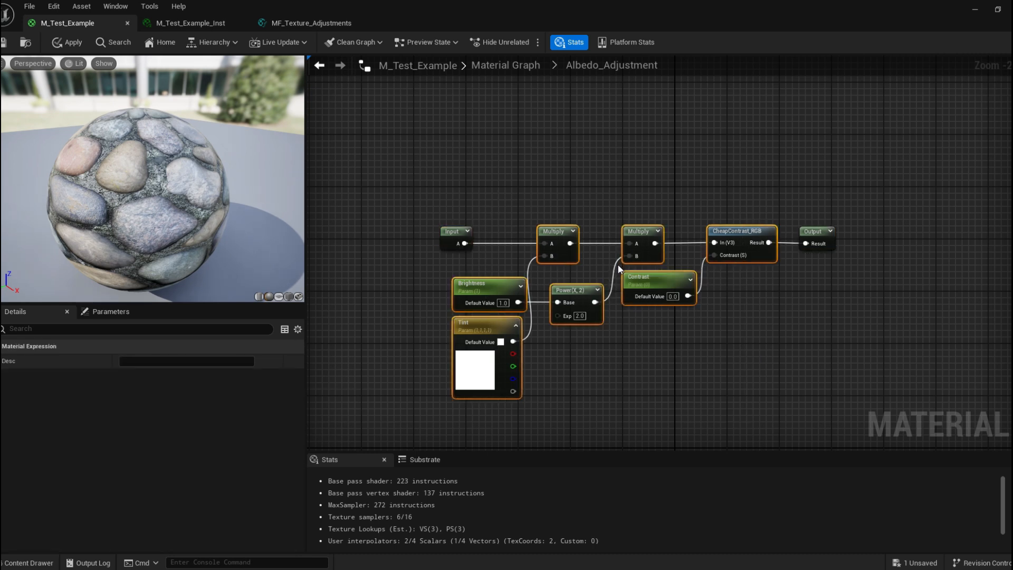
pyautogui.click(25, 563)
pyautogui.moveTo(503, 183); pyautogui.dragTo(750, 410)
pyautogui.click(24, 563)
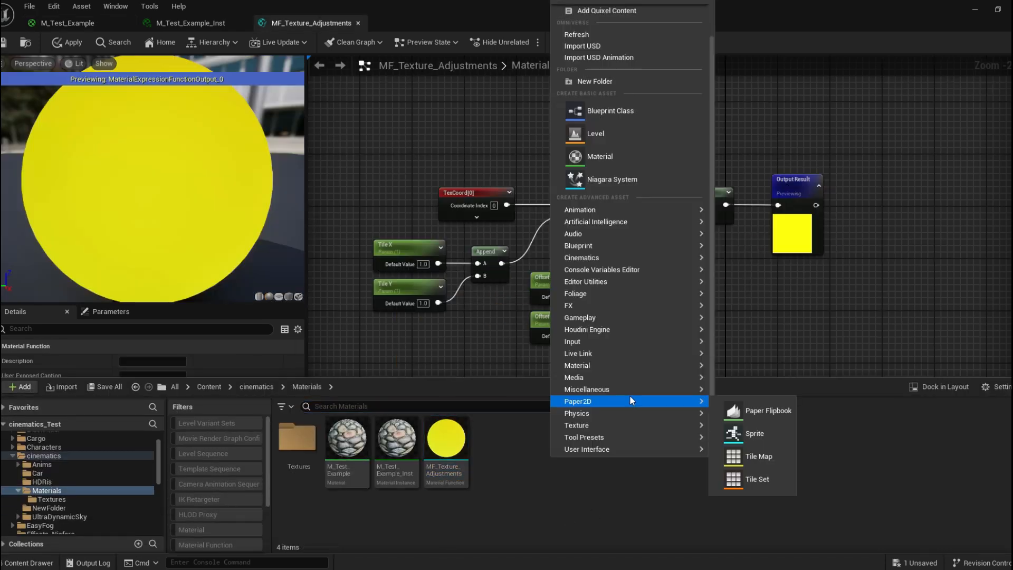
# Create a new Material Function in the Materials folder named MF_Albedo_Adjusments.
pyautogui.moveTo(609, 361)
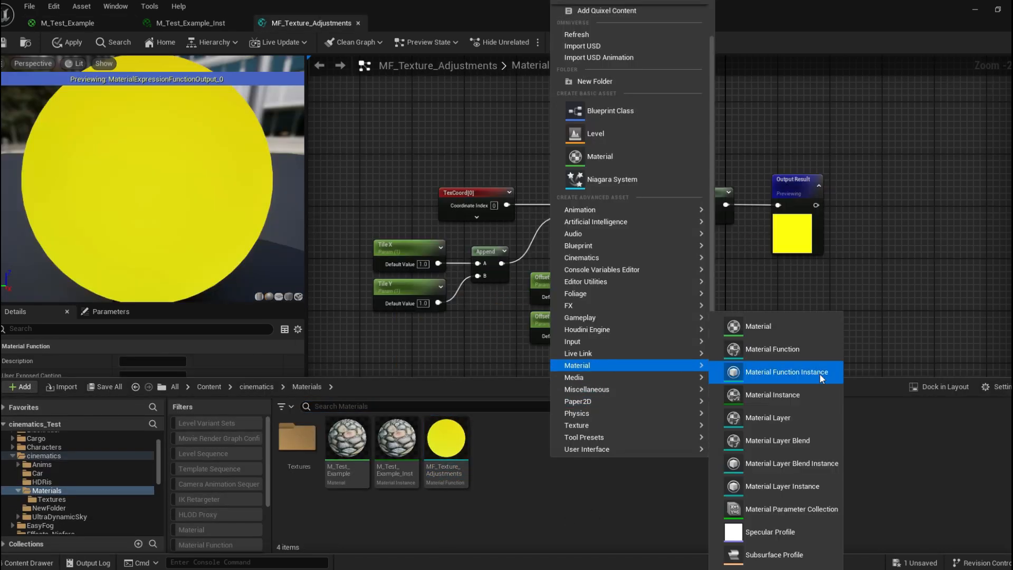
pyautogui.click(795, 350)
pyautogui.press('BackSpace')
pyautogui.write('MF_')
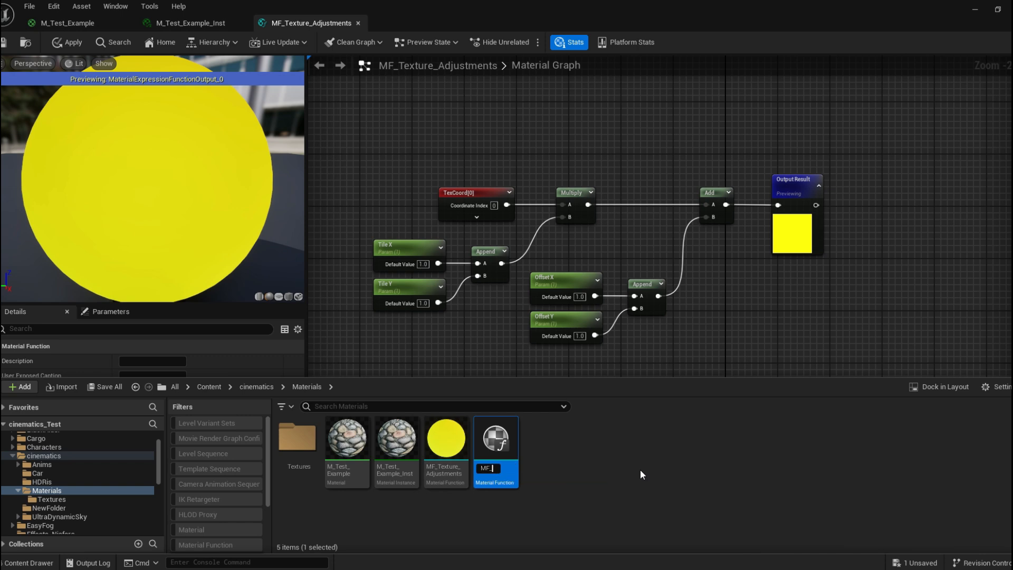
pyautogui.write('Albedo')
pyautogui.write('_Adju')
pyautogui.write('sments')
pyautogui.press('Return')
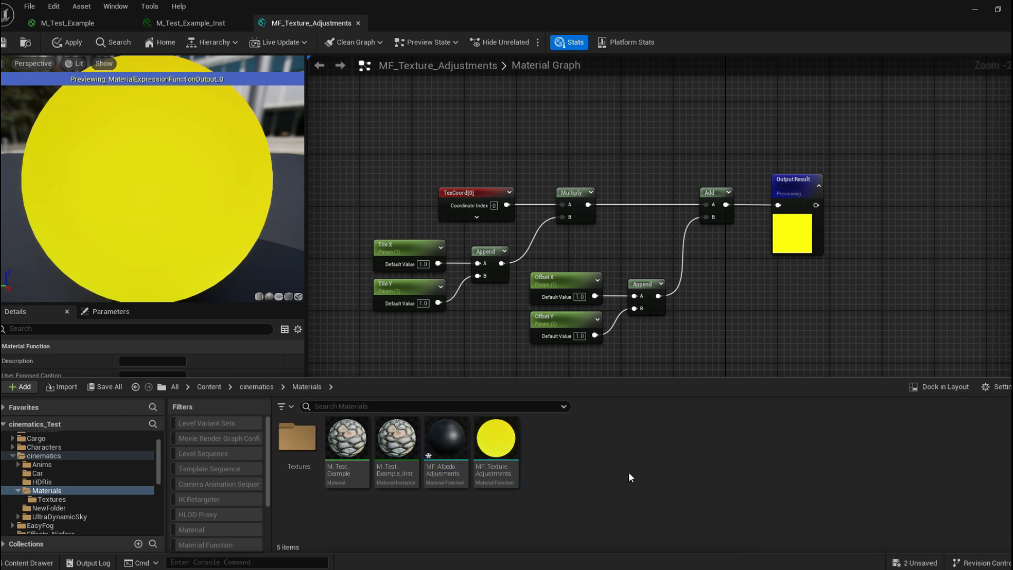
# Open MF_Albedo_Adjusments and paste the copied albedo adjustment nodes, arranging them before the Output Result node.
pyautogui.doubleClick(454, 447)
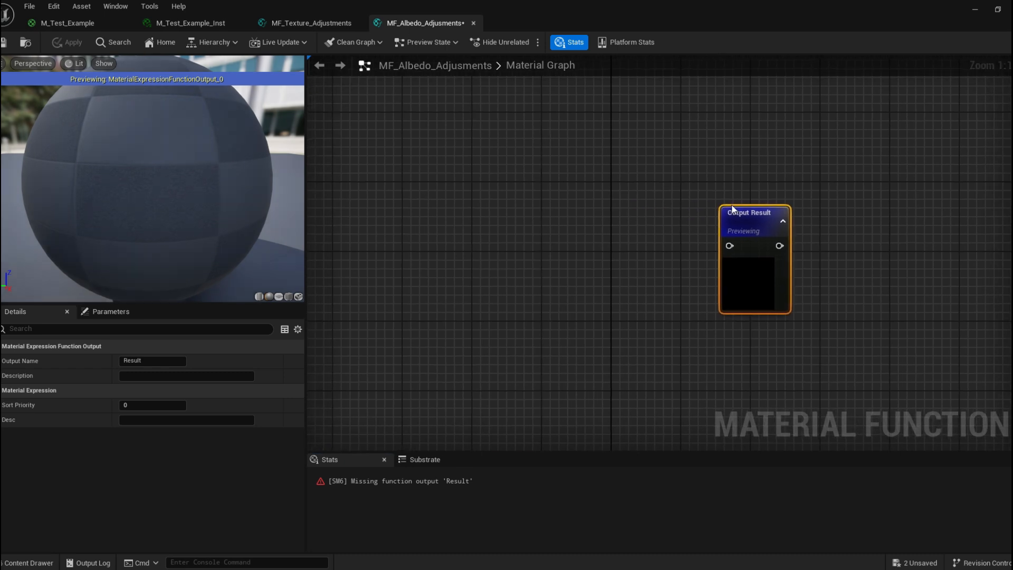
pyautogui.moveTo(452, 191); pyautogui.dragTo(489, 191, button='right')
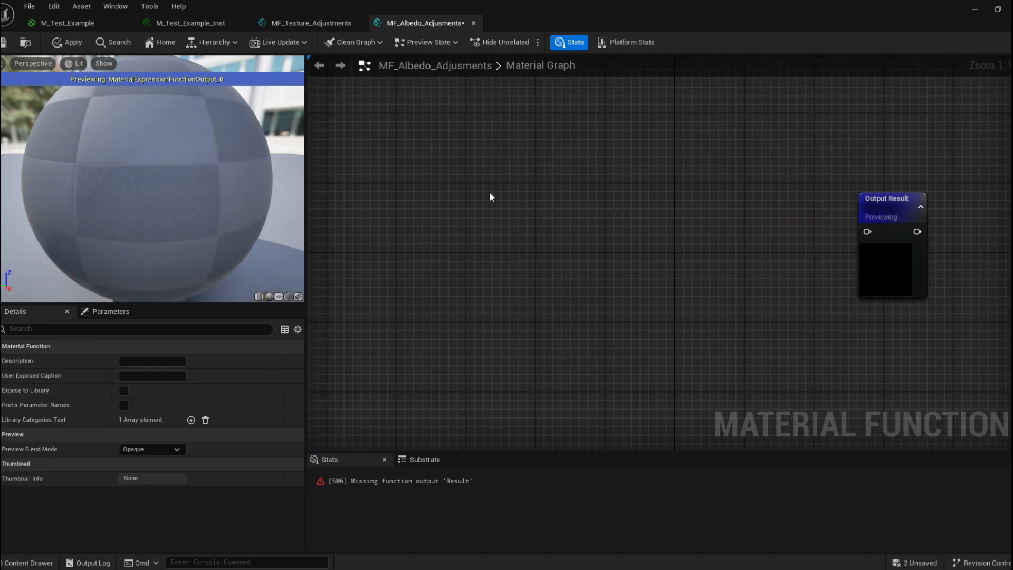
pyautogui.hotkey('ctrl', 'v')
pyautogui.moveTo(754, 161); pyautogui.dragTo(818, 134)
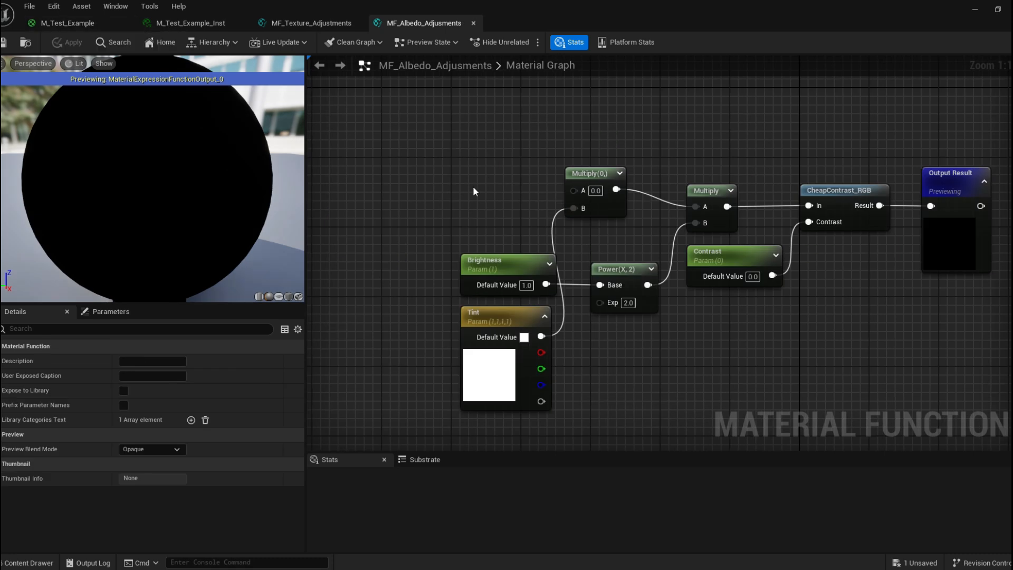
pyautogui.moveTo(472, 186); pyautogui.dragTo(405, 163, button='right')
pyautogui.moveTo(483, 132); pyautogui.dragTo(470, 146, button='right')
pyautogui.moveTo(509, 165); pyautogui.dragTo(516, 181)
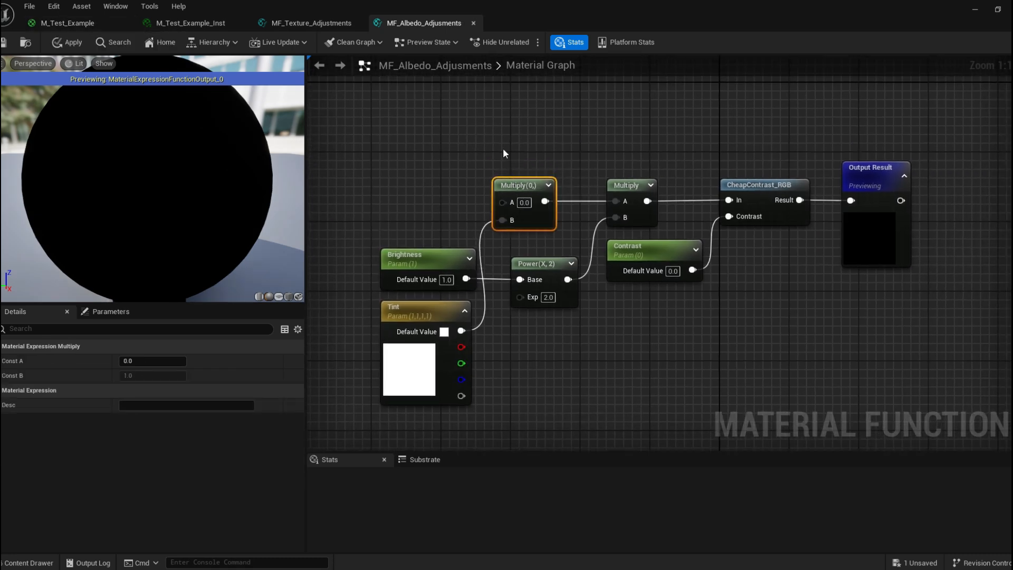
pyautogui.click(503, 153)
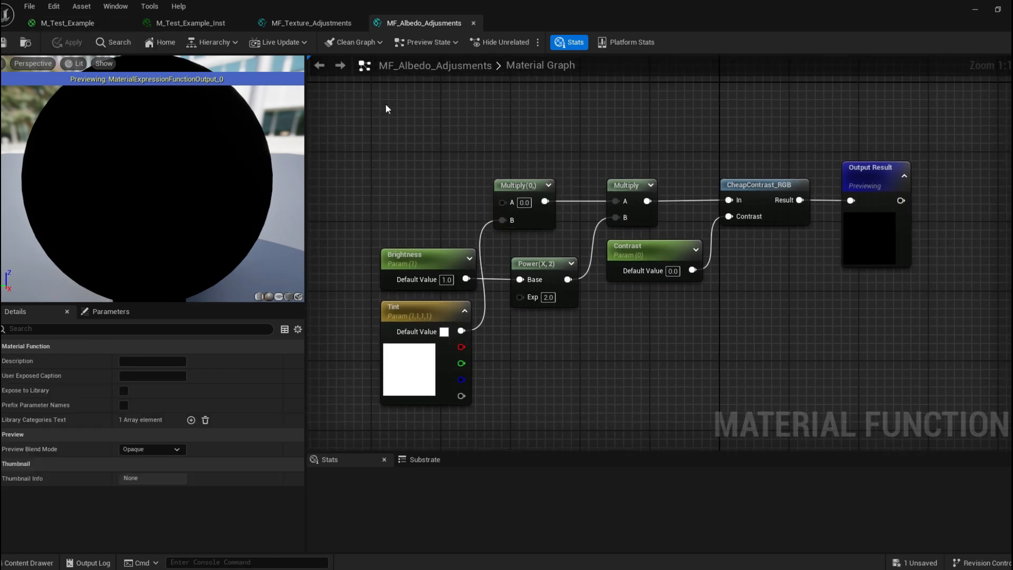
# Place MF_Albedo_Adjusments from the content browser into M_Test_Example's graph as a function call node.
pyautogui.click(29, 562)
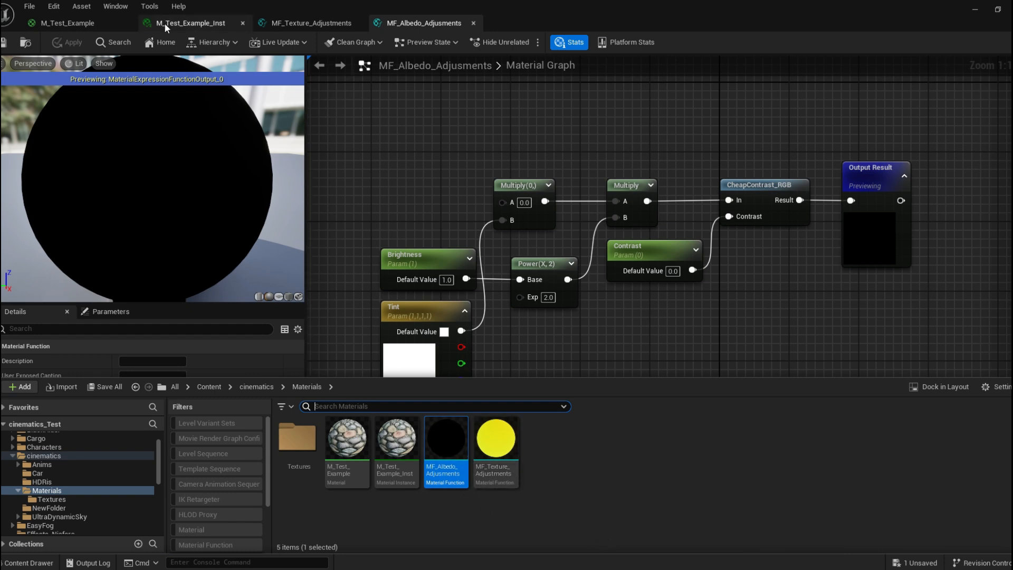
pyautogui.click(93, 27)
pyautogui.click(29, 562)
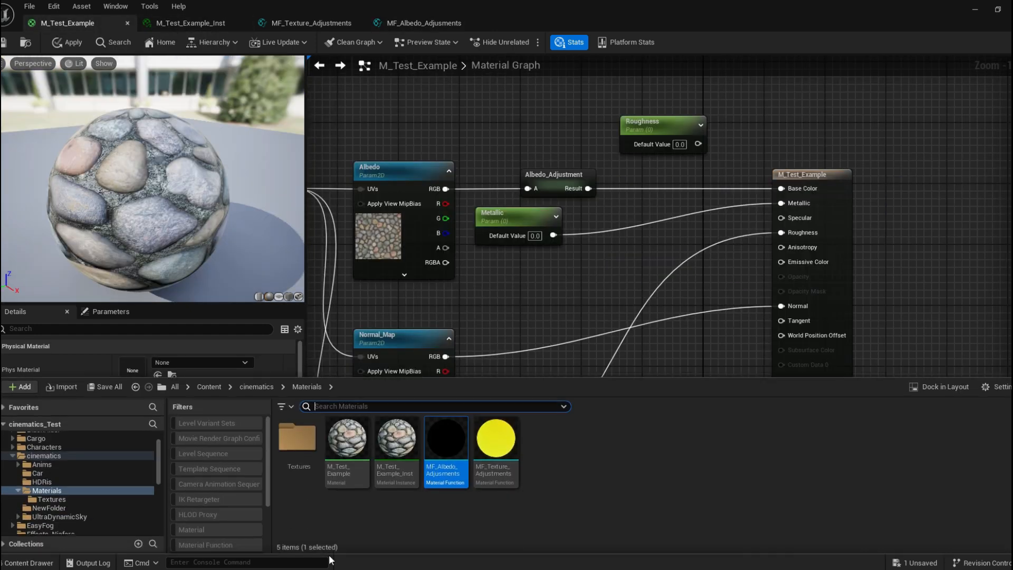
pyautogui.moveTo(446, 444); pyautogui.dragTo(450, 74)
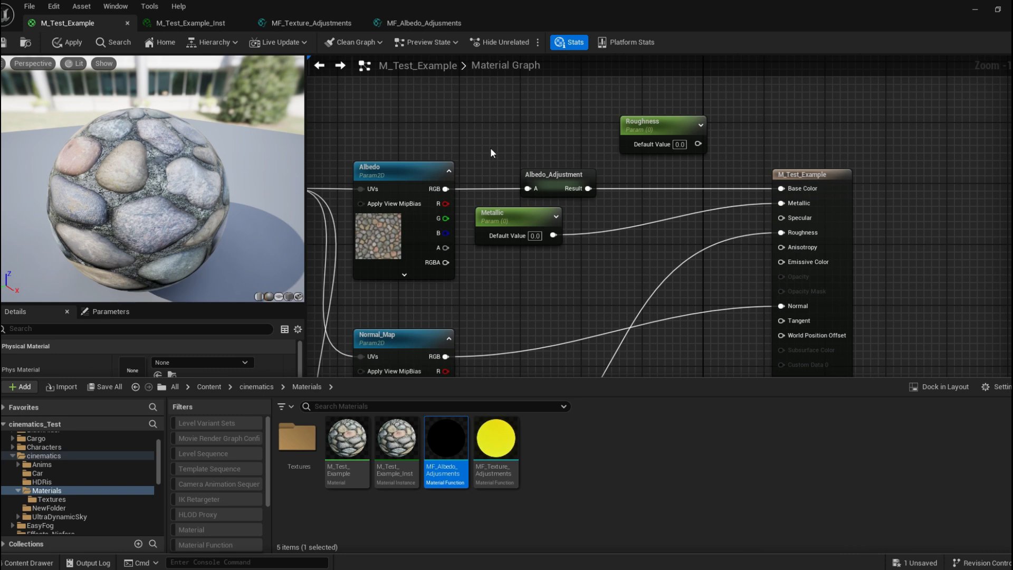
pyautogui.moveTo(491, 148); pyautogui.dragTo(498, 218, button='right')
pyautogui.click(29, 563)
pyautogui.moveTo(444, 444); pyautogui.dragTo(460, 173)
pyautogui.click(485, 208)
pyautogui.moveTo(453, 259); pyautogui.dragTo(486, 183)
# Switch between the open function and material tabs to compare their graphs.
pyautogui.click(410, 24)
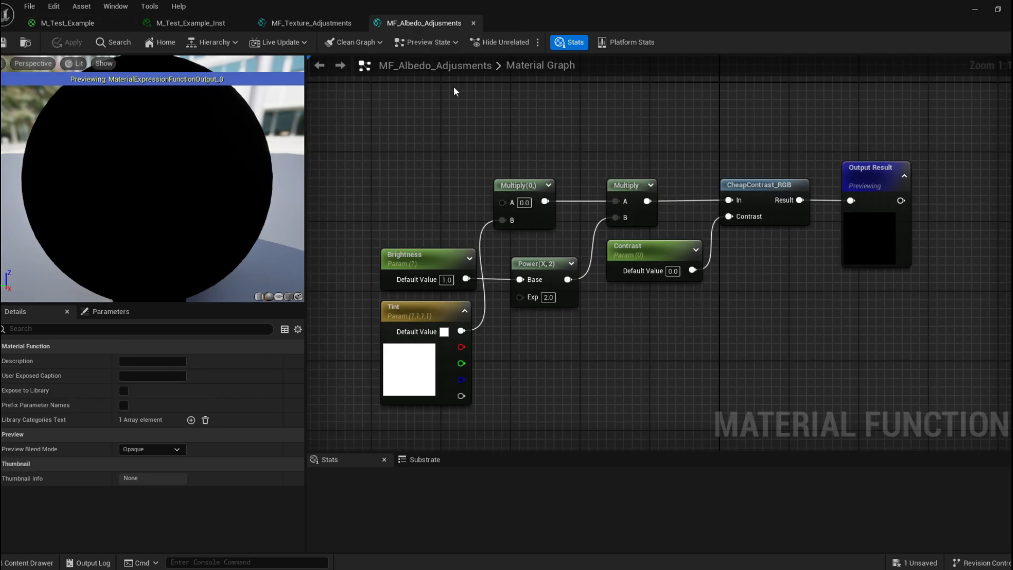
pyautogui.moveTo(503, 159)
pyautogui.mouseDown(button='right')
pyautogui.moveTo(526, 180)
pyautogui.moveTo(496, 172)
pyautogui.mouseUp(button='right')
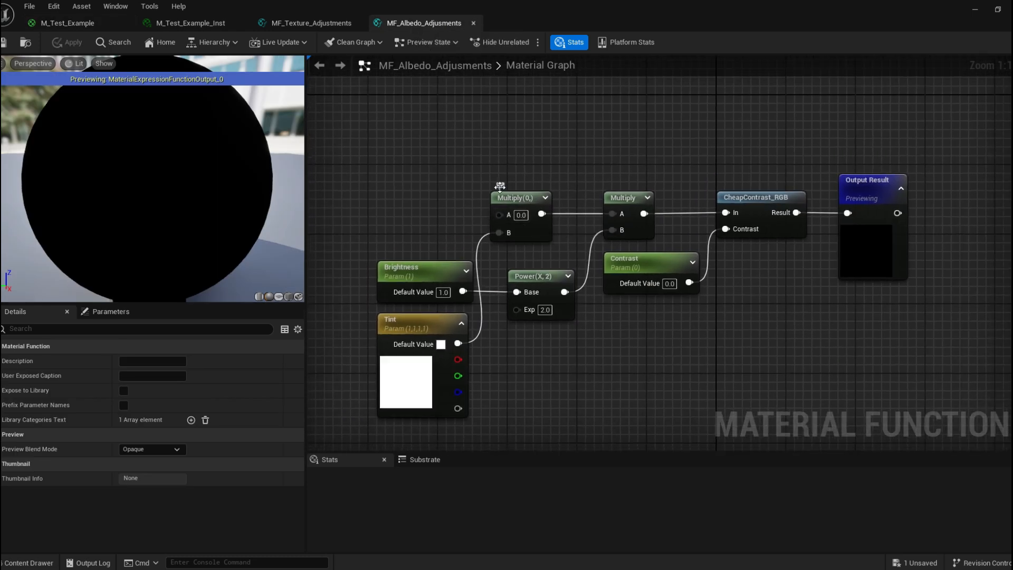
pyautogui.moveTo(374, 162); pyautogui.dragTo(400, 164, button='right')
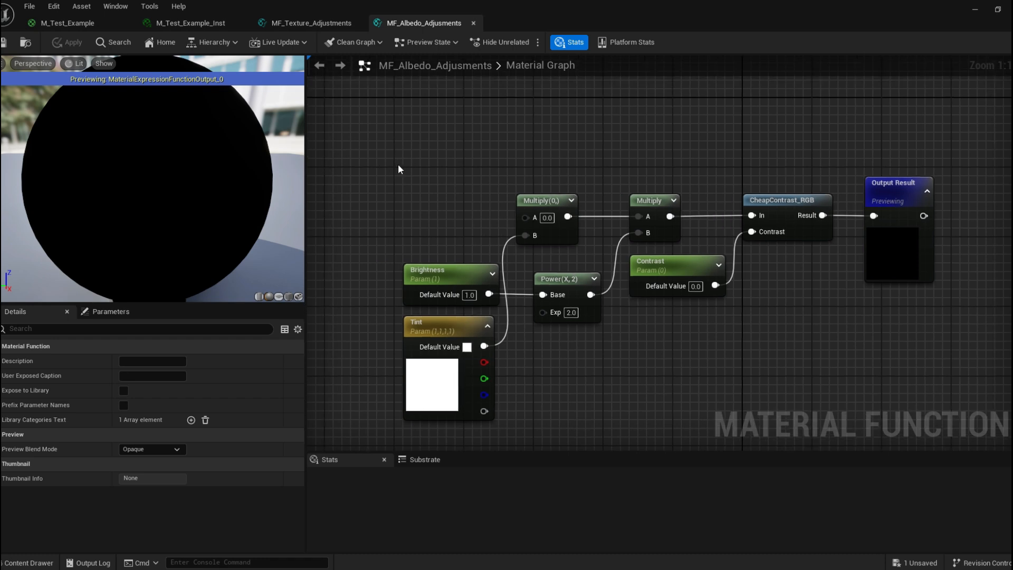
pyautogui.click(293, 22)
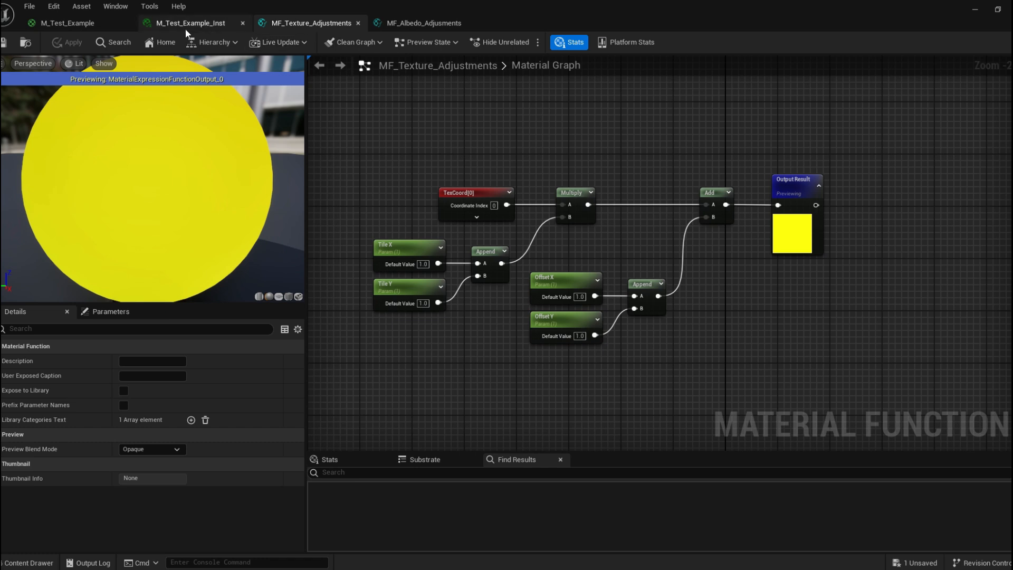
pyautogui.click(83, 25)
pyautogui.click(424, 22)
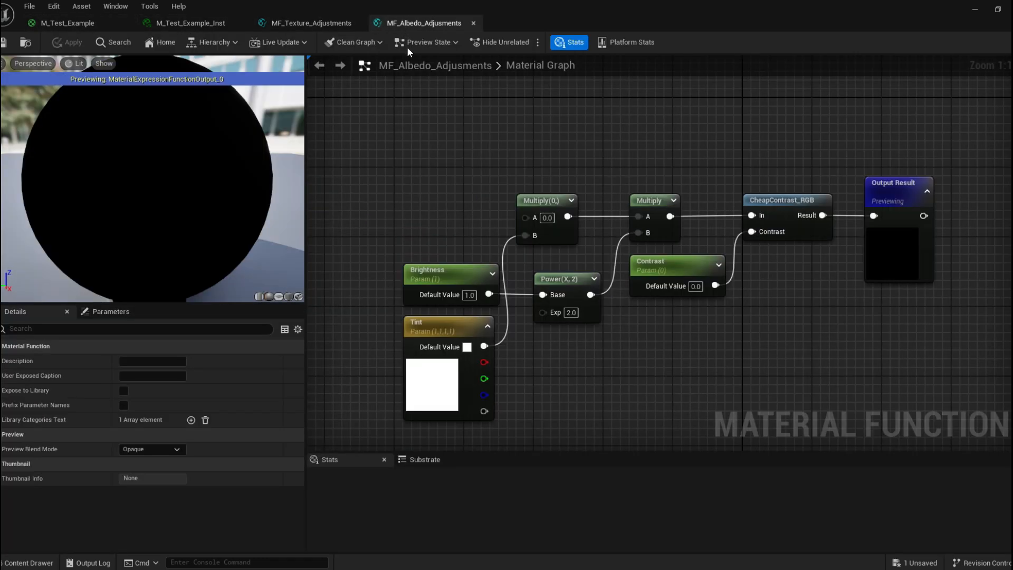
# Add a Function Input node to the left of the albedo adjustment nodes in MF_Albedo_Adjusments.
pyautogui.rightClick(461, 170)
pyautogui.write('input')
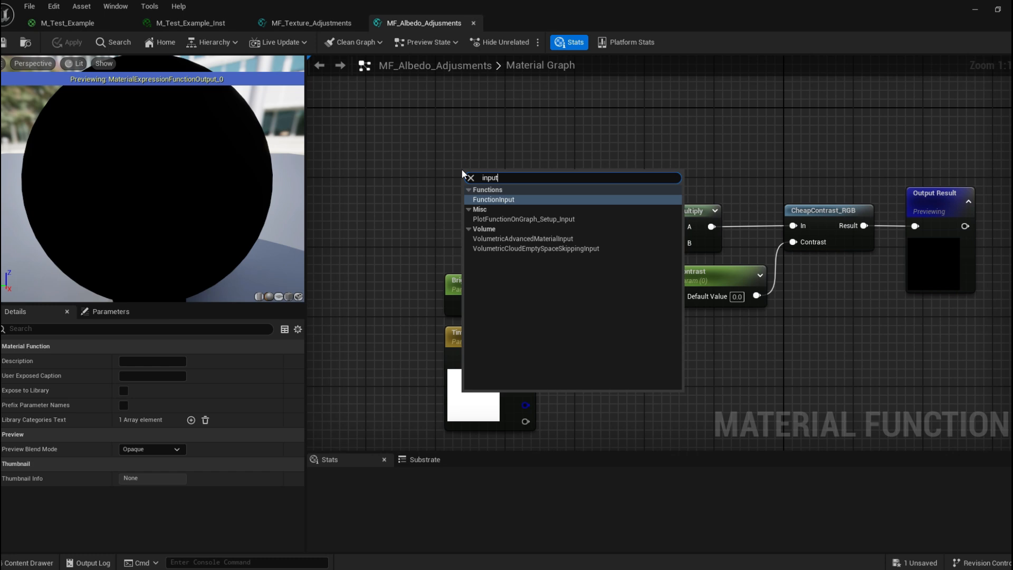
pyautogui.click(552, 199)
pyautogui.moveTo(499, 176); pyautogui.dragTo(461, 165)
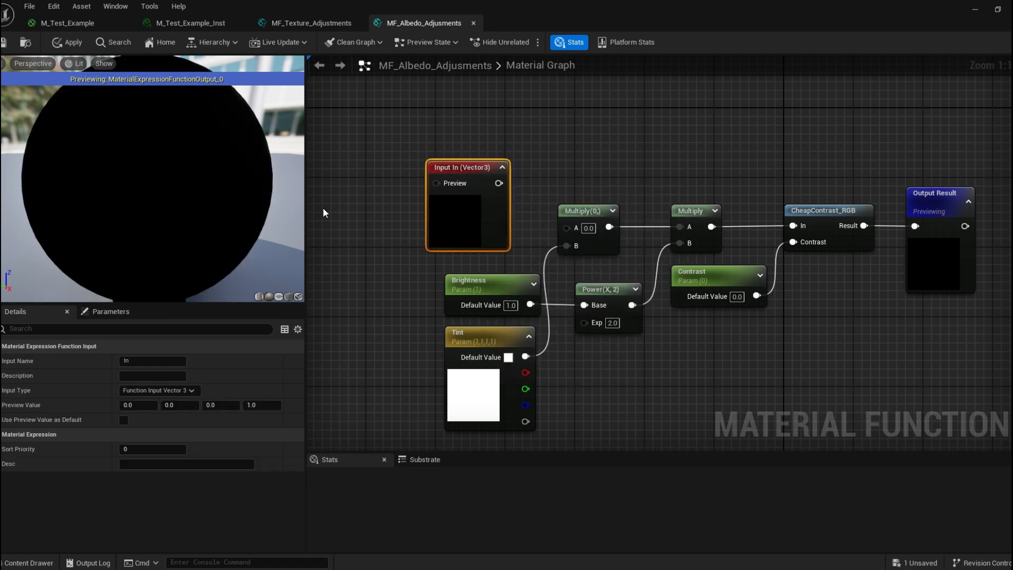
pyautogui.click(174, 390)
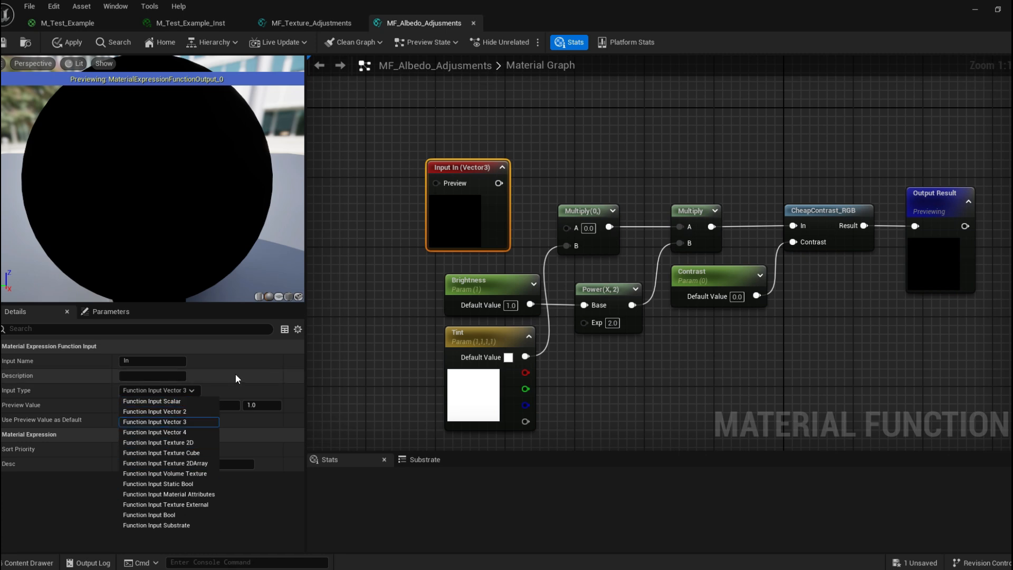
pyautogui.click(260, 359)
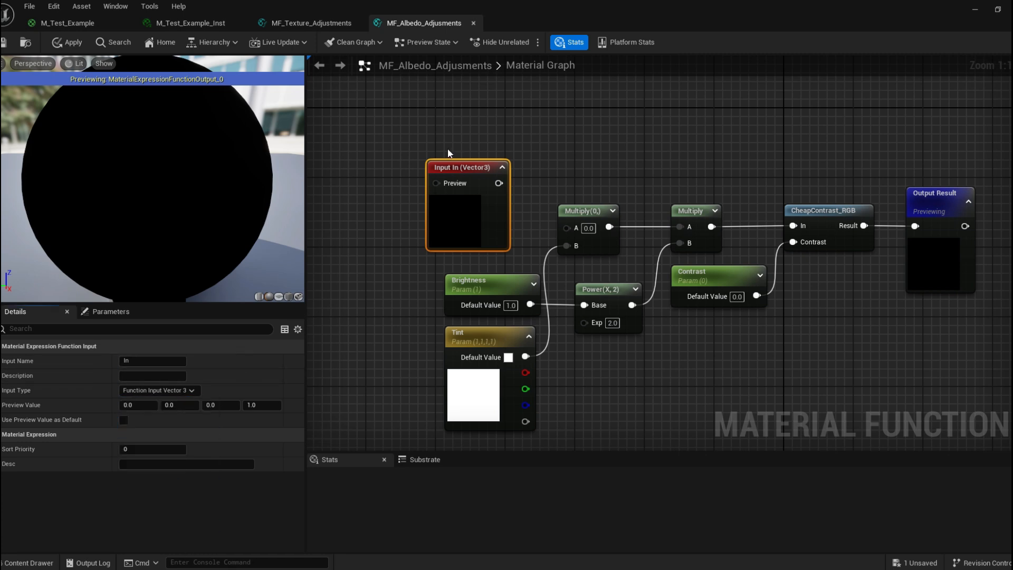
pyautogui.moveTo(455, 167); pyautogui.dragTo(472, 167)
pyautogui.click(65, 23)
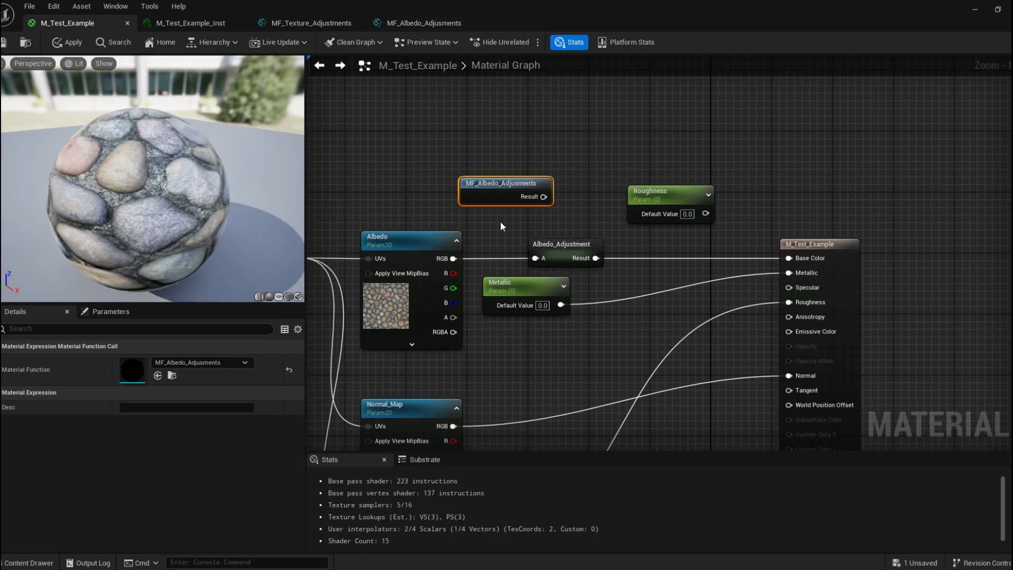
# Wire the Function Input into the first Multiply node's A input inside MF_Albedo_Adjusments.
pyautogui.moveTo(457, 212); pyautogui.dragTo(518, 182, button='right')
pyautogui.click(522, 217)
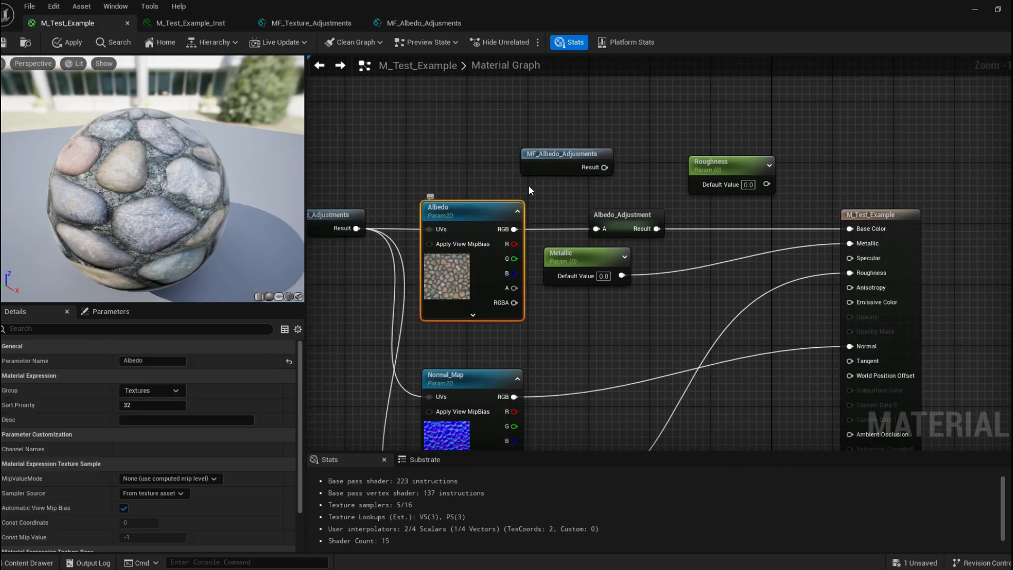
pyautogui.click(493, 180)
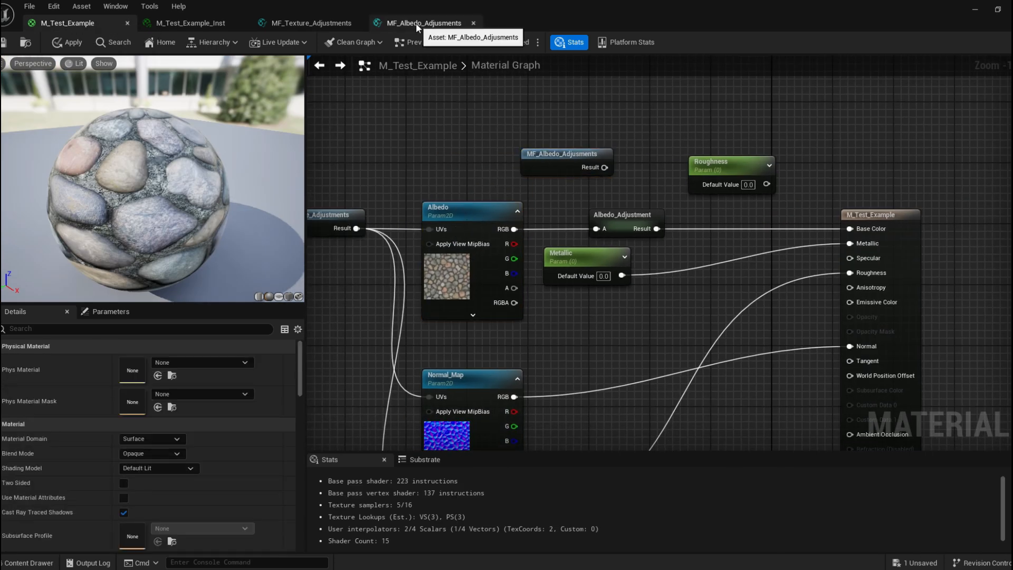
pyautogui.click(416, 24)
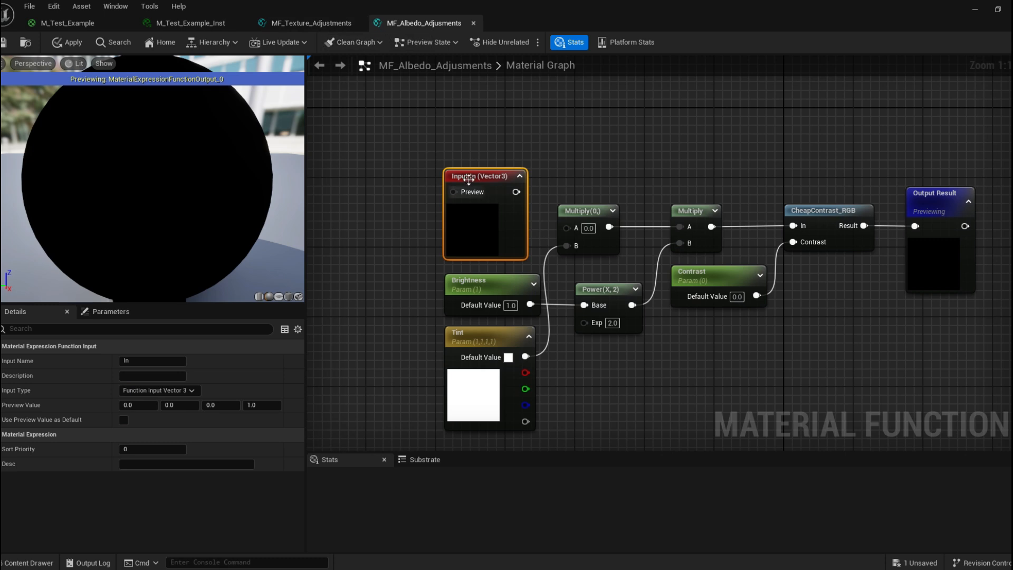
pyautogui.moveTo(458, 152); pyautogui.dragTo(567, 226)
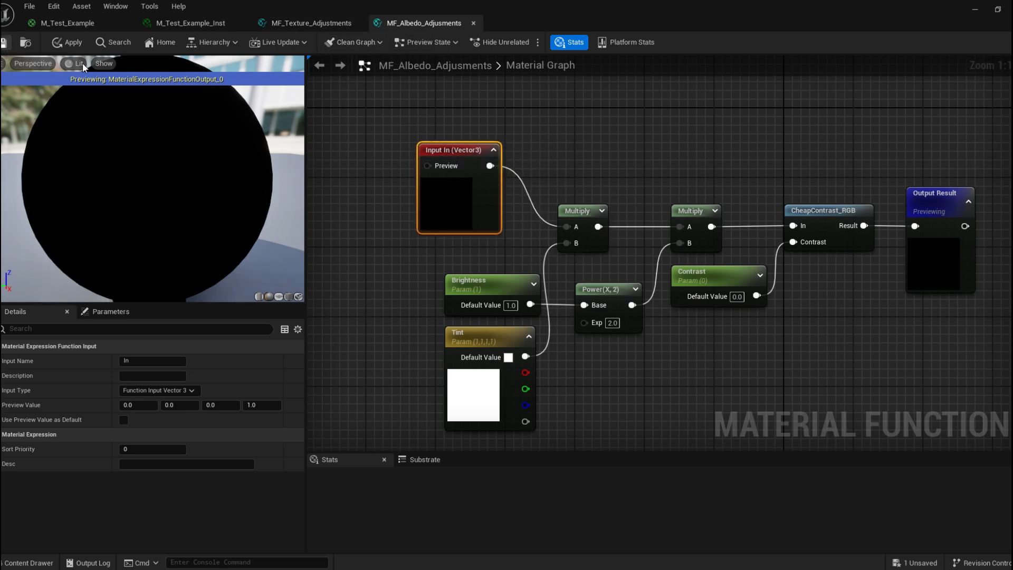
# In M_Test_Example, route the Albedo RGB through MF_Albedo_Adjusments into Base Color and delete the old Albedo_Adjustment node.
pyautogui.click(332, 22)
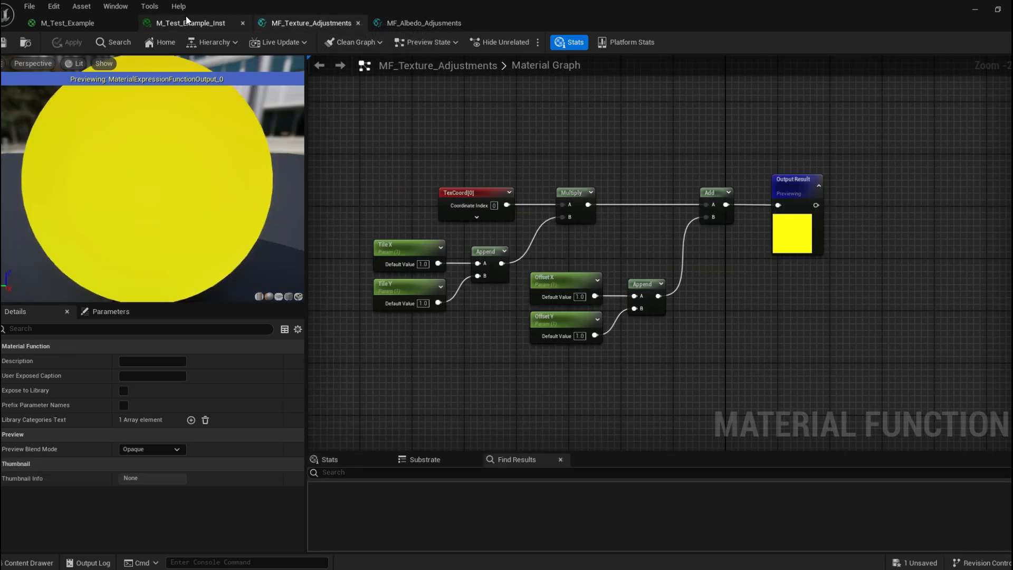
pyautogui.click(61, 26)
pyautogui.click(567, 126)
pyautogui.moveTo(568, 127); pyautogui.dragTo(576, 104)
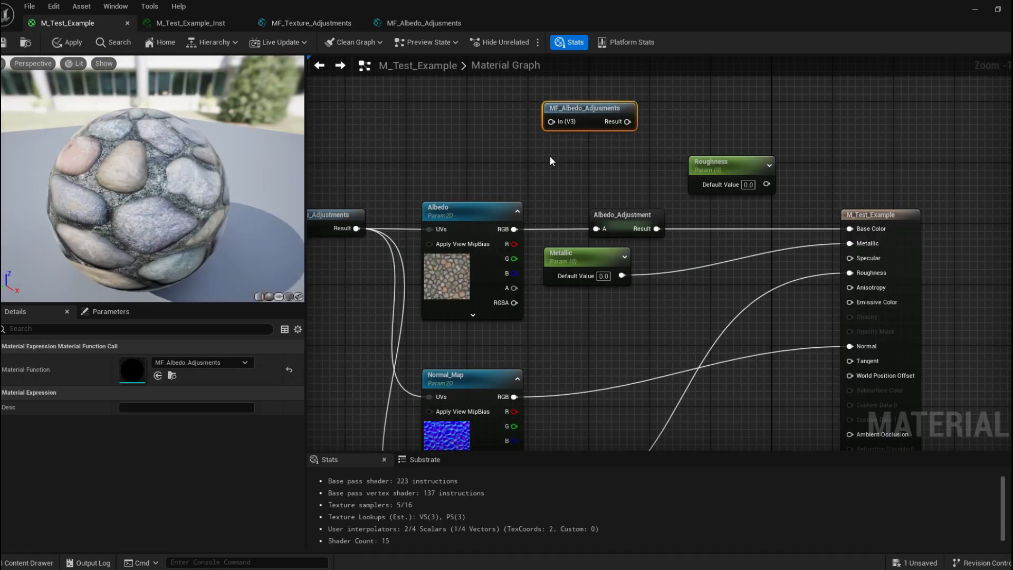
pyautogui.moveTo(551, 149); pyautogui.dragTo(519, 175, button='right')
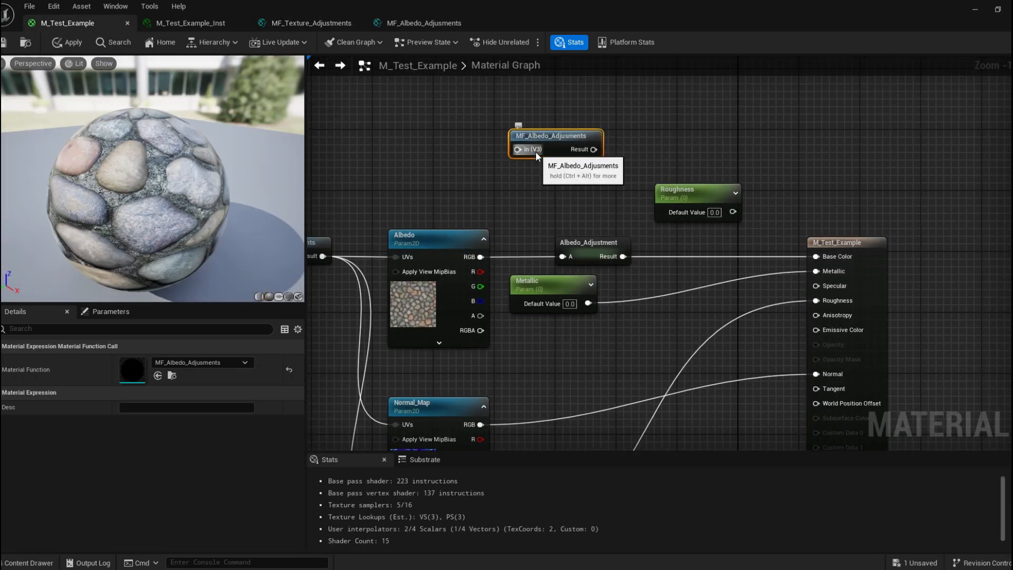
pyautogui.moveTo(480, 257); pyautogui.dragTo(815, 256)
pyautogui.moveTo(571, 191); pyautogui.dragTo(601, 238)
pyautogui.click(588, 253)
pyautogui.press('Delete')
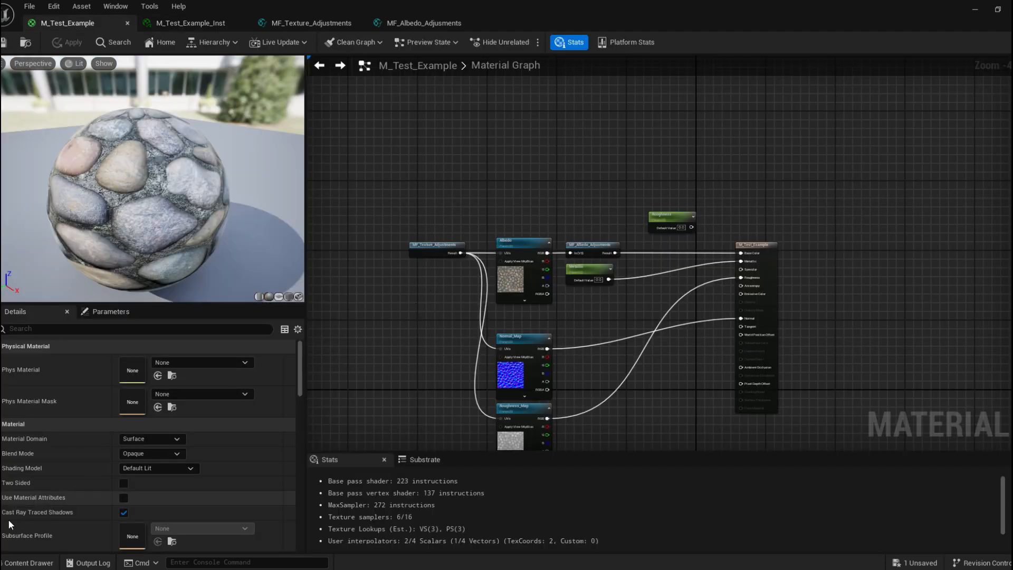
# Create a new material named Test in the Materials folder.
pyautogui.click(29, 562)
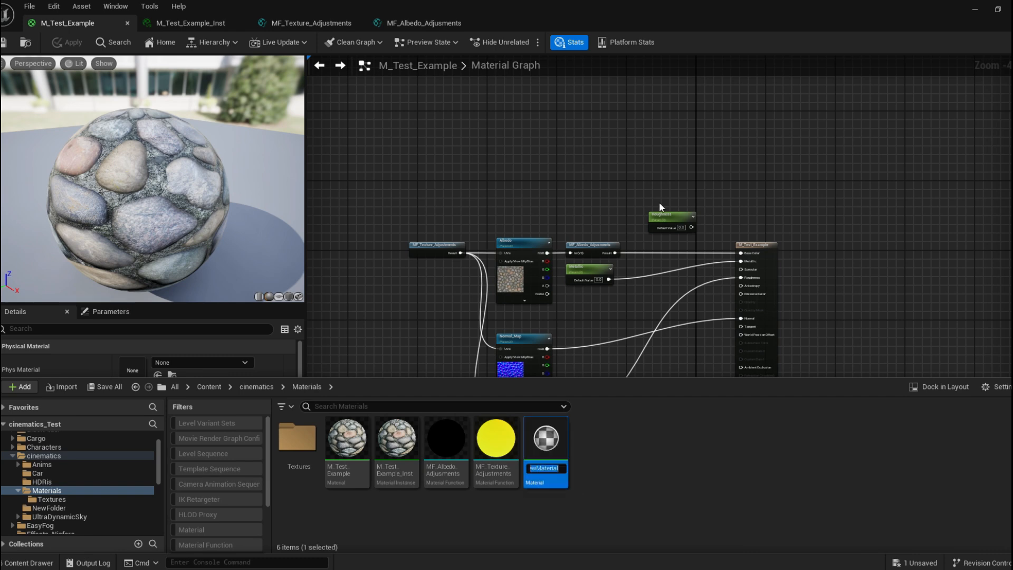
pyautogui.press('BackSpace')
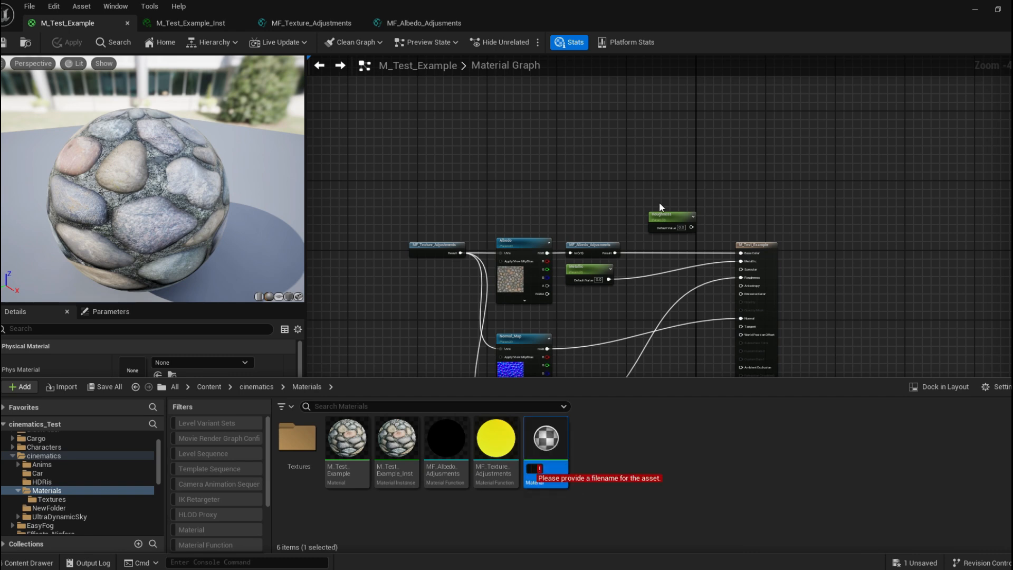
pyautogui.write('Test')
pyautogui.press('Return')
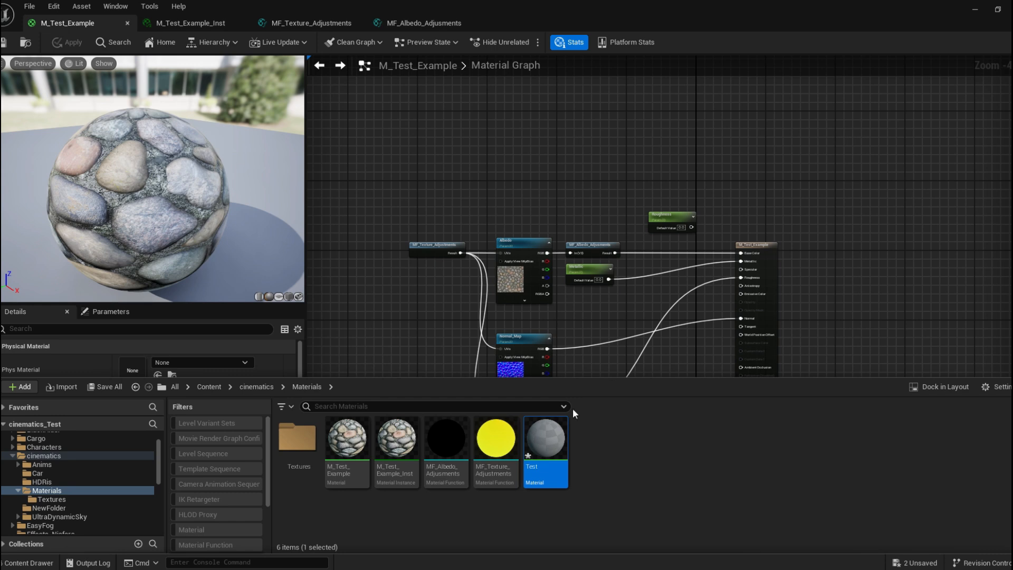
# Open the Test material and add a Texture Sample node using the Earth_Map texture.
pyautogui.doubleClick(546, 440)
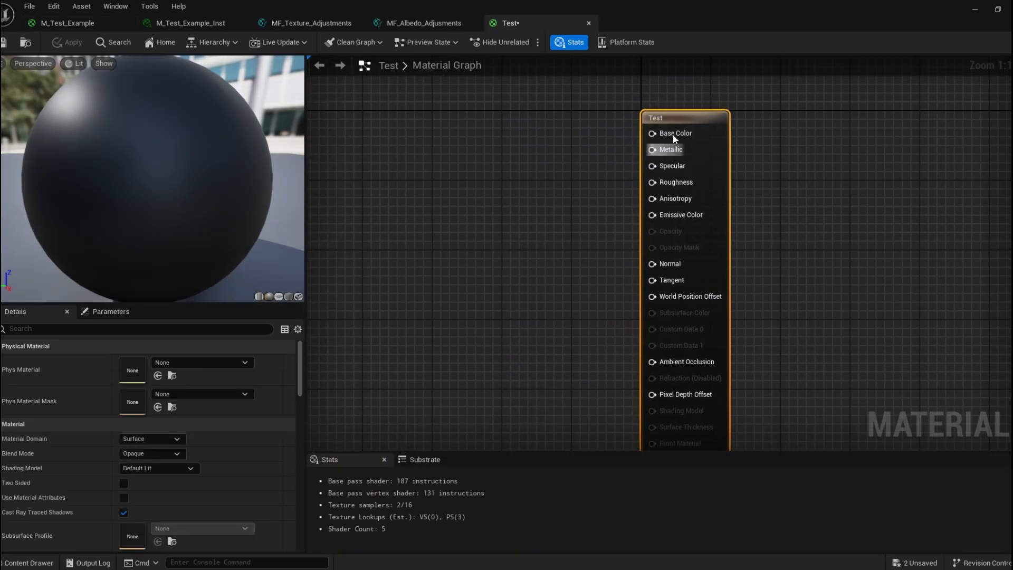
pyautogui.press('t')
pyautogui.click(525, 127)
pyautogui.moveTo(565, 218); pyautogui.dragTo(515, 201)
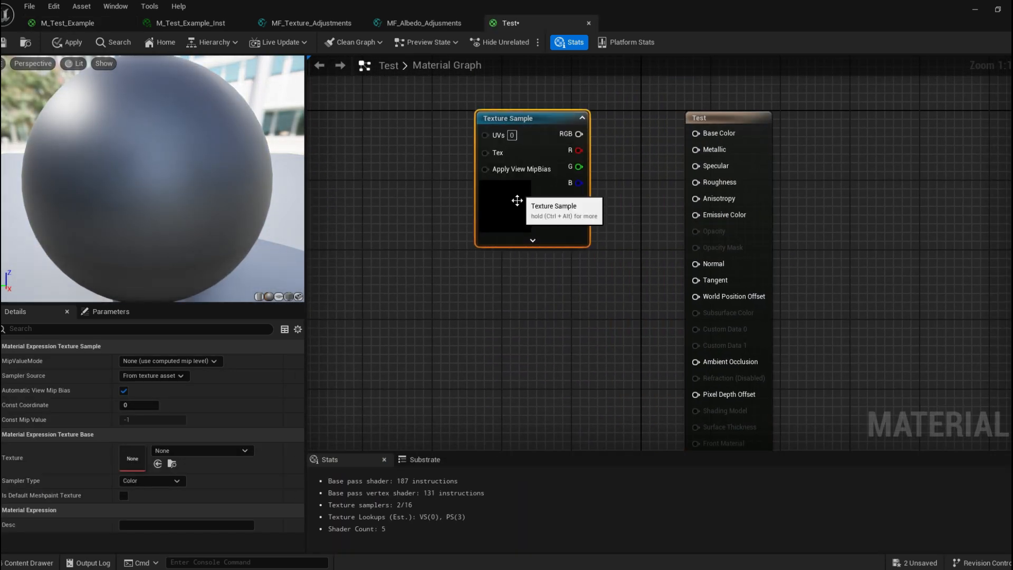
pyautogui.click(191, 451)
pyautogui.scroll(-3, 223, 403)
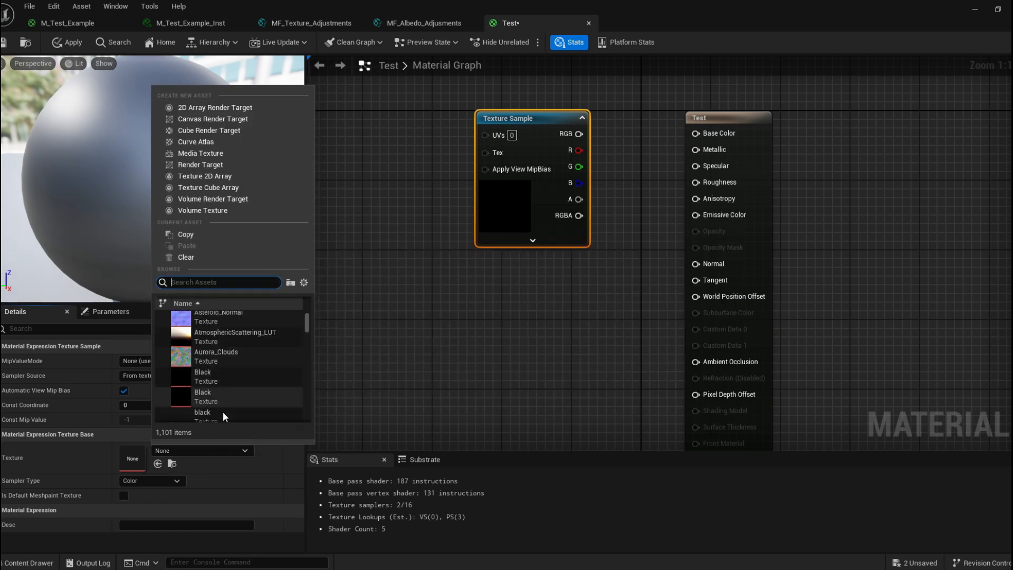
pyautogui.click(222, 411)
# Connect the Texture Sample's RGB to Base Color and reposition the node.
pyautogui.moveTo(536, 133); pyautogui.dragTo(668, 127)
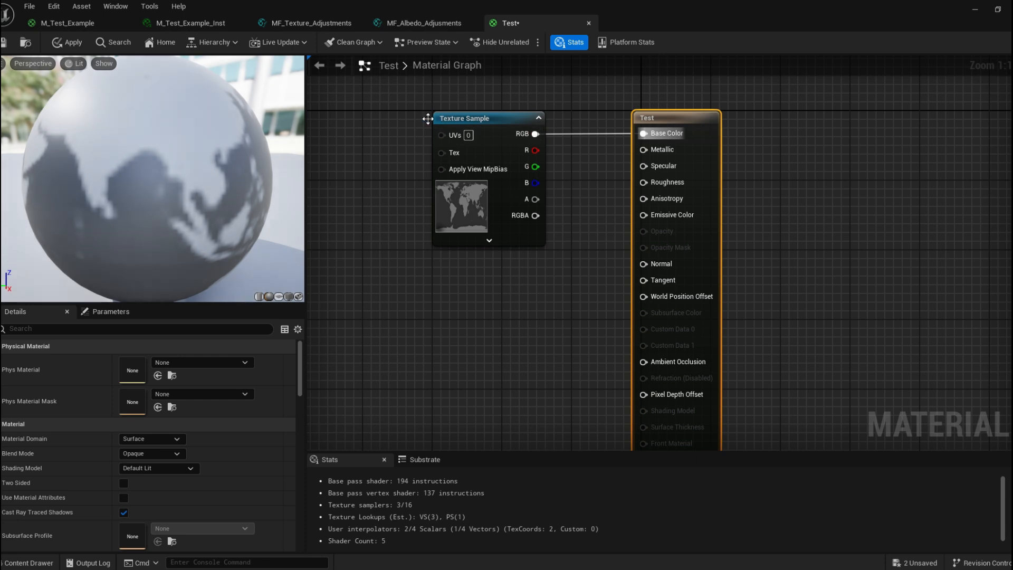
pyautogui.moveTo(351, 116); pyautogui.dragTo(452, 132, button='right')
pyautogui.moveTo(581, 137); pyautogui.dragTo(452, 137)
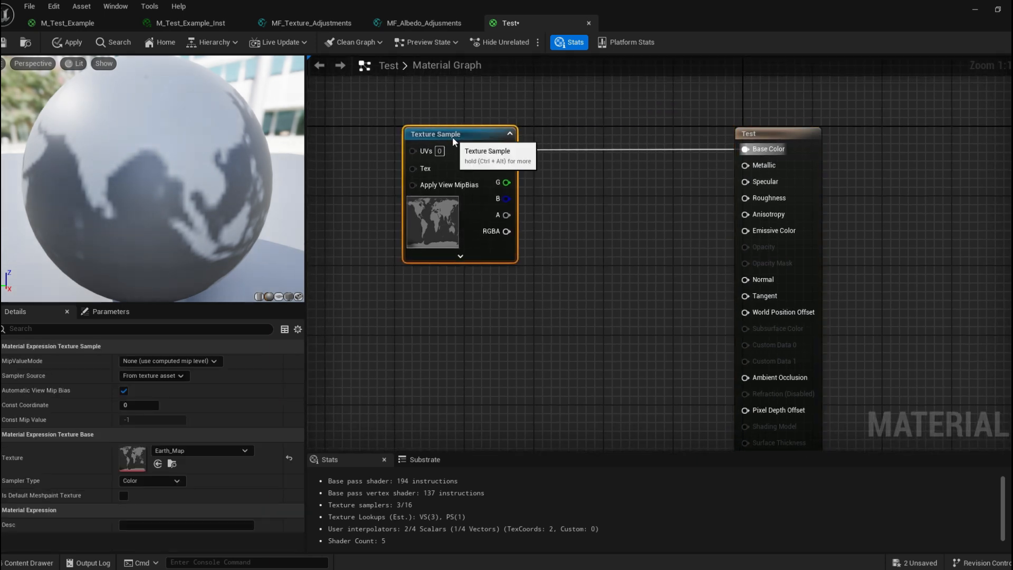
pyautogui.click(556, 121)
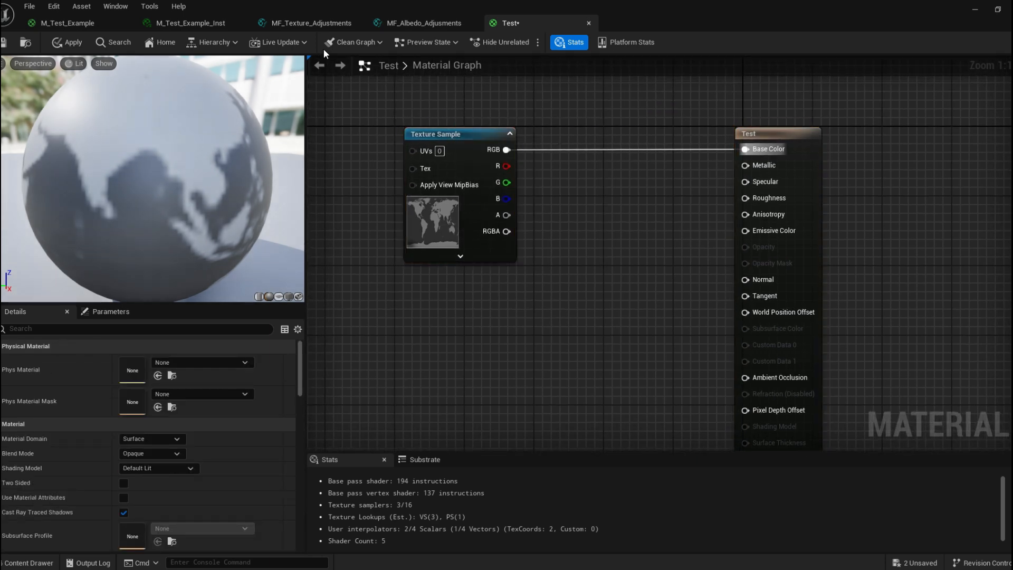
# Place MF_Texture_Adjustments and MF_Albedo_Adjusments in Test's graph, feeding the texture function's Result into the Texture Sample UVs.
pyautogui.click(60, 27)
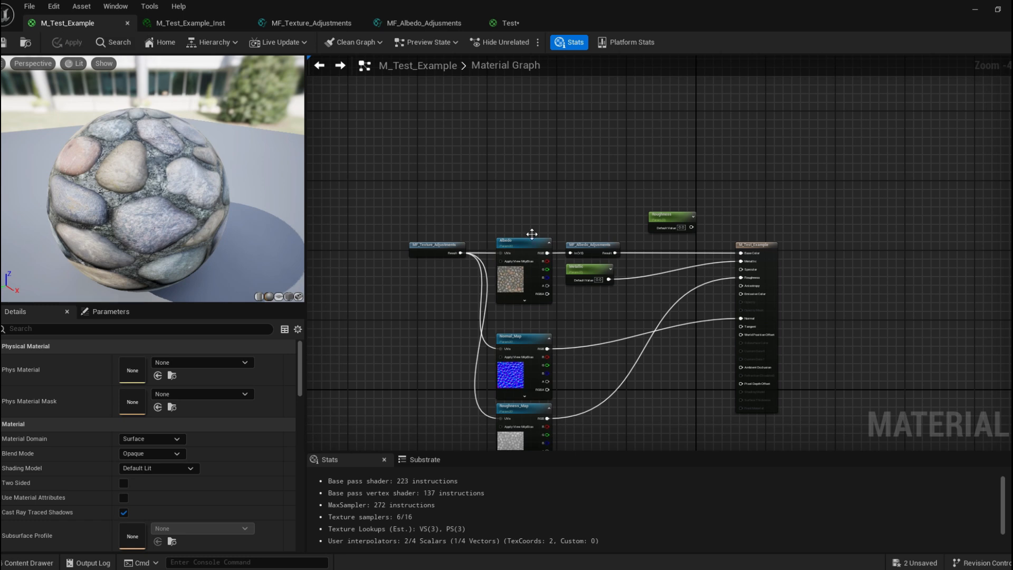
pyautogui.click(507, 23)
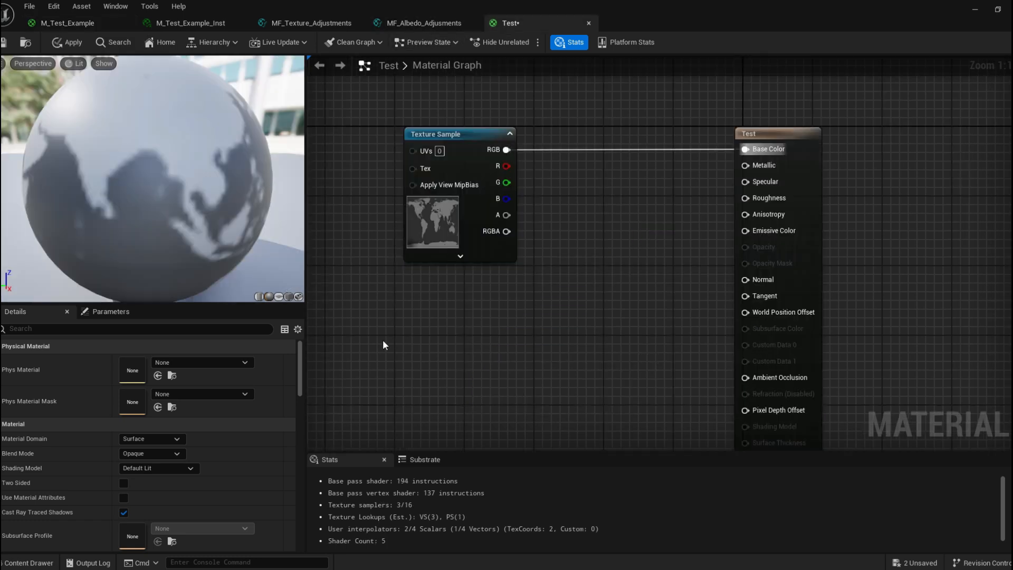
pyautogui.click(28, 562)
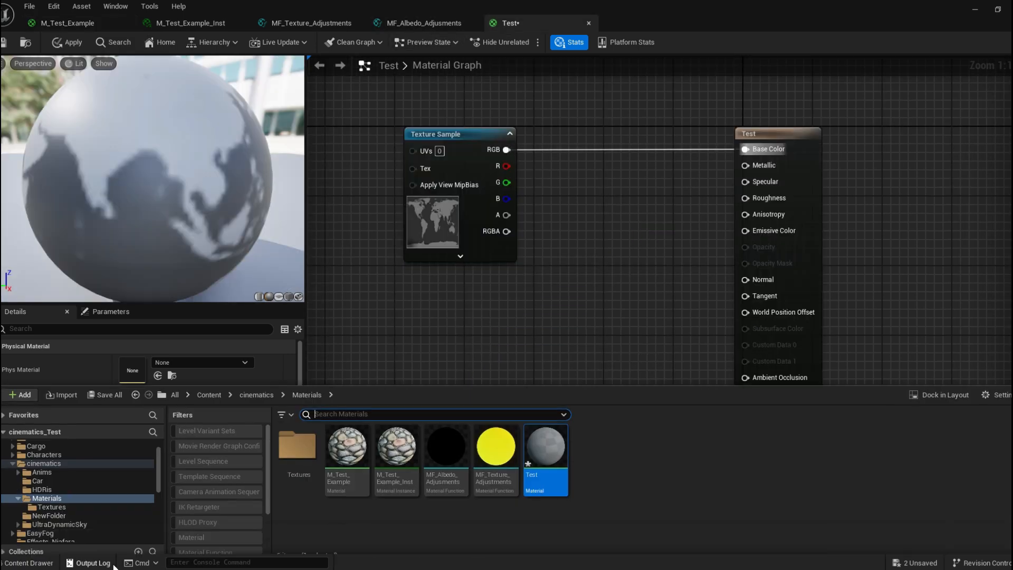
pyautogui.moveTo(543, 534); pyautogui.dragTo(459, 474)
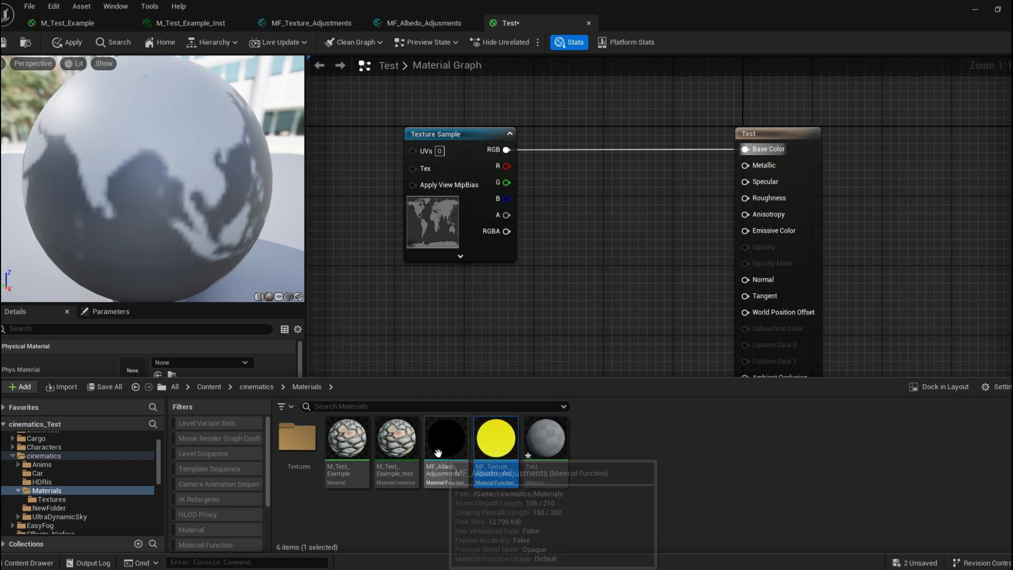
pyautogui.moveTo(502, 386); pyautogui.dragTo(348, 154)
pyautogui.moveTo(457, 135); pyautogui.dragTo(507, 136)
pyautogui.moveTo(431, 131); pyautogui.dragTo(533, 163, button='right')
pyautogui.moveTo(462, 193); pyautogui.dragTo(528, 170)
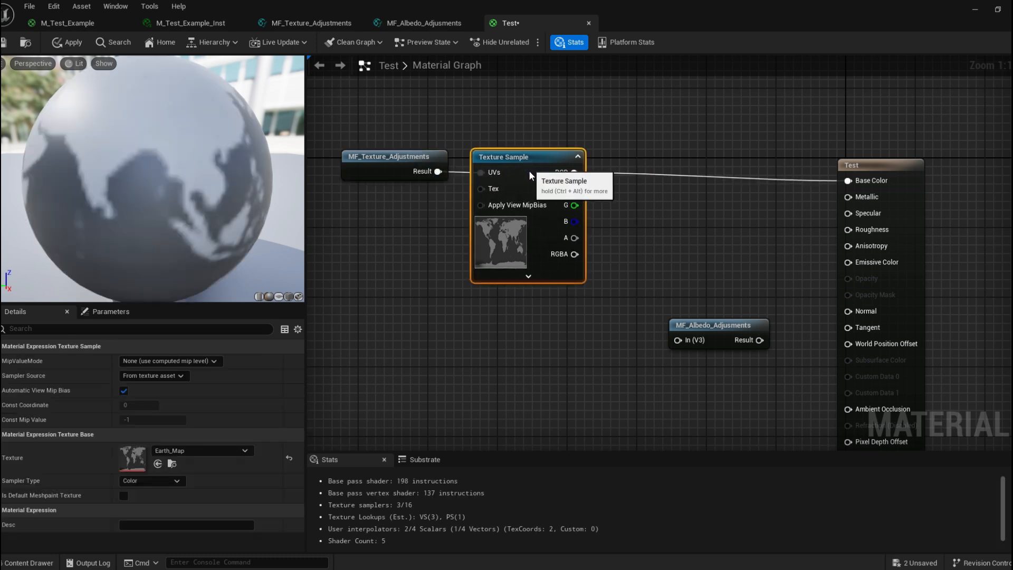
pyautogui.moveTo(379, 167); pyautogui.dragTo(359, 167)
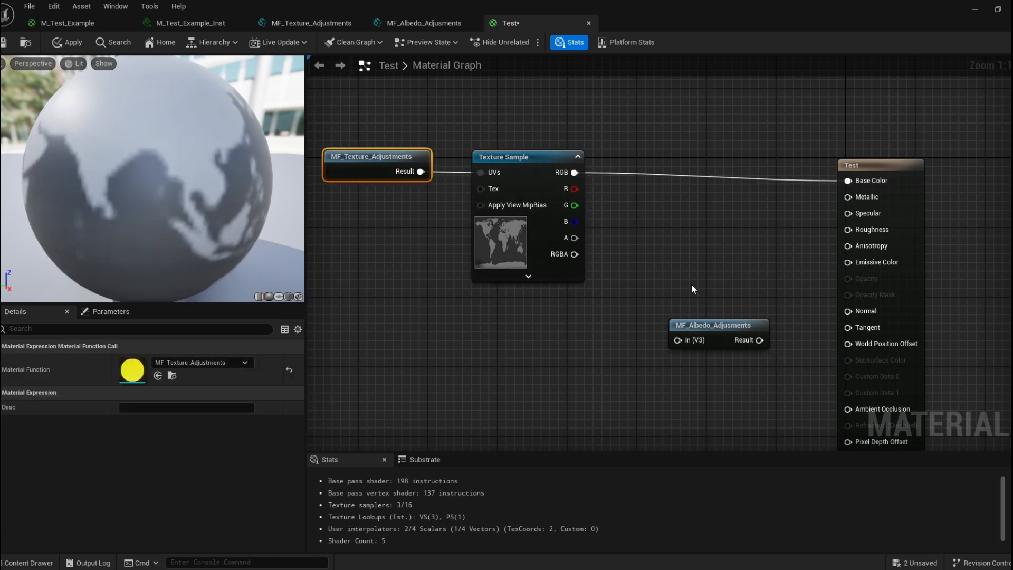
# Route the Texture Sample's RGB through MF_Albedo_Adjusments into the Base Color input.
pyautogui.click(700, 317)
pyautogui.moveTo(695, 324); pyautogui.dragTo(663, 216)
pyautogui.moveTo(575, 173); pyautogui.dragTo(646, 232)
pyautogui.moveTo(728, 232); pyautogui.dragTo(848, 180)
pyautogui.moveTo(687, 213); pyautogui.dragTo(669, 159)
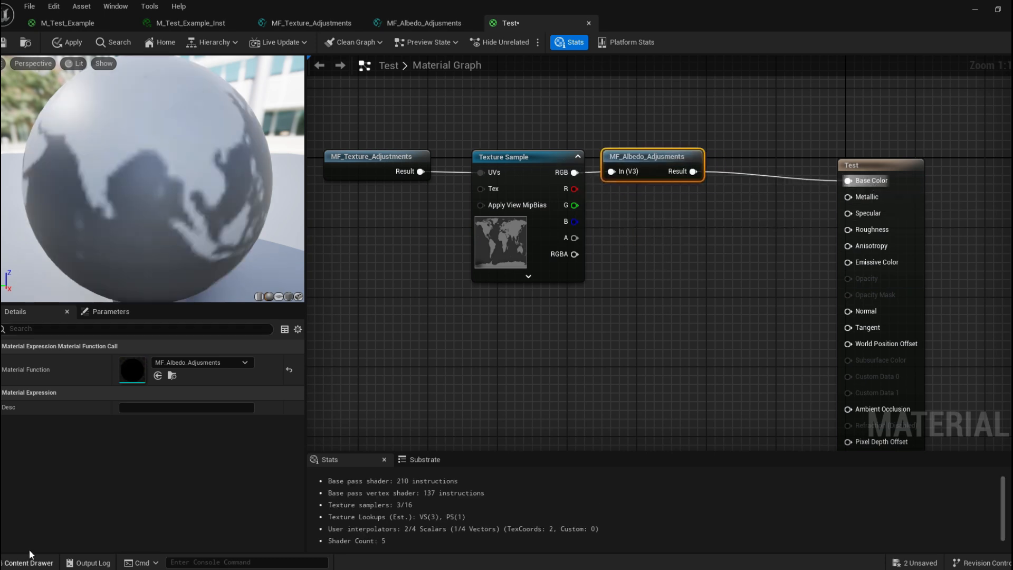
# Save the Test material.
pyautogui.click(29, 562)
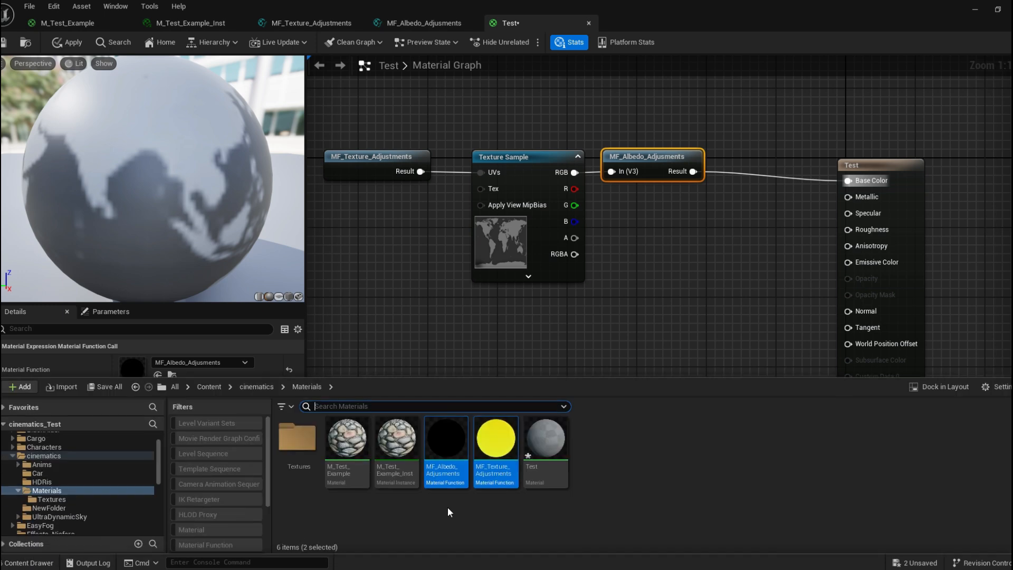
pyautogui.click(620, 482)
pyautogui.click(547, 447)
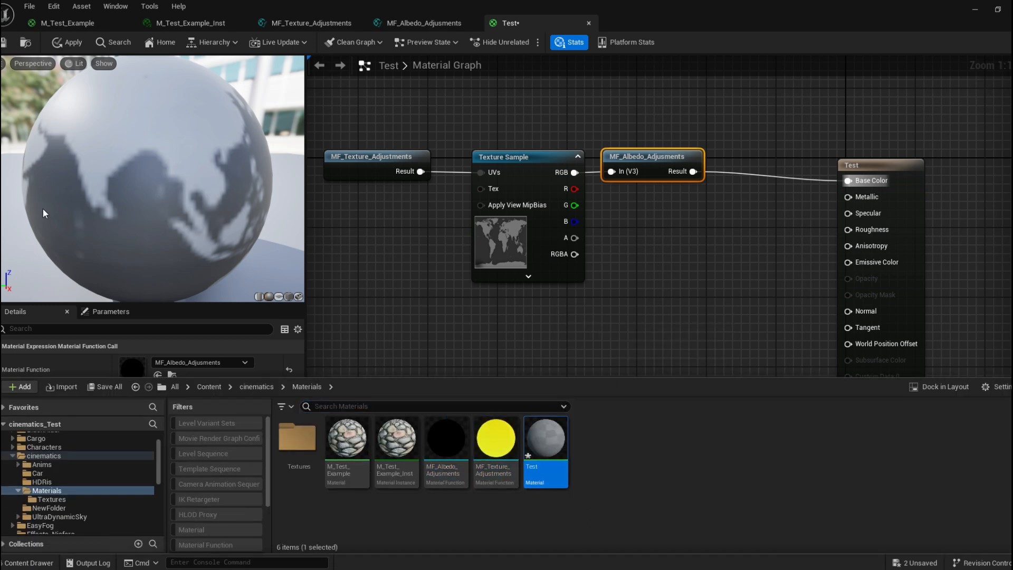
pyautogui.hotkey('ctrl', 's')
pyautogui.click(23, 562)
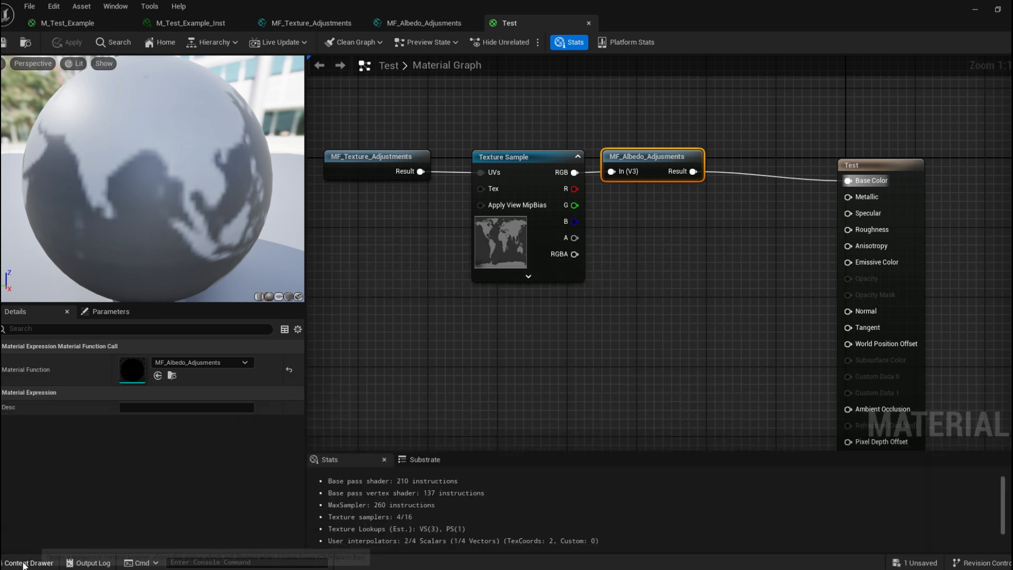
# Create a material instance Test_Inst from the Test material and open it.
pyautogui.click(24, 566)
pyautogui.rightClick(546, 457)
pyautogui.click(643, 177)
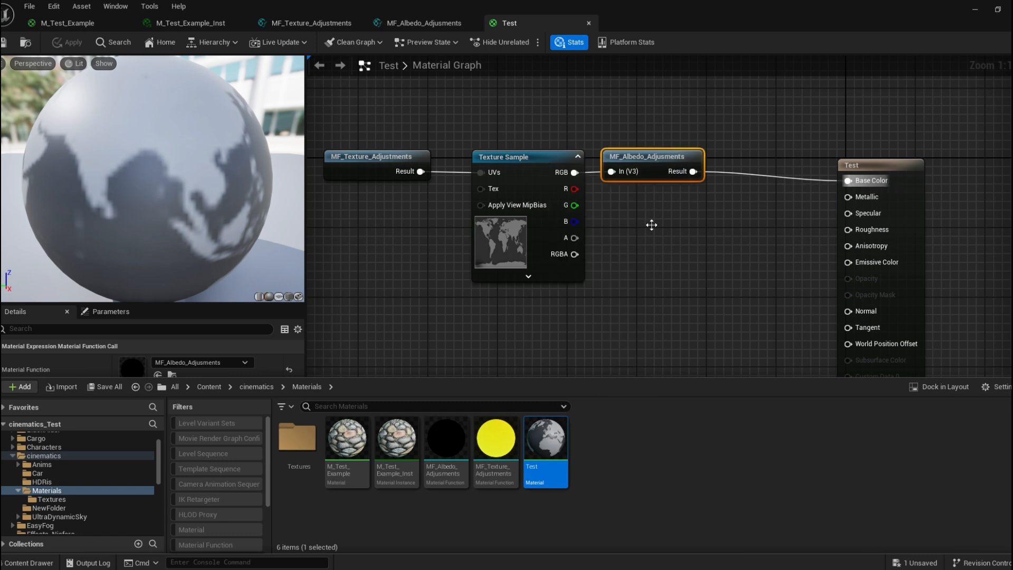
pyautogui.click(723, 447)
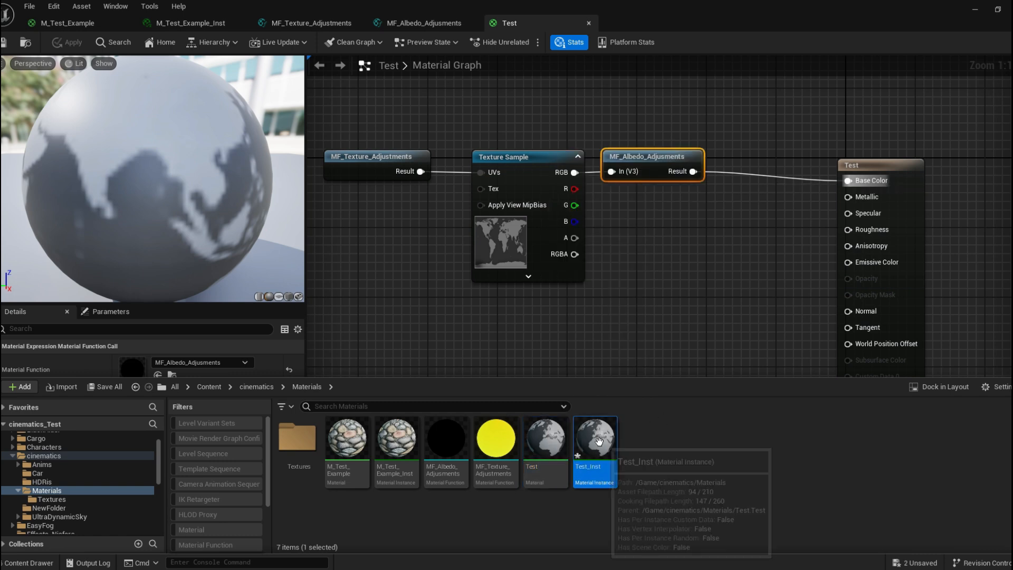
pyautogui.doubleClick(599, 441)
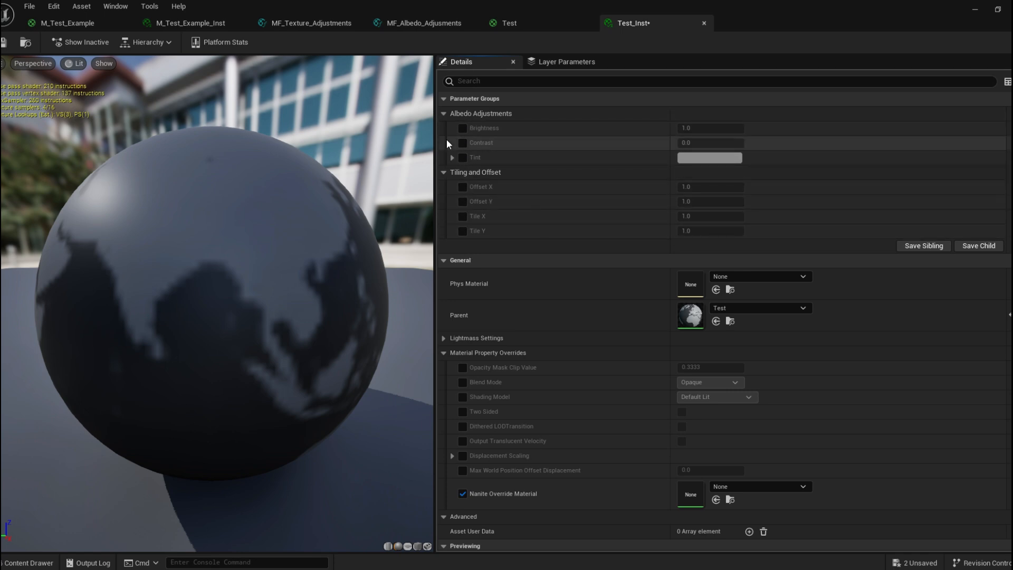
# Align the Test material's function, texture and output nodes into a tidy row.
pyautogui.click(519, 22)
pyautogui.moveTo(724, 150); pyautogui.dragTo(591, 138, button='right')
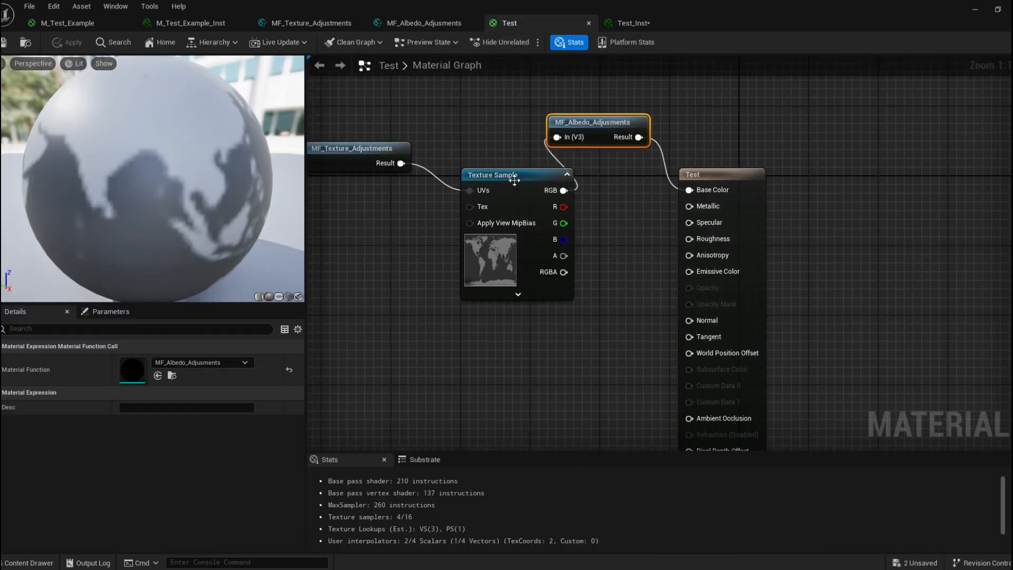
pyautogui.moveTo(515, 180); pyautogui.dragTo(480, 153)
pyautogui.moveTo(599, 128); pyautogui.dragTo(599, 153)
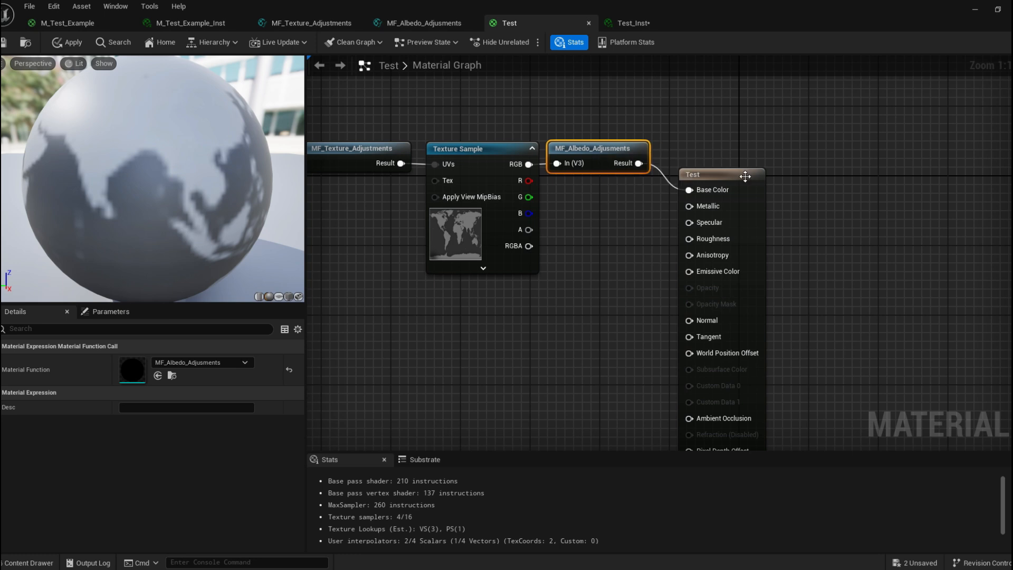
pyautogui.moveTo(745, 175); pyautogui.dragTo(747, 147)
pyautogui.click(556, 109)
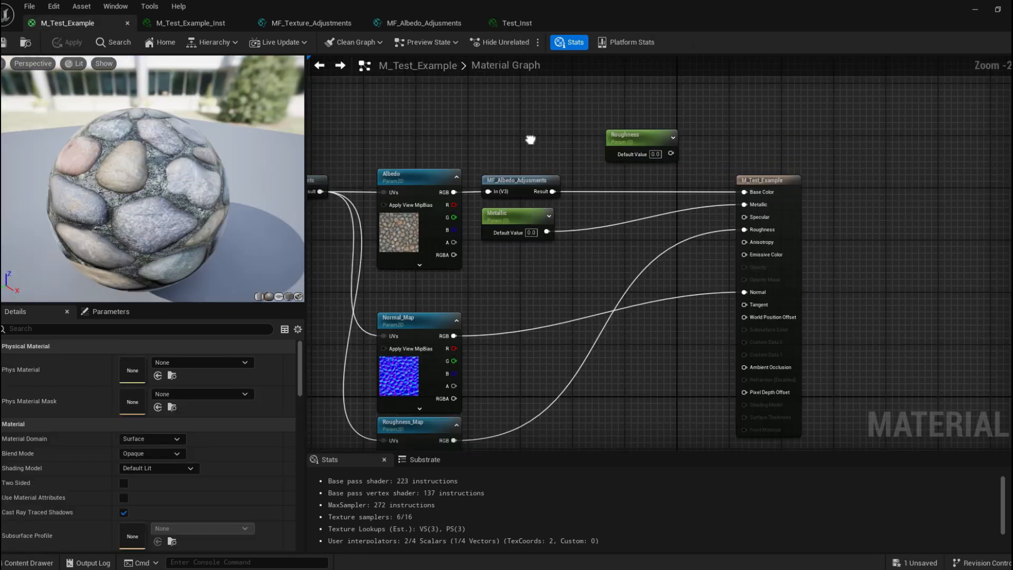
# Rearrange M_Test_Example's graph, stacking the Metallic and Roughness parameters beneath MF_Albedo_Adjusments.
pyautogui.moveTo(530, 140); pyautogui.dragTo(498, 123, button='right')
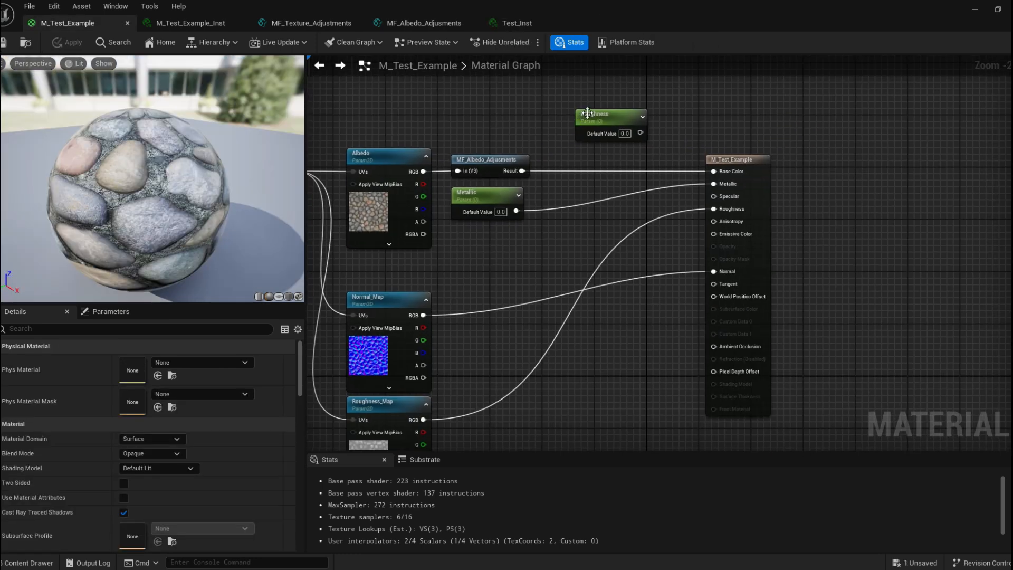
pyautogui.moveTo(599, 127); pyautogui.dragTo(477, 238)
pyautogui.moveTo(613, 151); pyautogui.dragTo(549, 129, button='right')
pyautogui.moveTo(377, 111); pyautogui.dragTo(594, 134, button='right')
pyautogui.moveTo(409, 170); pyautogui.dragTo(402, 164)
pyautogui.click(518, 125)
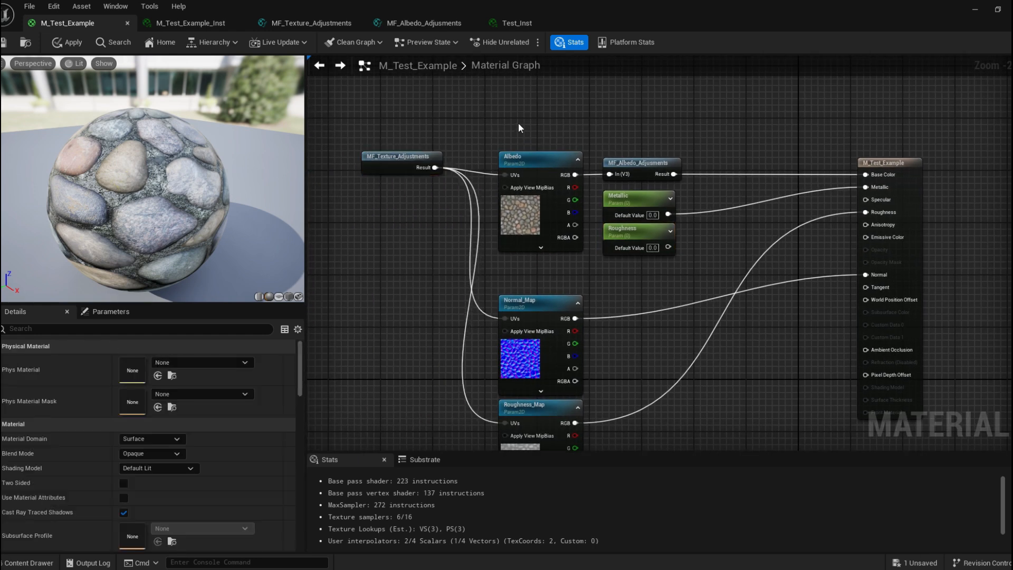
pyautogui.click(512, 159)
pyautogui.moveTo(645, 128); pyautogui.dragTo(492, 110, button='right')
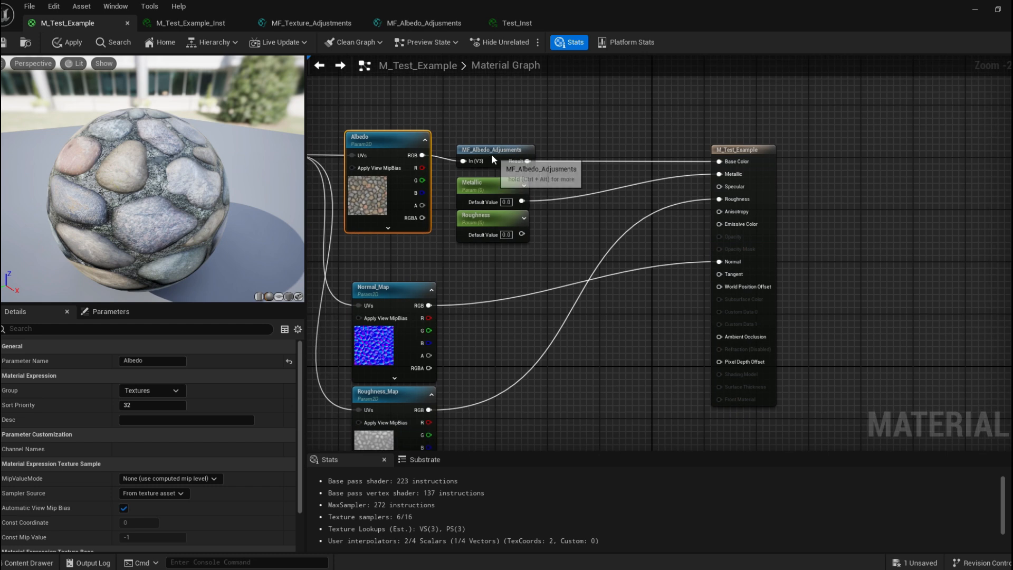
# Spread out the graph, moving the Metallic and Roughness parameter nodes apart to make room between them.
pyautogui.moveTo(492, 154); pyautogui.dragTo(485, 145)
pyautogui.moveTo(622, 145); pyautogui.dragTo(596, 130, button='right')
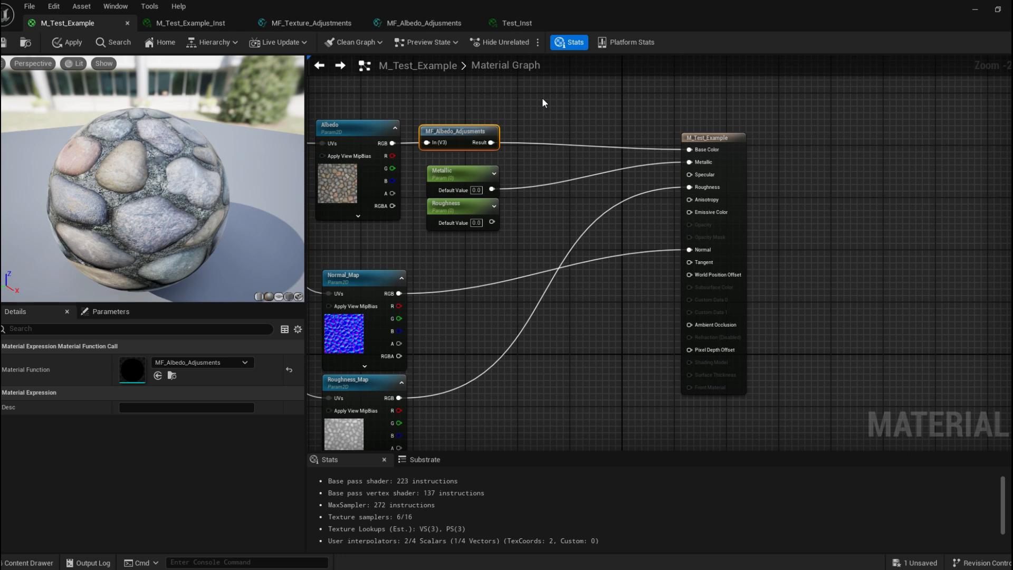
pyautogui.moveTo(462, 221); pyautogui.dragTo(555, 193, button='right')
pyautogui.moveTo(555, 194); pyautogui.dragTo(554, 240)
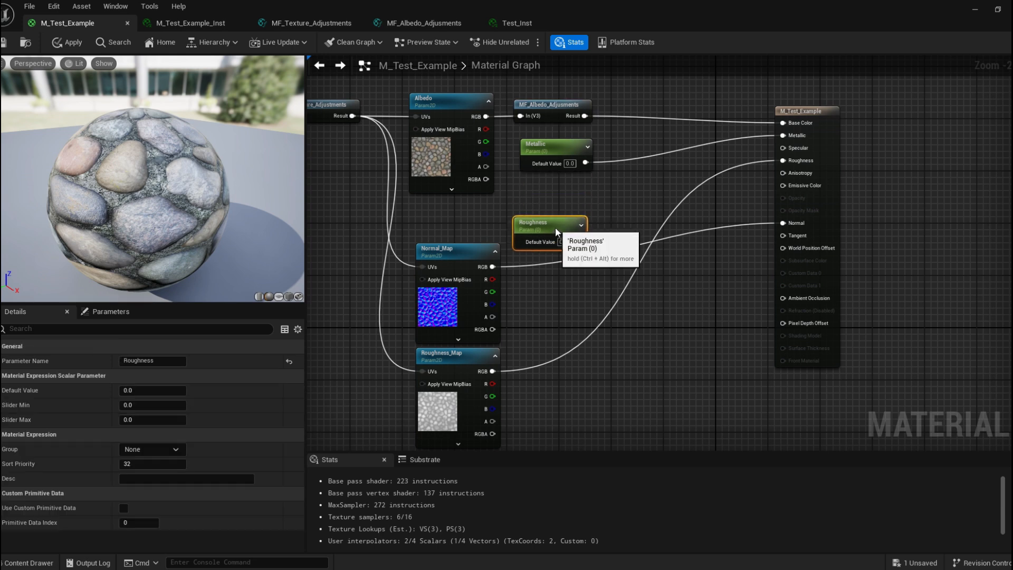
pyautogui.moveTo(558, 148); pyautogui.dragTo(643, 159)
pyautogui.moveTo(641, 138); pyautogui.dragTo(553, 154, button='right')
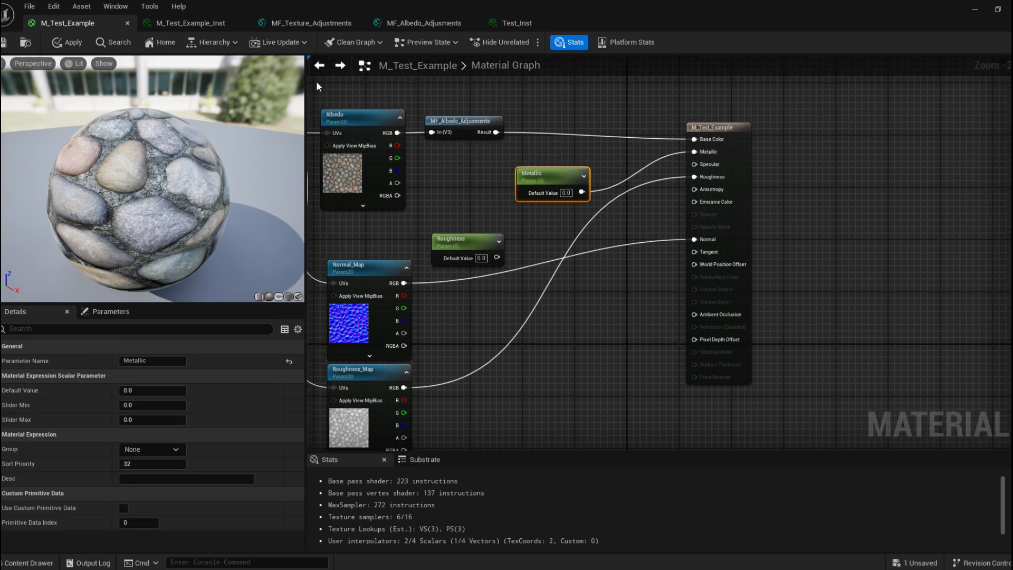
pyautogui.moveTo(542, 193); pyautogui.dragTo(483, 199)
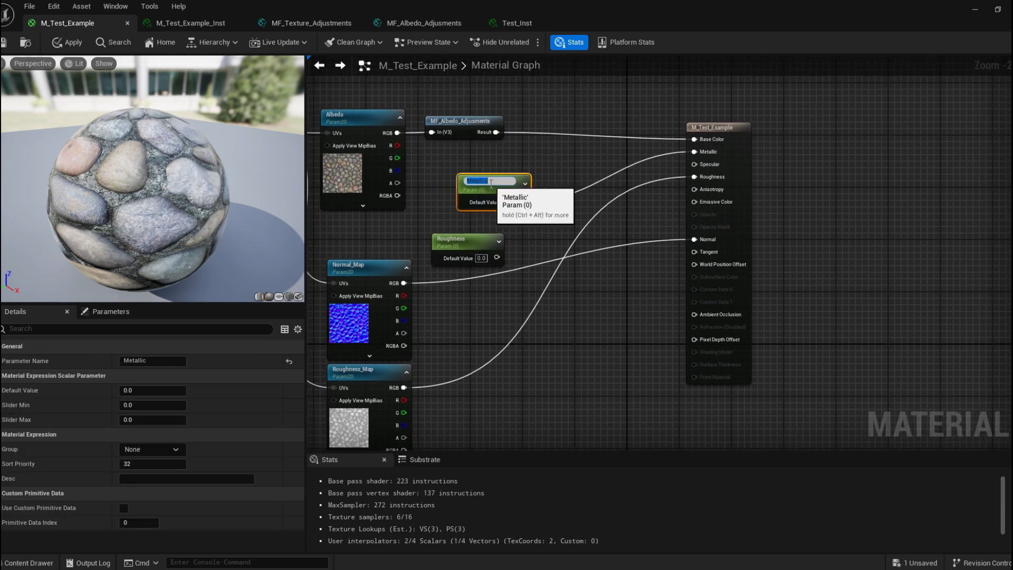
pyautogui.moveTo(167, 169); pyautogui.dragTo(211, 170)
pyautogui.moveTo(495, 177); pyautogui.dragTo(476, 184)
pyautogui.click(542, 163)
pyautogui.moveTo(542, 164); pyautogui.dragTo(583, 181, button='right')
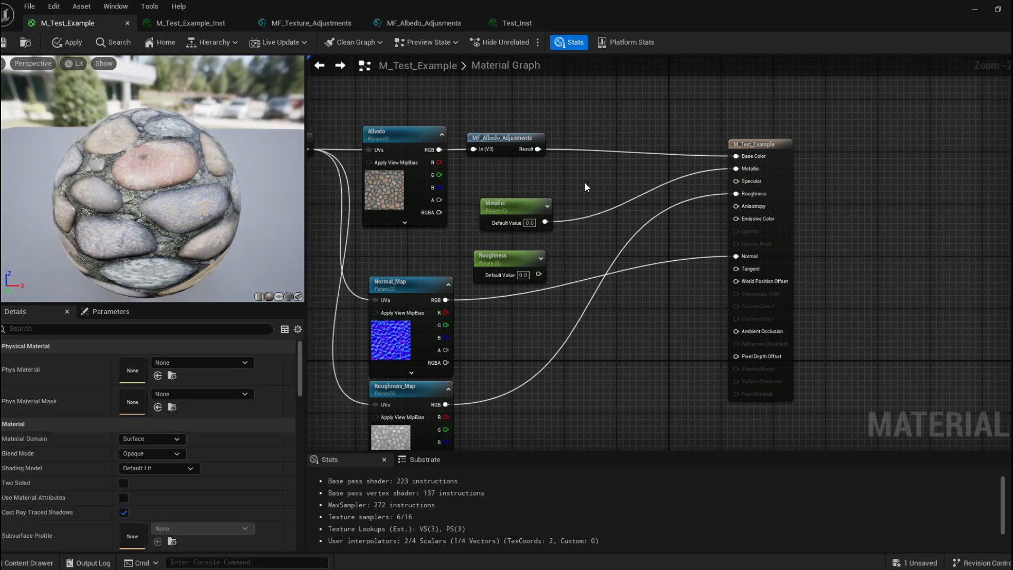
pyautogui.moveTo(496, 202); pyautogui.dragTo(495, 214)
# Add a Texture Sample node, convert it to a parameter and name it Metalic_Map.
pyautogui.click(567, 174)
pyautogui.moveTo(601, 178); pyautogui.dragTo(598, 83)
pyautogui.moveTo(526, 105); pyautogui.dragTo(532, 145, button='right')
pyautogui.moveTo(594, 124); pyautogui.dragTo(549, 83)
pyautogui.rightClick(552, 90)
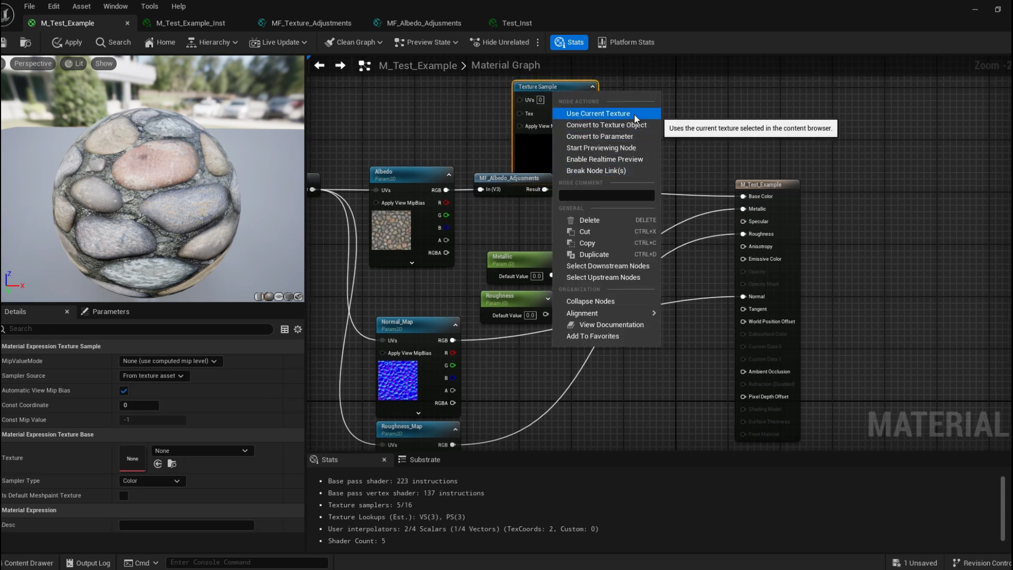
pyautogui.click(632, 137)
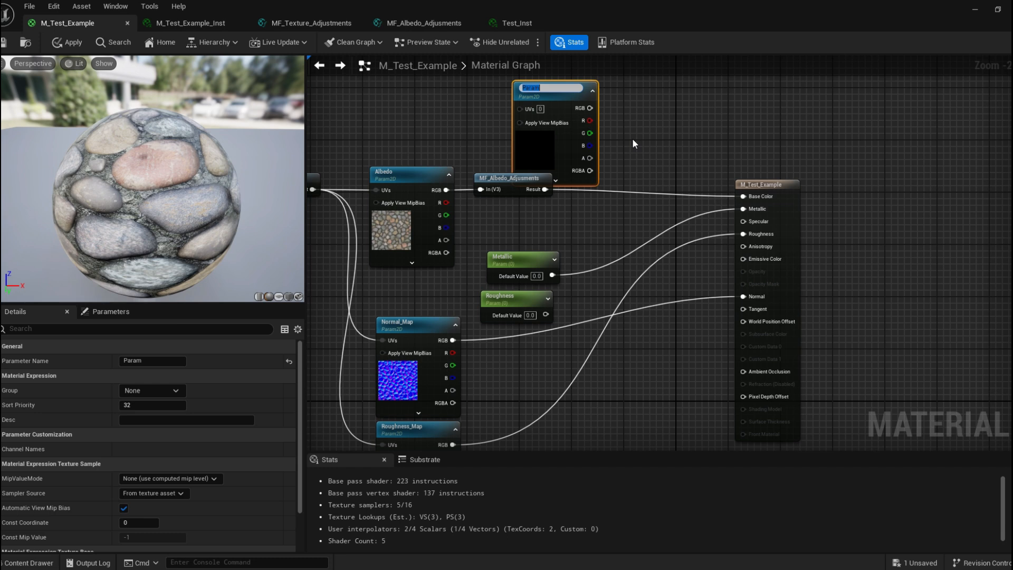
pyautogui.write('Mertalic_Map')
pyautogui.press('Return')
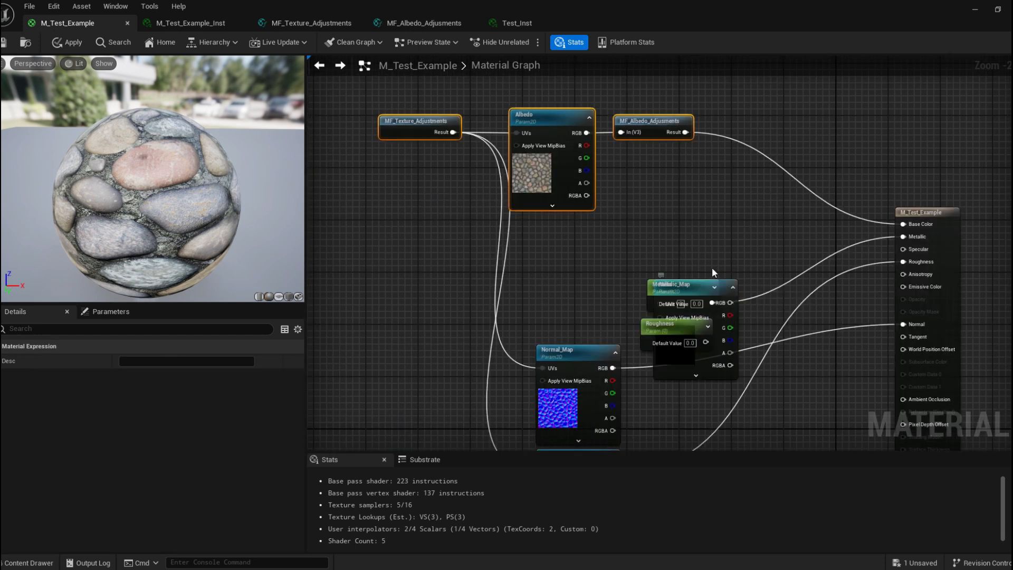
# Place Metalic_Map beneath Albedo and connect the MF_Texture_Adjustments result to its UVs.
pyautogui.moveTo(680, 285); pyautogui.dragTo(549, 224)
pyautogui.moveTo(644, 207); pyautogui.dragTo(678, 215, button='right')
pyautogui.moveTo(487, 140); pyautogui.dragTo(559, 248)
pyautogui.moveTo(586, 232); pyautogui.dragTo(581, 233)
pyautogui.moveTo(727, 251); pyautogui.dragTo(642, 241, button='right')
pyautogui.moveTo(637, 284); pyautogui.dragTo(615, 277)
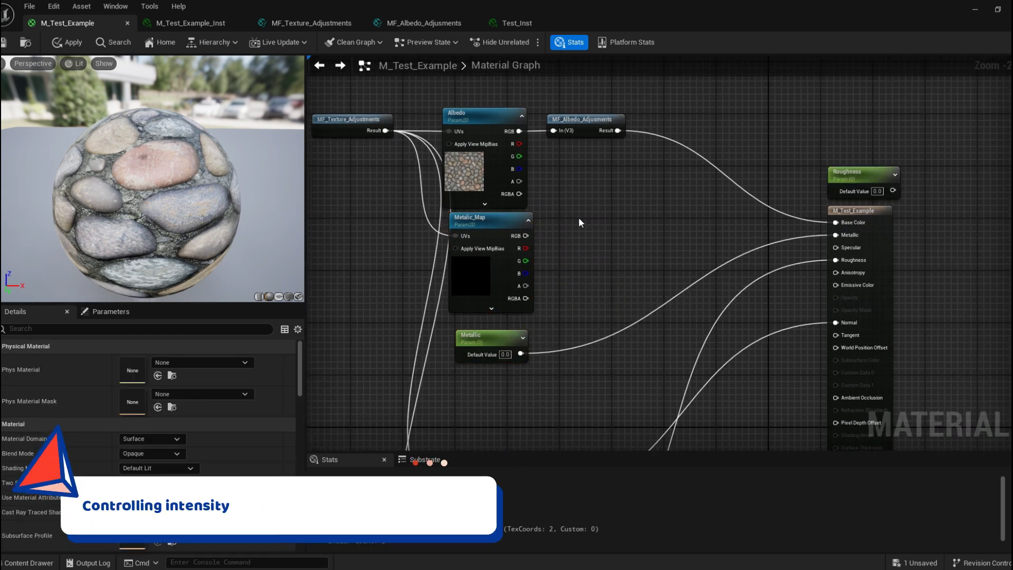
# Add a Multiply node combining Metalic_Map and the Metallic parameter into Metallic, and rename that parameter Metallic_Intensity.
pyautogui.press('m')
pyautogui.click(575, 214)
pyautogui.moveTo(590, 227); pyautogui.dragTo(570, 230)
pyautogui.moveTo(520, 353); pyautogui.dragTo(835, 235)
pyautogui.moveTo(654, 270); pyautogui.dragTo(667, 248, button='right')
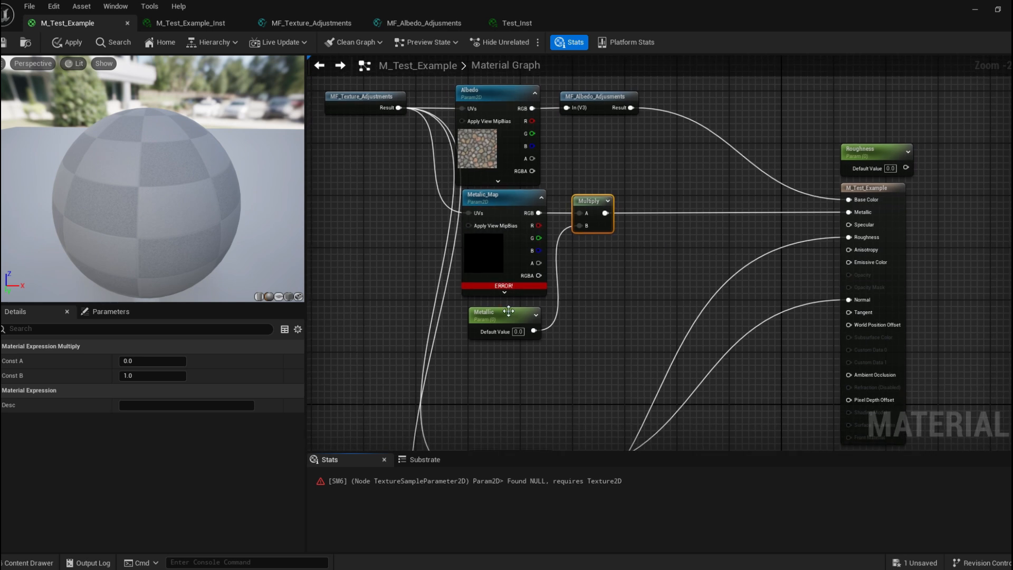
pyautogui.click(506, 312)
pyautogui.click(169, 361)
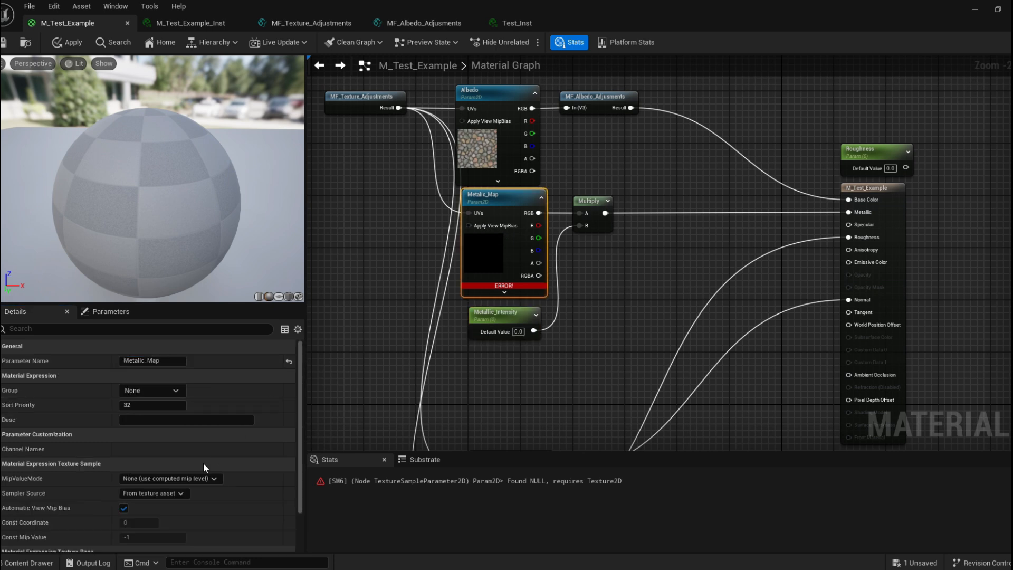
# Assign BlackPlaceholder_Color as the Metalic_Map parameter's default texture.
pyautogui.scroll(-2, 203, 463)
pyautogui.click(178, 501)
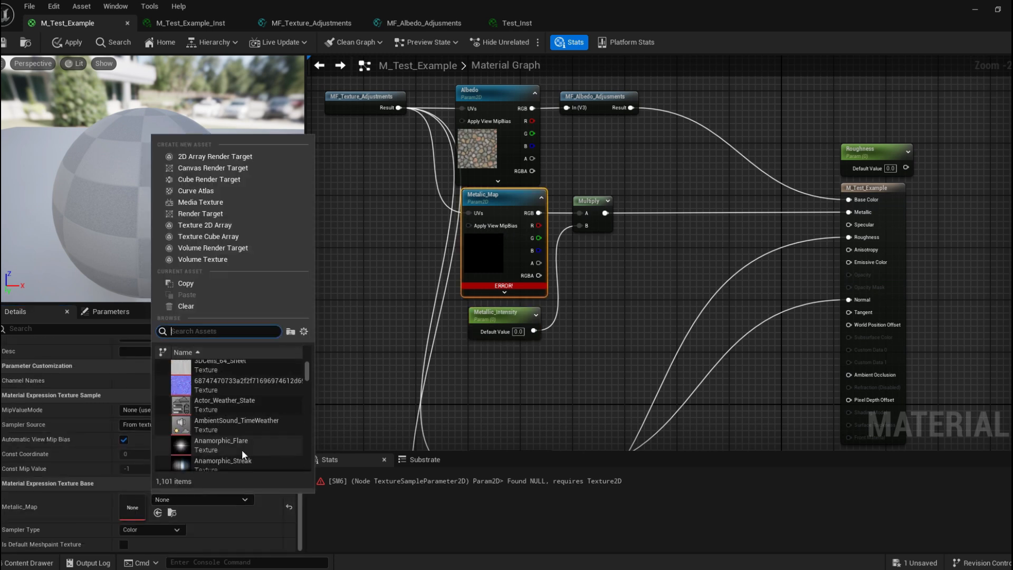
pyautogui.write('black')
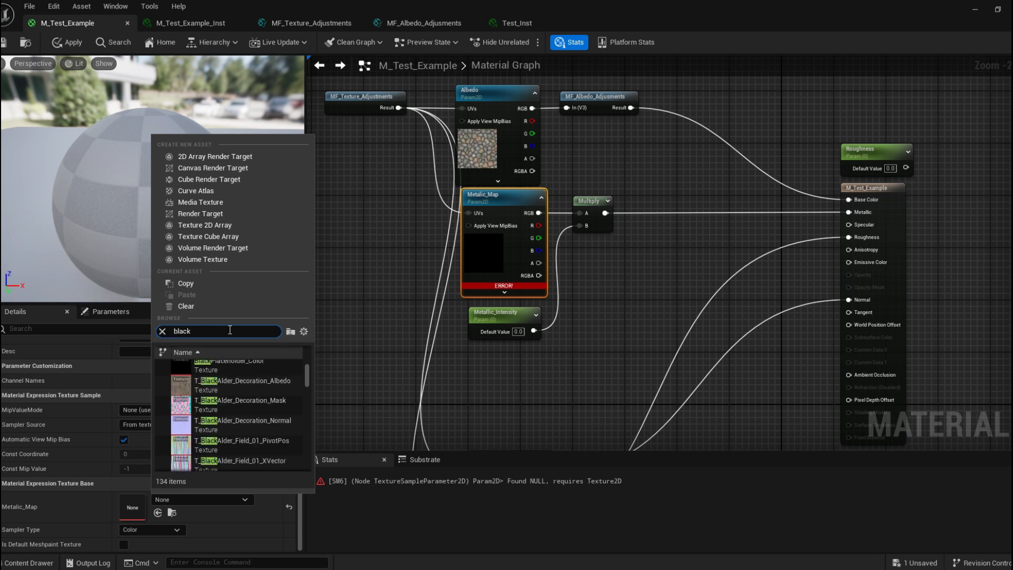
pyautogui.scroll(1, 251, 416)
pyautogui.click(258, 378)
pyautogui.moveTo(462, 371); pyautogui.dragTo(392, 382, button='right')
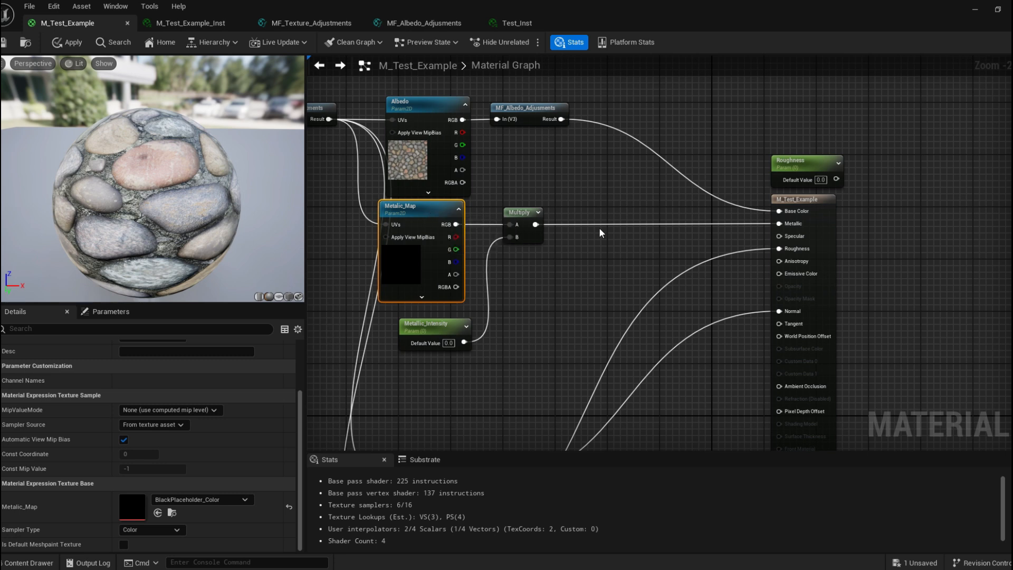
# Align the Metalic_Map, Multiply and Metallic_Intensity nodes neatly beneath Albedo.
pyautogui.moveTo(599, 228); pyautogui.dragTo(658, 210, button='right')
pyautogui.moveTo(490, 306); pyautogui.dragTo(483, 300)
pyautogui.moveTo(653, 223); pyautogui.dragTo(580, 229, button='right')
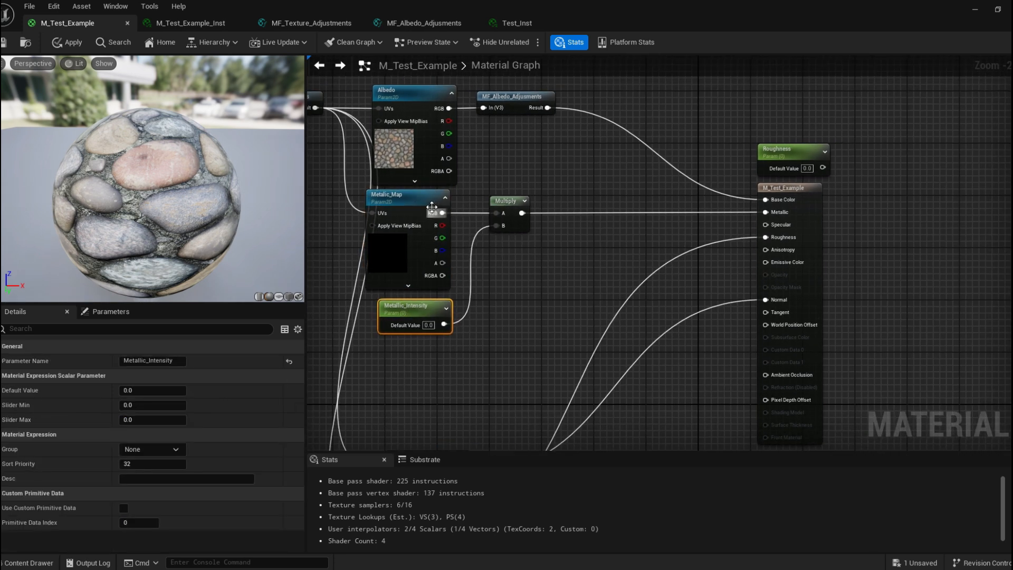
pyautogui.moveTo(566, 337); pyautogui.dragTo(464, 203)
pyautogui.click(489, 185)
pyautogui.moveTo(488, 143); pyautogui.dragTo(566, 181, button='right')
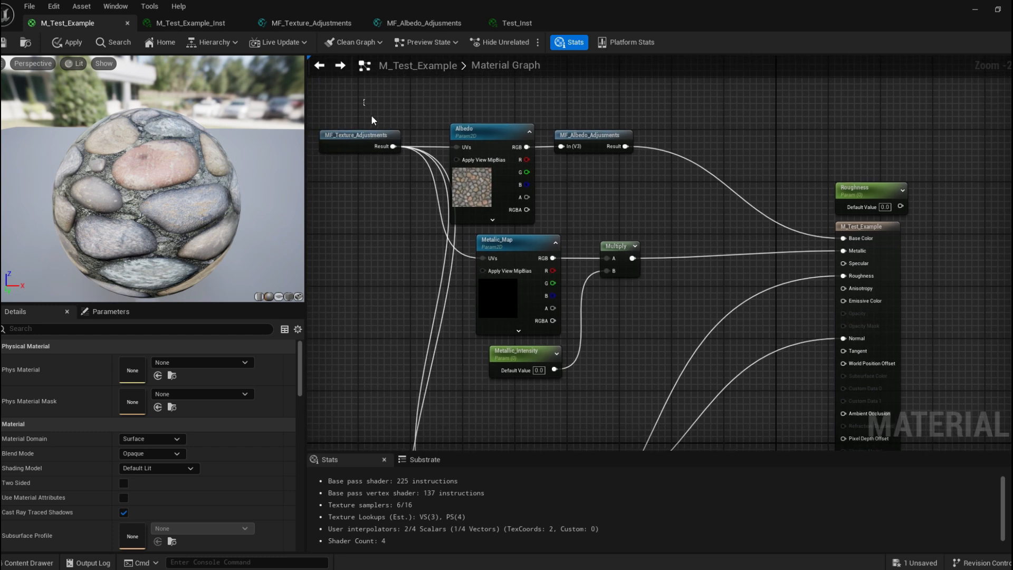
pyautogui.moveTo(371, 117); pyautogui.dragTo(583, 153)
pyautogui.moveTo(505, 131); pyautogui.dragTo(530, 131)
pyautogui.moveTo(629, 207); pyautogui.dragTo(568, 156, button='right')
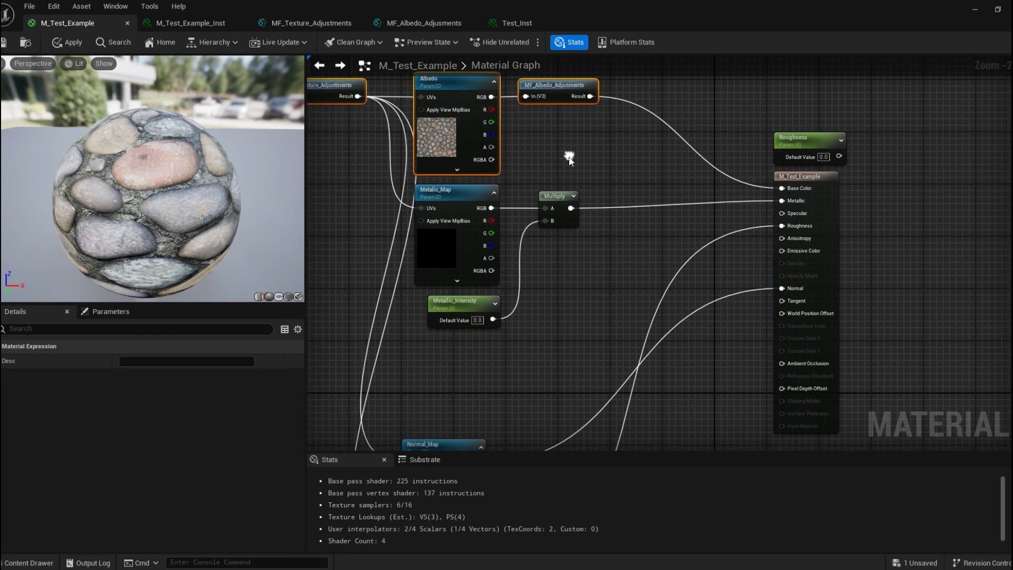
pyautogui.click(476, 355)
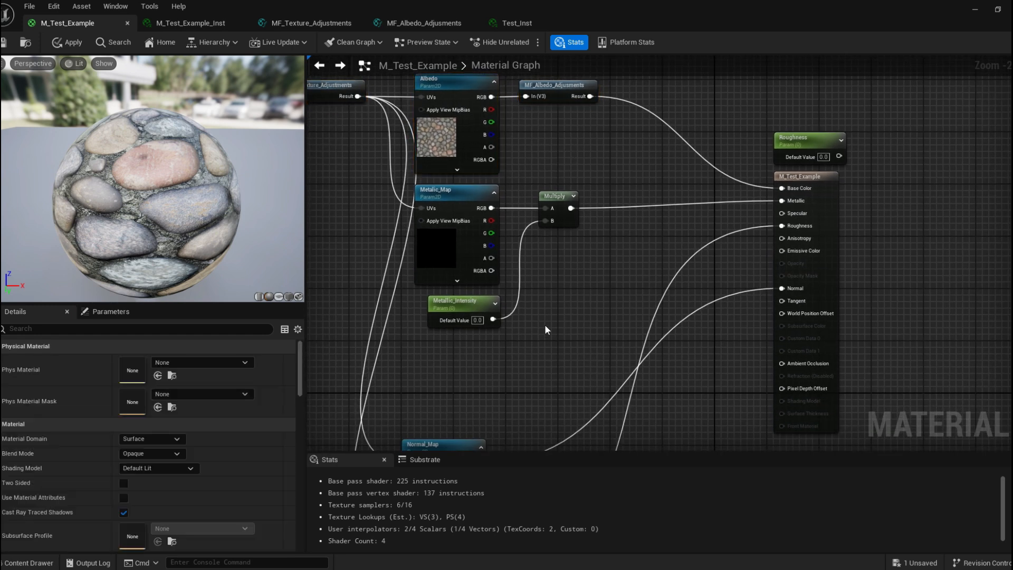
pyautogui.click(468, 304)
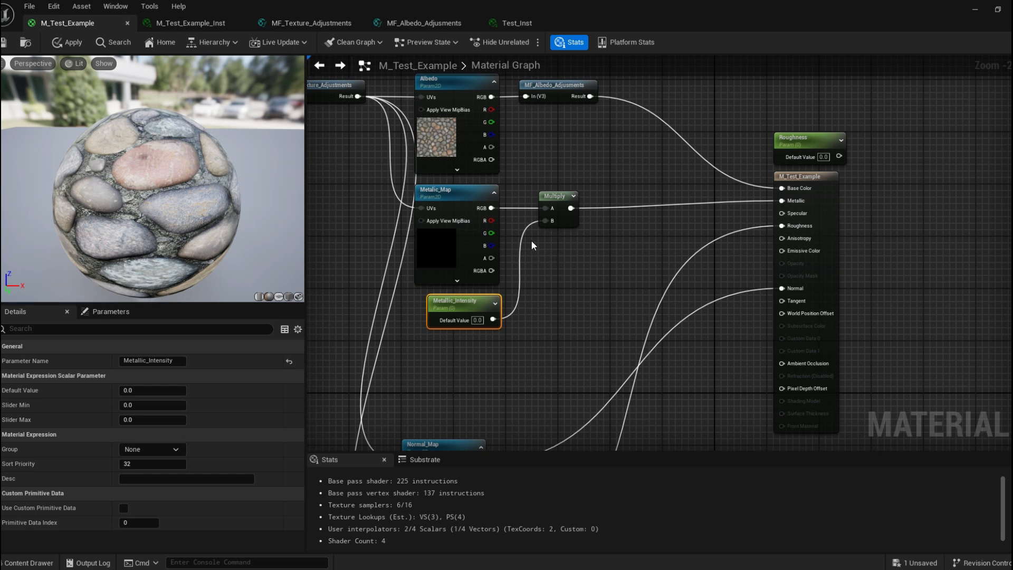
pyautogui.moveTo(532, 245); pyautogui.dragTo(446, 253, button='right')
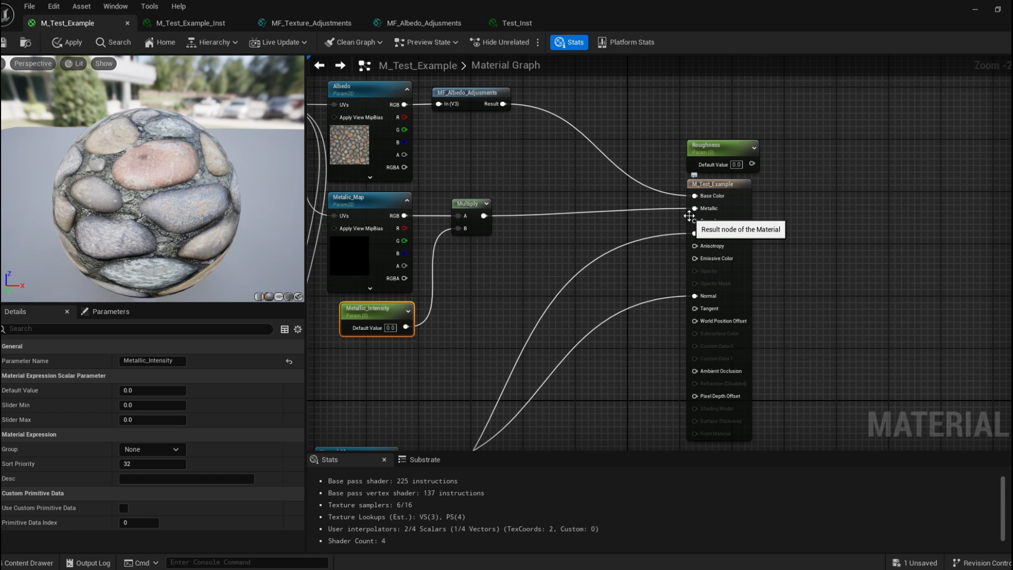
# Move the Roughness parameter node down next to the Roughness_Map texture parameter.
pyautogui.moveTo(689, 215); pyautogui.dragTo(614, 211, button='right')
pyautogui.moveTo(457, 248); pyautogui.dragTo(566, 246, button='right')
pyautogui.moveTo(501, 380); pyautogui.dragTo(469, 306, button='right')
pyautogui.scroll(-2, 505, 334)
pyautogui.scroll(1, 510, 266)
pyautogui.moveTo(682, 128); pyautogui.dragTo(489, 341)
# Add a Multiply node multiplying Roughness_Map by the Roughness parameter and feed it into Roughness.
pyautogui.click(563, 317)
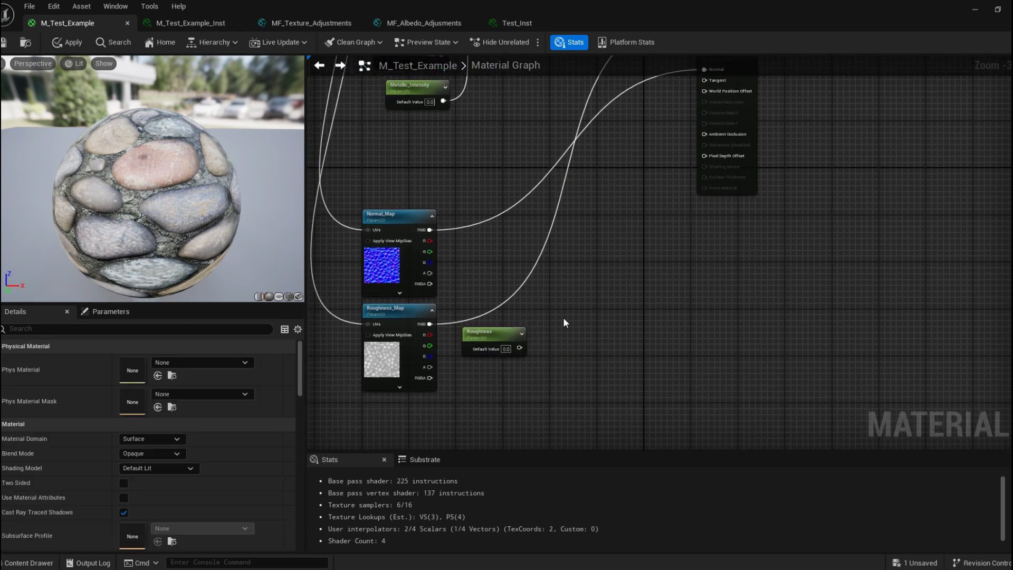
pyautogui.click(562, 318)
pyautogui.moveTo(430, 323); pyautogui.dragTo(559, 309)
pyautogui.moveTo(577, 296); pyautogui.dragTo(571, 325)
pyautogui.moveTo(508, 340); pyautogui.dragTo(702, 245)
pyautogui.moveTo(501, 299); pyautogui.dragTo(554, 149, button='right')
pyautogui.moveTo(436, 324); pyautogui.dragTo(622, 416)
pyautogui.moveTo(629, 343); pyautogui.dragTo(657, 144)
# Move the Normal_Map node below the roughness nodes.
pyautogui.moveTo(475, 255); pyautogui.dragTo(520, 283, button='right')
pyautogui.moveTo(520, 284); pyautogui.dragTo(509, 371)
pyautogui.moveTo(604, 211); pyautogui.dragTo(504, 263)
pyautogui.moveTo(699, 177); pyautogui.dragTo(575, 180)
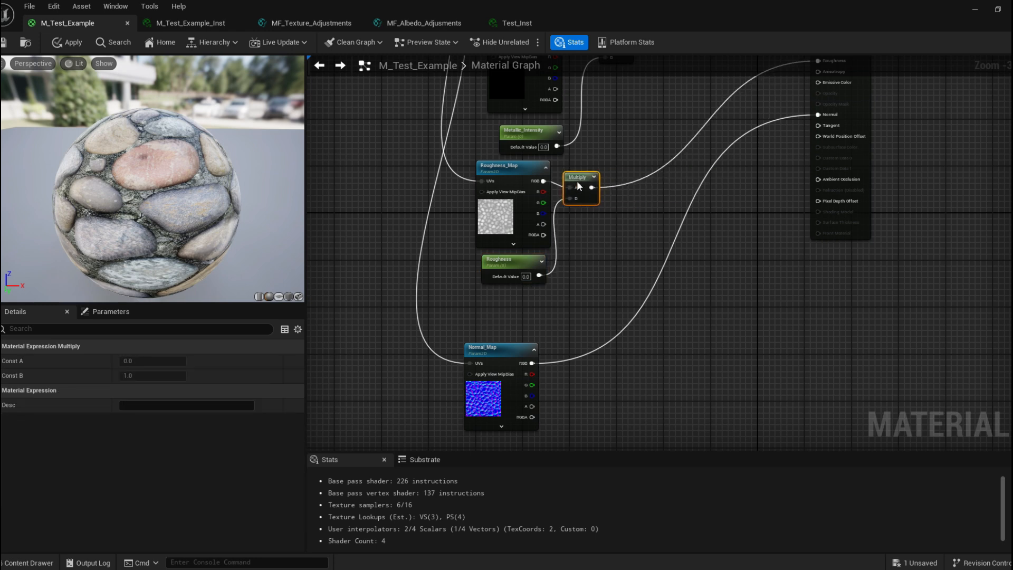
# Tidy the roughness Multiply, Roughness and Normal_Map nodes into a compact column.
pyautogui.moveTo(631, 144); pyautogui.dragTo(571, 233, button='right')
pyautogui.moveTo(596, 280); pyautogui.dragTo(592, 306, button='right')
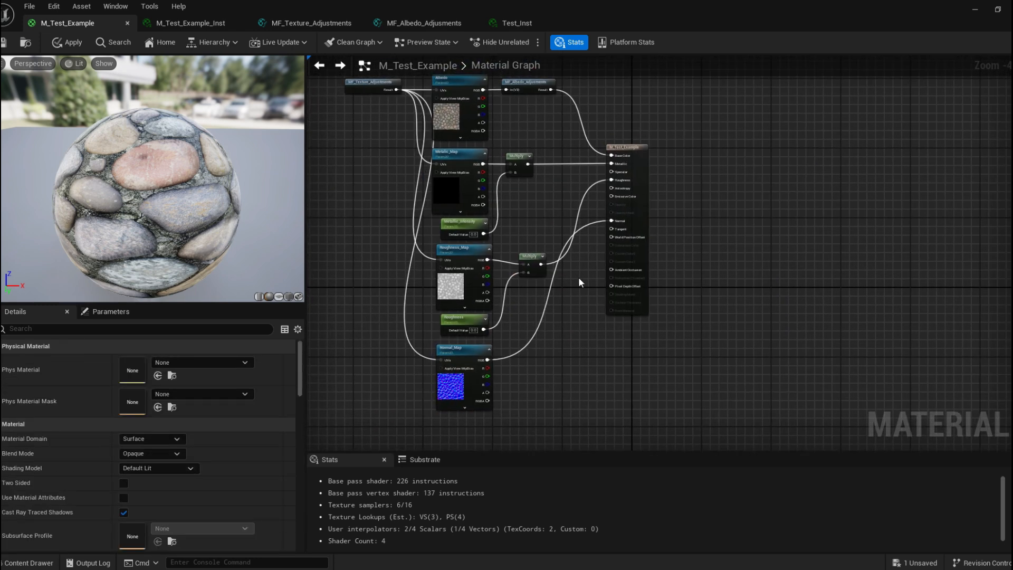
pyautogui.moveTo(574, 219); pyautogui.dragTo(527, 176, button='right')
pyautogui.moveTo(483, 123); pyautogui.dragTo(515, 171, button='right')
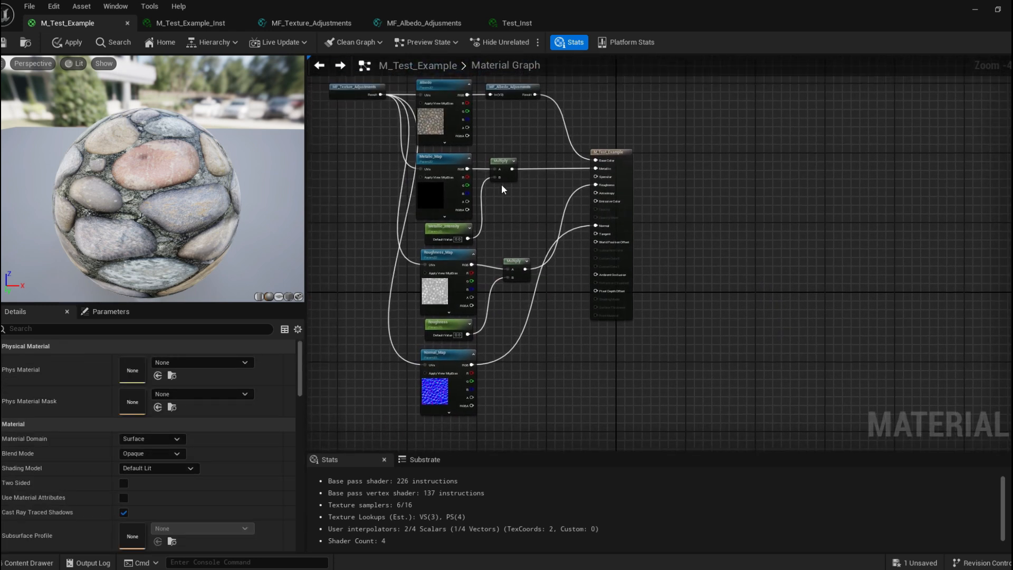
pyautogui.moveTo(595, 257); pyautogui.dragTo(580, 230, button='right')
pyautogui.click(422, 346)
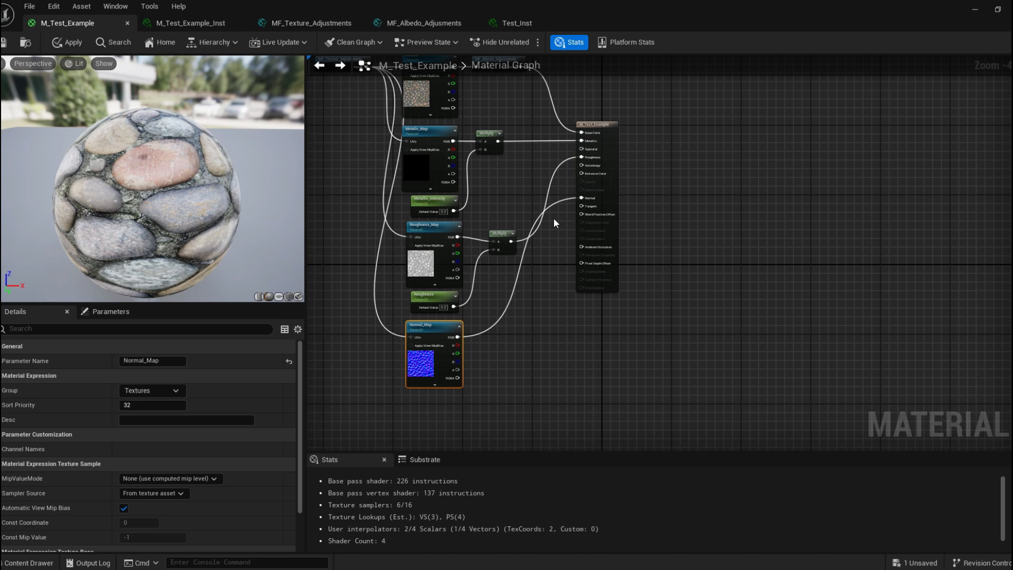
# Add a FlattenNormal node to the material graph.
pyautogui.scroll(3, 552, 218)
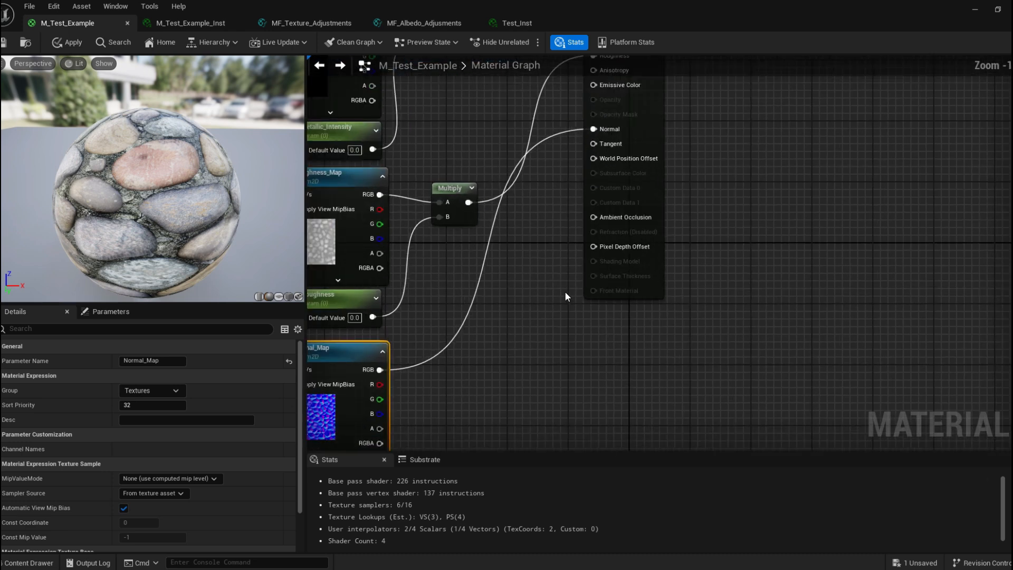
pyautogui.rightClick(578, 309)
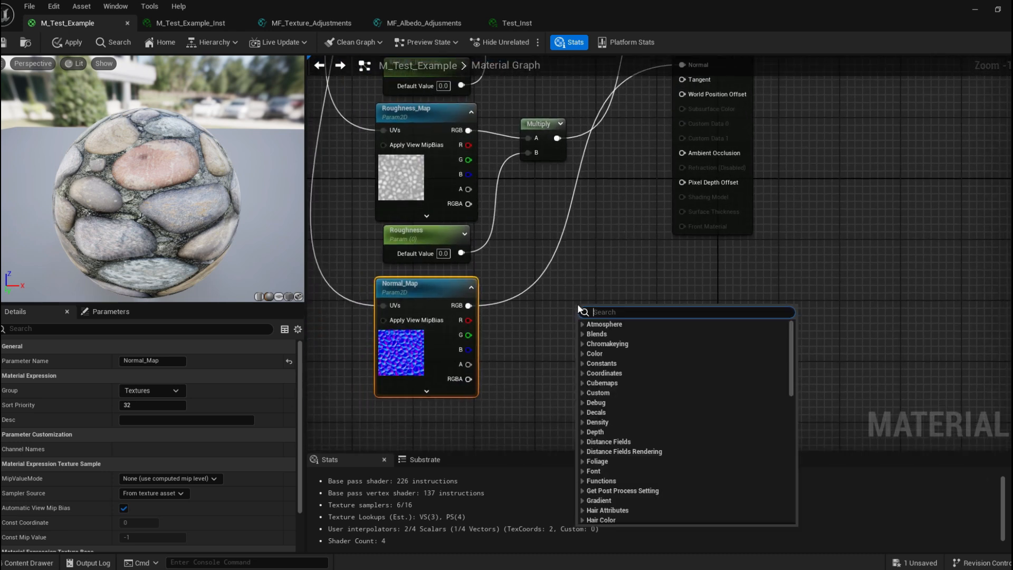
pyautogui.write('f')
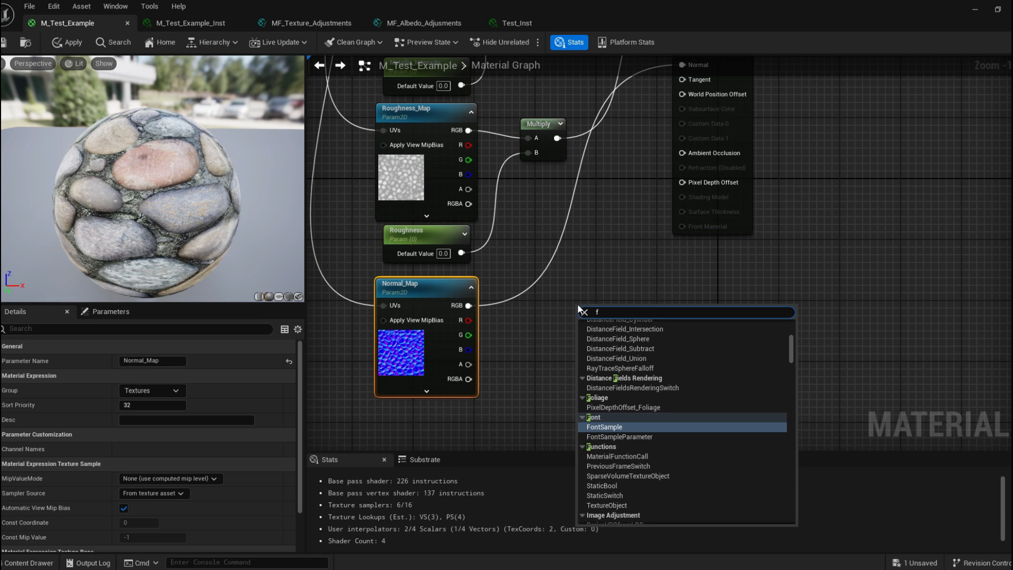
pyautogui.write('latten')
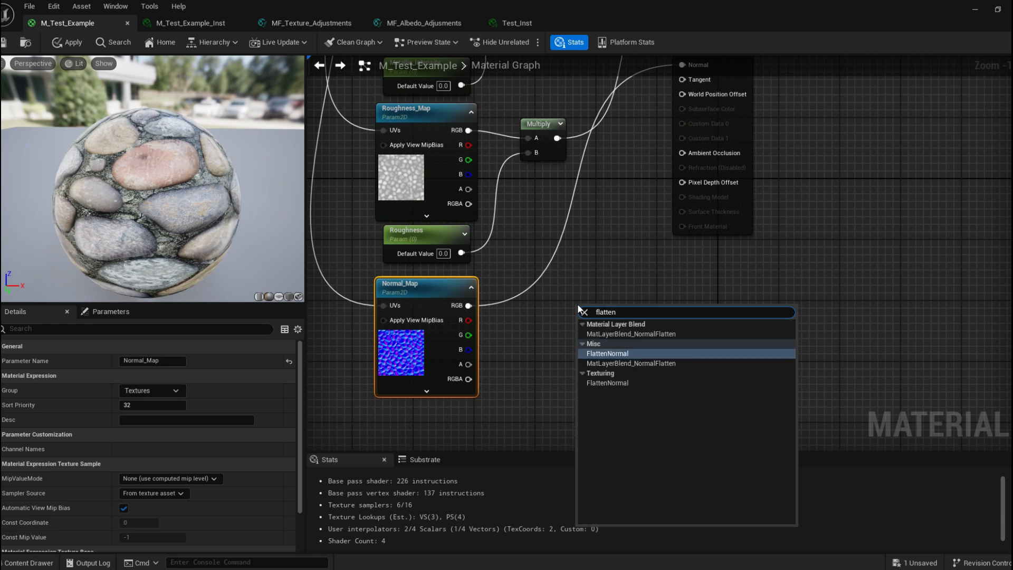
pyautogui.press('Return')
pyautogui.click(619, 244)
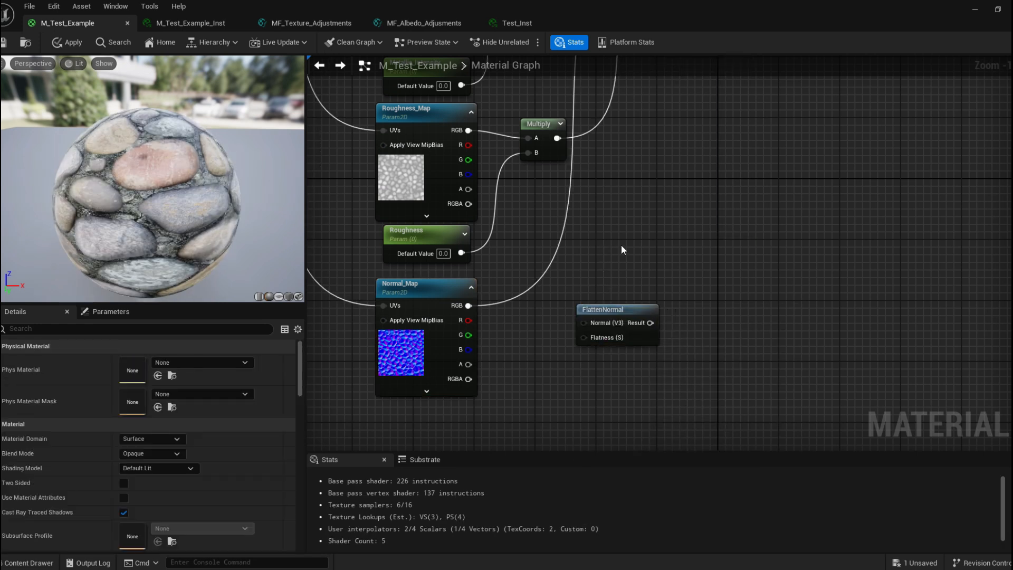
# Route Normal_Map's RGB through the FlattenNormal node and feed its Result into the material's Normal input.
pyautogui.moveTo(619, 287); pyautogui.dragTo(598, 324, button='right')
pyautogui.moveTo(582, 348); pyautogui.dragTo(549, 352)
pyautogui.moveTo(475, 353); pyautogui.dragTo(479, 343, button='right')
pyautogui.moveTo(452, 333); pyautogui.dragTo(534, 355)
pyautogui.moveTo(580, 296); pyautogui.dragTo(546, 294, button='right')
pyautogui.moveTo(548, 364); pyautogui.dragTo(629, 124)
pyautogui.moveTo(529, 301); pyautogui.dragTo(580, 208, button='right')
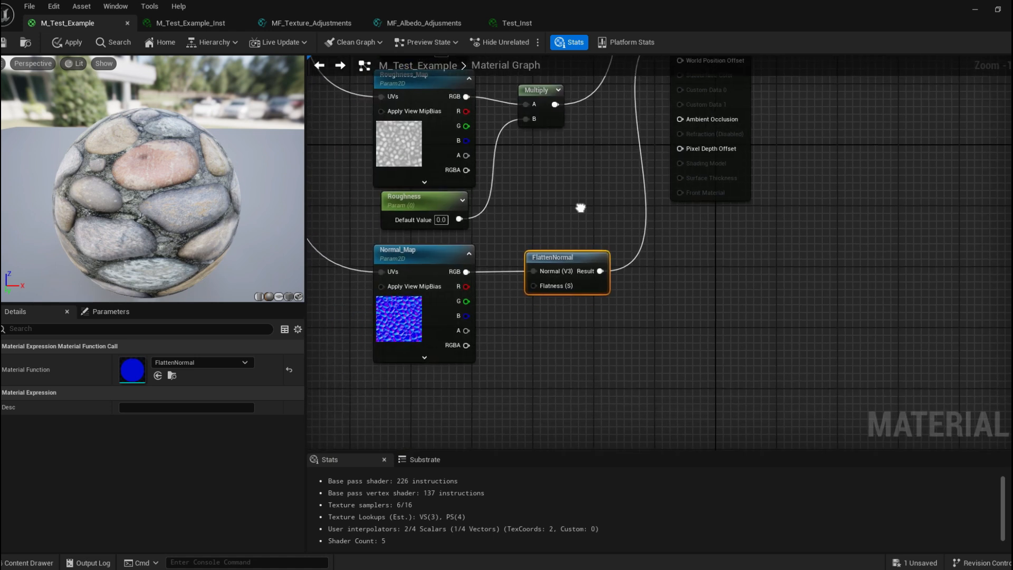
pyautogui.moveTo(569, 258); pyautogui.dragTo(577, 260)
# Promote FlattenNormal's Flatness input to a parameter and place it beneath the Normal_Map node.
pyautogui.rightClick(542, 289)
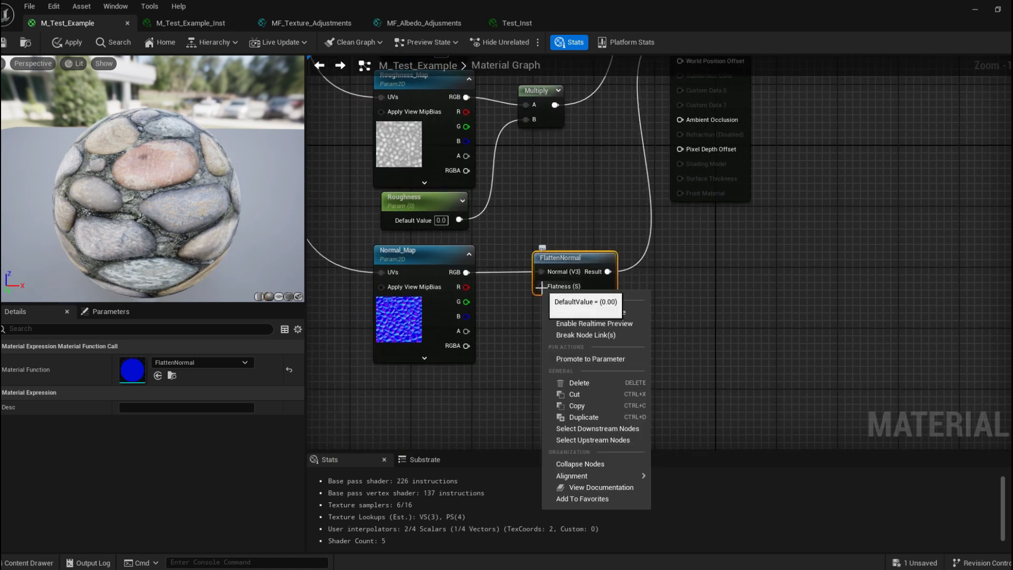
pyautogui.click(589, 356)
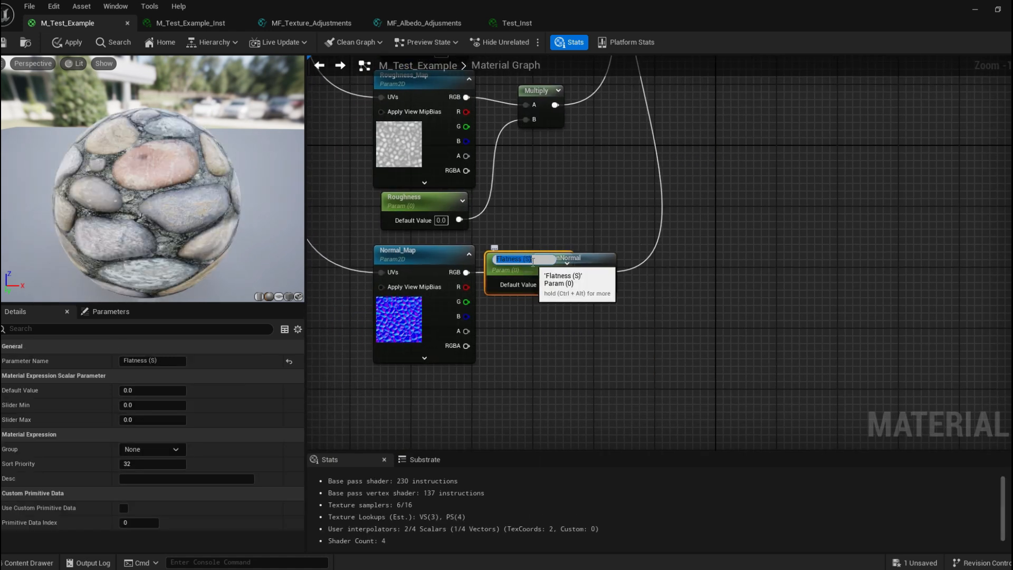
pyautogui.moveTo(518, 289); pyautogui.dragTo(434, 389)
pyautogui.moveTo(534, 335); pyautogui.dragTo(576, 290, button='right')
pyautogui.click(604, 227)
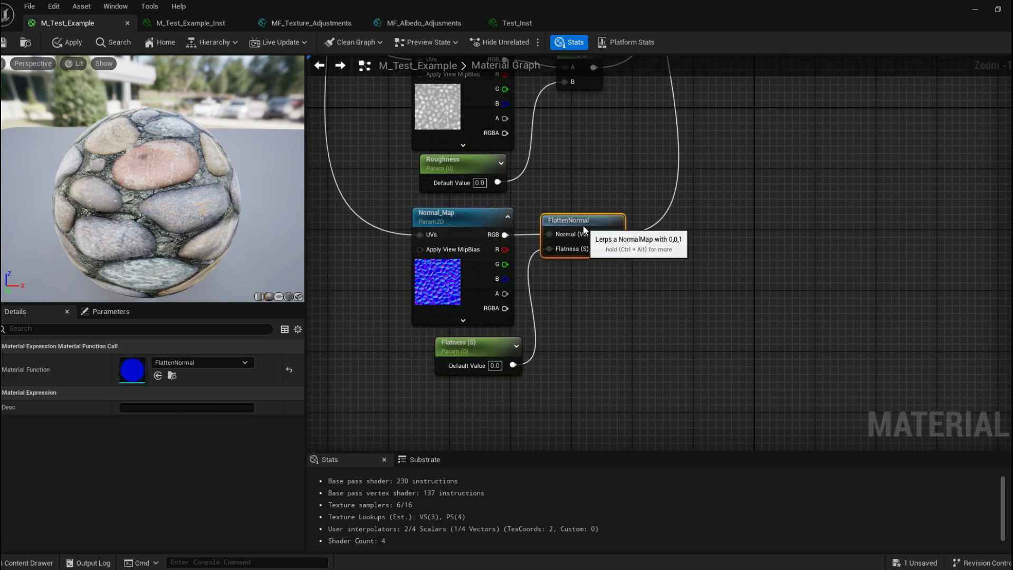
pyautogui.scroll(-1, 608, 333)
pyautogui.moveTo(523, 339); pyautogui.dragTo(508, 332)
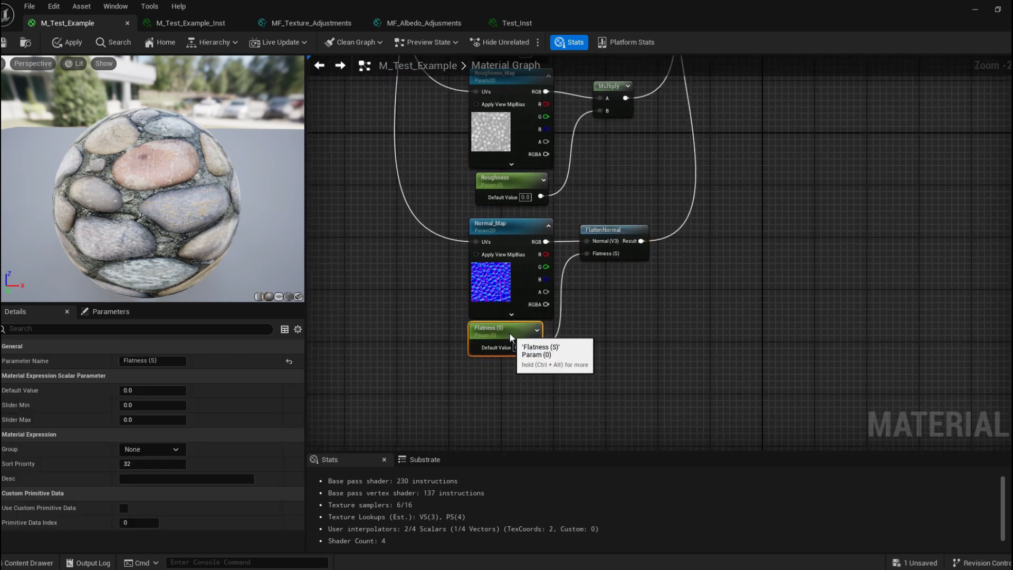
# Break the Base Color connection to preview the normal effect on its own.
pyautogui.moveTo(630, 297); pyautogui.dragTo(599, 324, button='right')
pyautogui.moveTo(635, 186); pyautogui.dragTo(569, 247, button='right')
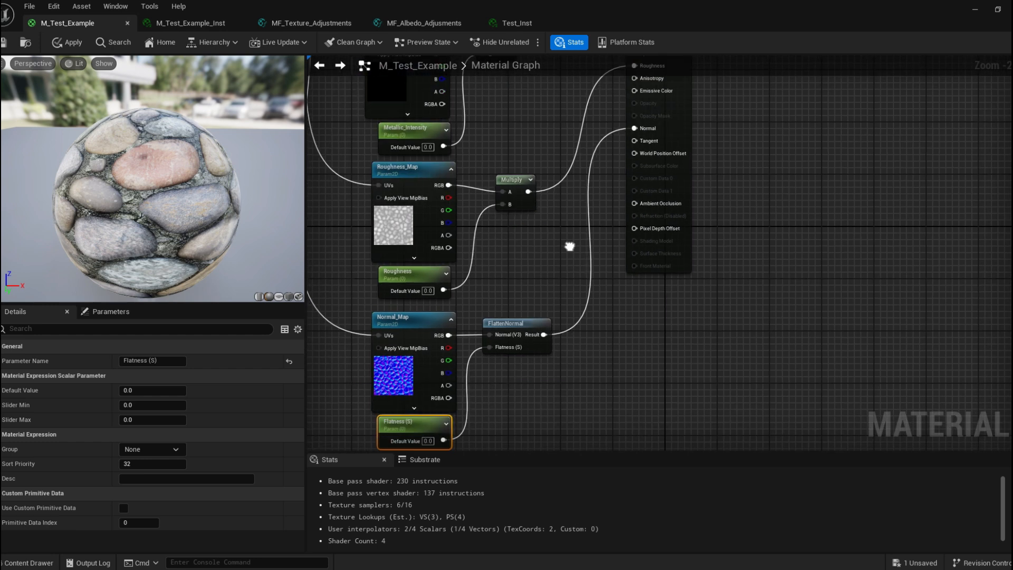
pyautogui.moveTo(492, 294); pyautogui.dragTo(511, 250, button='right')
pyautogui.click(530, 252)
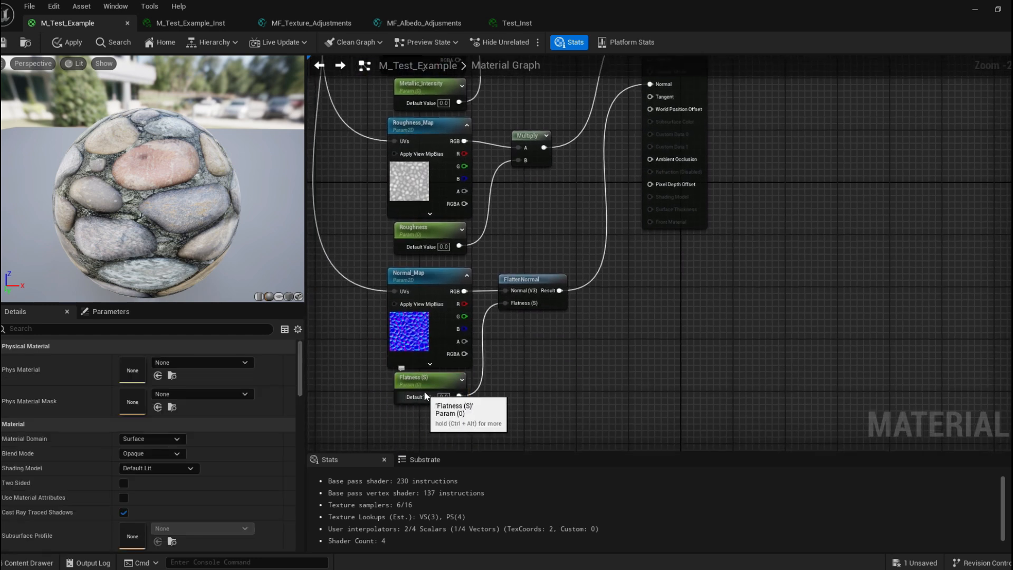
pyautogui.click(434, 378)
pyautogui.moveTo(580, 201); pyautogui.dragTo(563, 234, button='right')
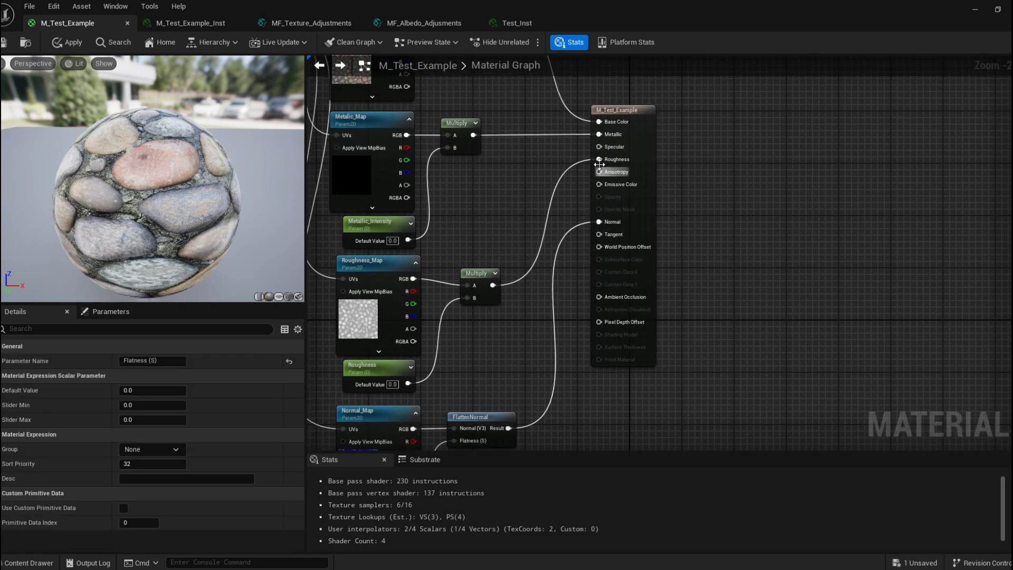
pyautogui.moveTo(560, 124); pyautogui.dragTo(539, 152, button='right')
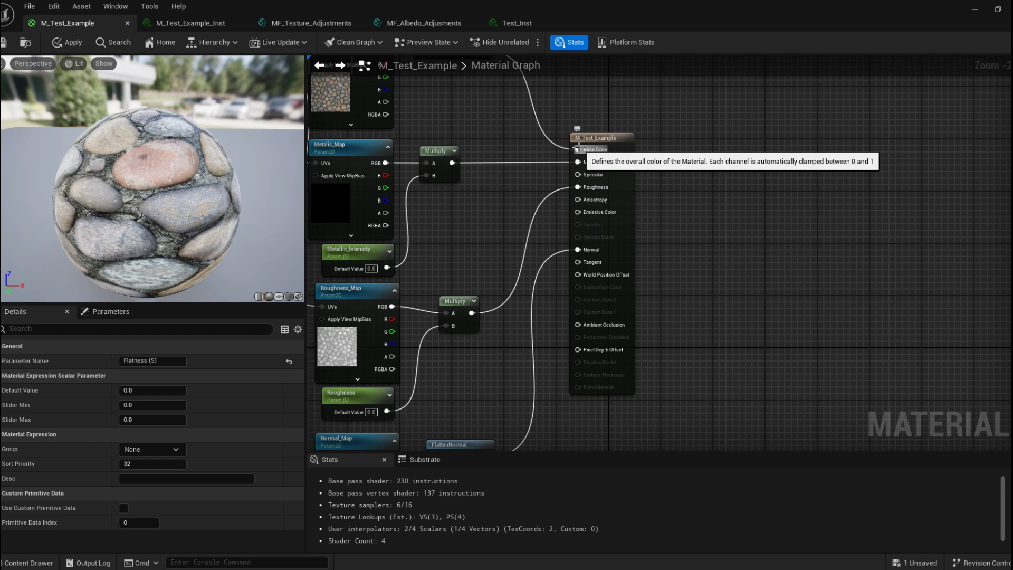
pyautogui.keyDown('alt'); pyautogui.click(577, 150); pyautogui.keyUp('alt')
# Set the Flatness (S) parameter's default value to 1.
pyautogui.moveTo(193, 211); pyautogui.dragTo(237, 195)
pyautogui.moveTo(442, 285); pyautogui.dragTo(516, 141, button='right')
pyautogui.moveTo(450, 432); pyautogui.dragTo(530, 343, button='right')
pyautogui.click(446, 354)
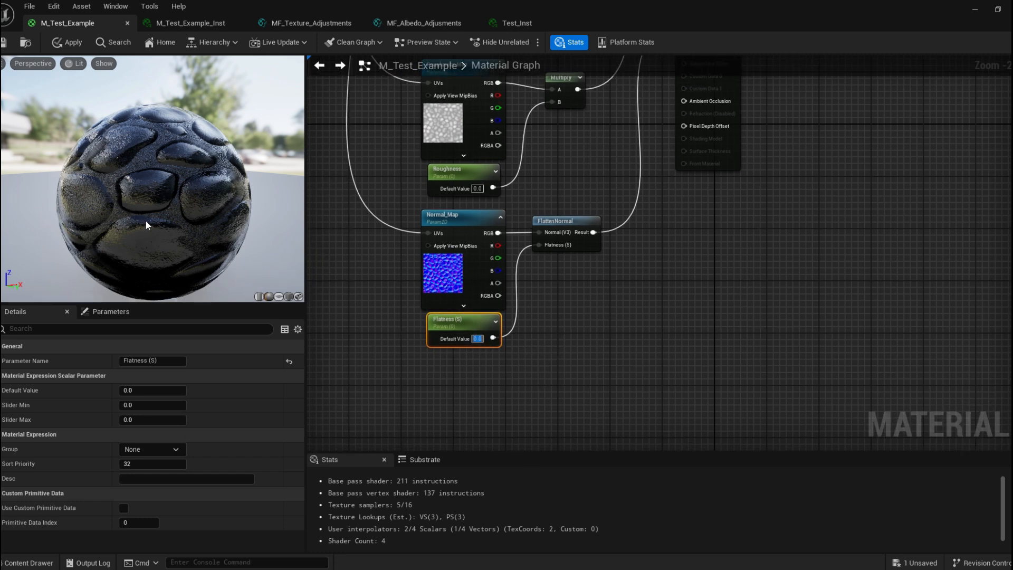
pyautogui.write('1')
# Set the Flatness (S) default value to 0.5.
pyautogui.click(323, 242)
pyautogui.moveTo(187, 203); pyautogui.dragTo(191, 153)
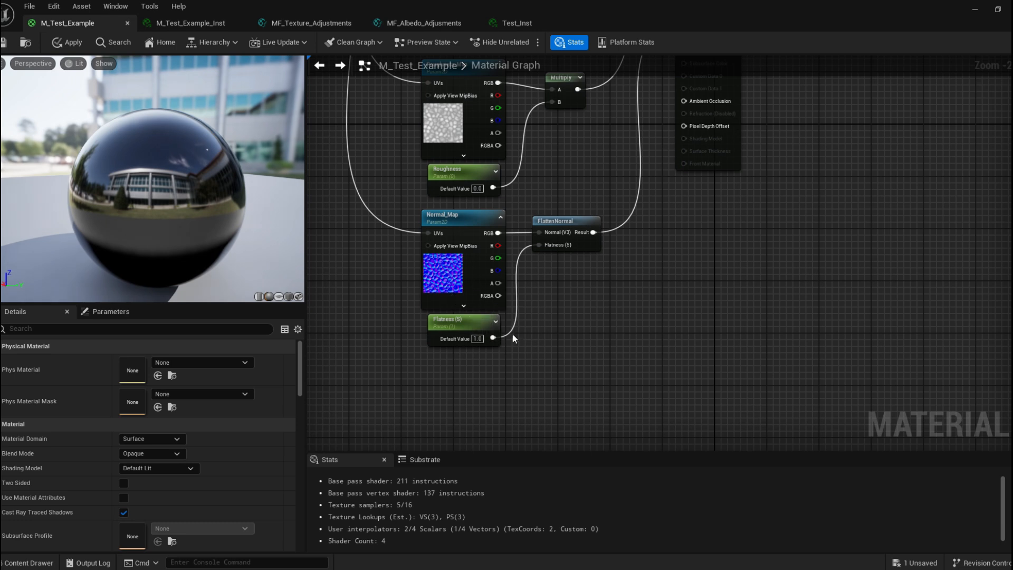
pyautogui.moveTo(284, 276); pyautogui.dragTo(338, 279)
pyautogui.moveTo(224, 226)
pyautogui.mouseDown()
pyautogui.moveTo(242, 250)
pyautogui.moveTo(225, 227)
pyautogui.mouseUp()
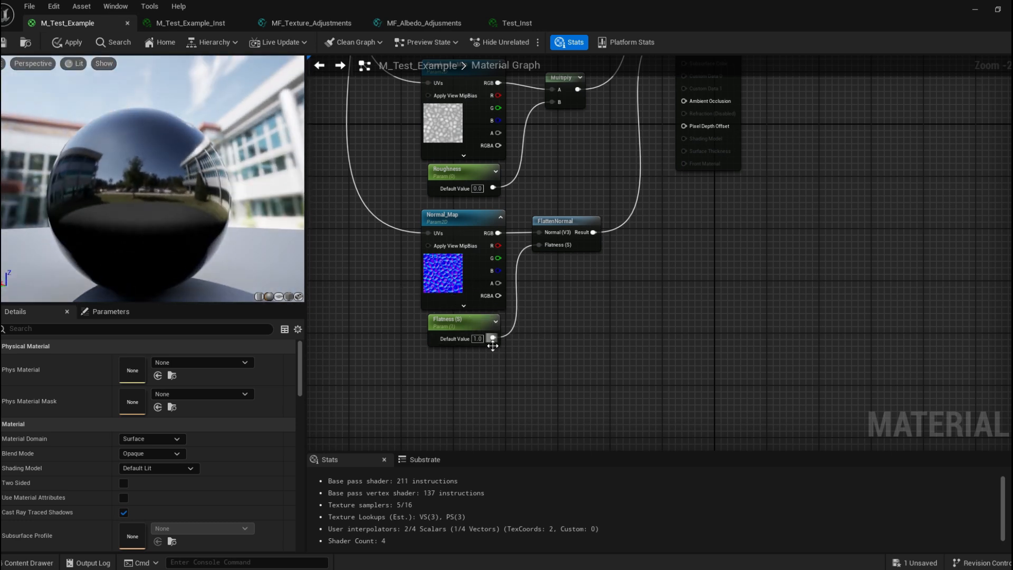
pyautogui.click(476, 339)
pyautogui.press('BackSpace')
pyautogui.write('0.5')
pyautogui.press('Return')
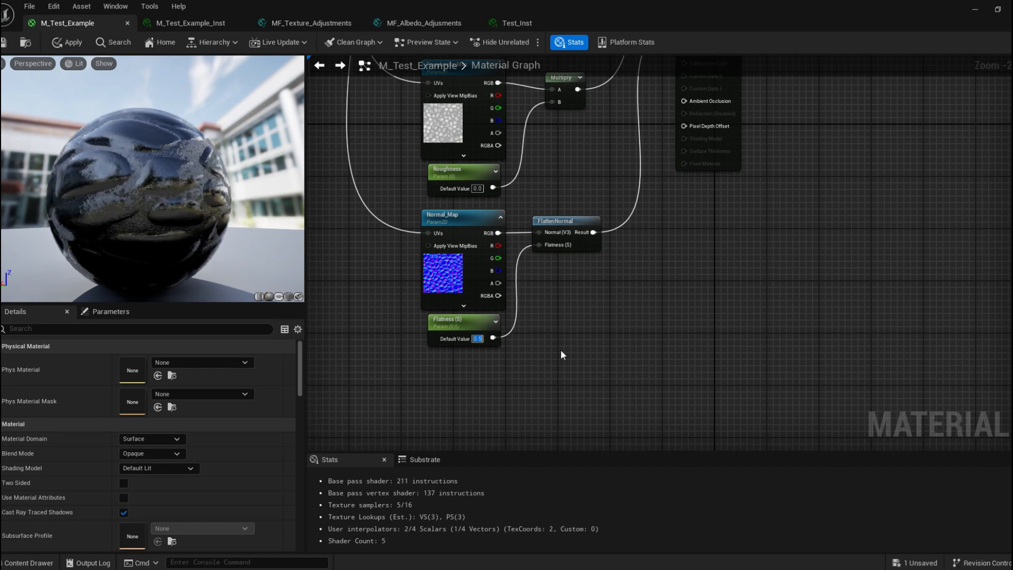
# Set the Flatness (S) default value to 0.
pyautogui.moveTo(158, 169)
pyautogui.mouseDown()
pyautogui.moveTo(175, 200)
pyautogui.moveTo(169, 171)
pyautogui.mouseUp()
pyautogui.moveTo(393, 286); pyautogui.dragTo(404, 299, button='right')
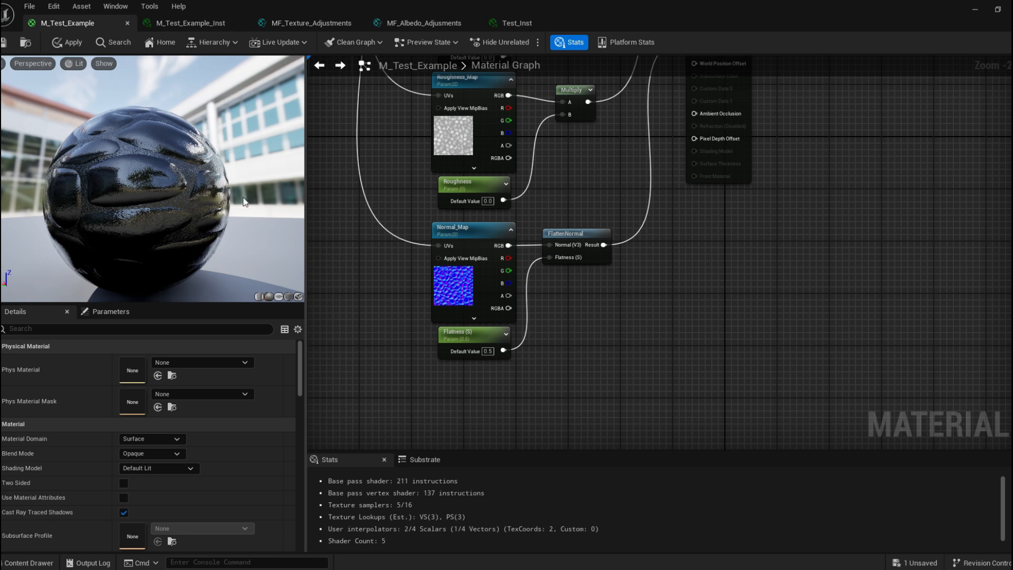
pyautogui.click(484, 351)
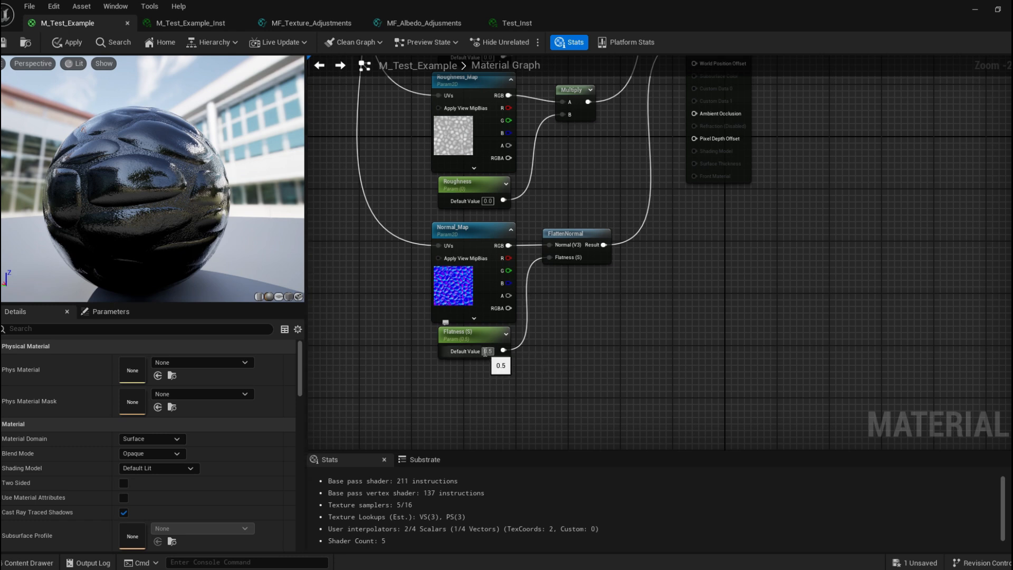
pyautogui.write('0')
pyautogui.press('Return')
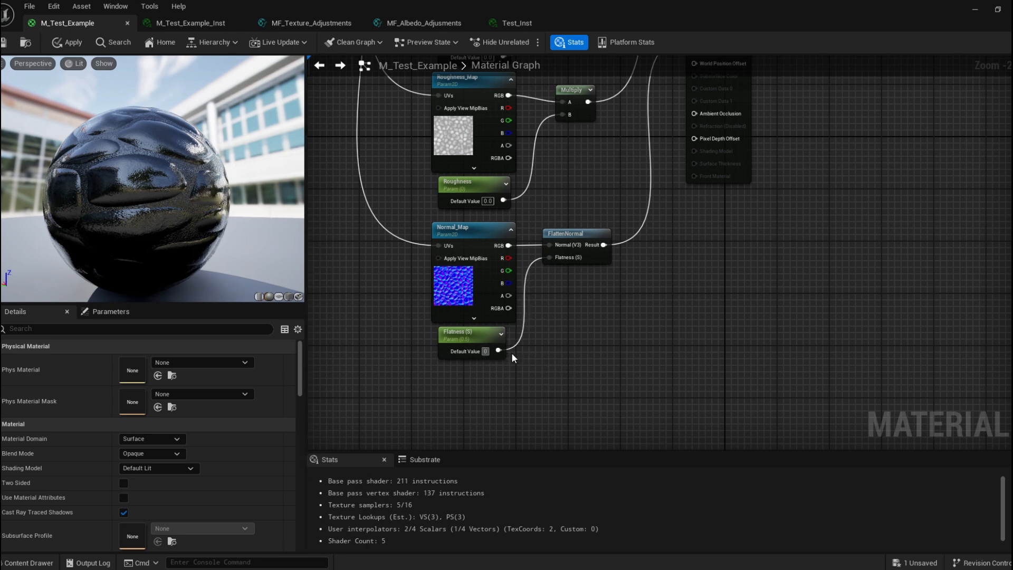
# Reconnect the albedo adjustments output to the material's Base Color input.
pyautogui.moveTo(153, 180); pyautogui.dragTo(53, 201)
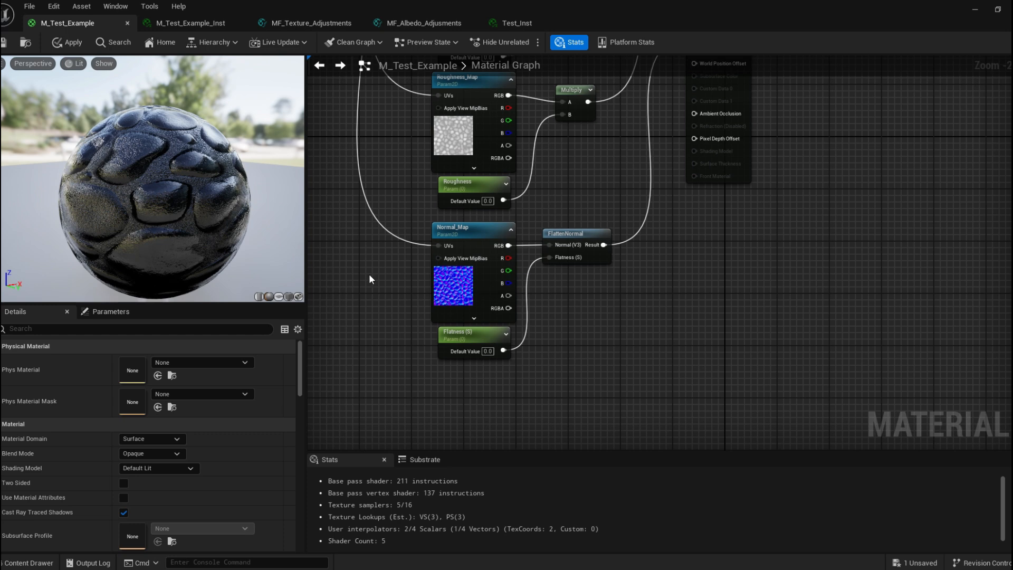
pyautogui.scroll(-2, 406, 261)
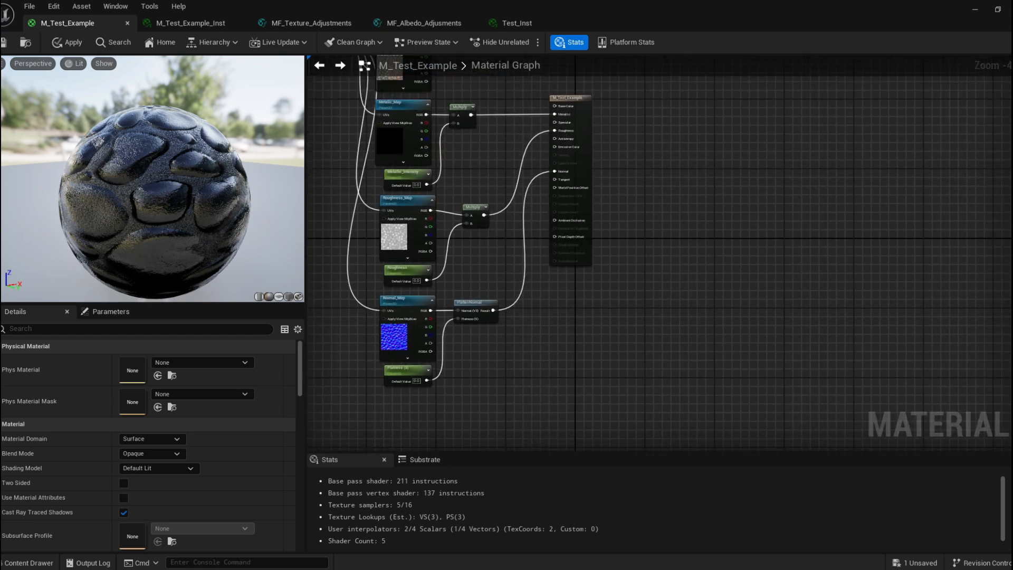
pyautogui.scroll(1, 467, 264)
pyautogui.click(629, 148)
pyautogui.moveTo(630, 148); pyautogui.dragTo(647, 170, button='right')
pyautogui.moveTo(545, 102); pyautogui.dragTo(612, 200)
pyautogui.moveTo(499, 165); pyautogui.dragTo(524, 300, button='right')
pyautogui.click(547, 324)
# Select the Flatness (S), Roughness and Metallic_Intensity parameters and put them in a new group named Intensity.
pyautogui.click(399, 348)
pyautogui.keyDown('shift'); pyautogui.click(396, 210); pyautogui.keyUp('shift')
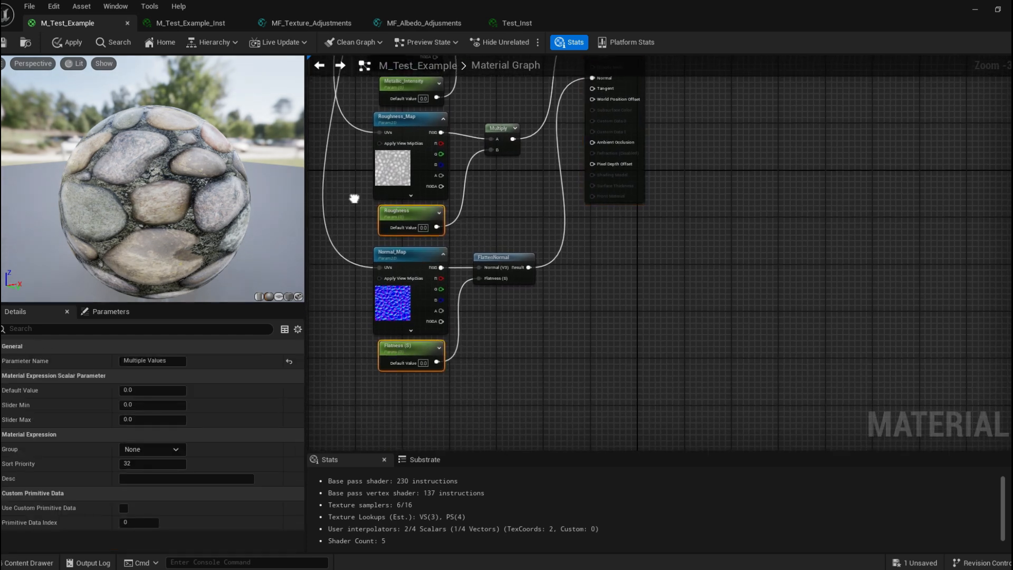
pyautogui.moveTo(396, 210); pyautogui.dragTo(408, 285, button='right')
pyautogui.keyDown('shift'); pyautogui.click(422, 151); pyautogui.keyUp('shift')
pyautogui.moveTo(489, 160); pyautogui.dragTo(489, 195, button='right')
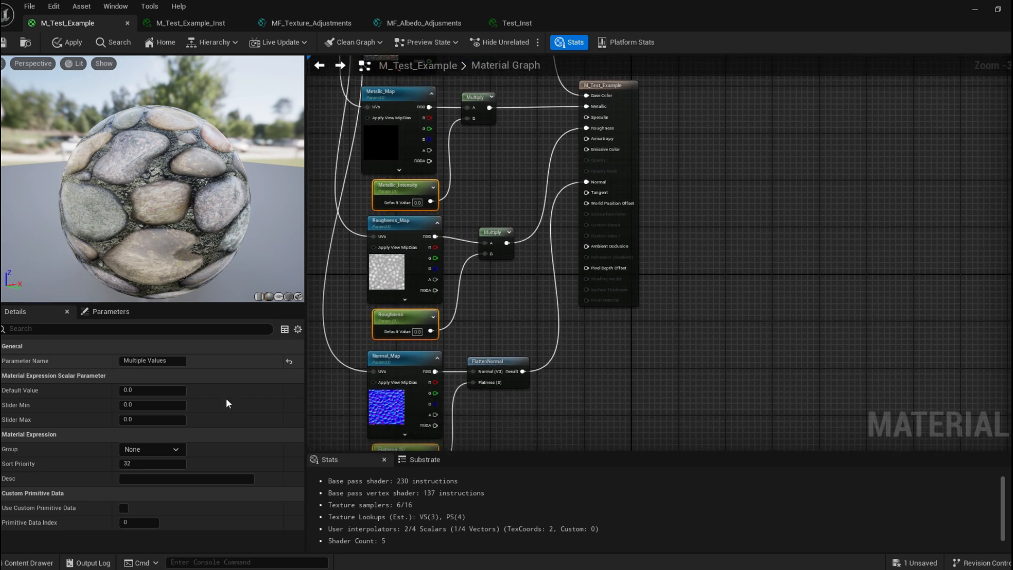
pyautogui.click(134, 448)
pyautogui.press('BackSpace')
pyautogui.write('In')
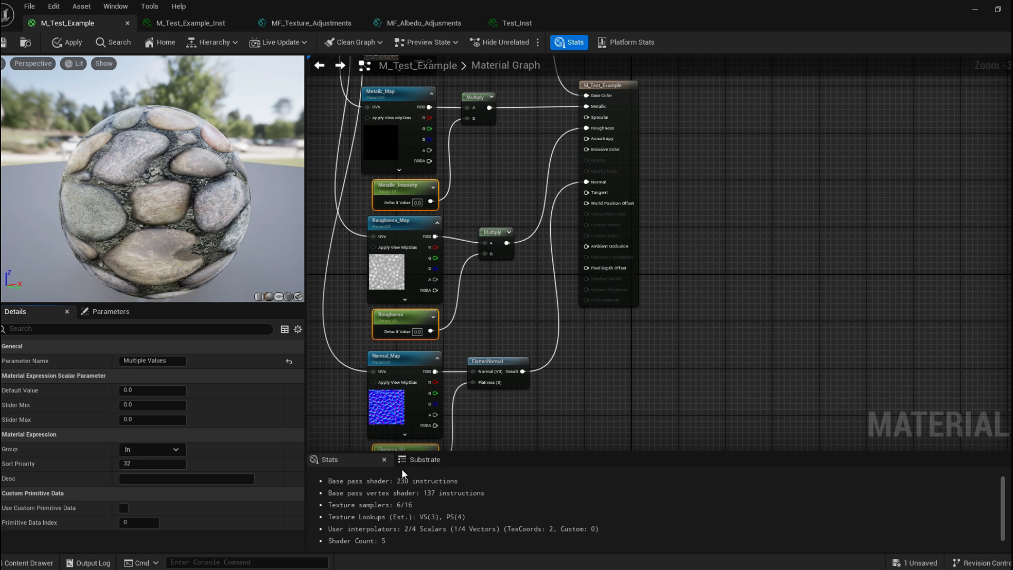
pyautogui.write('tensity')
pyautogui.press('Return')
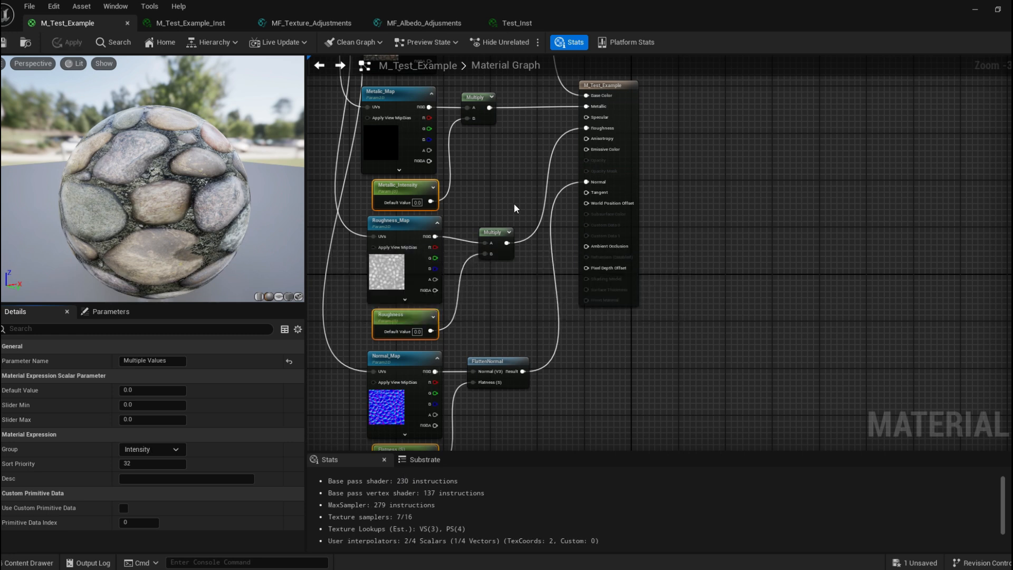
# Set the Roughness parameter's default value to 1.
pyautogui.moveTo(423, 332); pyautogui.dragTo(418, 294, button='right')
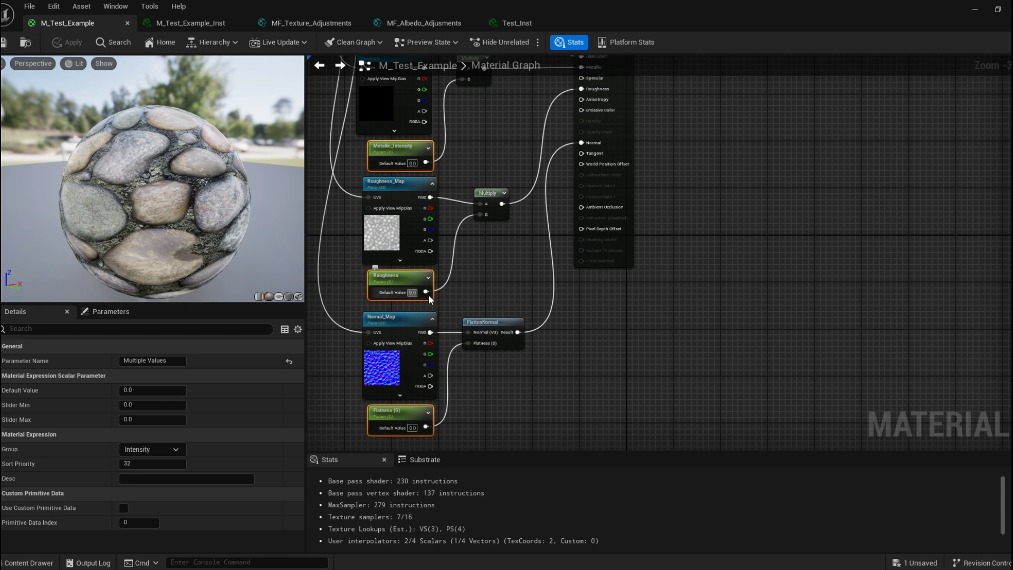
pyautogui.click(431, 304)
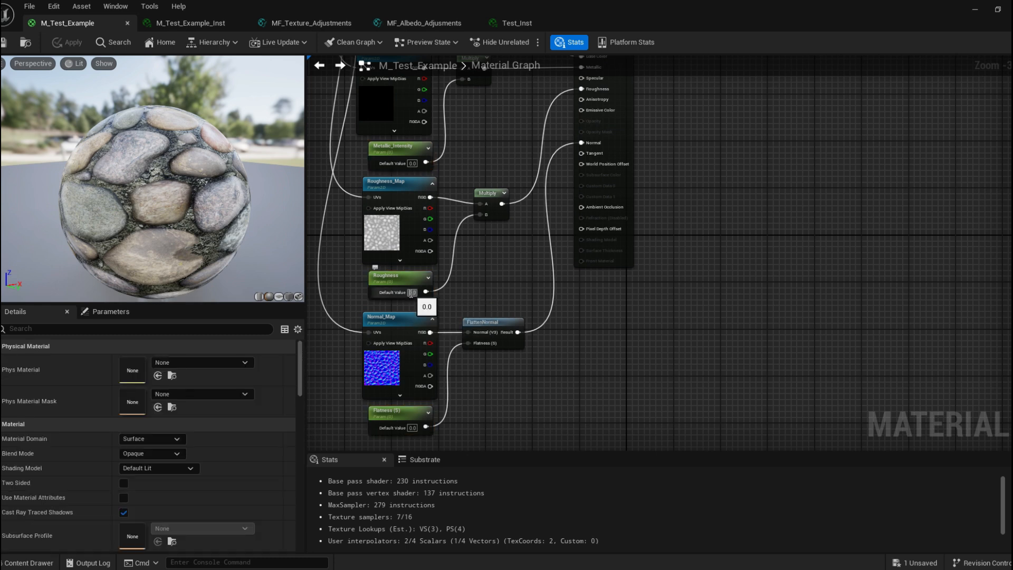
pyautogui.click(410, 293)
pyautogui.write('1')
pyautogui.press('Return')
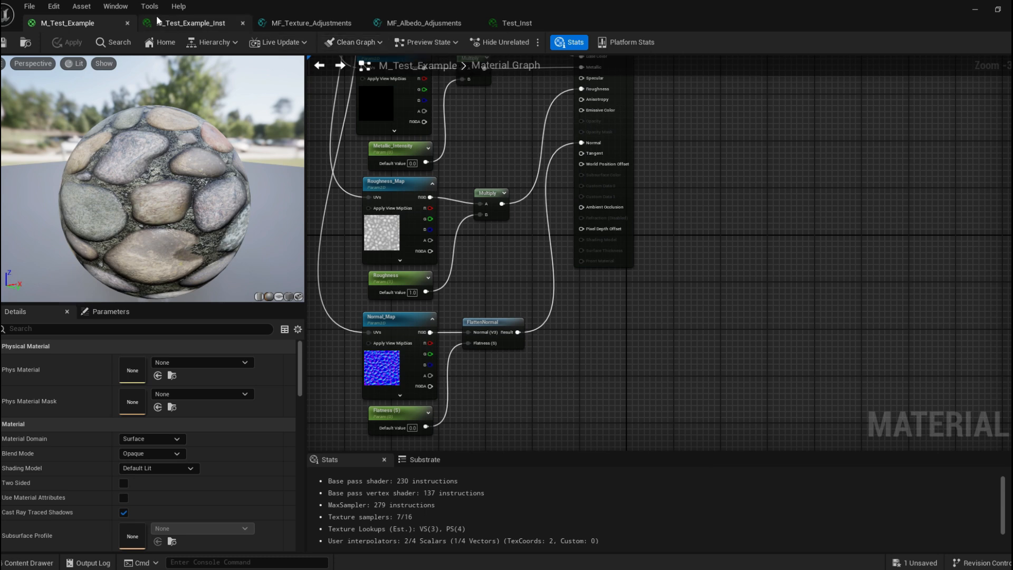
# Assign the Metallic_Map texture parameter to the Textures group and save the material.
pyautogui.click(187, 23)
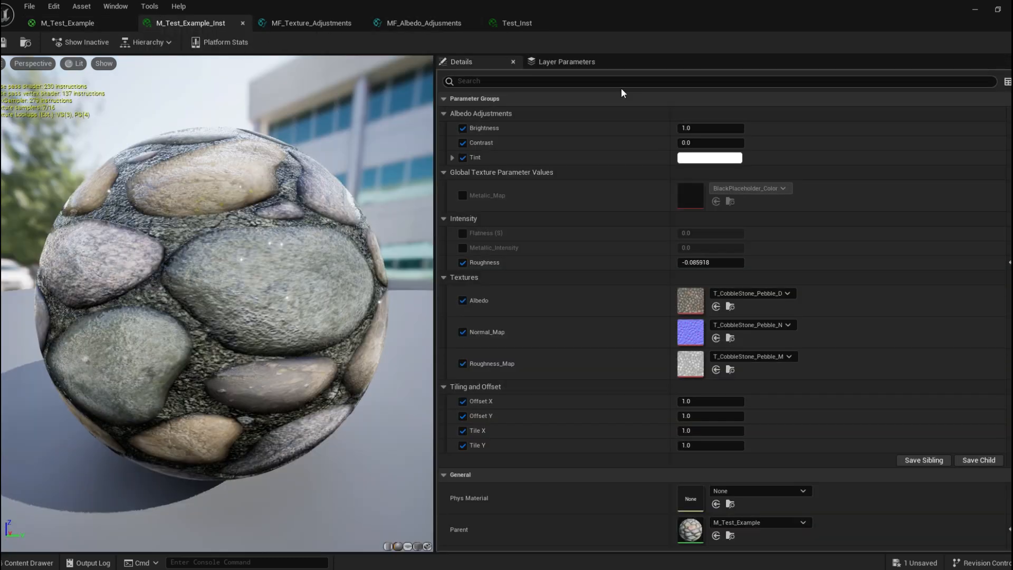
pyautogui.moveTo(632, 6); pyautogui.dragTo(685, 97)
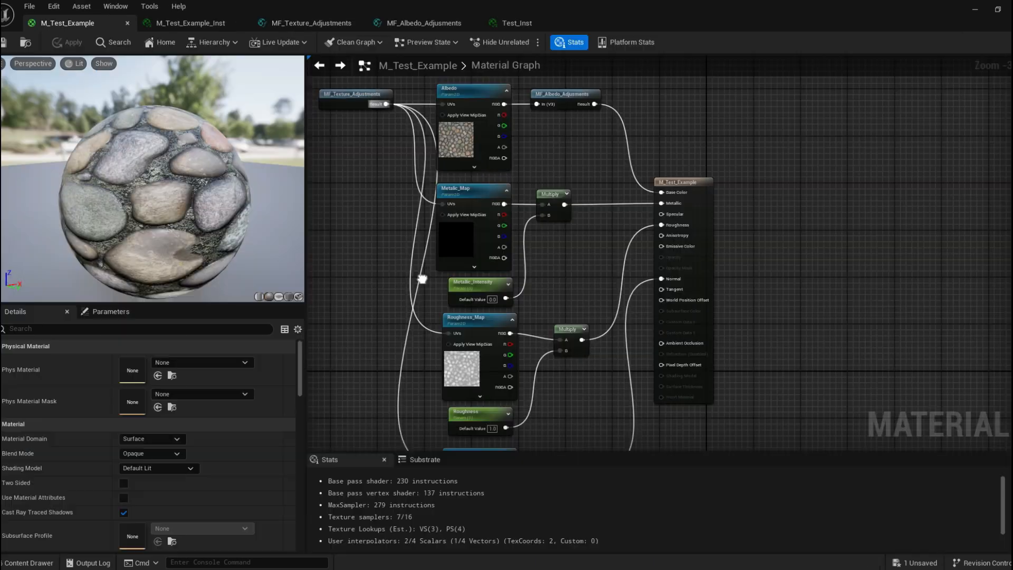
pyautogui.click(465, 194)
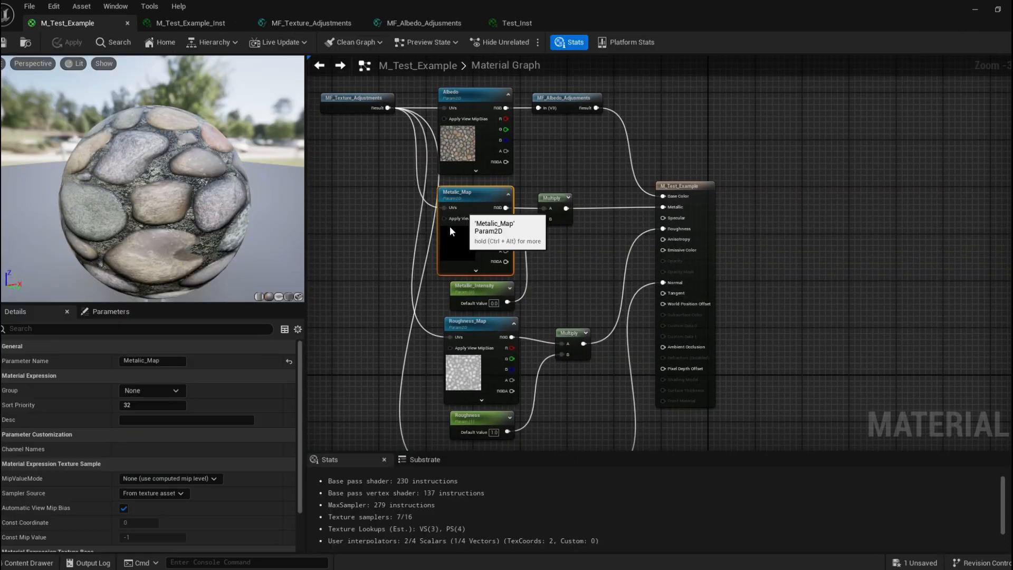
pyautogui.click(177, 393)
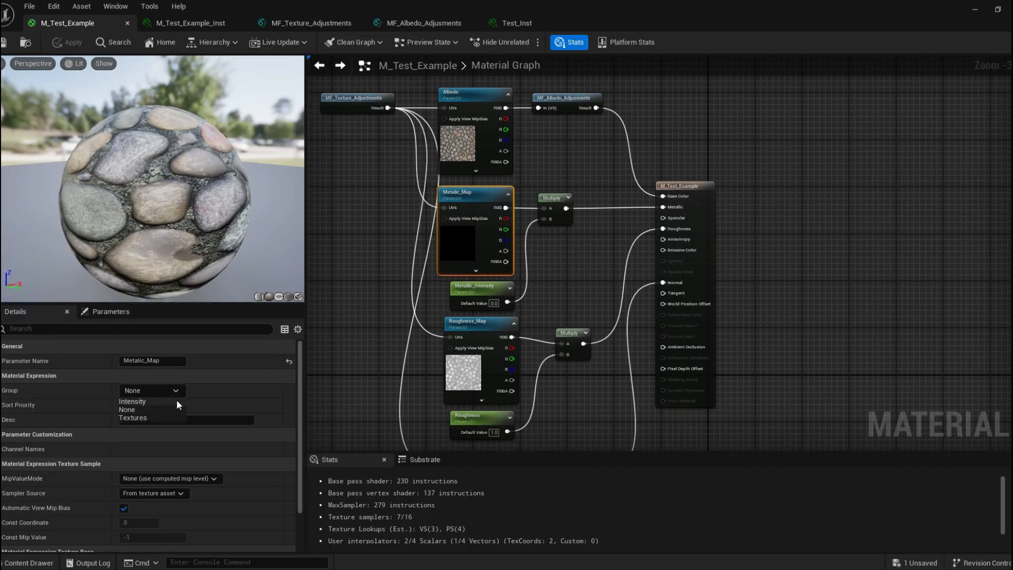
pyautogui.click(138, 417)
pyautogui.moveTo(458, 203); pyautogui.dragTo(451, 233, button='right')
pyautogui.moveTo(451, 233); pyautogui.dragTo(462, 233)
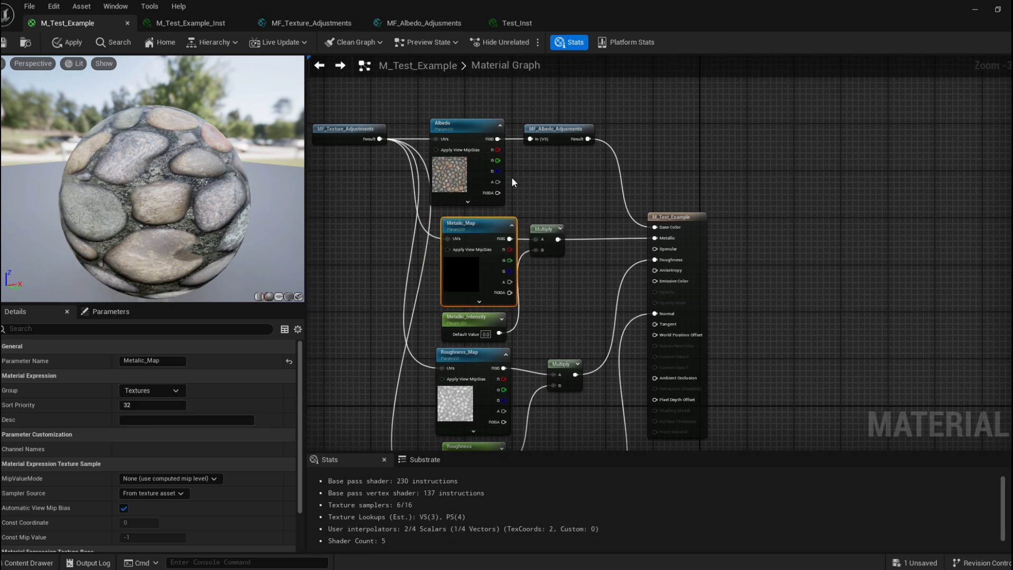
pyautogui.click(4, 43)
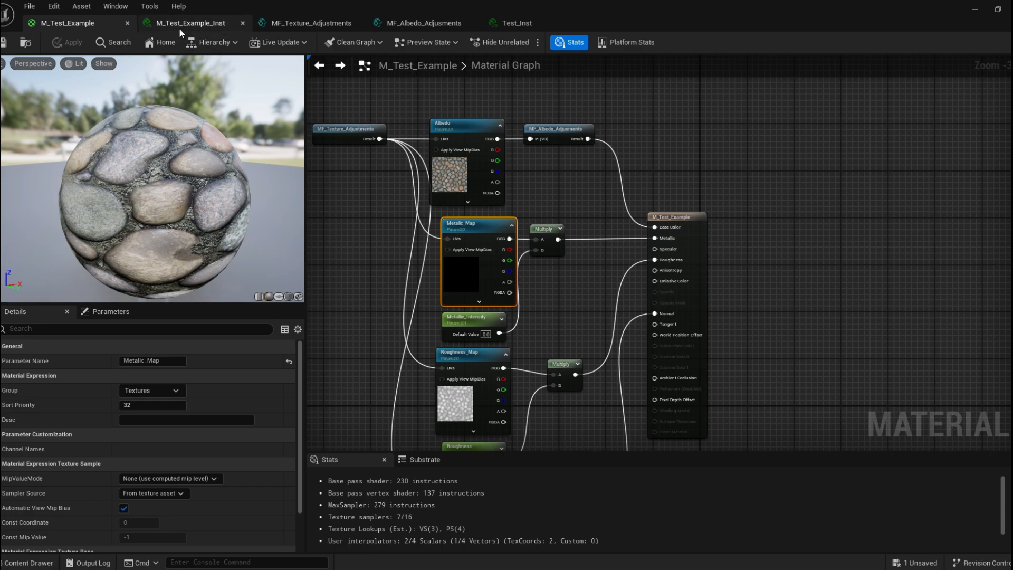
# Enable the Metallic_Intensity and Flatness (S) overrides in the instance and save it.
pyautogui.click(179, 27)
pyautogui.moveTo(591, 21); pyautogui.dragTo(517, 1)
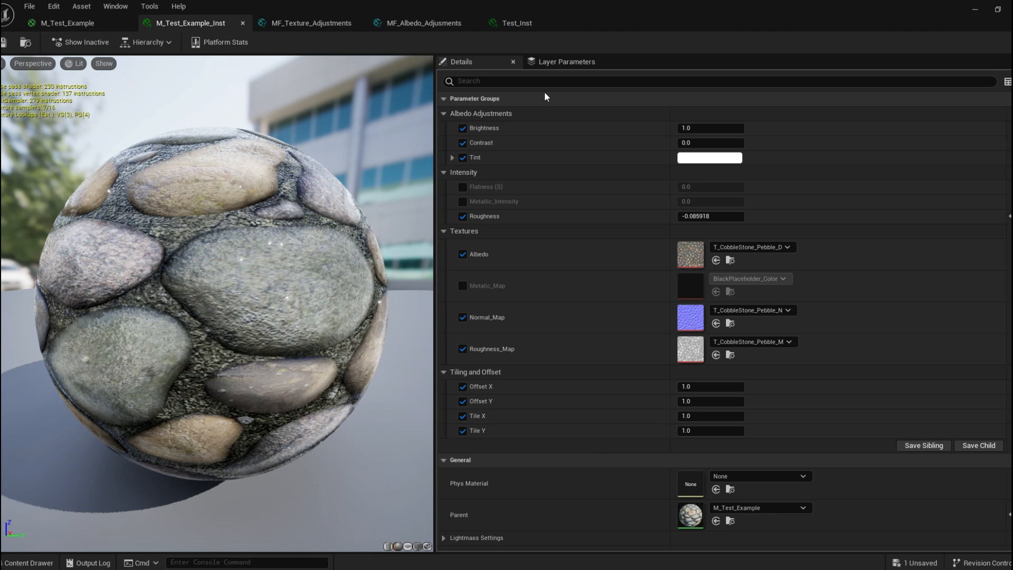
pyautogui.click(463, 202)
pyautogui.click(463, 187)
pyautogui.hotkey('ctrl', 's')
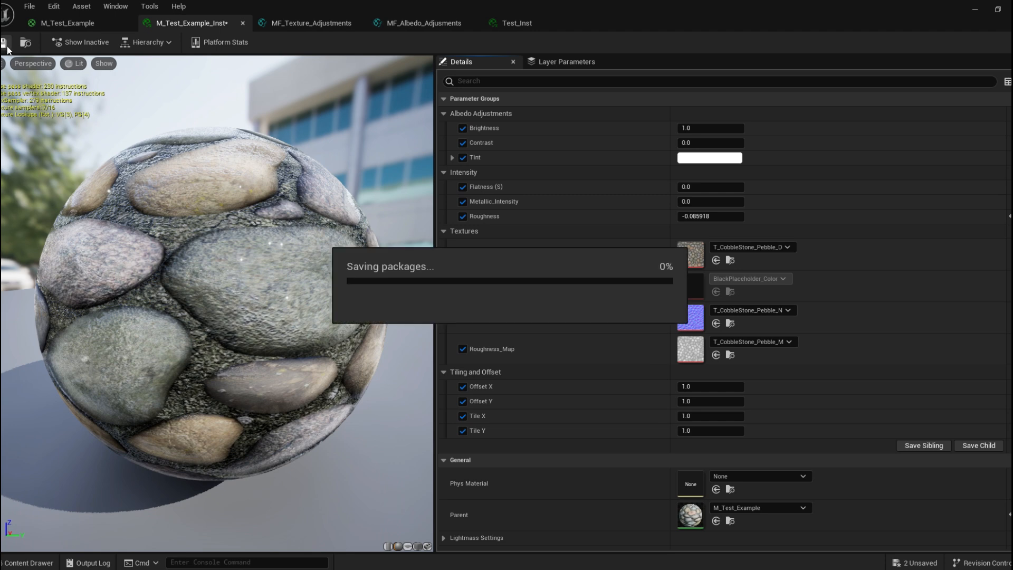